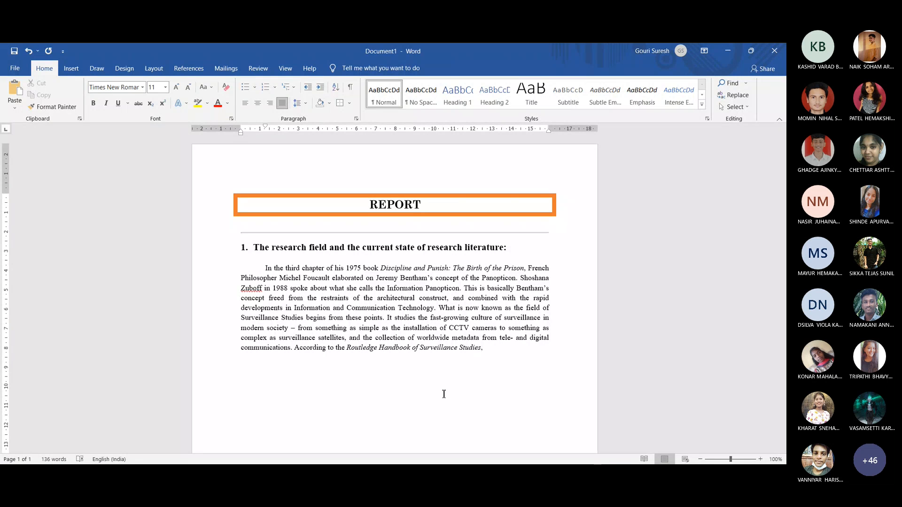
Undo the orange border around the REPORT title and the horizontal line beneath it
key("ctrl+z")
key("ctrl+z")
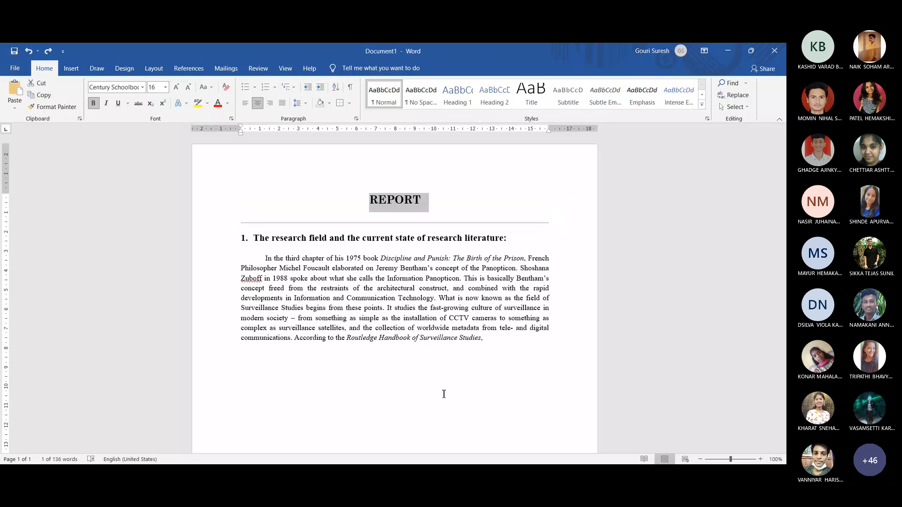
key("ctrl+z")
left_click(443, 394)
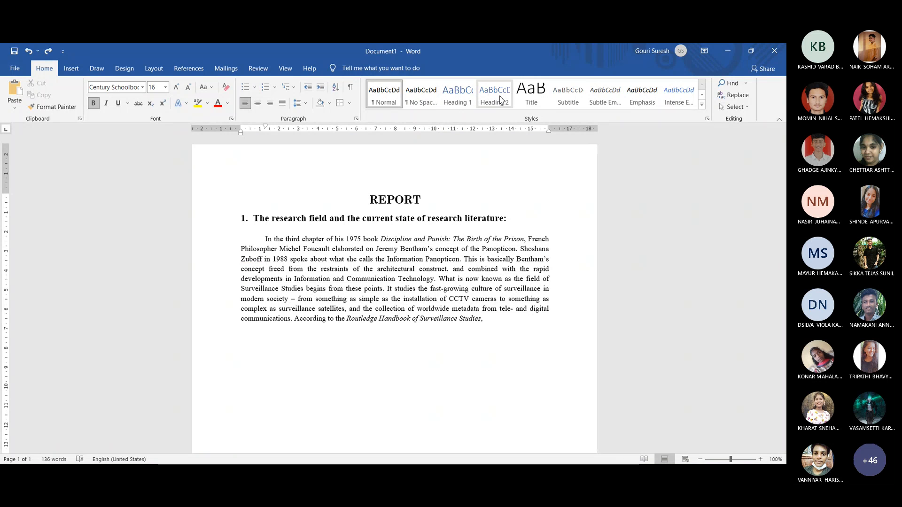
Look through the available text styles and style commands for the whole report text
left_click(702, 94)
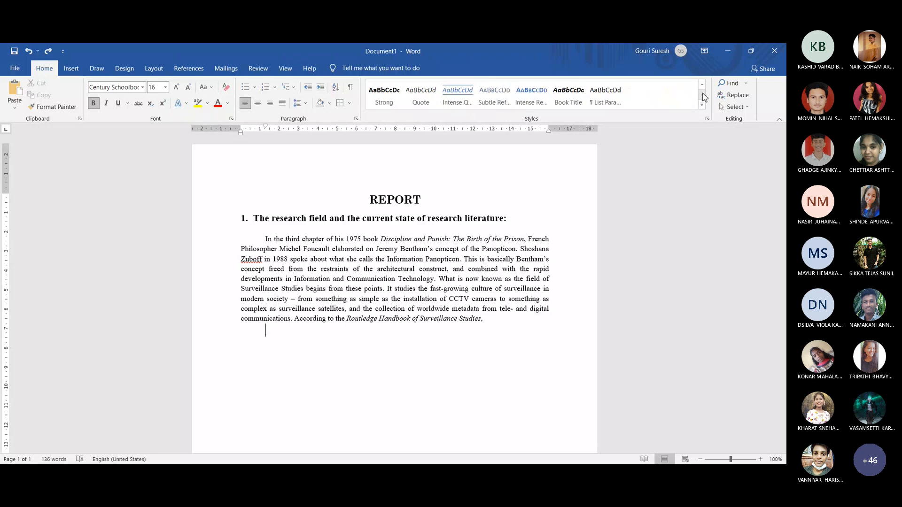
left_click(702, 105)
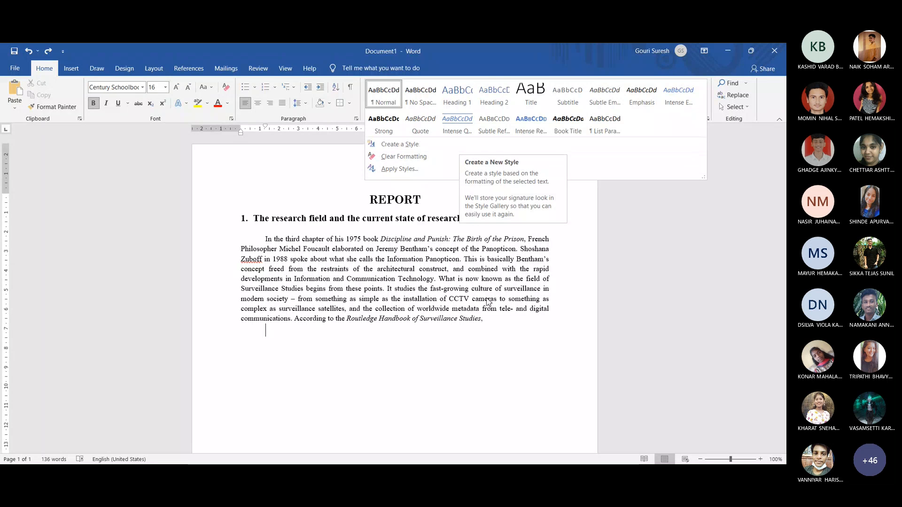
left_click(492, 319)
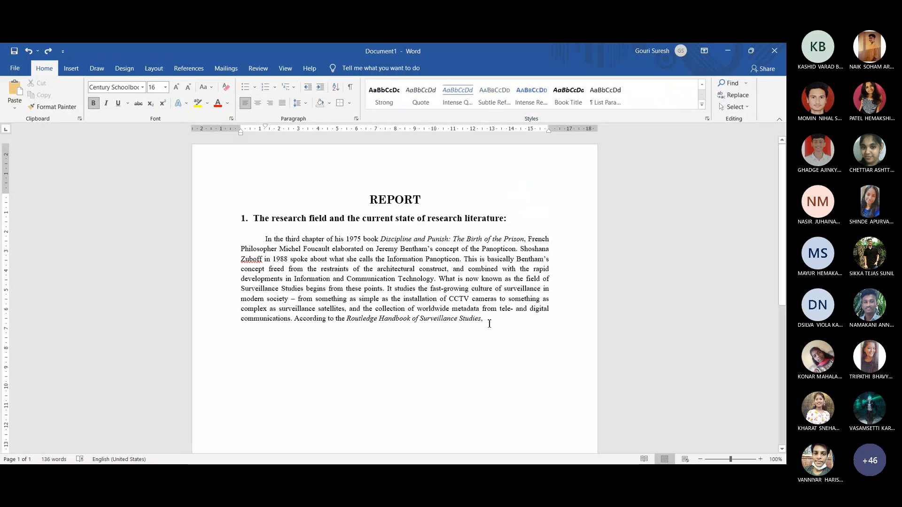
left_click_drag(489, 324, 372, 210)
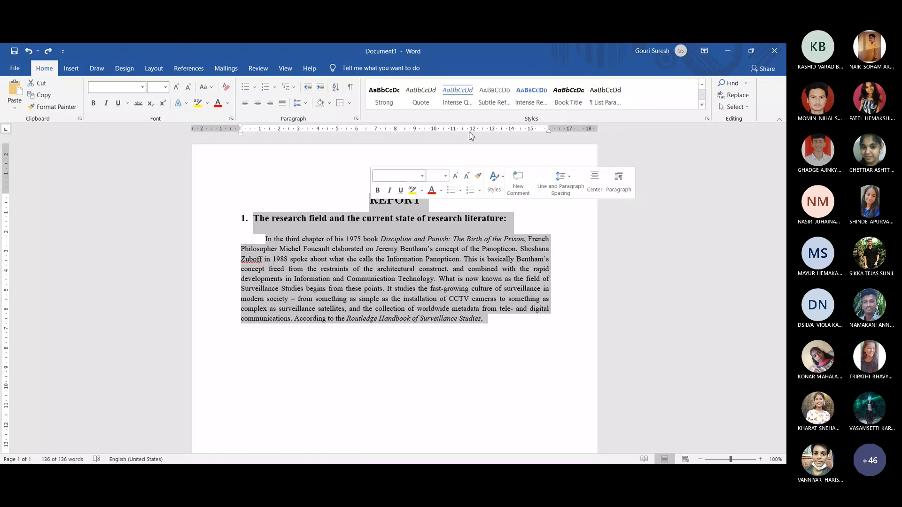
left_click(702, 104)
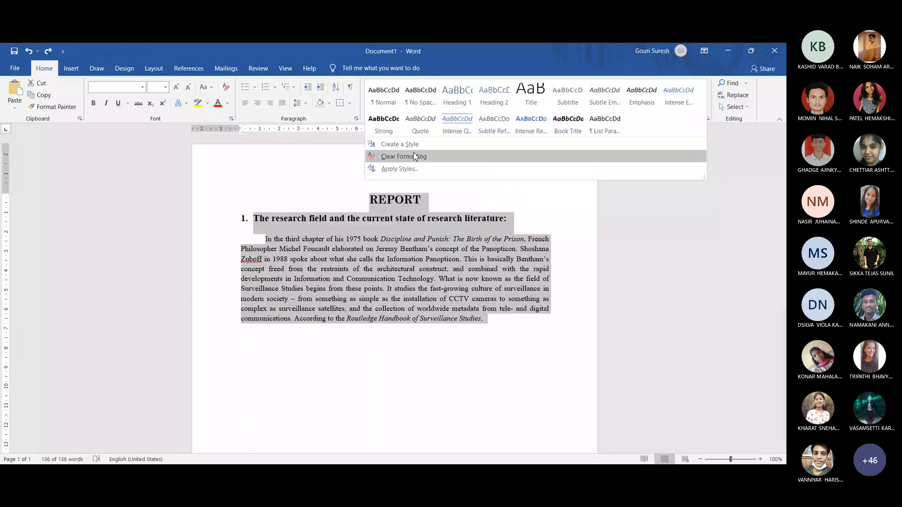
key("Escape")
left_click(496, 319)
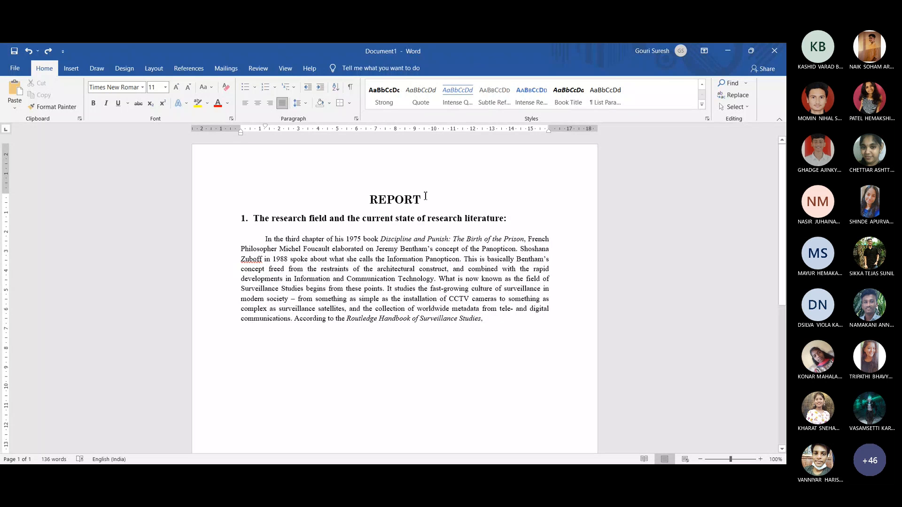
Set the font colour of the REPORT title to the theme blue
left_click_drag(426, 196, 368, 200)
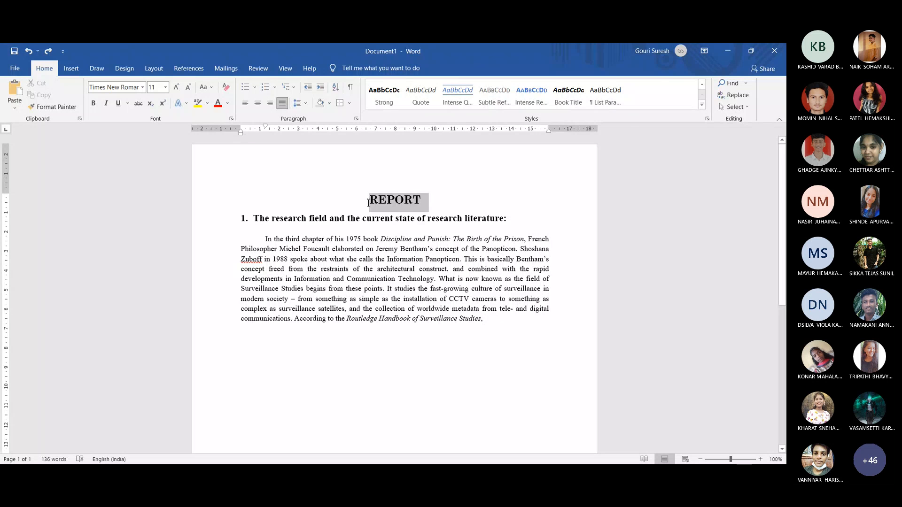
left_click(229, 104)
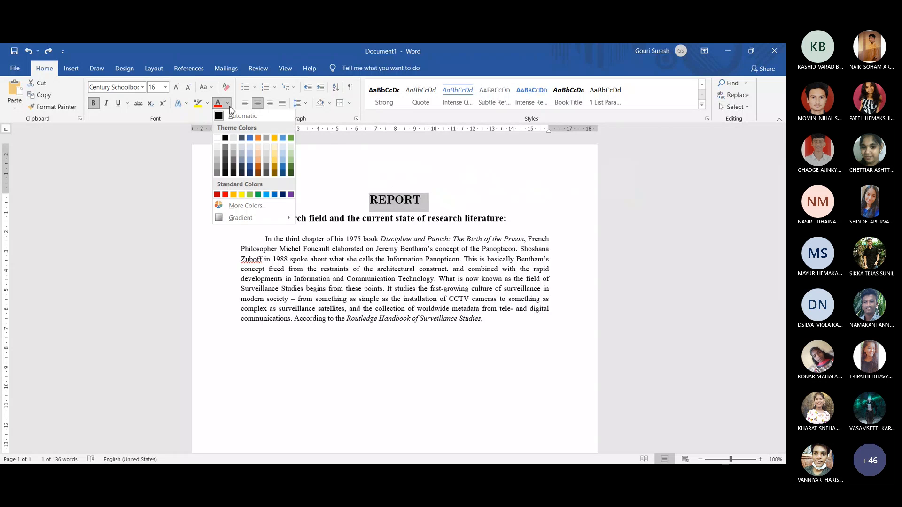
left_click(252, 138)
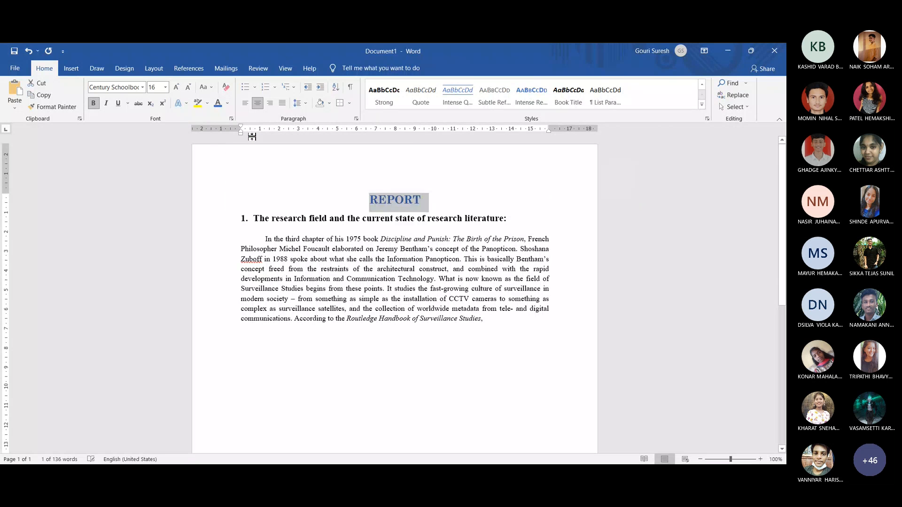
left_click(212, 224)
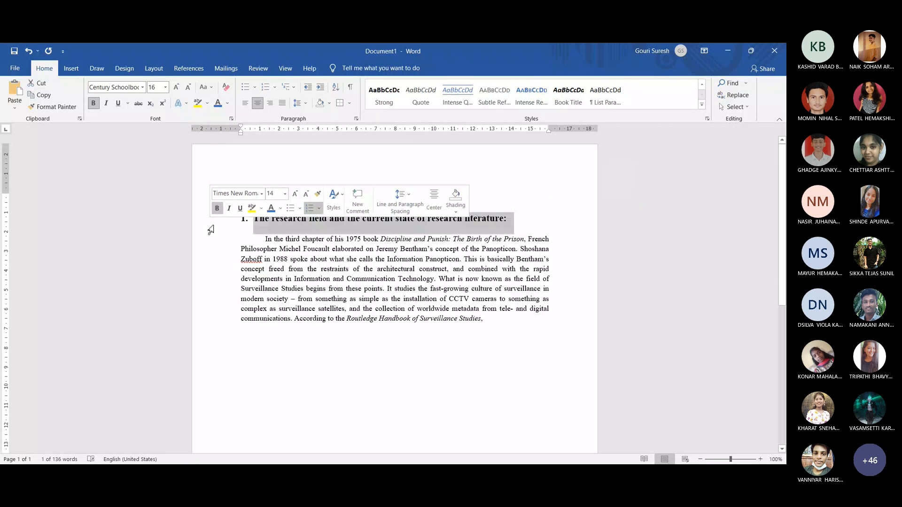
left_click(337, 319)
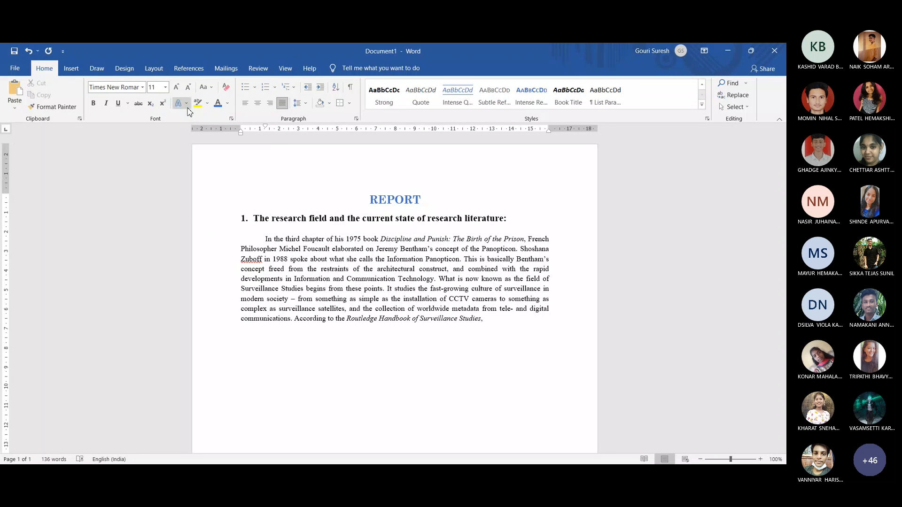
left_click(187, 104)
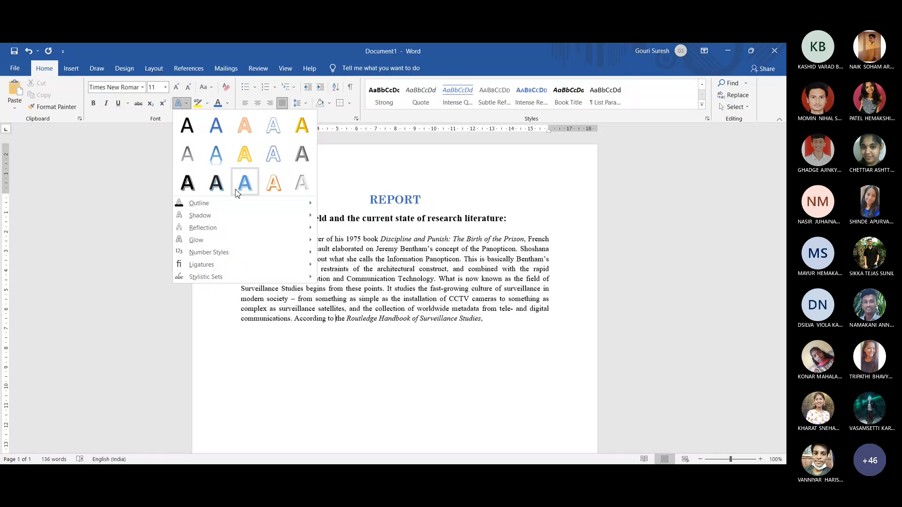
mouse_move(289, 211)
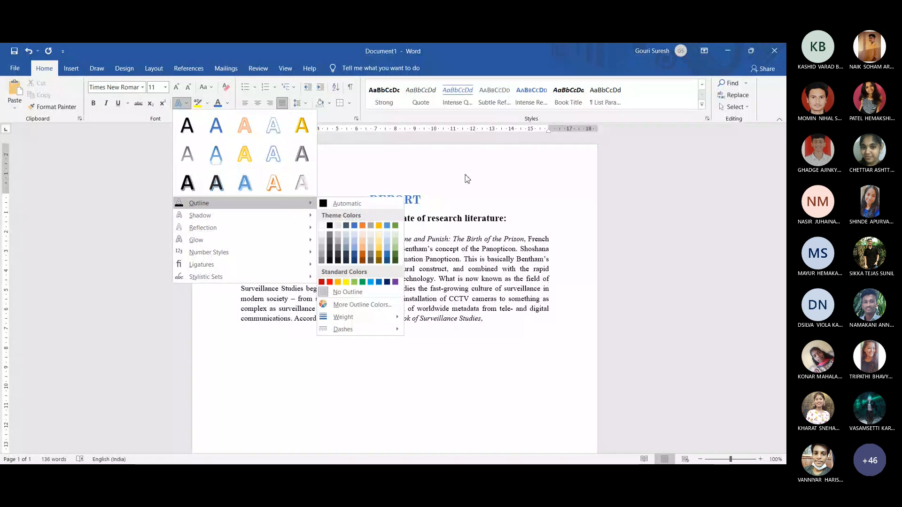
left_click(429, 200)
Apply the blue-filled, white-outlined text effect with hard shadow to the REPORT title and change its outline colour to black
left_click_drag(422, 199, 369, 193)
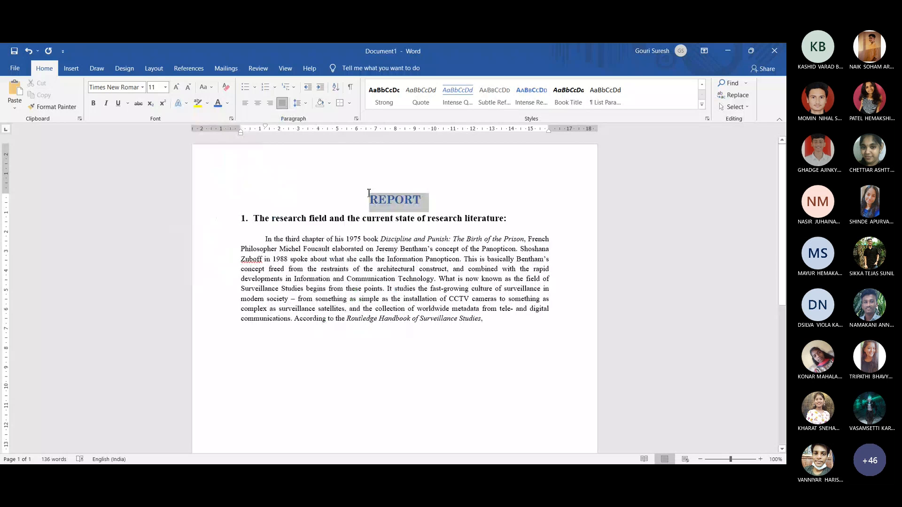
left_click(182, 105)
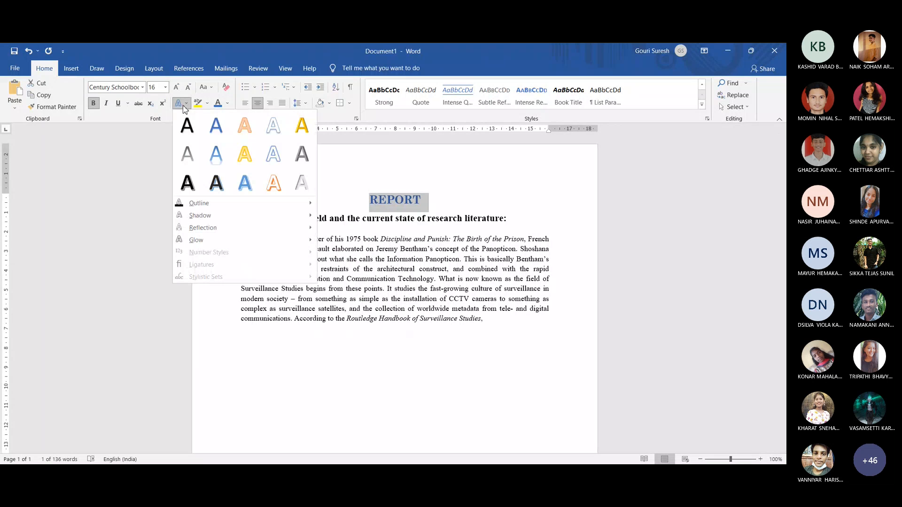
left_click(254, 188)
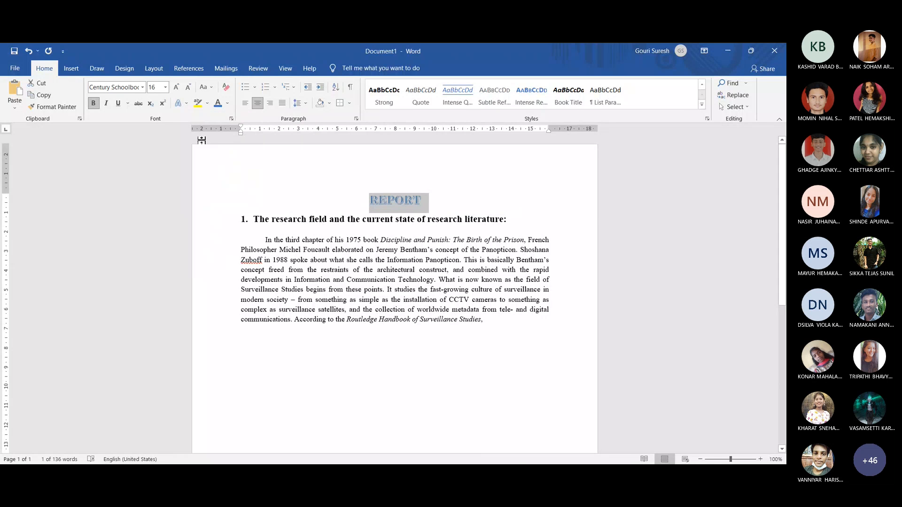
left_click(188, 103)
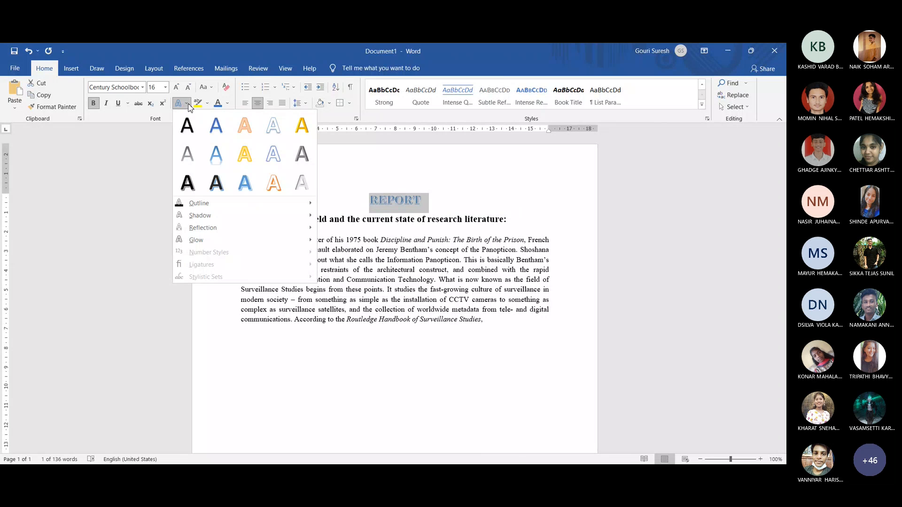
mouse_move(221, 208)
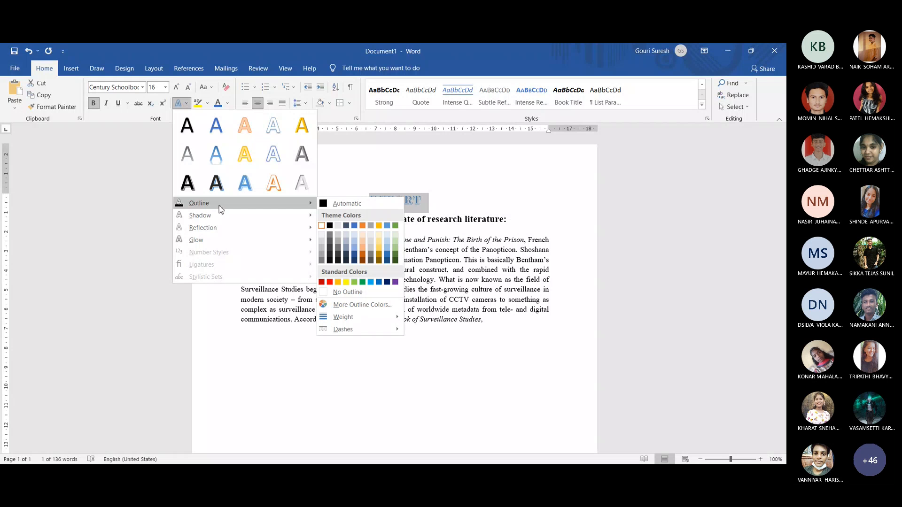
left_click(331, 227)
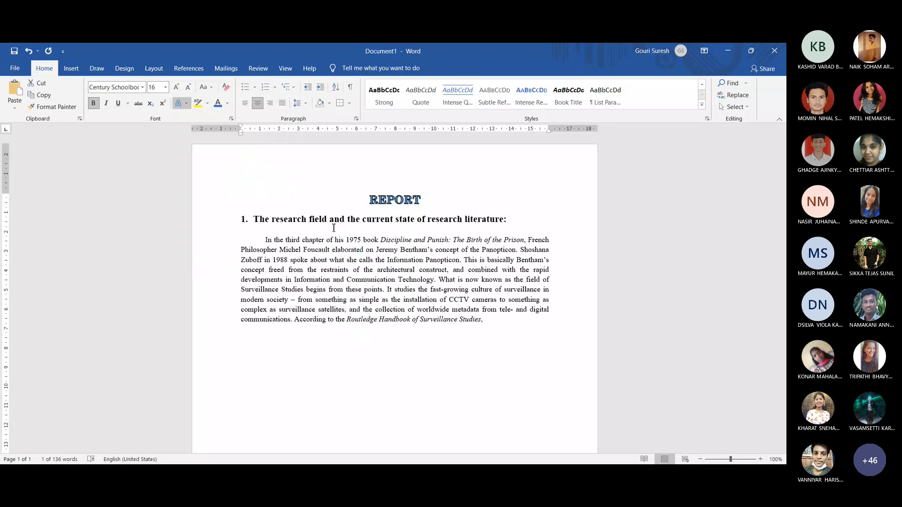
Enlarge the font size of the REPORT title to 48
left_click(176, 88)
left_click(177, 89)
left_click(176, 88)
left_click(176, 88)
left_click(177, 88)
left_click(177, 88)
left_click(176, 88)
left_click(177, 89)
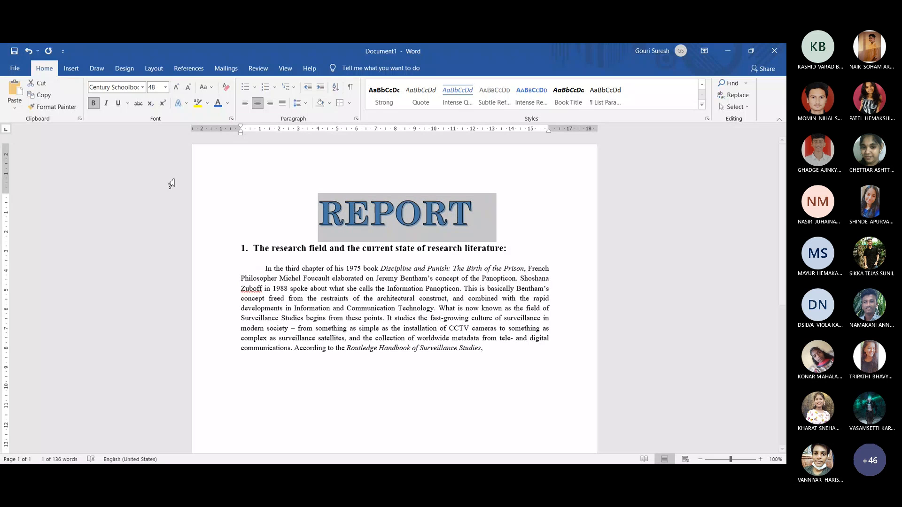
Apply the hollow white text effect with a blue outline to the REPORT title, and change its outline colour to black
left_click(186, 104)
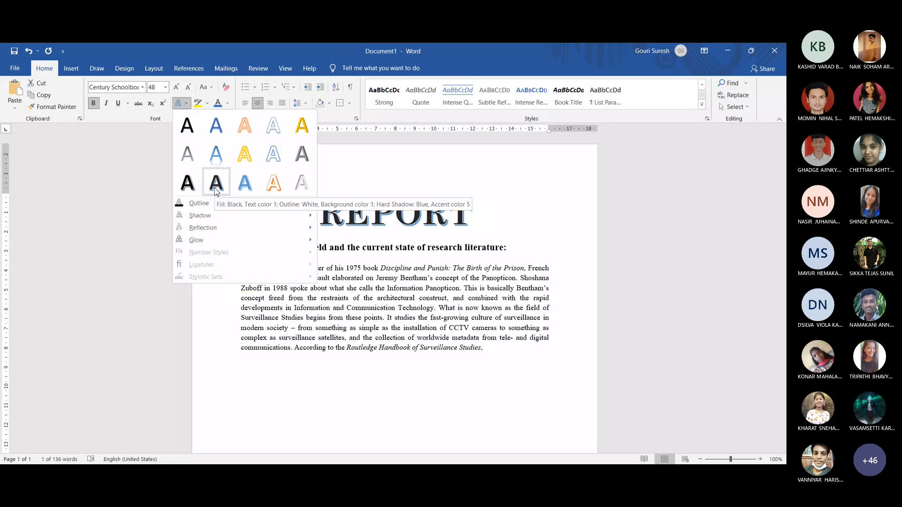
left_click(269, 158)
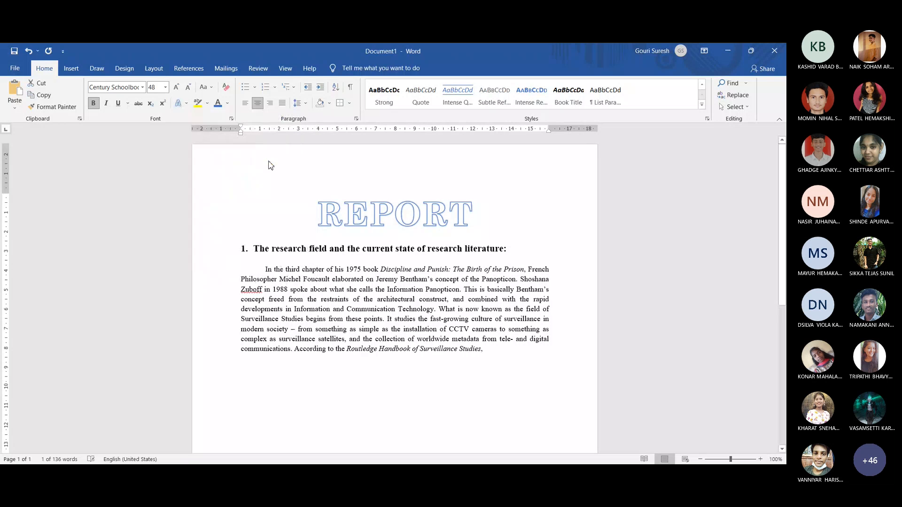
left_click(186, 103)
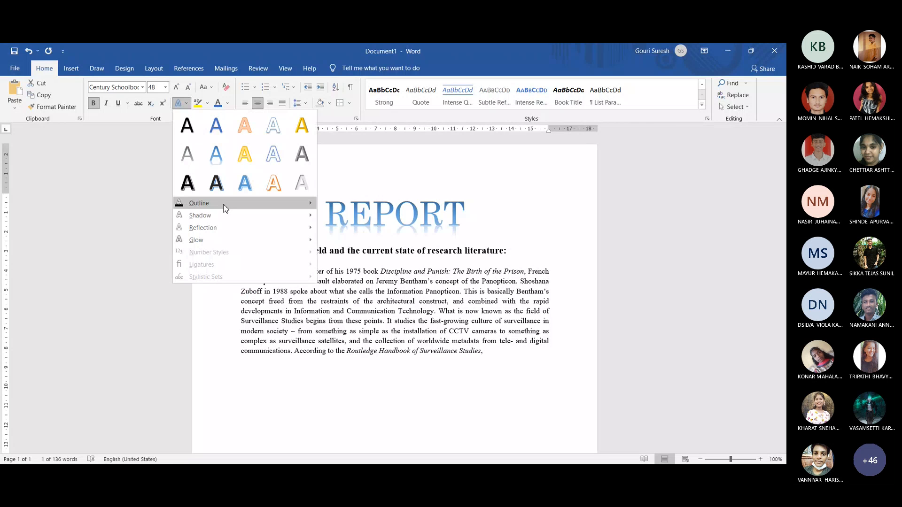
mouse_move(224, 207)
left_click(331, 226)
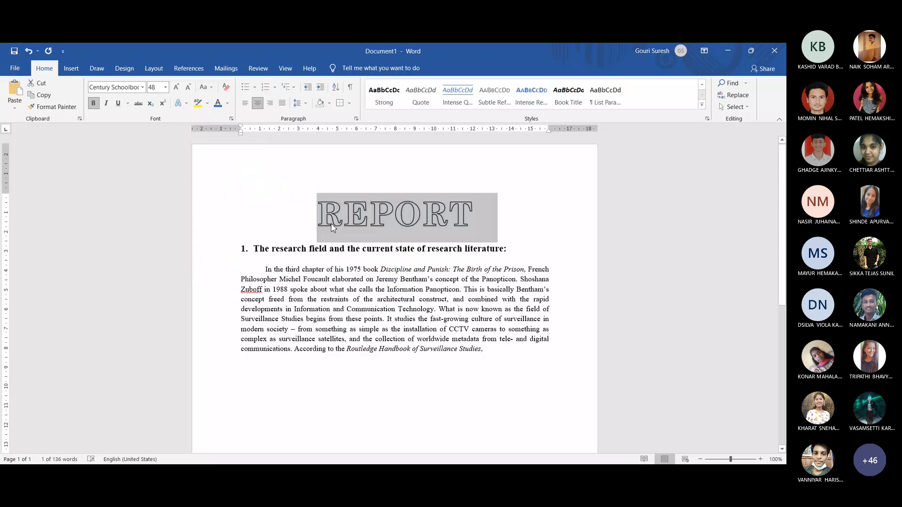
Apply the blue-filled, white-outlined text effect with hard shadow to the REPORT title and change its outline colour to green
left_click(186, 104)
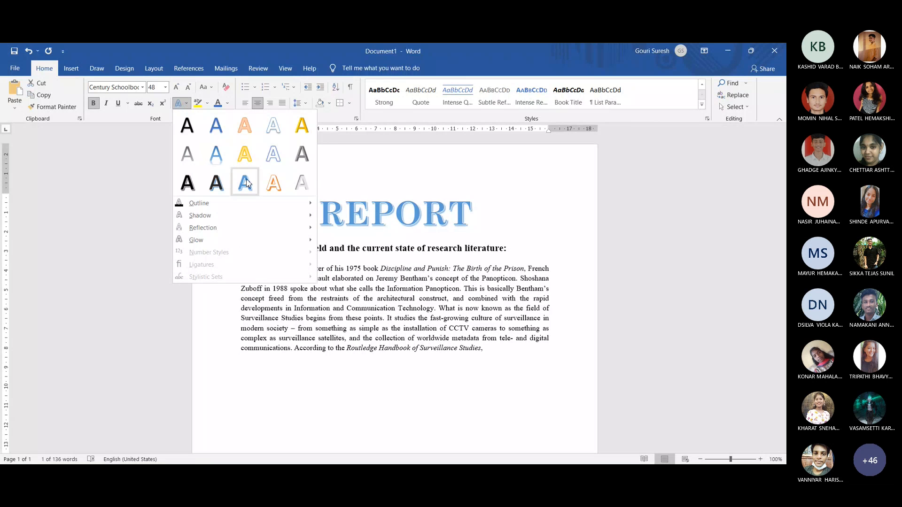
left_click(245, 183)
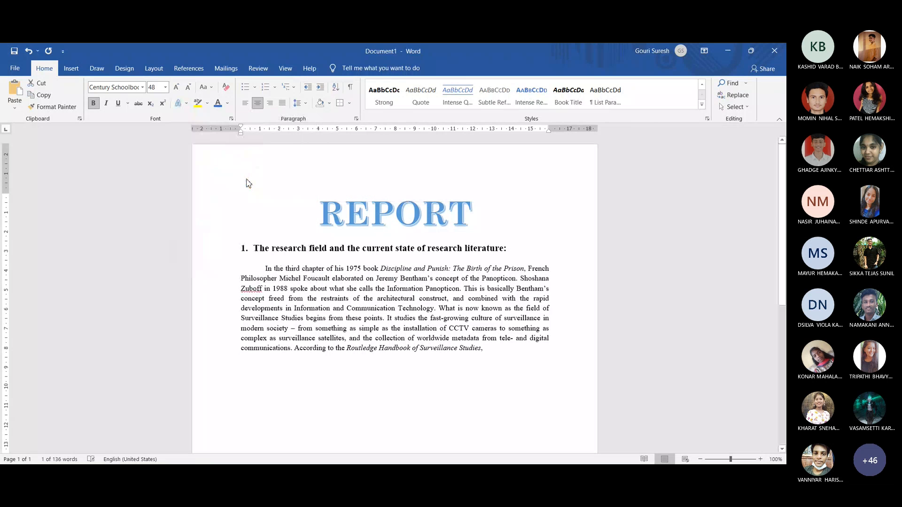
left_click(186, 103)
mouse_move(222, 204)
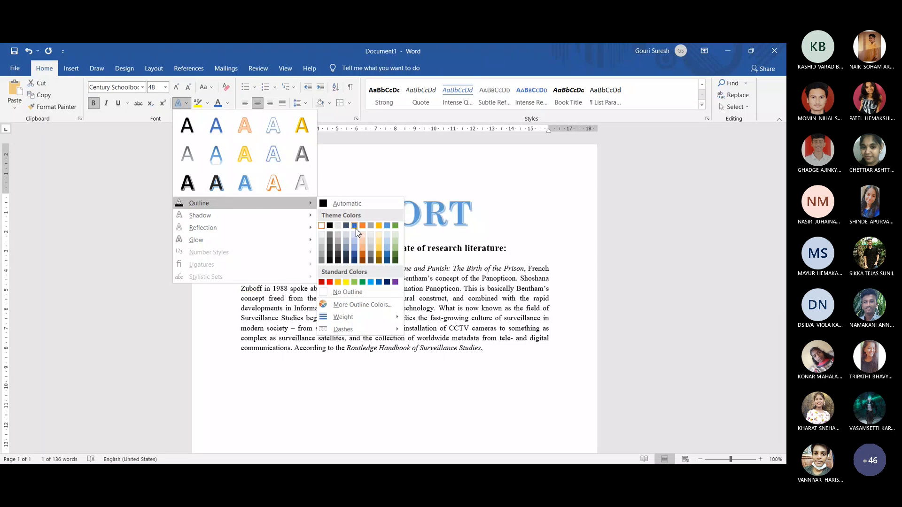
left_click(396, 226)
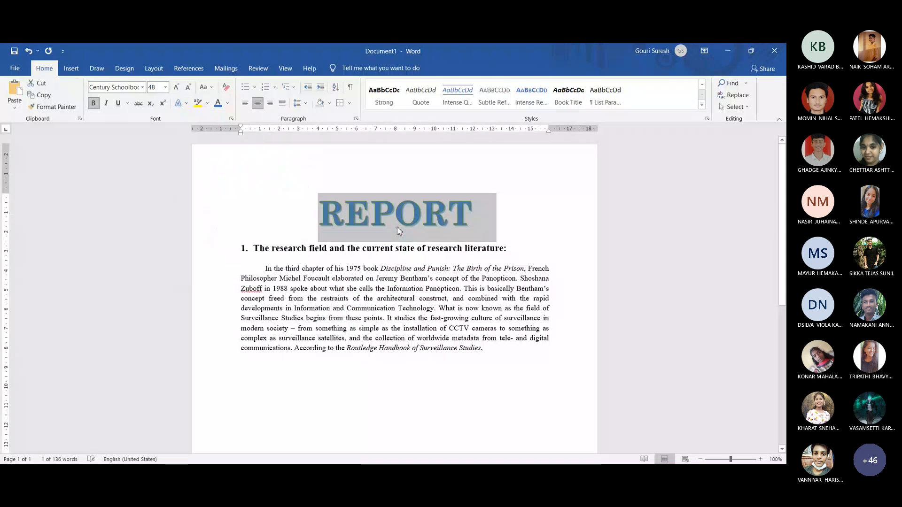
Add a perspective shadow beneath the REPORT title and a full reflection from the second row of reflection variations
left_click(187, 104)
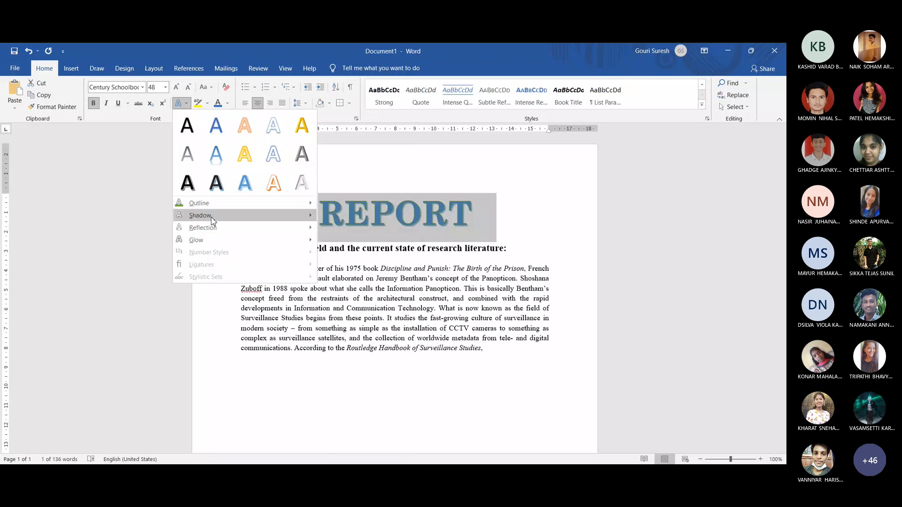
mouse_move(212, 221)
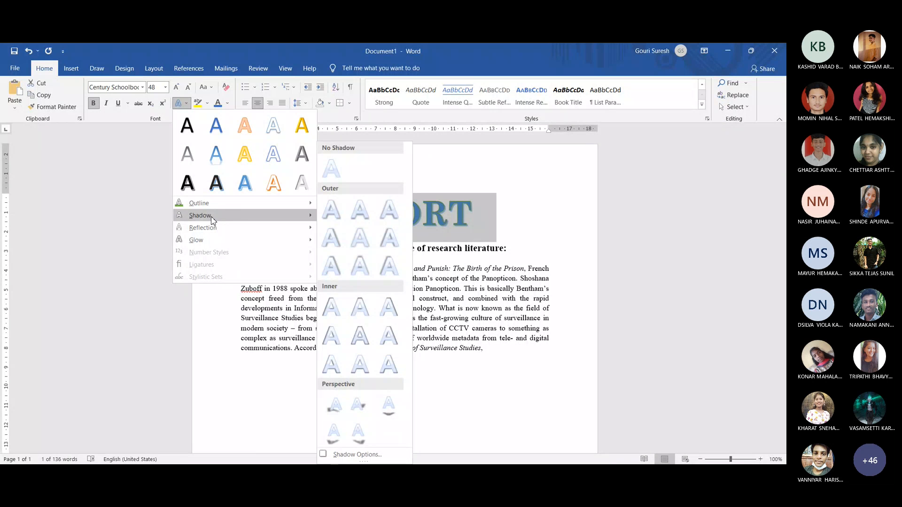
left_click(389, 404)
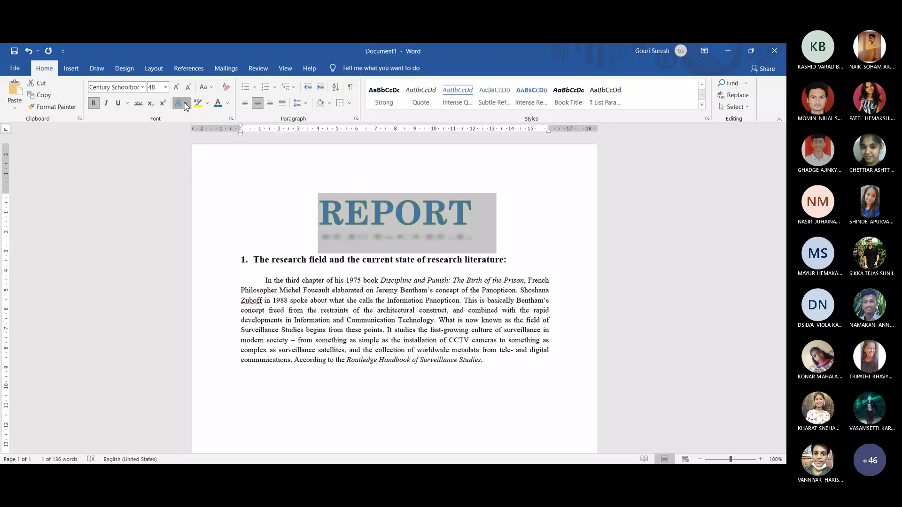
left_click(181, 103)
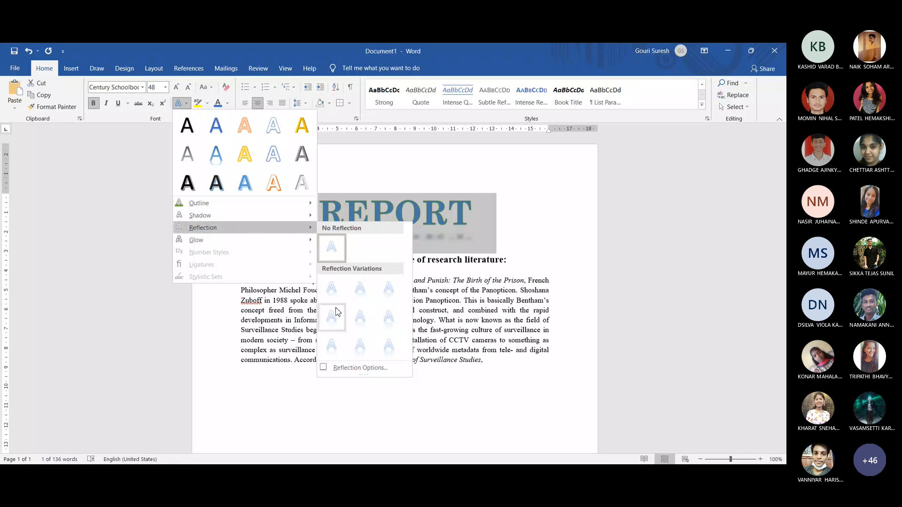
left_click(390, 318)
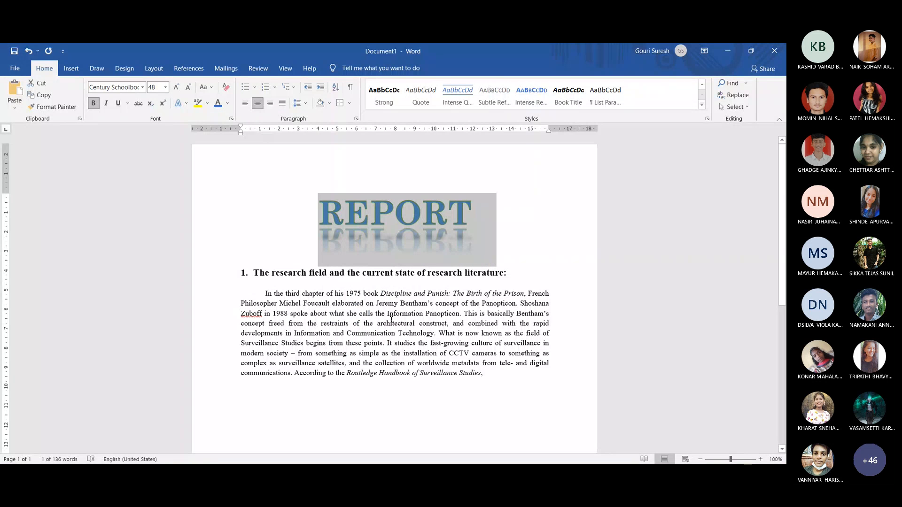
Add the large green glow from the last row of glow variations to the REPORT title
left_click(187, 103)
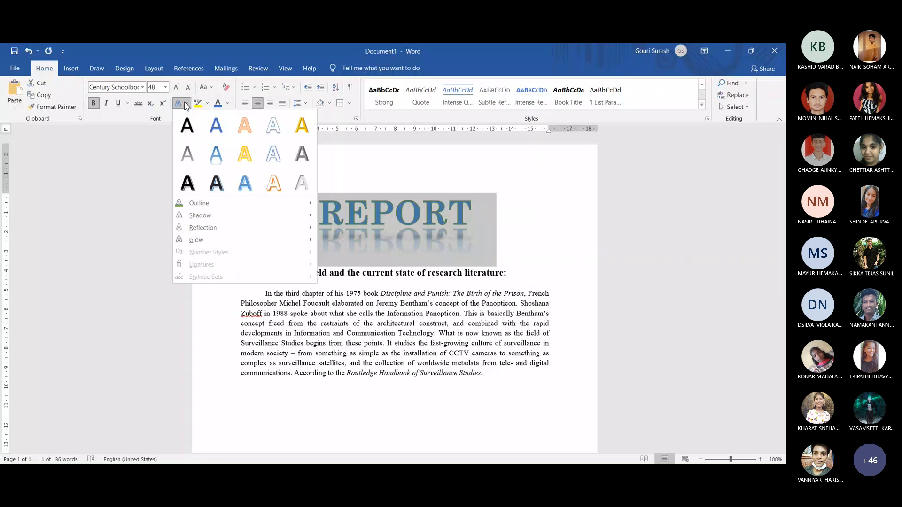
mouse_move(256, 247)
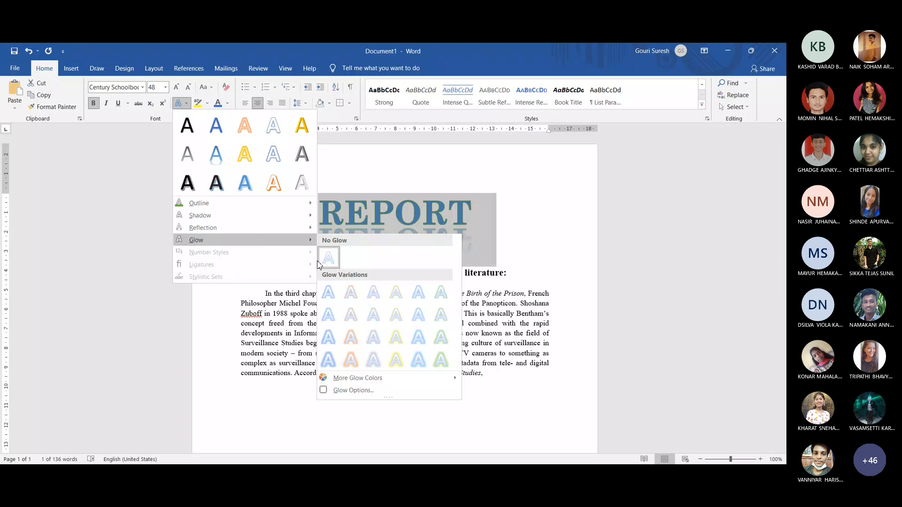
left_click(441, 360)
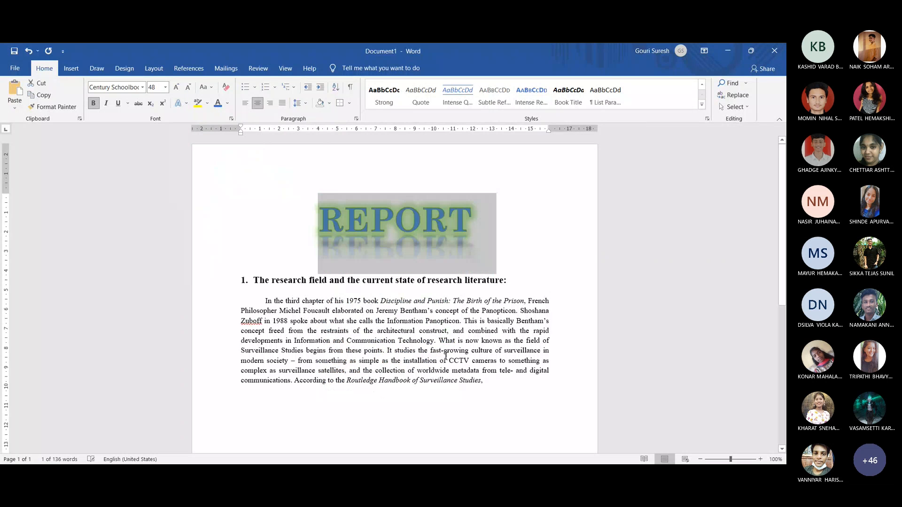
left_click(602, 246)
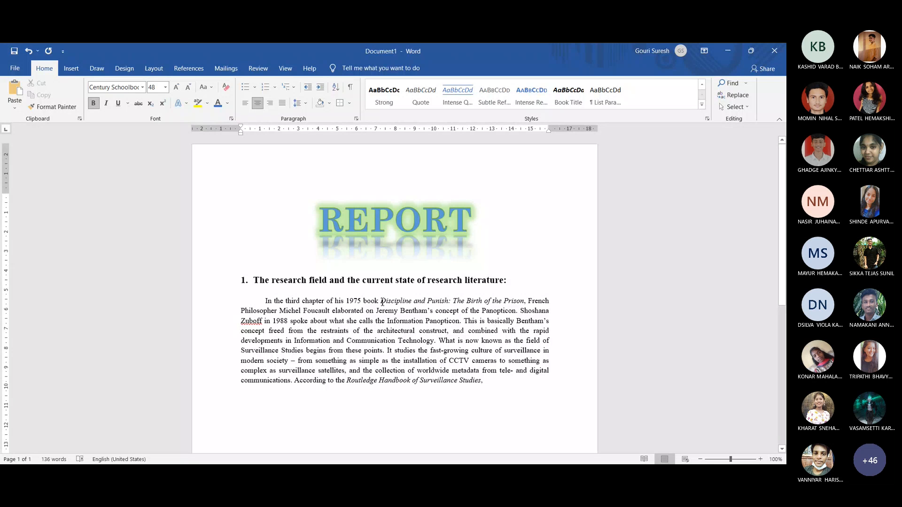
Highlight the book title "Discipline and Punish: The Birth of the Prison" in yellow
left_click_drag(382, 302, 522, 304)
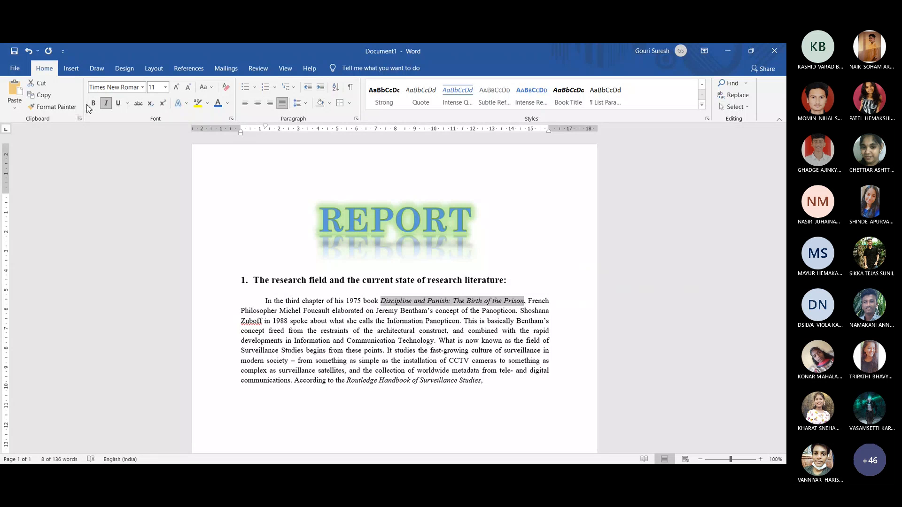
left_click(206, 106)
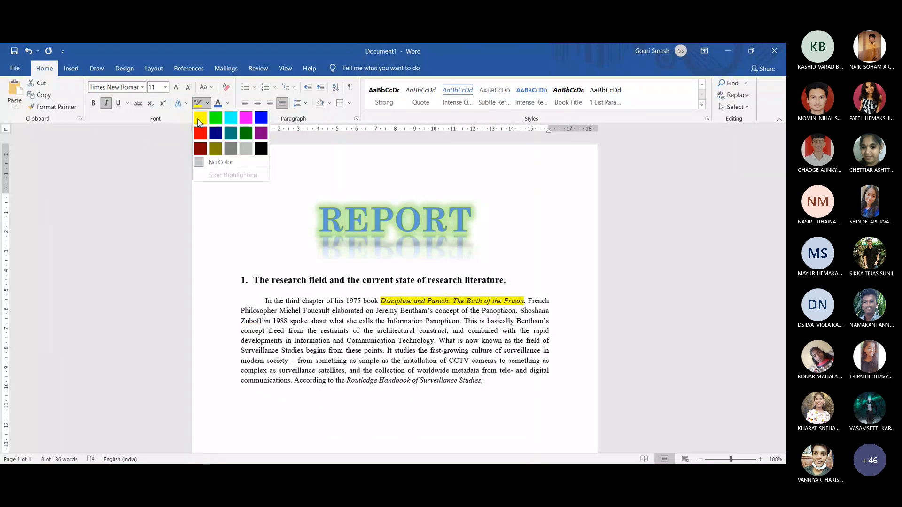
left_click(199, 119)
left_click(630, 315)
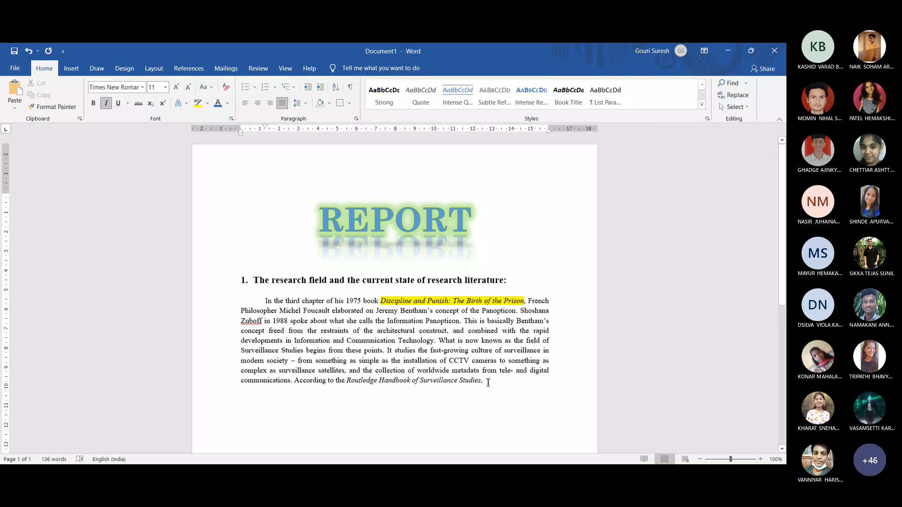
Clear all formatting from the whole text, from the REPORT title to the last line, and set its highlight to No Color
left_click_drag(488, 383, 339, 233)
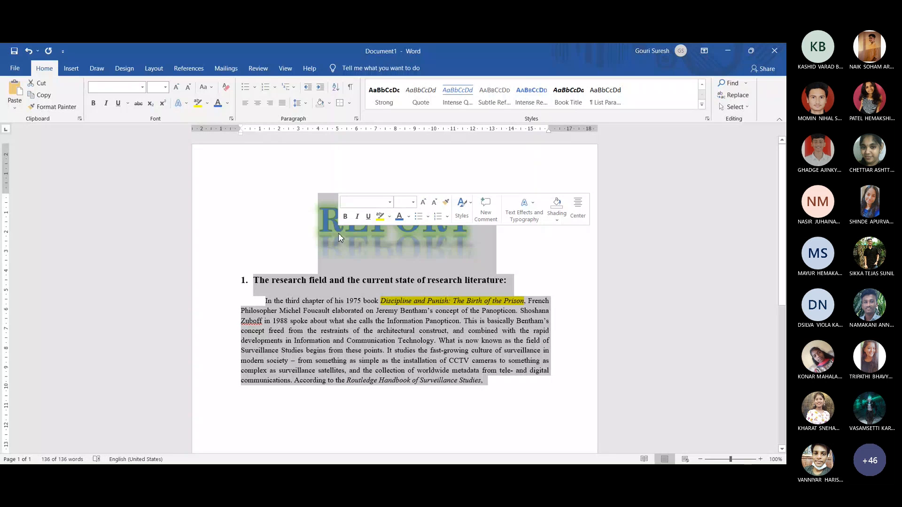
left_click(230, 93)
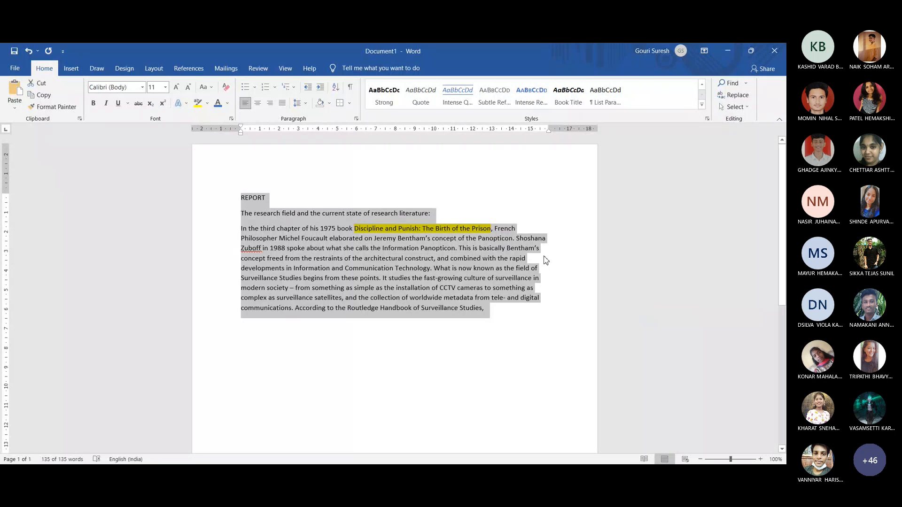
left_click(207, 104)
left_click(212, 165)
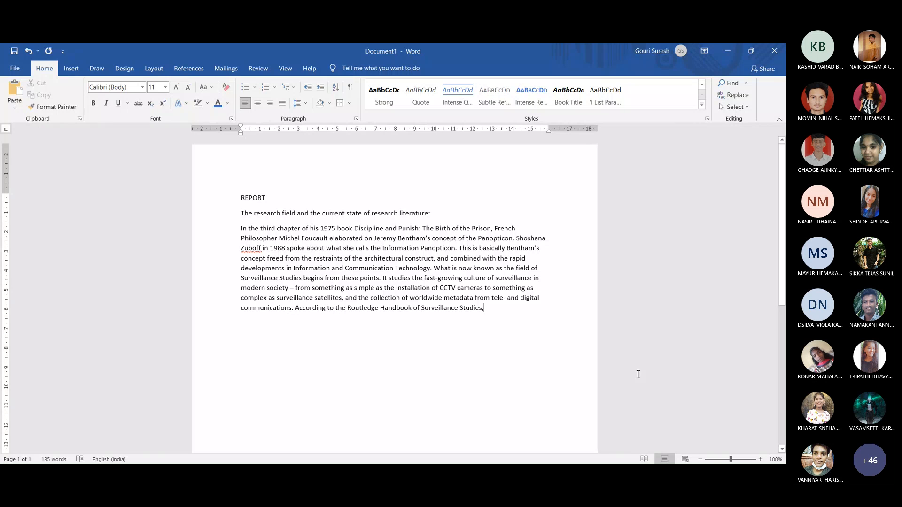
left_click(698, 442)
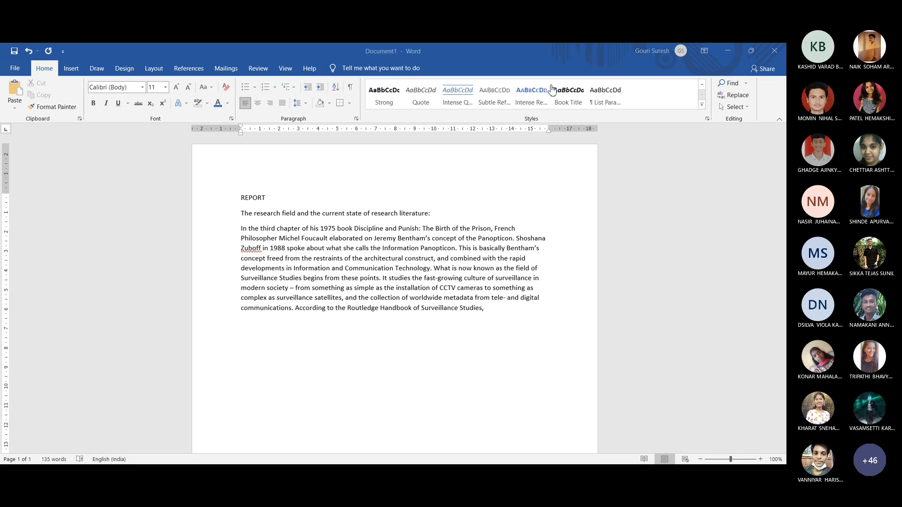
Search the document for "Foucault" and close the search results
left_click(617, 65)
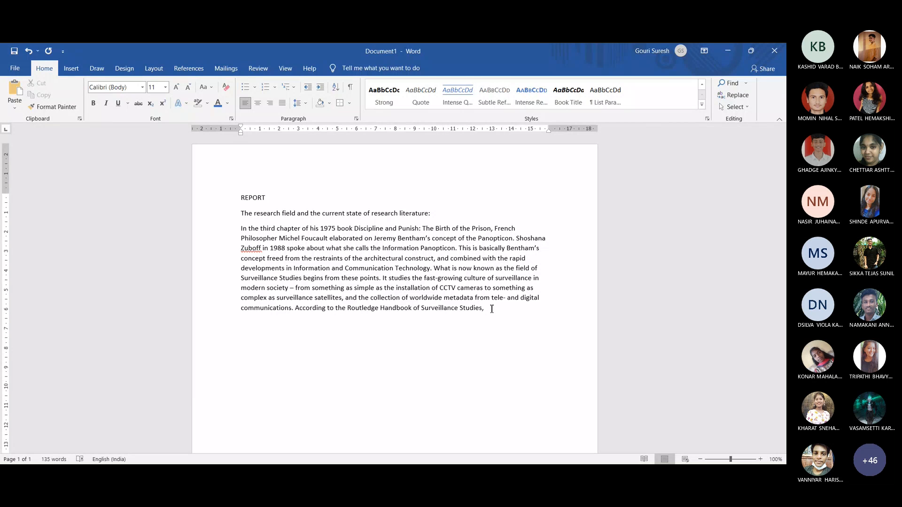
left_click(729, 83)
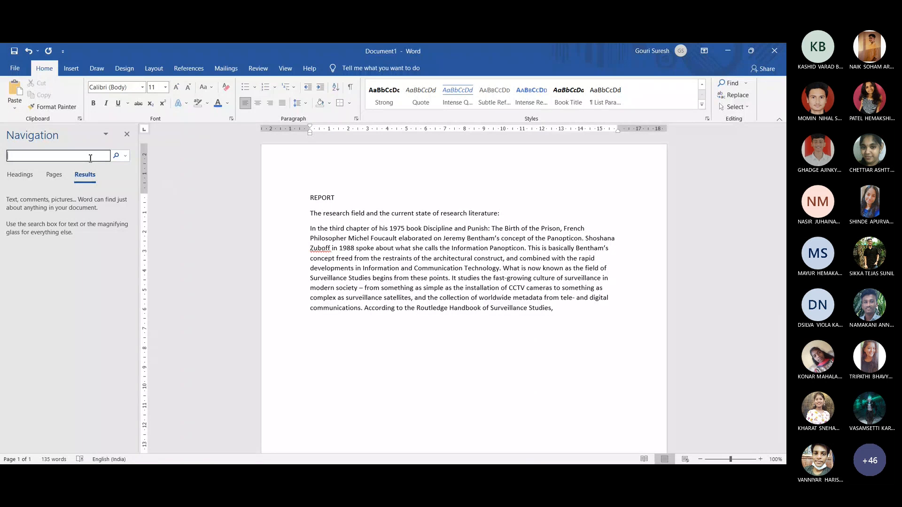
type("F")
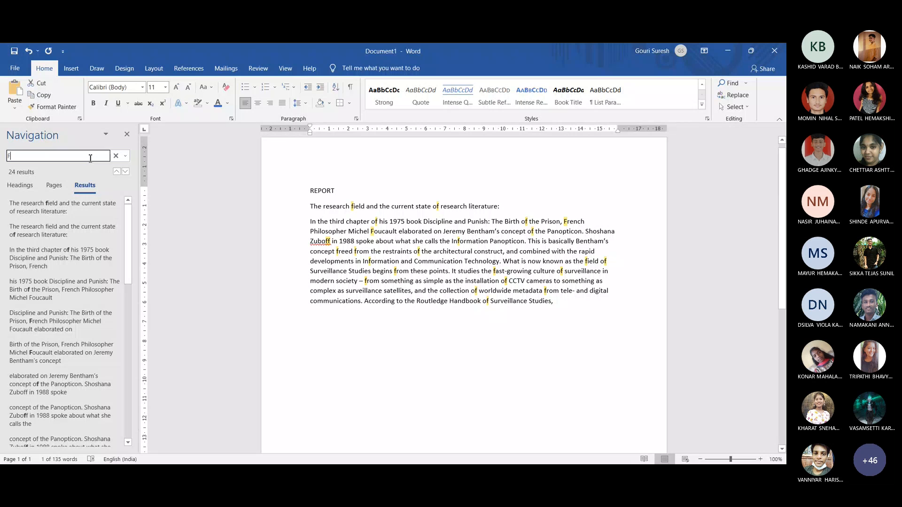
type("oucault")
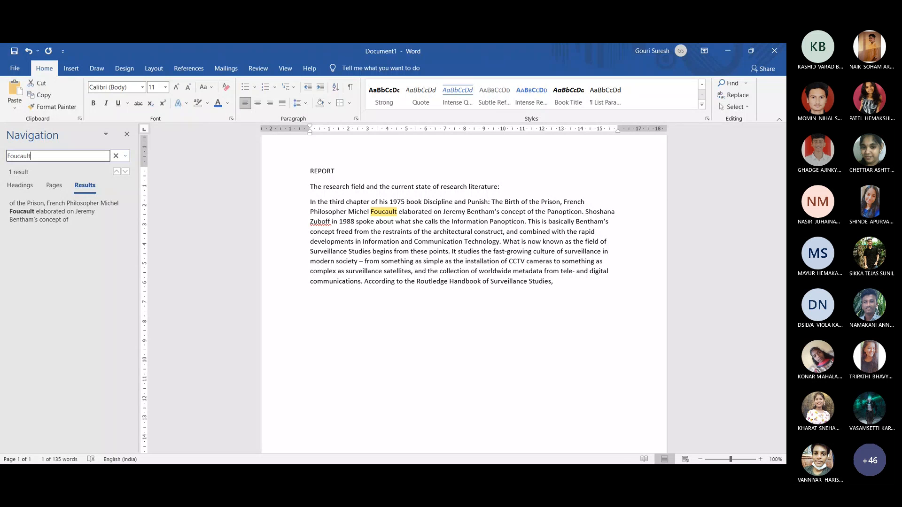
left_click(127, 135)
key("ctrl+End")
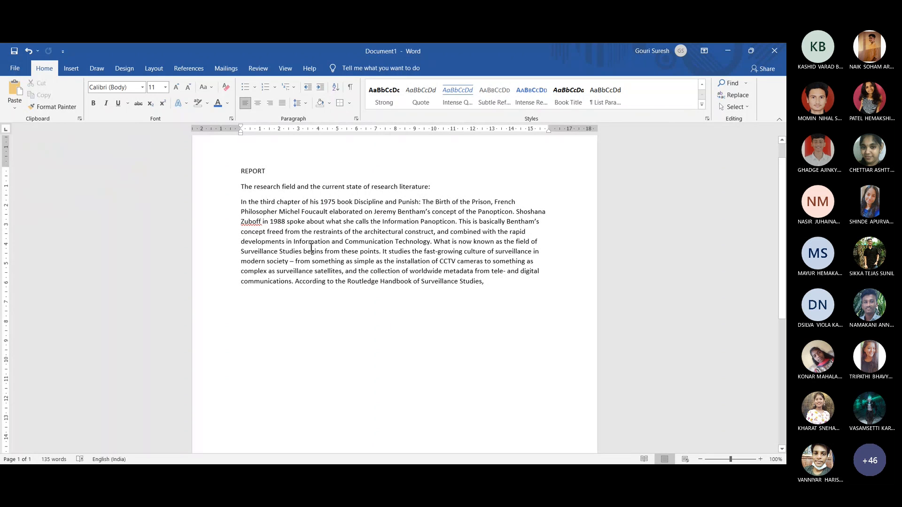
Replace all occurrences of "concept" with "idea" in the document and check the replaced words in the body paragraph
left_click(735, 96)
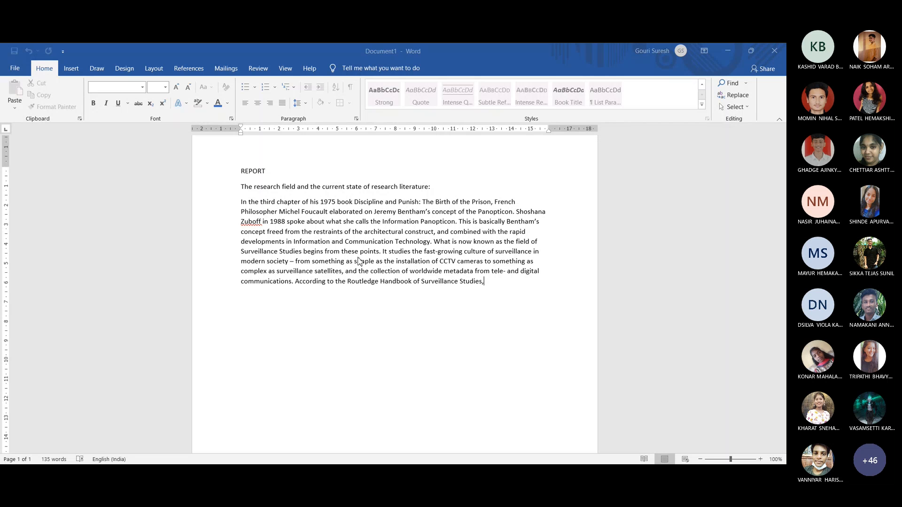
left_click(416, 252)
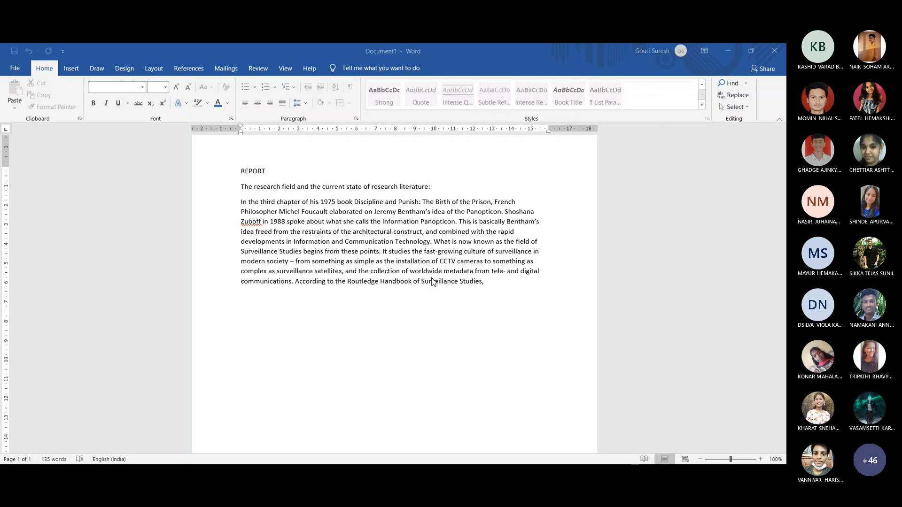
left_click(402, 291)
scroll(440, 277, "down", 5)
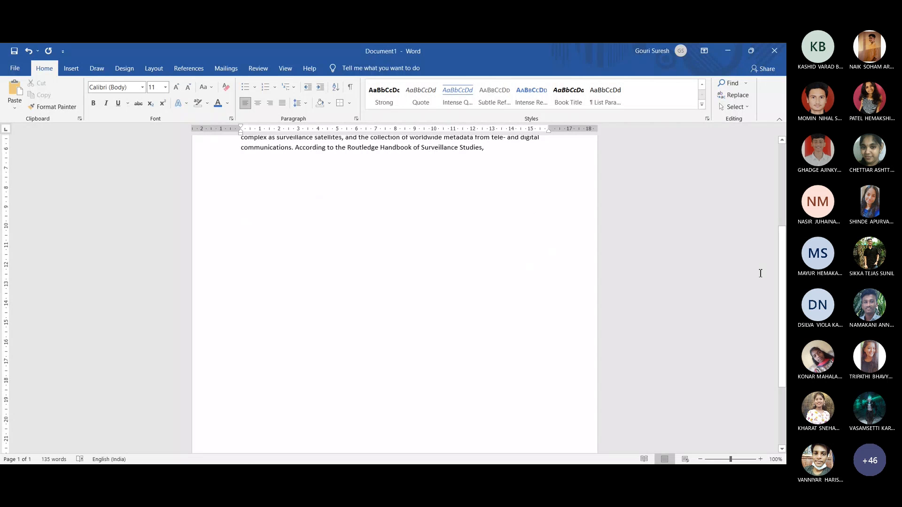
left_click_drag(783, 293, 783, 196)
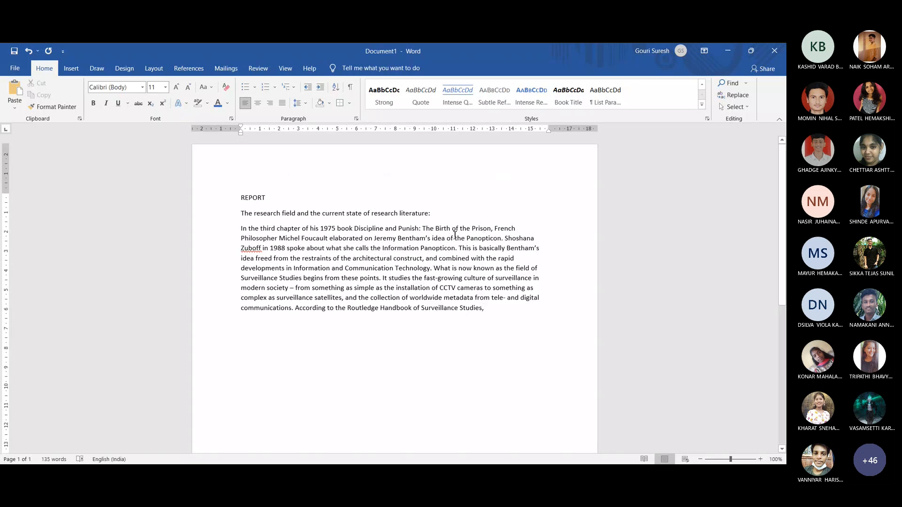
left_click_drag(446, 241, 434, 241)
left_click_drag(434, 242, 434, 242)
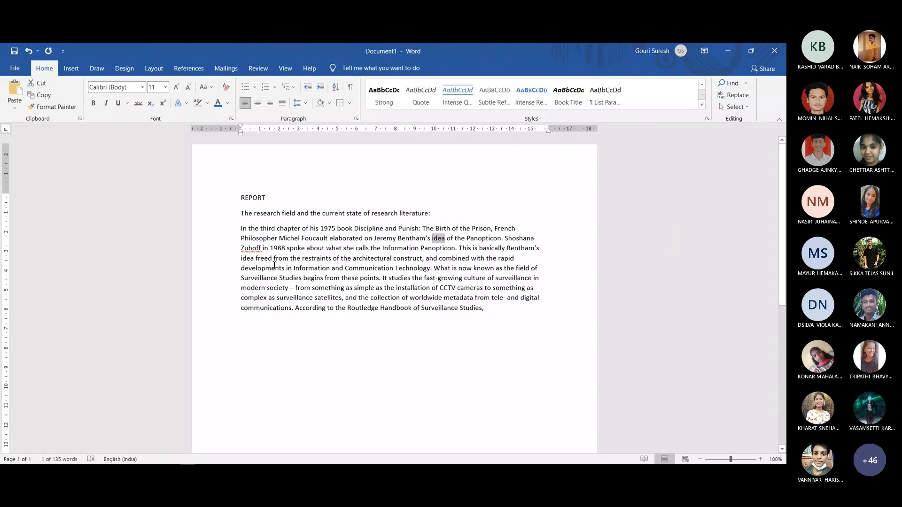
left_click_drag(256, 258, 238, 263)
Undo the word replacement, the highlight removal and the clearing of the text formatting
key("ctrl+z")
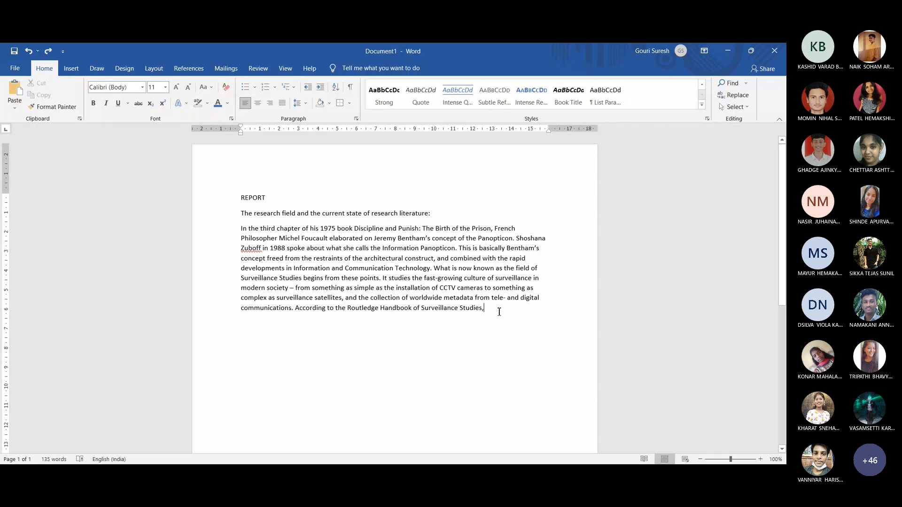
key("ctrl+y")
key("ctrl+y")
key("ctrl+y")
key("ctrl+y")
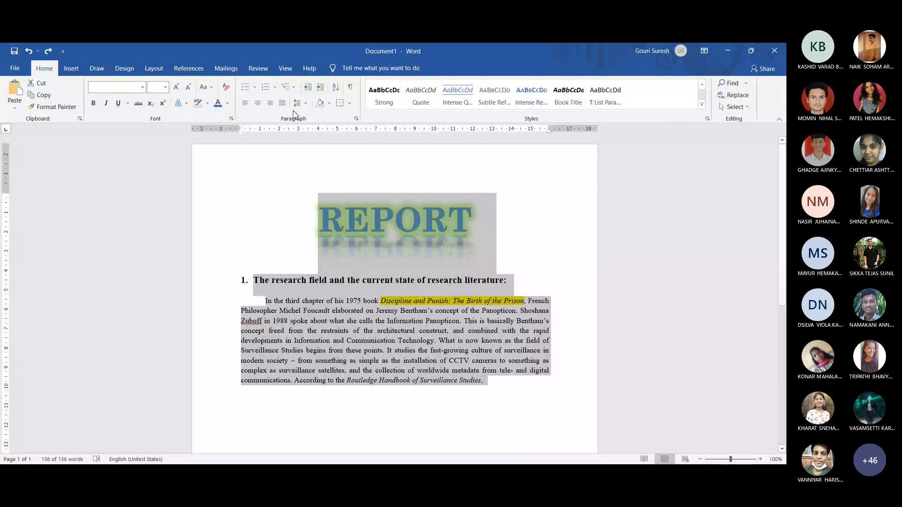
Clear all formatting from the entire selected text and remove its highlight with No Color
left_click(225, 90)
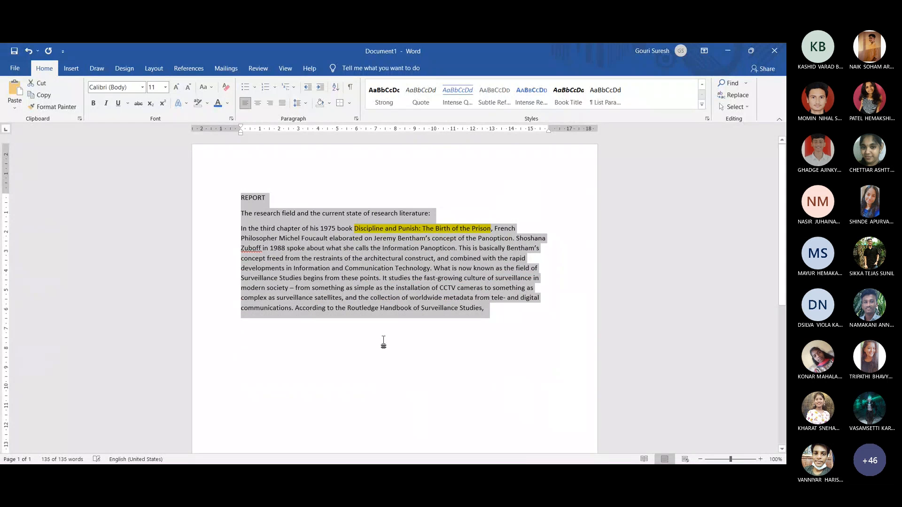
left_click(209, 106)
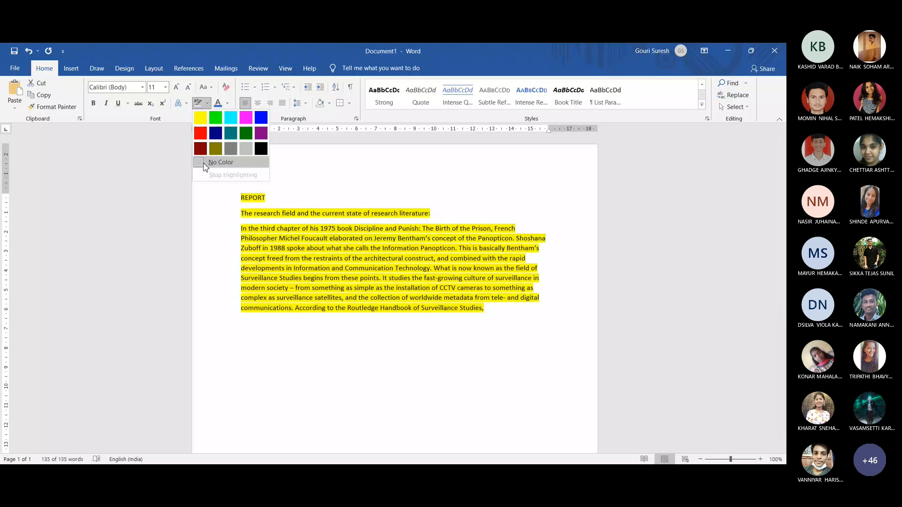
left_click(220, 163)
left_click(246, 376)
left_click(248, 384)
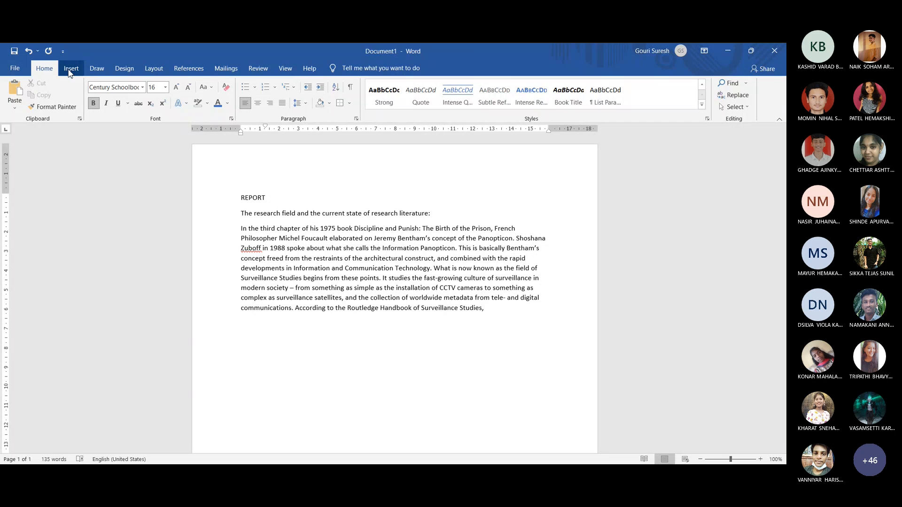
Insert the built-in Filigree cover page and look over its title, subtitle, date and company placeholders
left_click(71, 69)
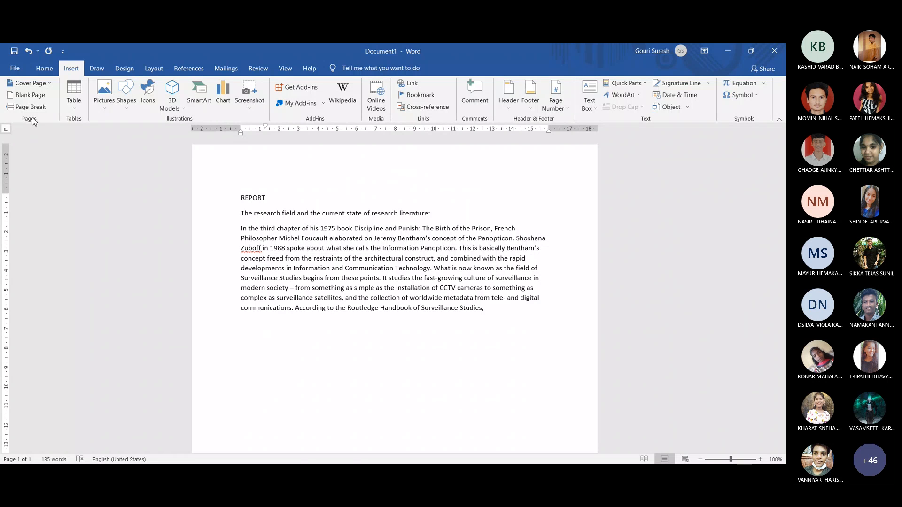
left_click(42, 85)
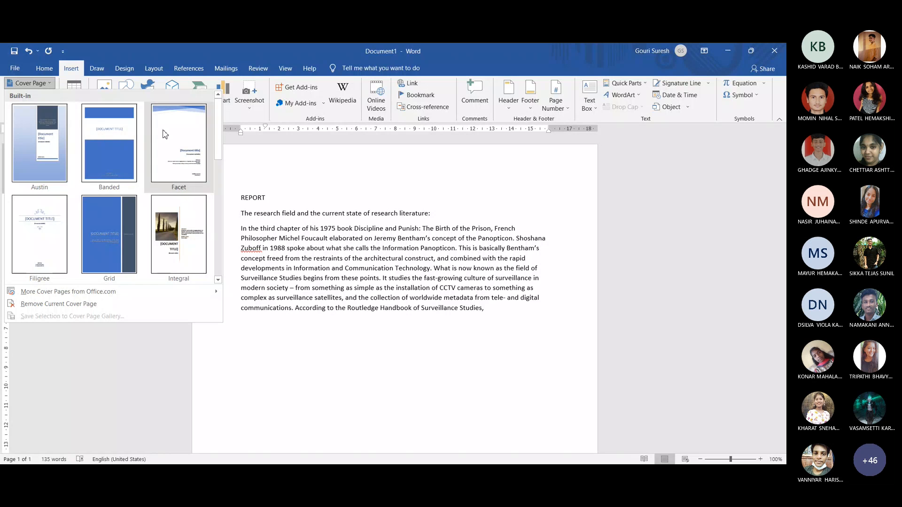
mouse_move(219, 125)
left_mouse_down()
mouse_move(221, 242)
mouse_move(228, 121)
left_mouse_up()
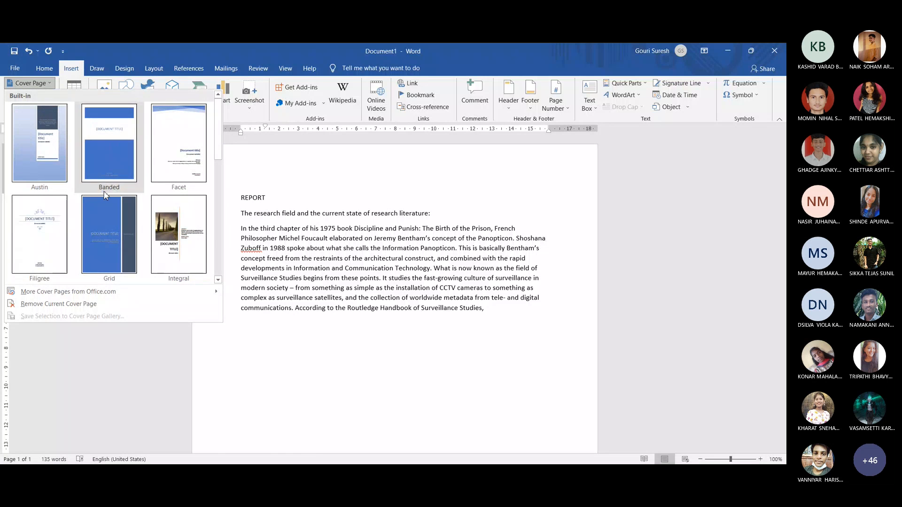
left_click(39, 242)
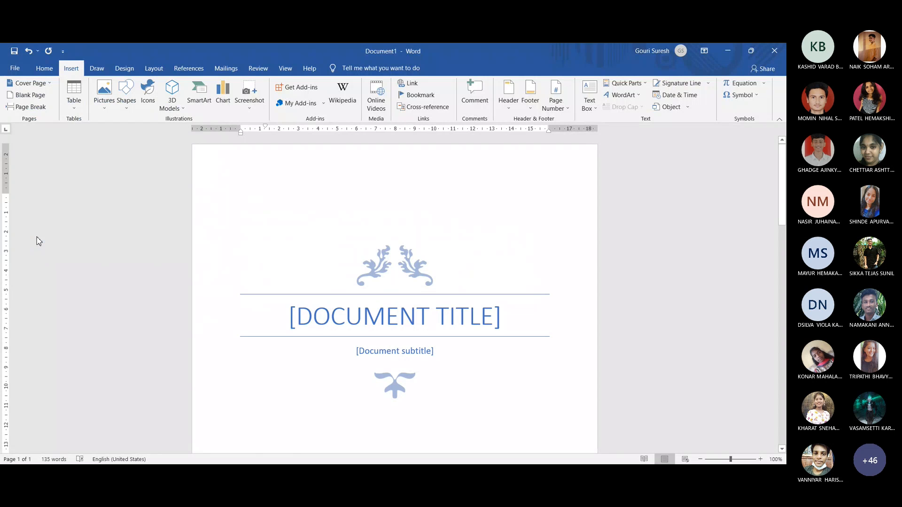
mouse_move(785, 201)
left_mouse_down()
mouse_move(784, 221)
mouse_move(784, 199)
left_mouse_up()
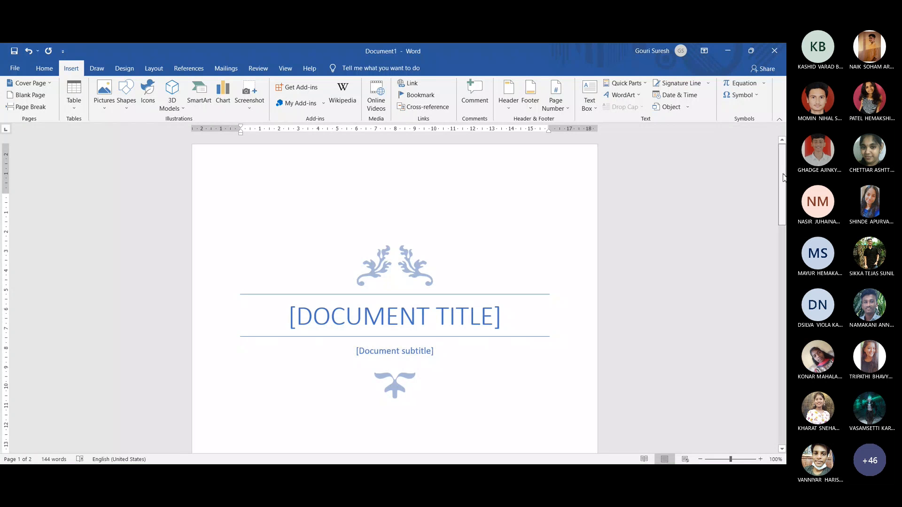
scroll(783, 177, "down", 10)
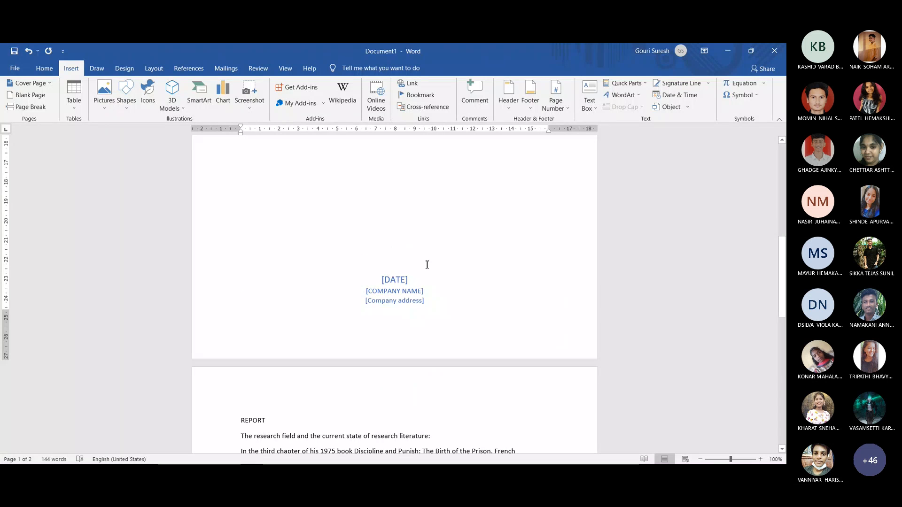
left_click_drag(784, 262, 777, 171)
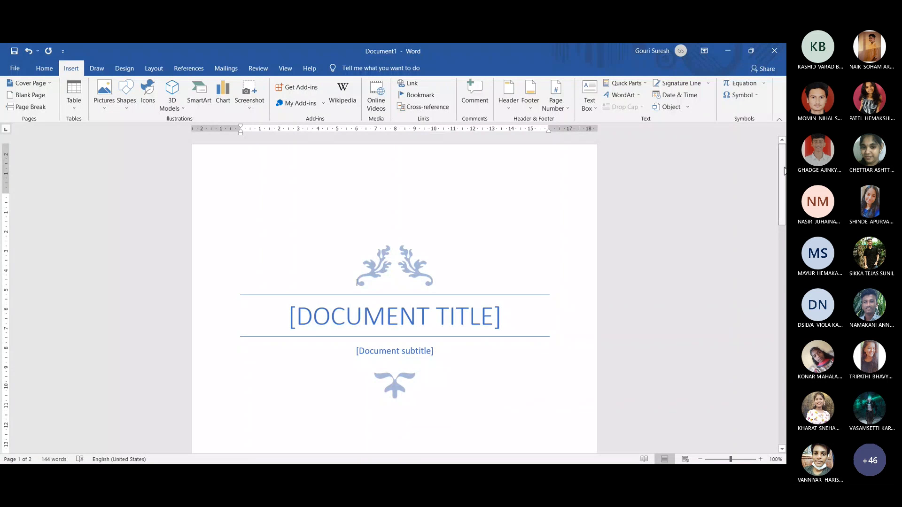
Insert a blank page after the end of the report's body paragraph and look over the added page
scroll(576, 367, "down", 12)
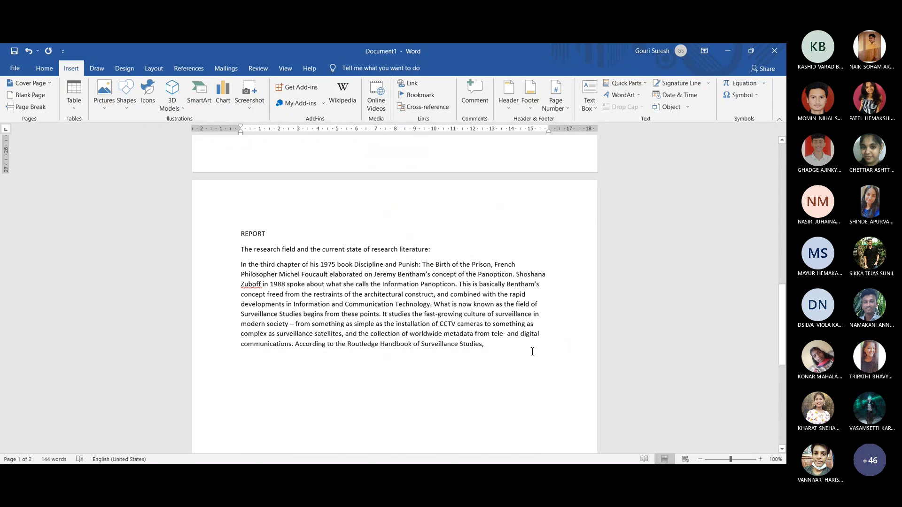
left_click(532, 352)
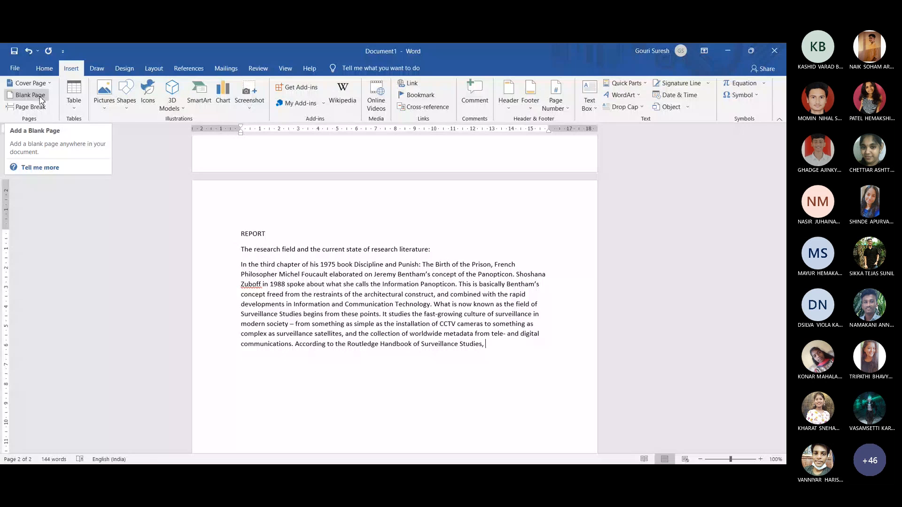
left_click(41, 97)
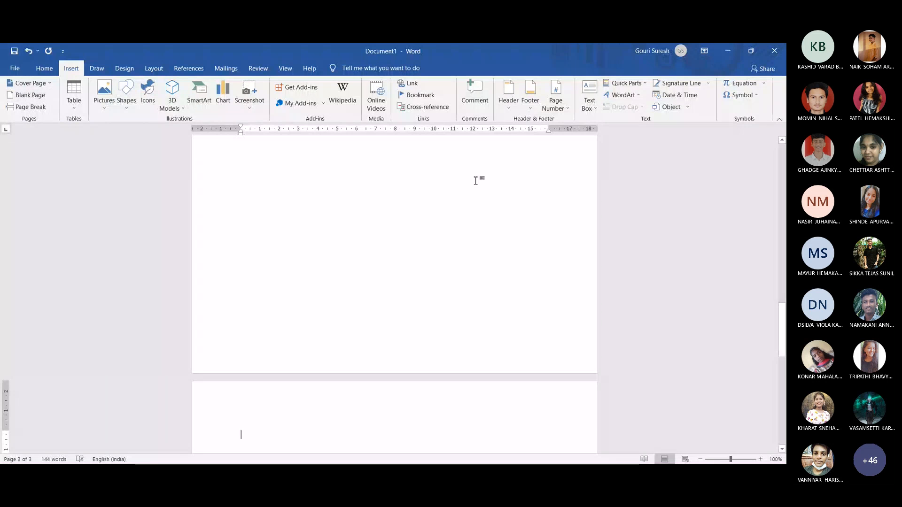
left_click_drag(782, 327, 783, 354)
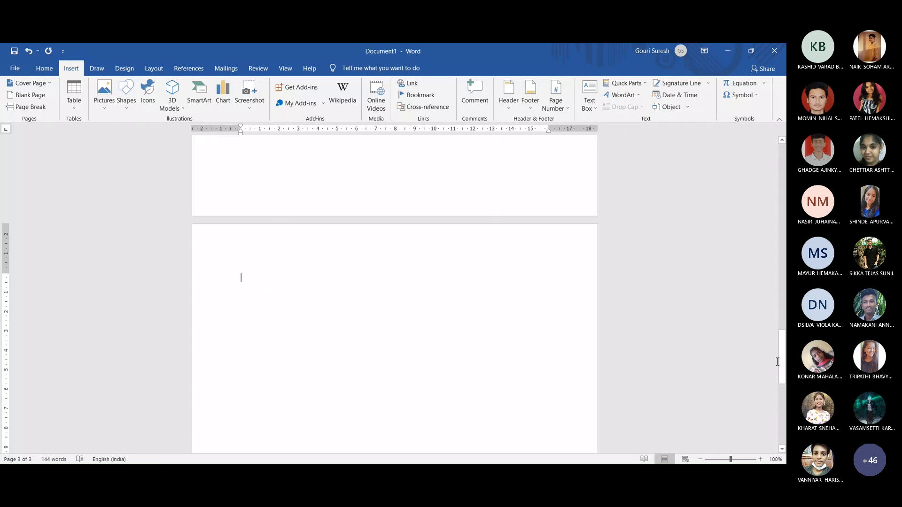
left_click_drag(782, 361, 783, 353)
scroll(479, 235, "up", 8)
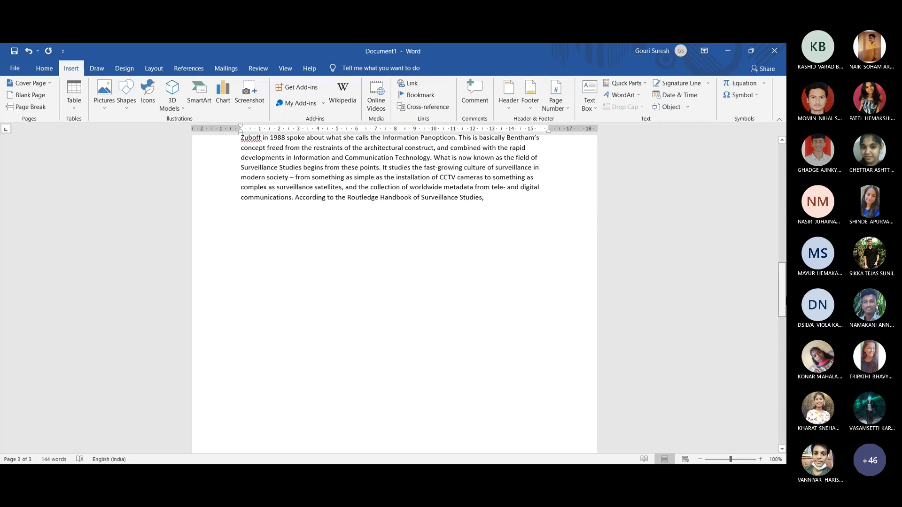
Insert a page break at the end of the report's body paragraph and check where the text continues
left_click(486, 236)
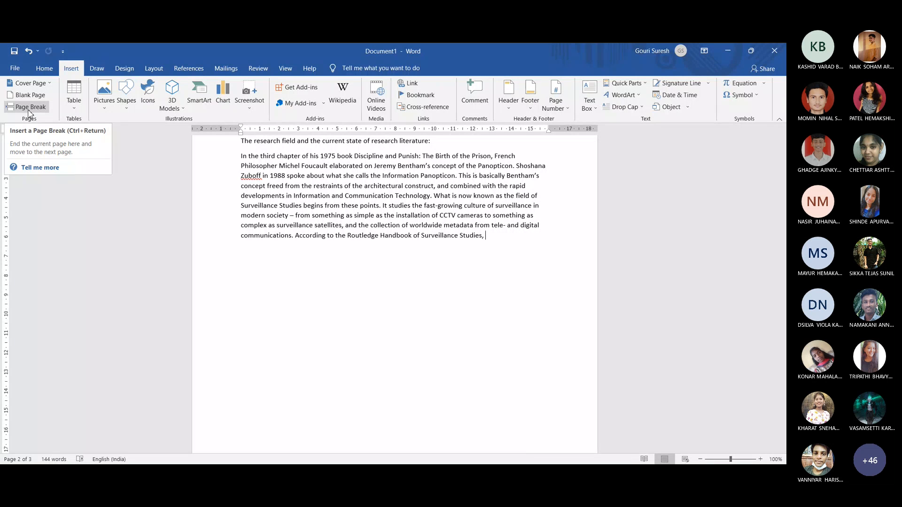
left_click(29, 108)
left_click(29, 111)
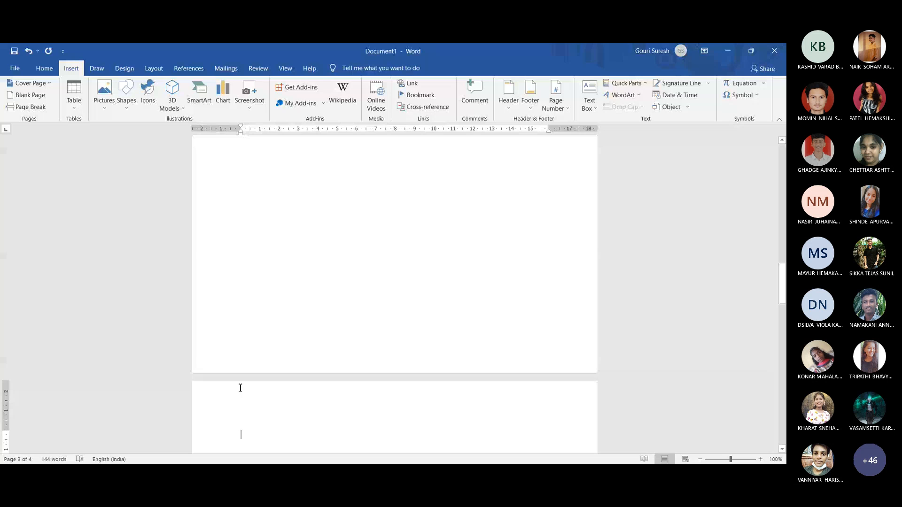
mouse_move(782, 295)
left_mouse_down()
mouse_move(783, 266)
mouse_move(782, 296)
left_mouse_up()
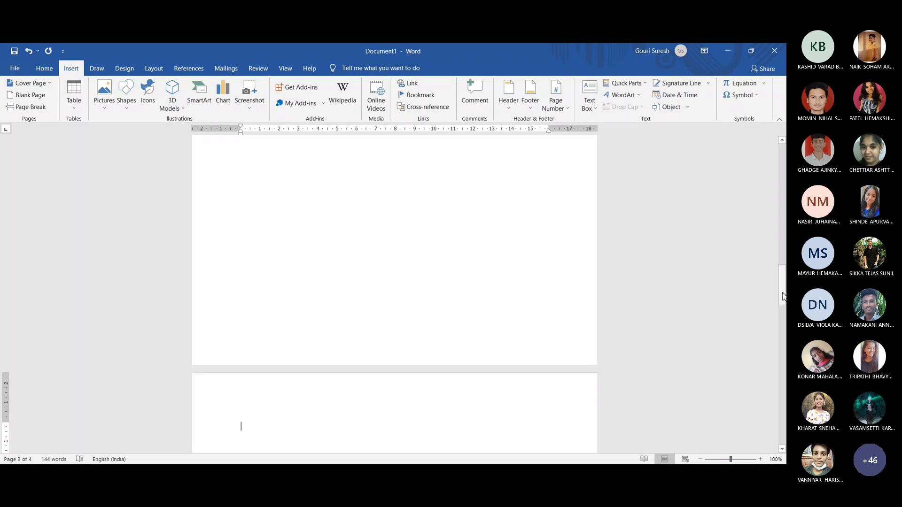
scroll(783, 297, "up", 5)
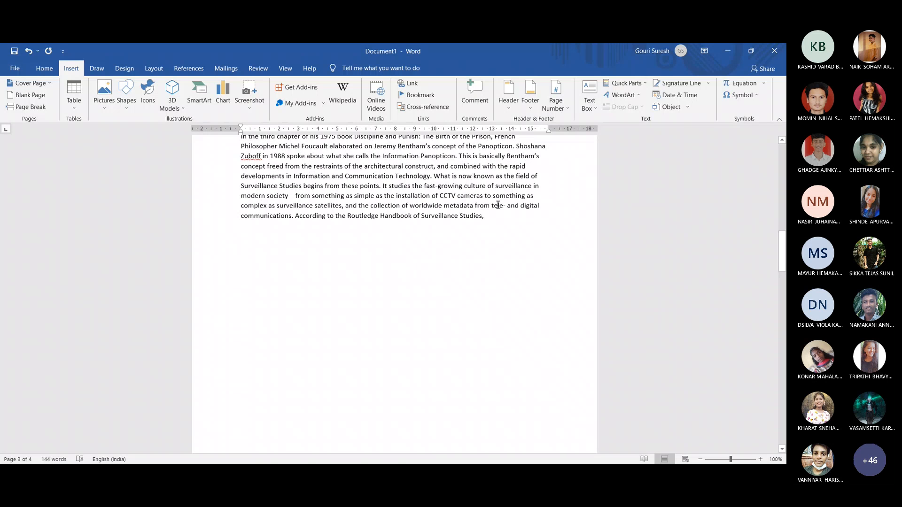
Start a new empty line directly after the body paragraph ending "Routledge Handbook of Surveillance Studies,"
left_click(492, 217)
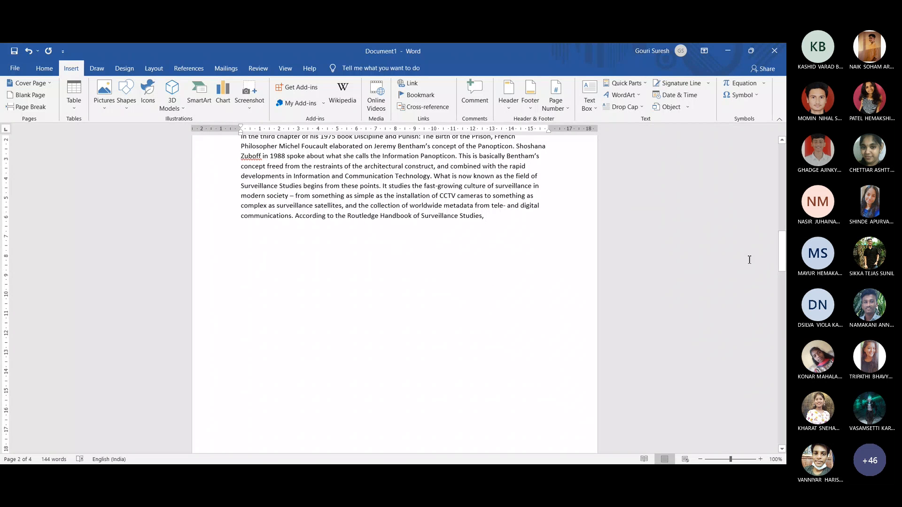
mouse_move(782, 266)
left_mouse_down()
mouse_move(783, 296)
mouse_move(782, 252)
left_mouse_up()
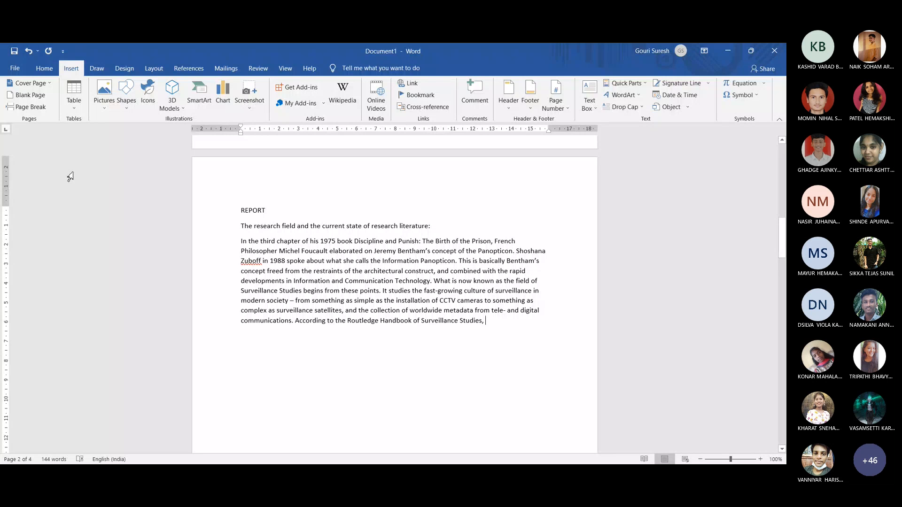
key("Return")
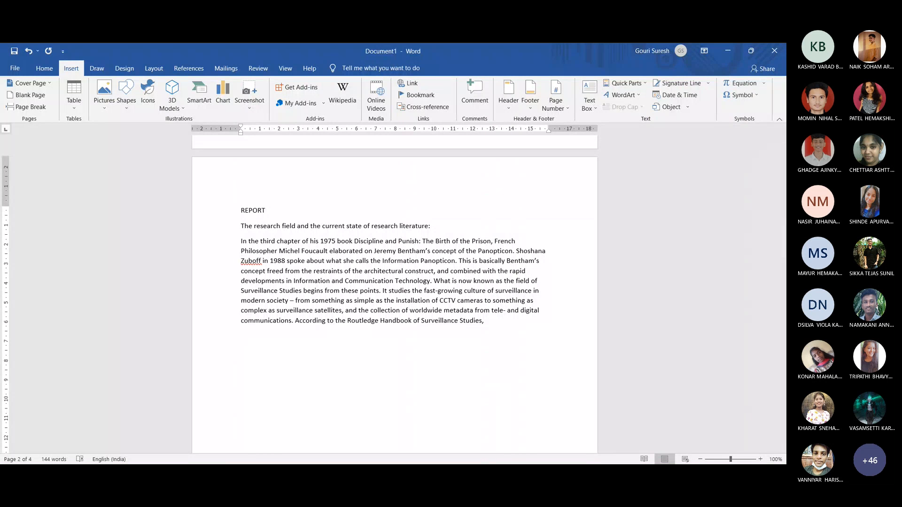
left_click(74, 92)
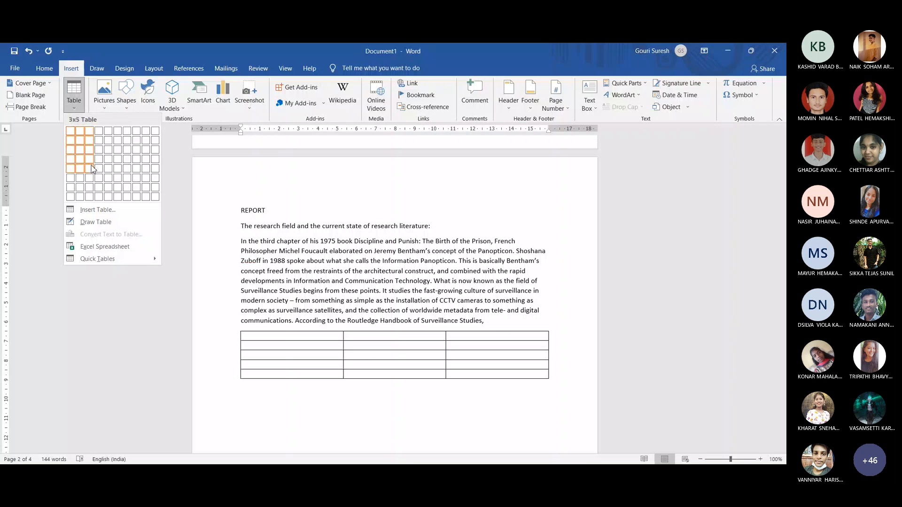
left_click(99, 210)
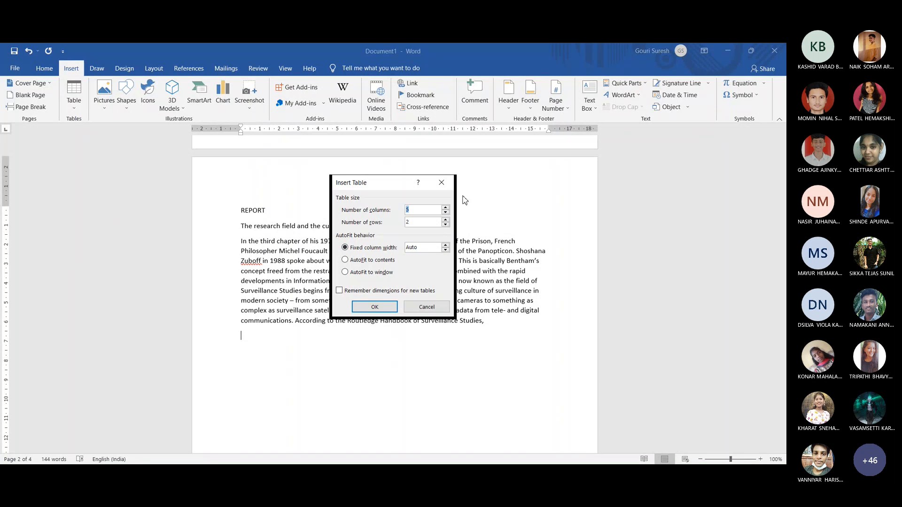
left_click(442, 182)
Browse the built-in Quick Tables, then insert a table of three columns and four rows below the body paragraph
left_click(73, 104)
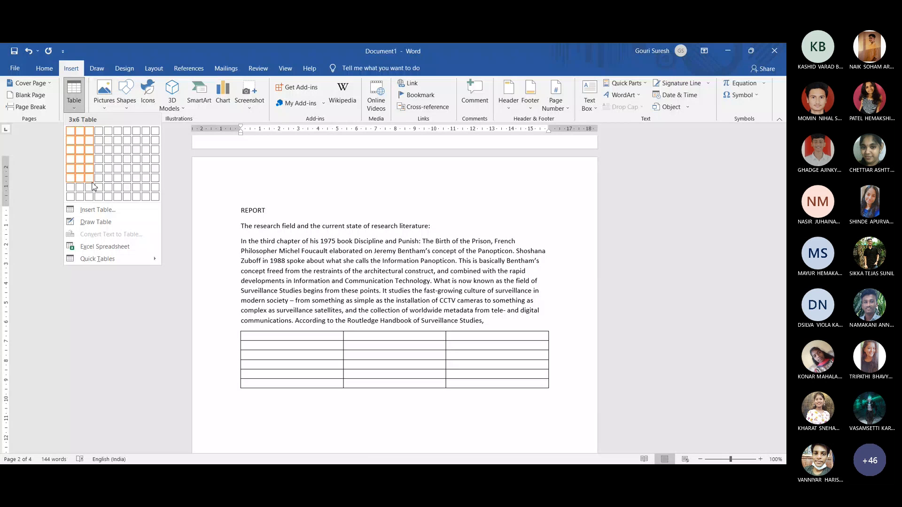
mouse_move(110, 260)
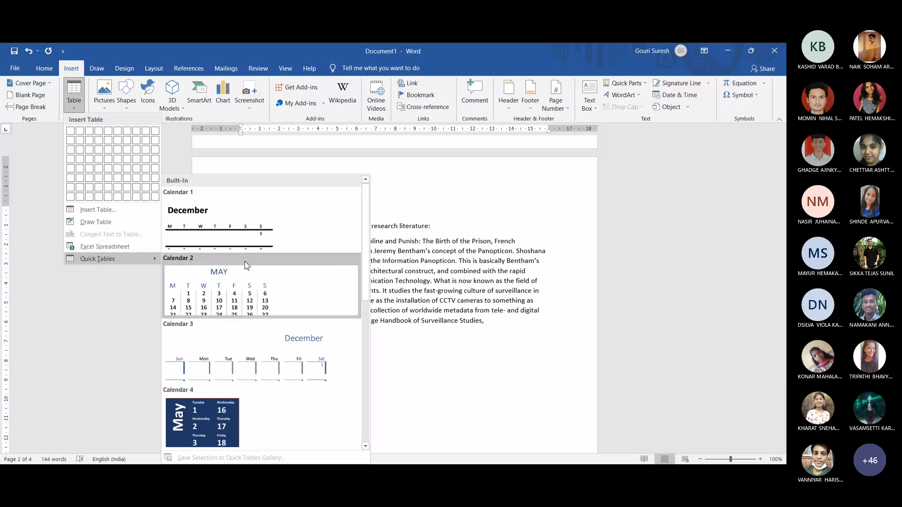
left_click_drag(363, 249, 373, 229)
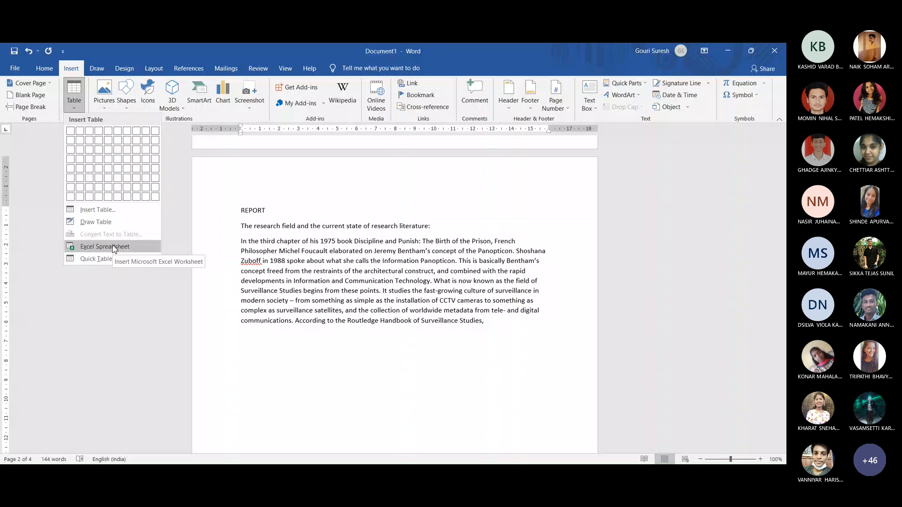
left_click(89, 166)
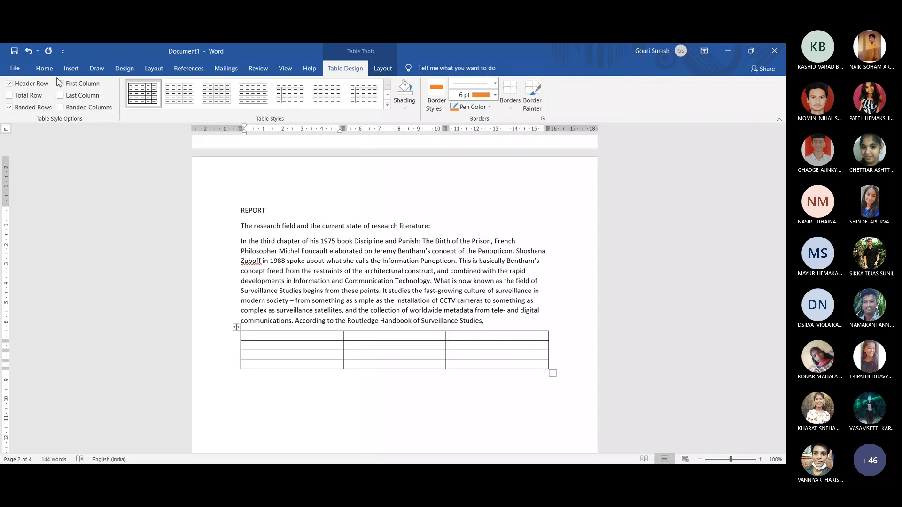
Apply the green grid table style with a dark header row and dark first column to the table
left_click(9, 108)
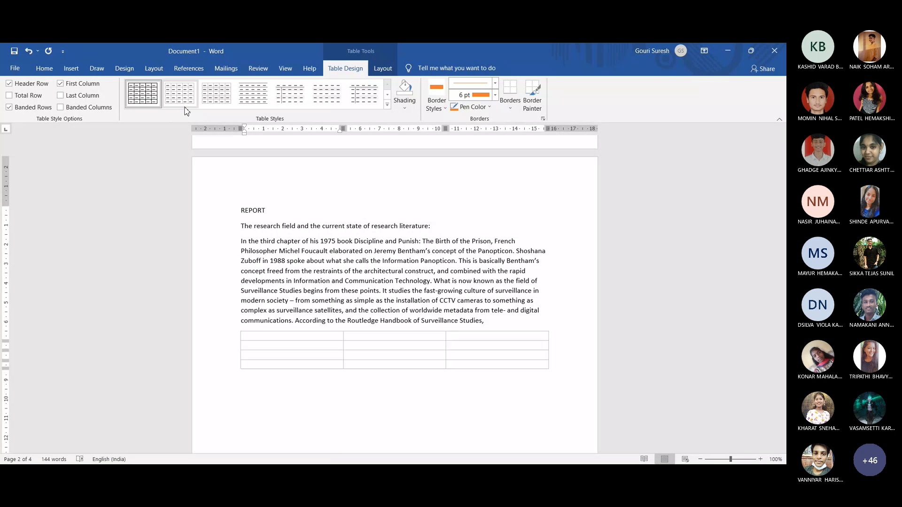
left_click(388, 95)
left_click(389, 104)
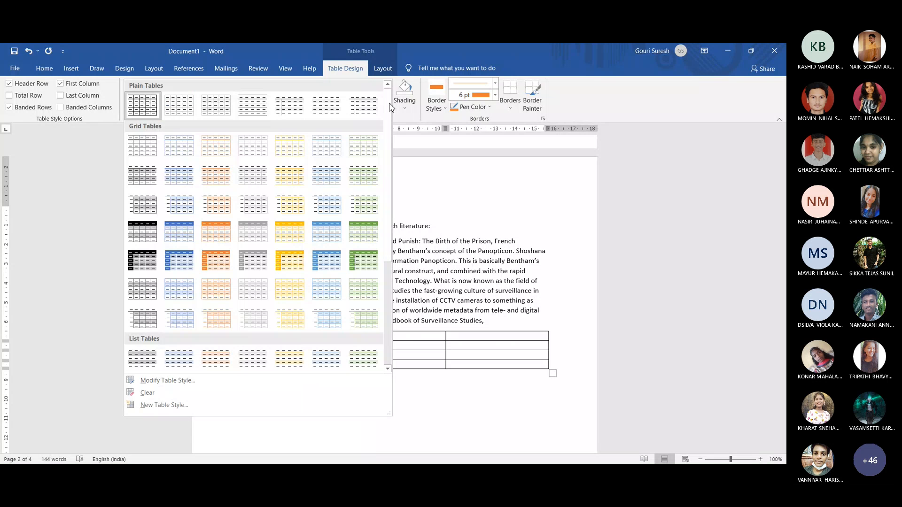
left_click_drag(390, 107, 376, 165)
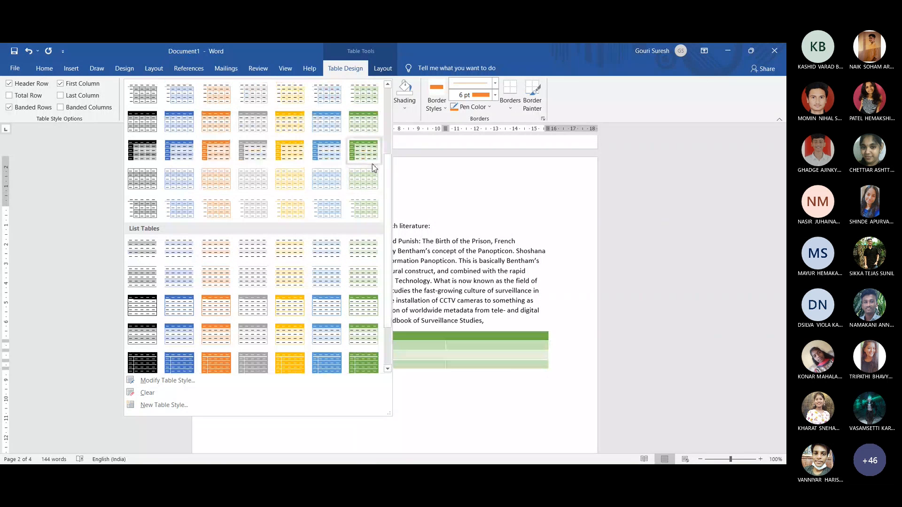
left_click(373, 164)
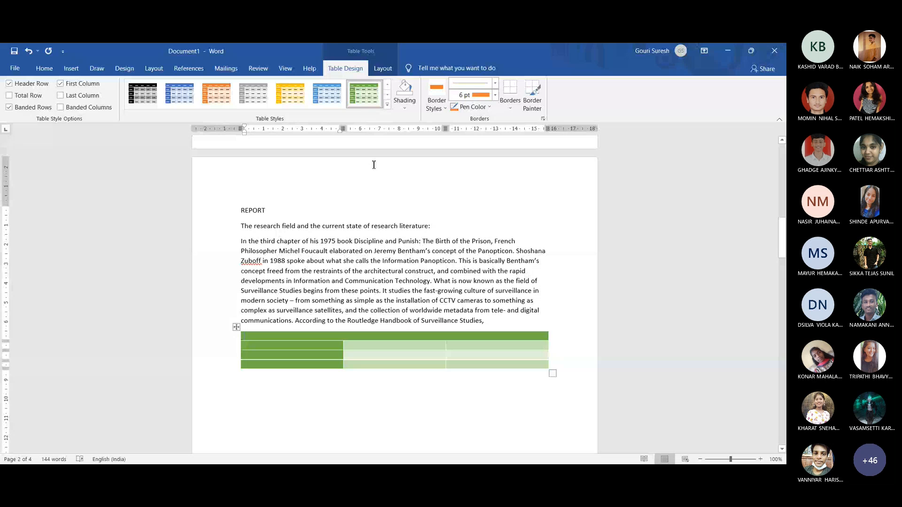
left_click(409, 109)
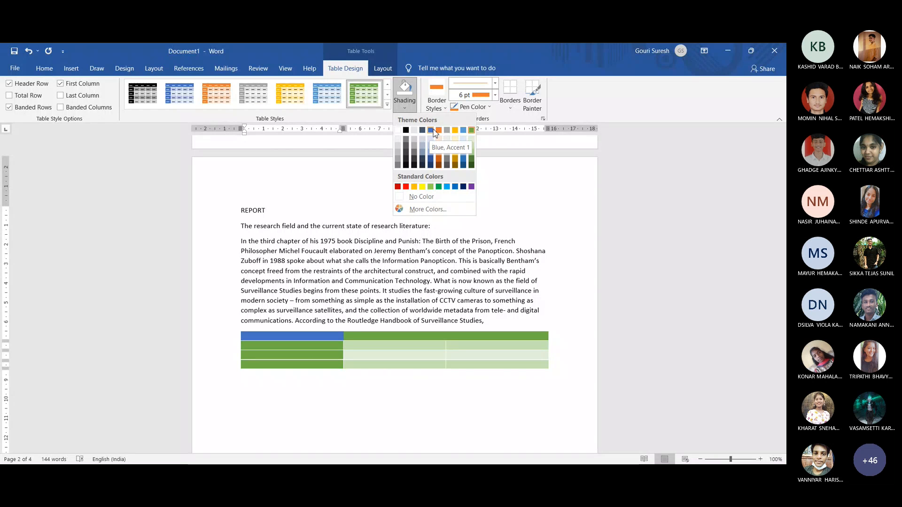
left_click(490, 107)
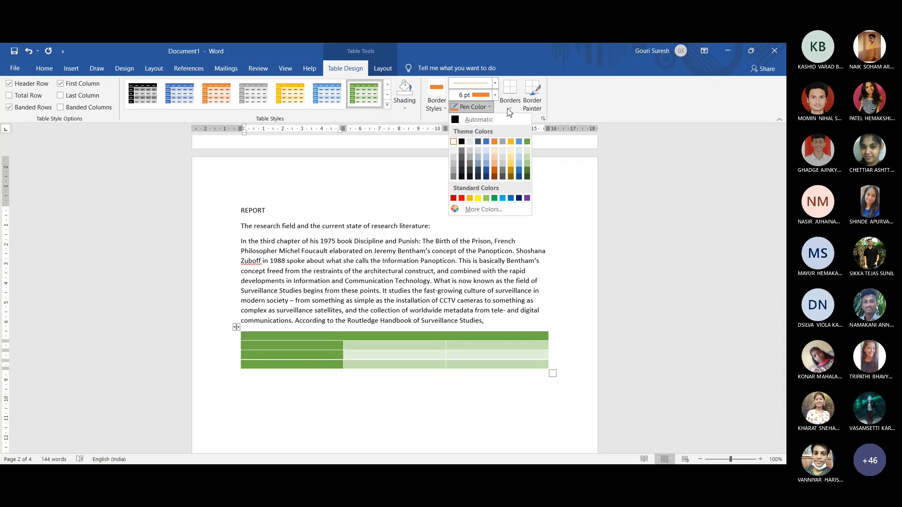
left_click(508, 109)
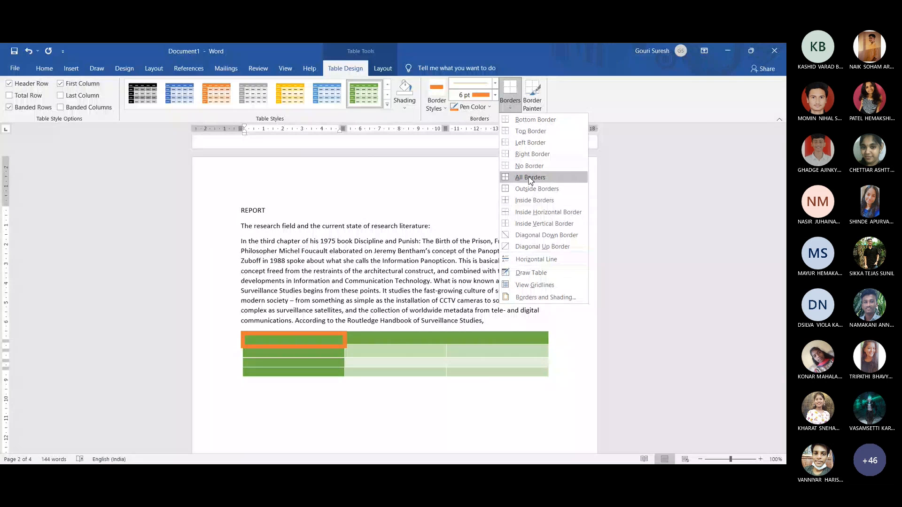
left_click(569, 388)
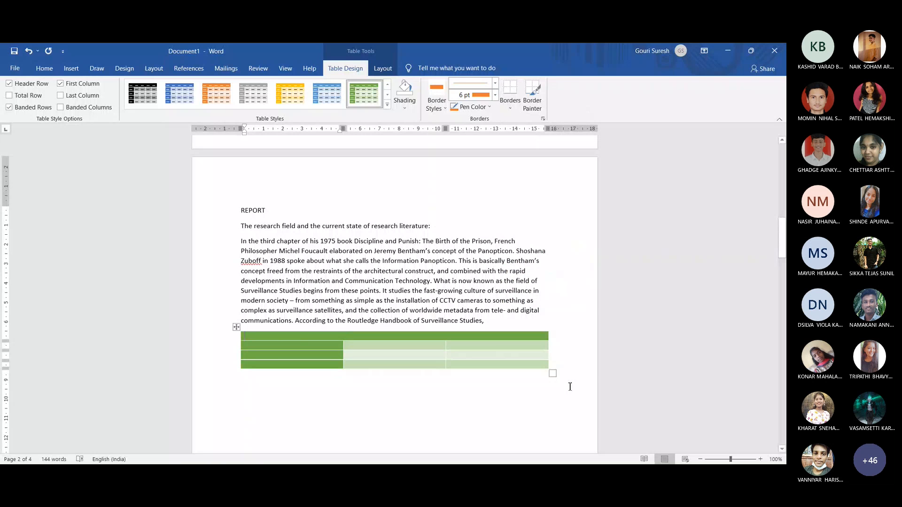
Select the whole table and choose the solid black 1 ½ pt theme border style
left_click(548, 358)
left_click(236, 327)
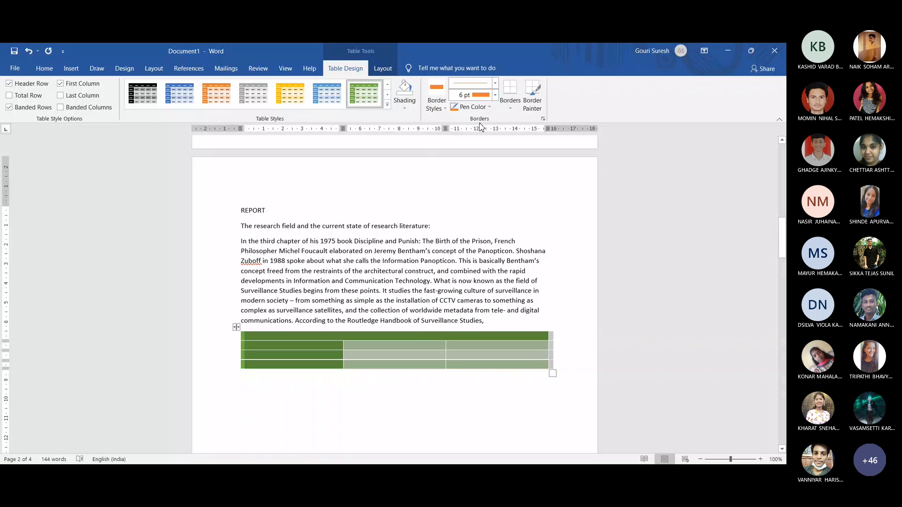
left_click(445, 108)
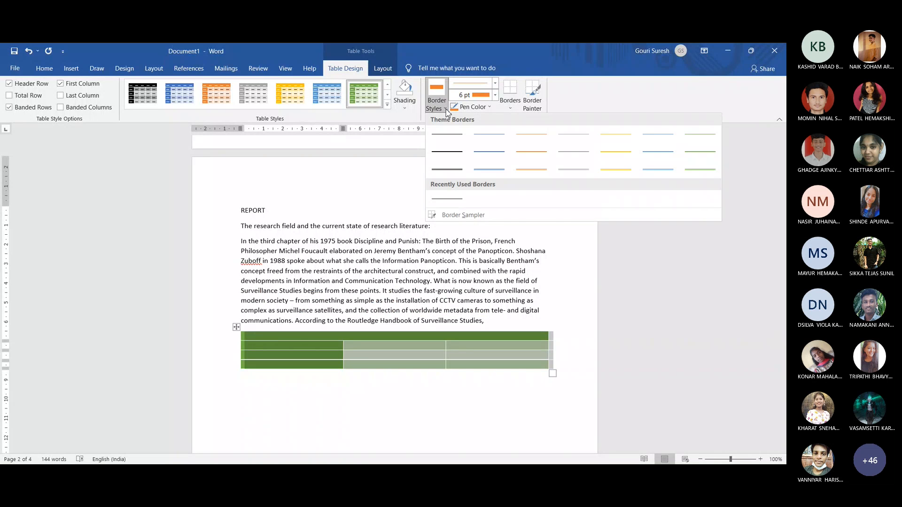
left_click(460, 152)
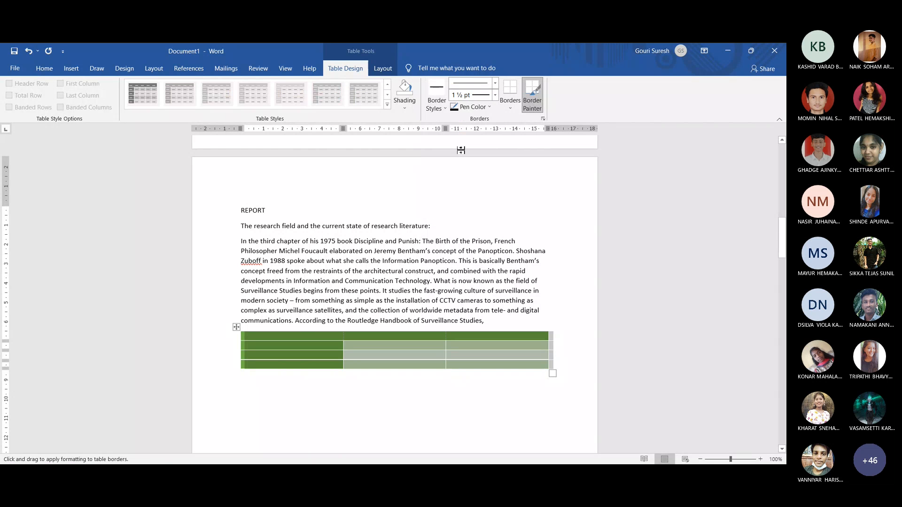
Set the border weight to 3 pt and paint the line between the first and second columns across the upper three rows
left_click(495, 96)
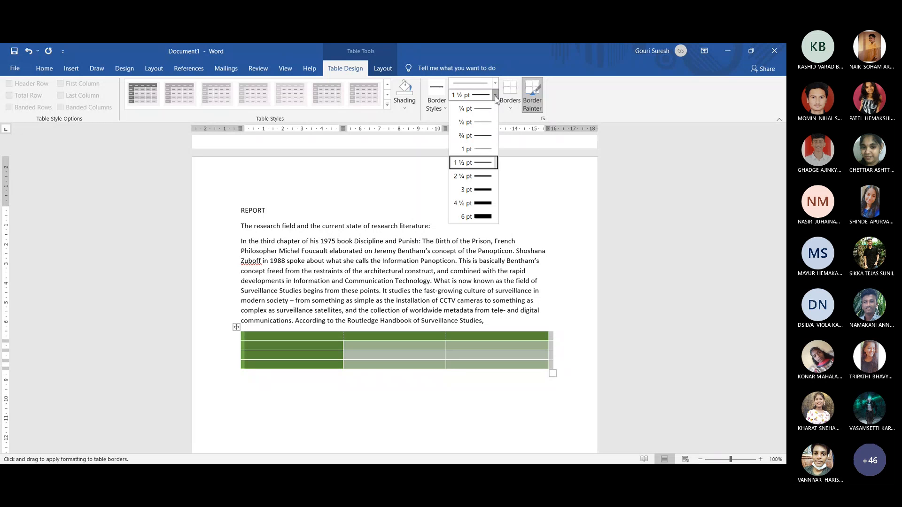
left_click(480, 190)
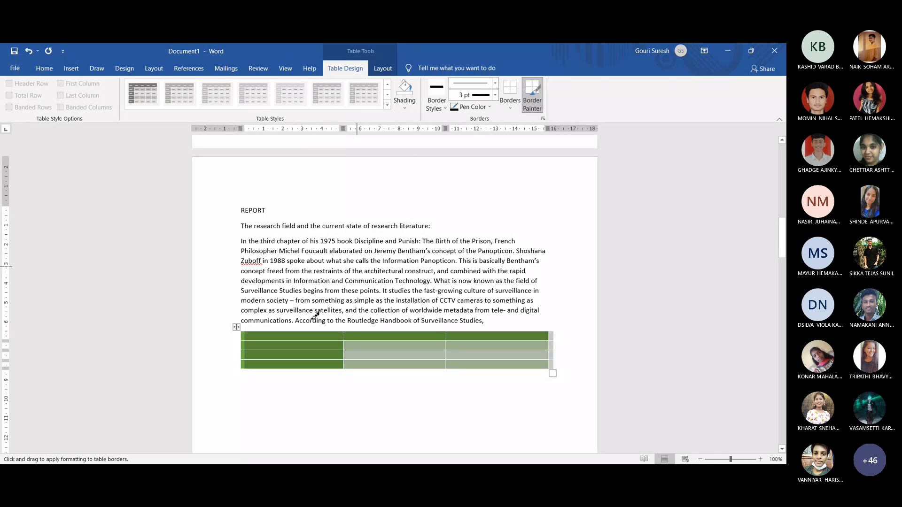
left_click_drag(350, 335, 348, 356)
key("Escape")
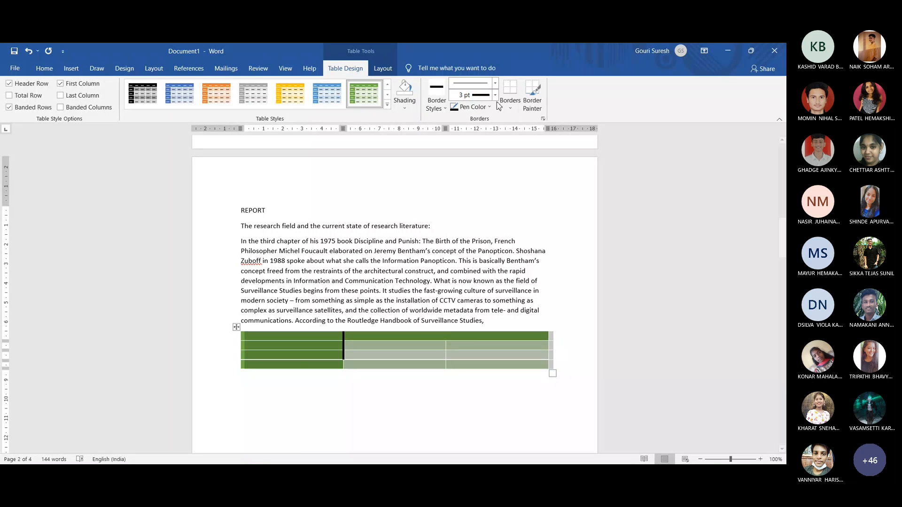
Reapply the black 1 ½ pt border style and add All Borders to the whole selected table
left_click(437, 97)
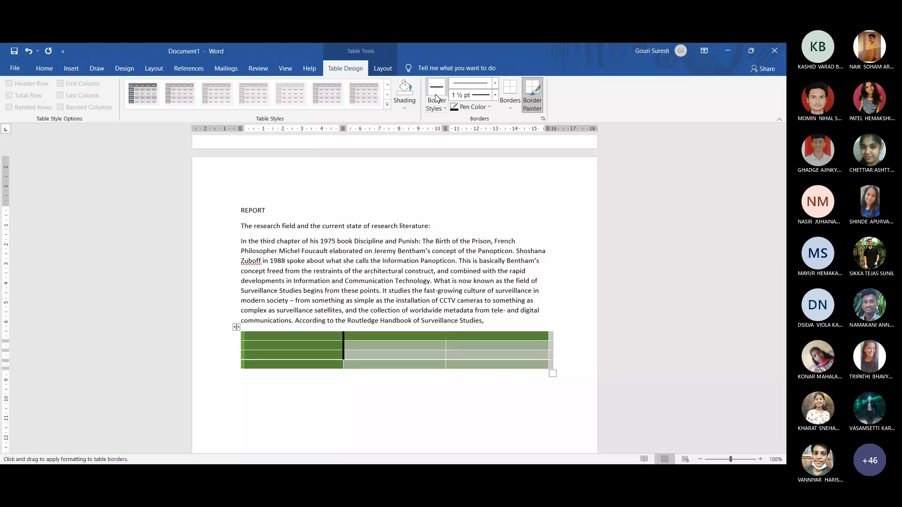
left_click(515, 94)
left_click(511, 108)
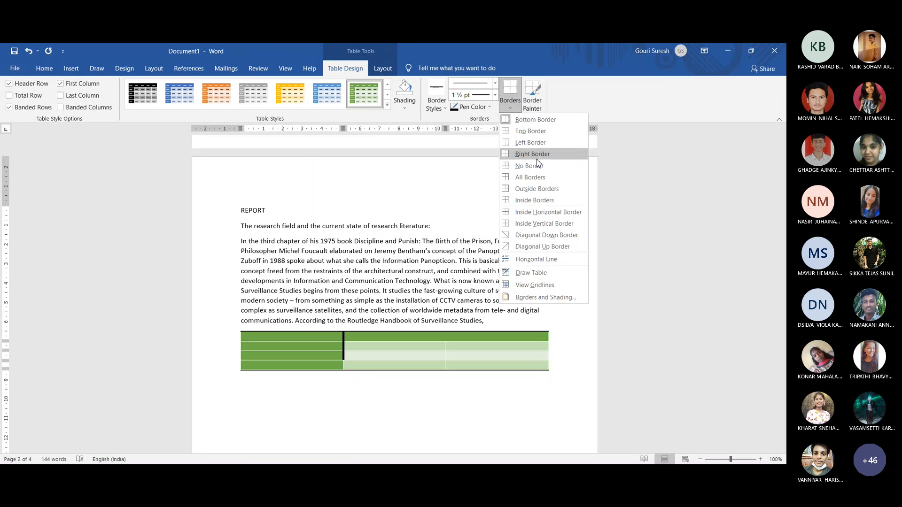
left_click(541, 178)
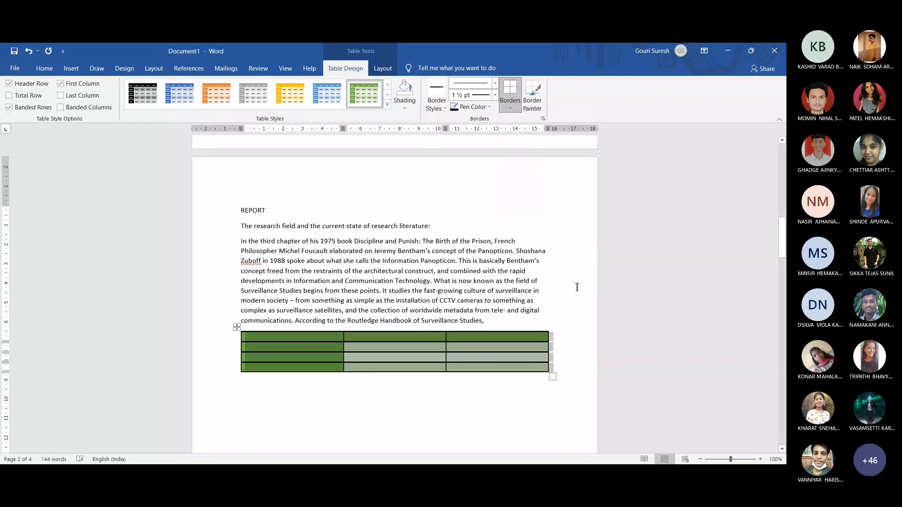
Set the font colour of the table's whole header row to white
left_click(590, 324)
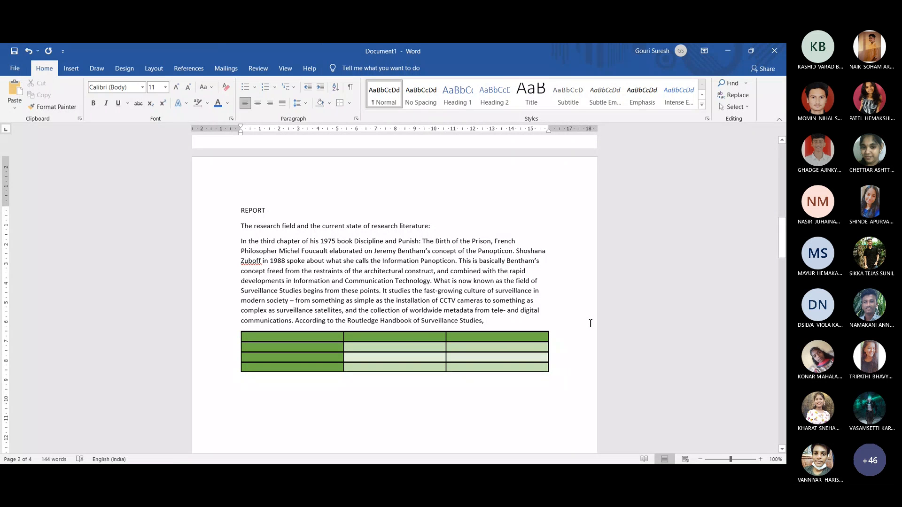
left_click(258, 339)
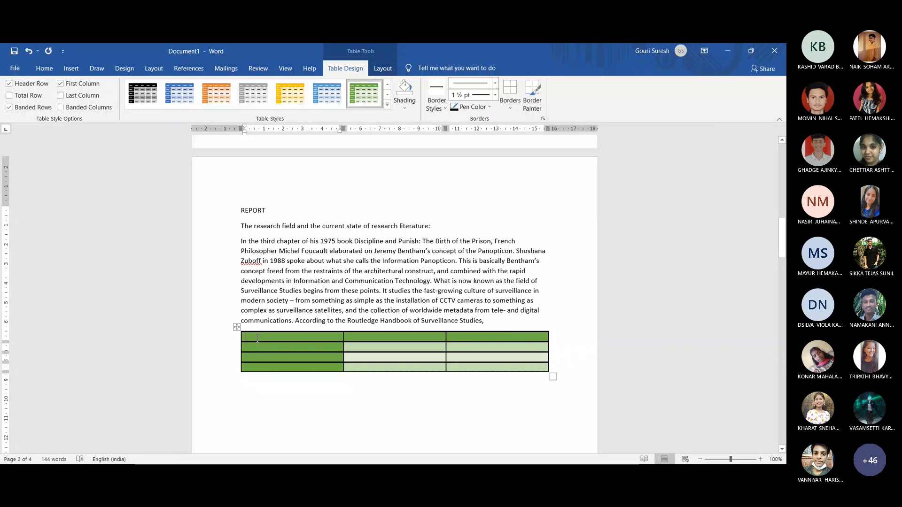
left_click(43, 69)
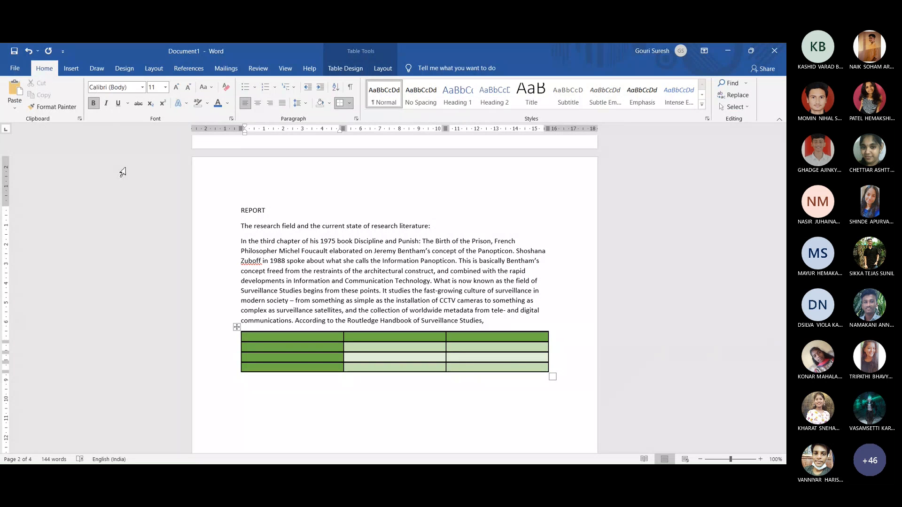
left_click_drag(255, 342, 473, 341)
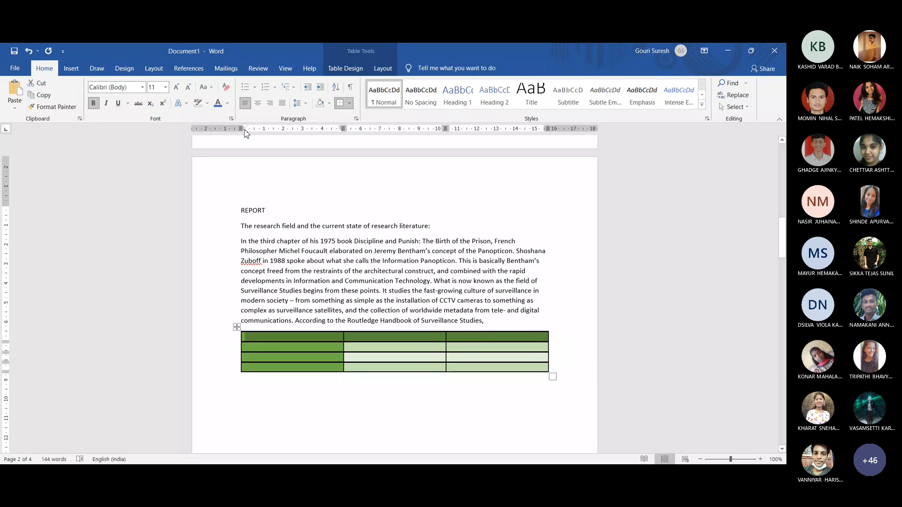
left_click(227, 104)
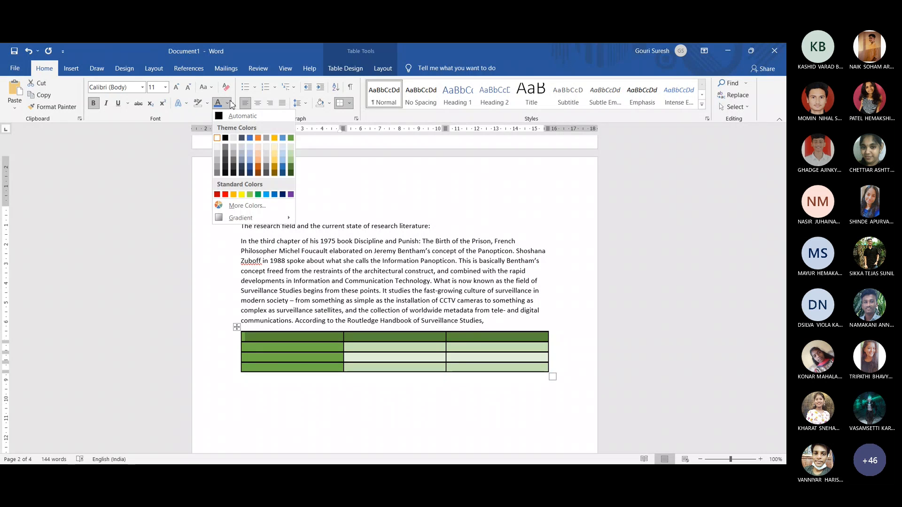
left_click(218, 138)
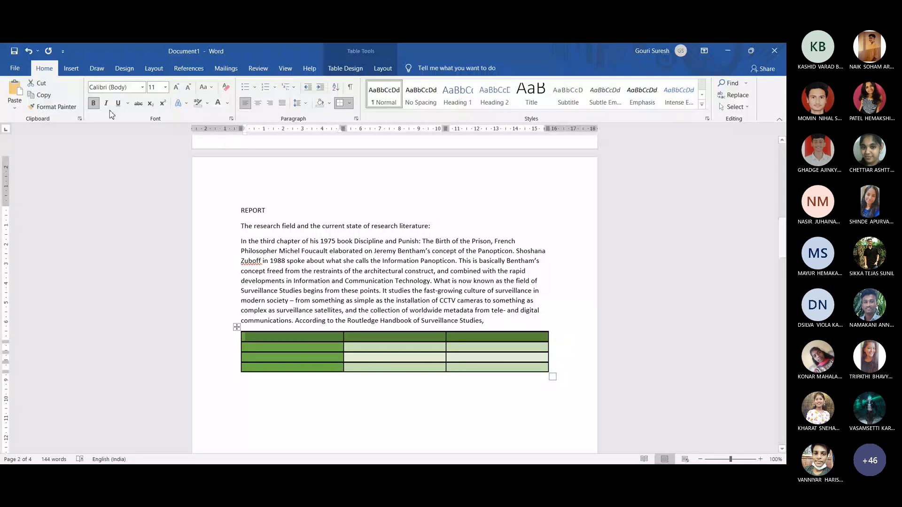
Change the header row's font to Arial Black and enlarge it to 14 pt
left_click(142, 87)
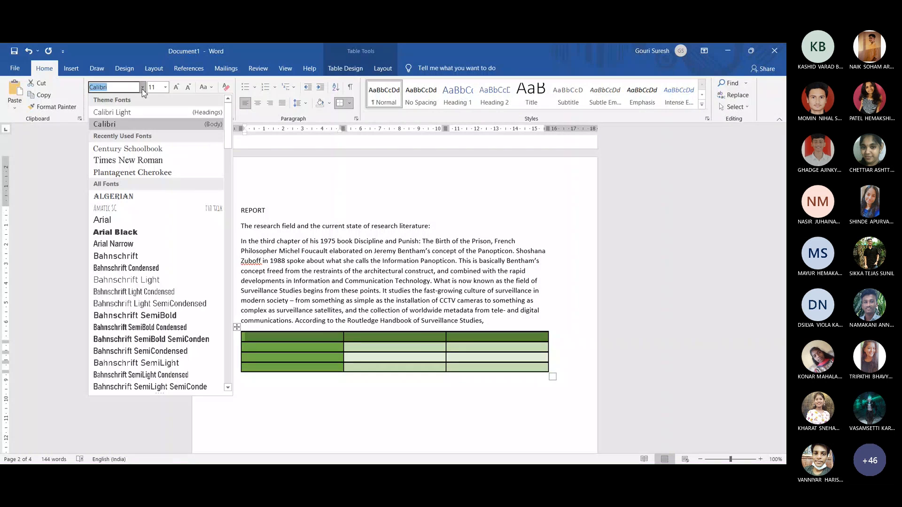
left_click(139, 235)
left_click(177, 88)
left_click(177, 88)
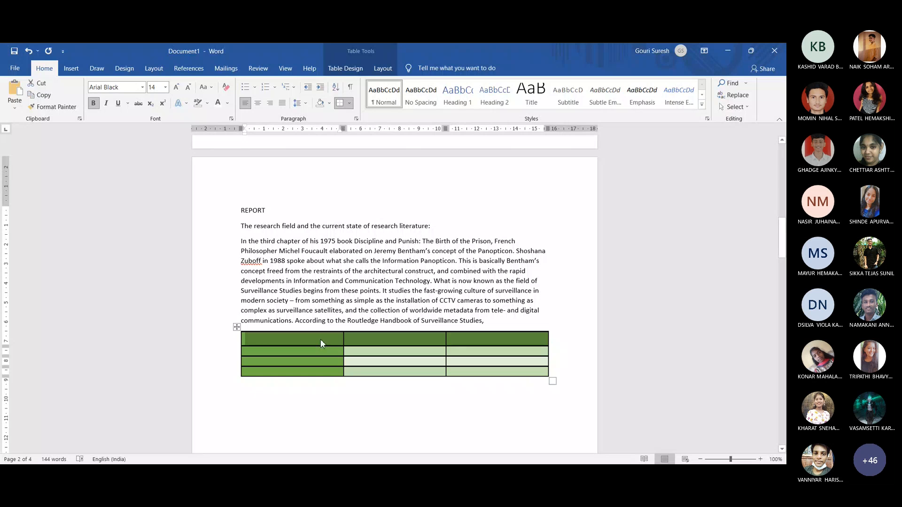
Enter "Class size" as the heading in the table's first header cell
type("cla")
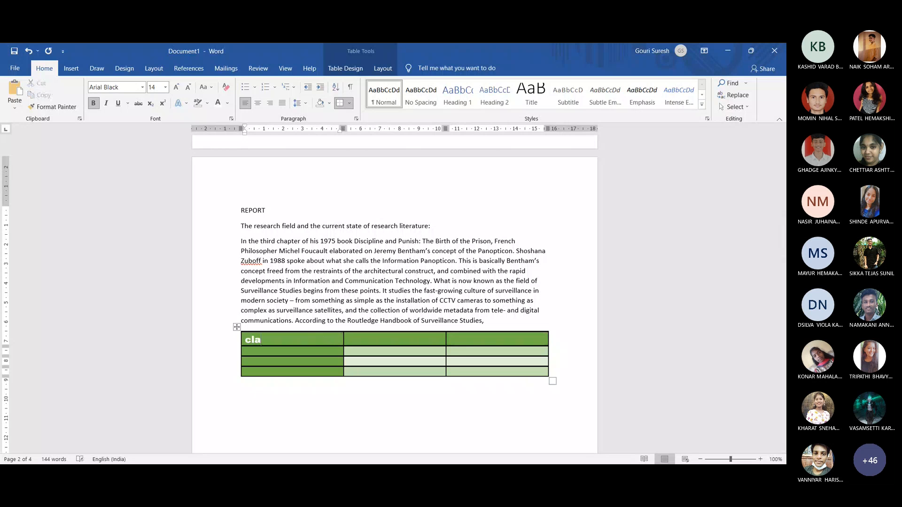
type("ss size")
left_click(368, 348)
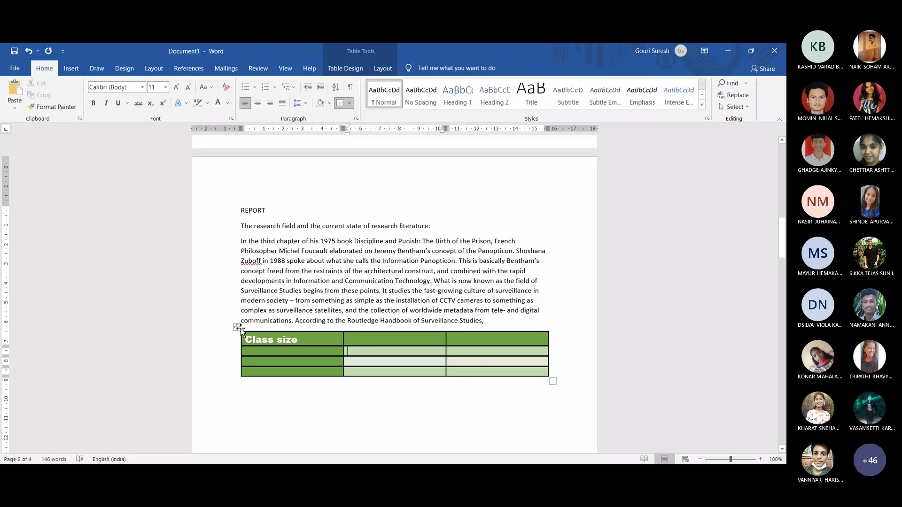
Try inserting an online picture of a fluffy orange dog from the Dog category into the table's second-row middle cell
left_click(71, 72)
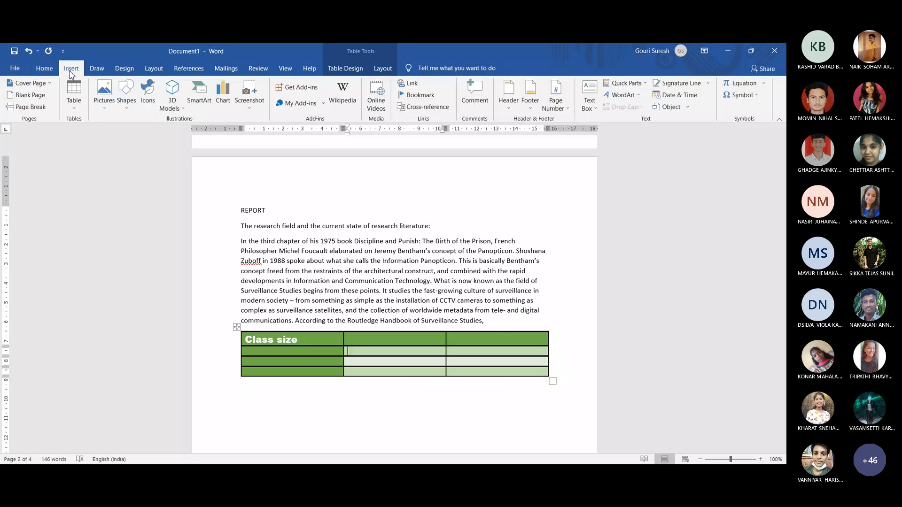
left_click(104, 104)
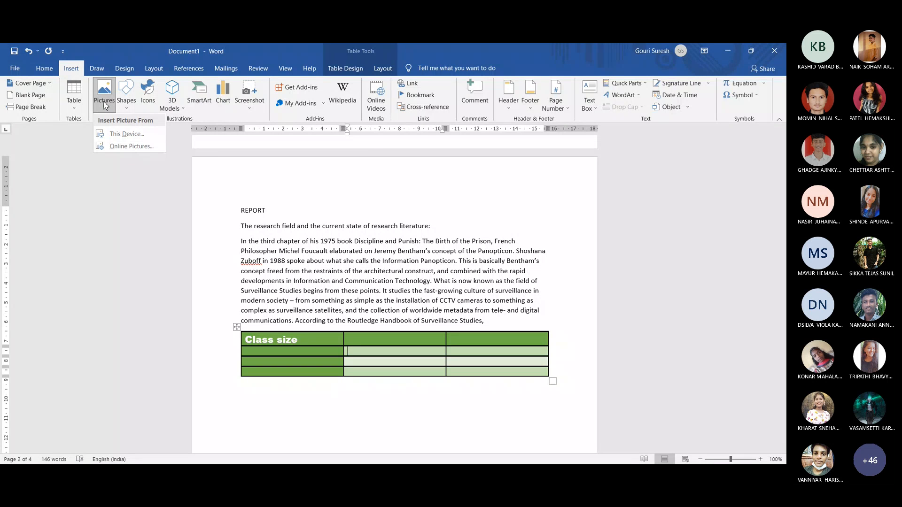
left_click(110, 146)
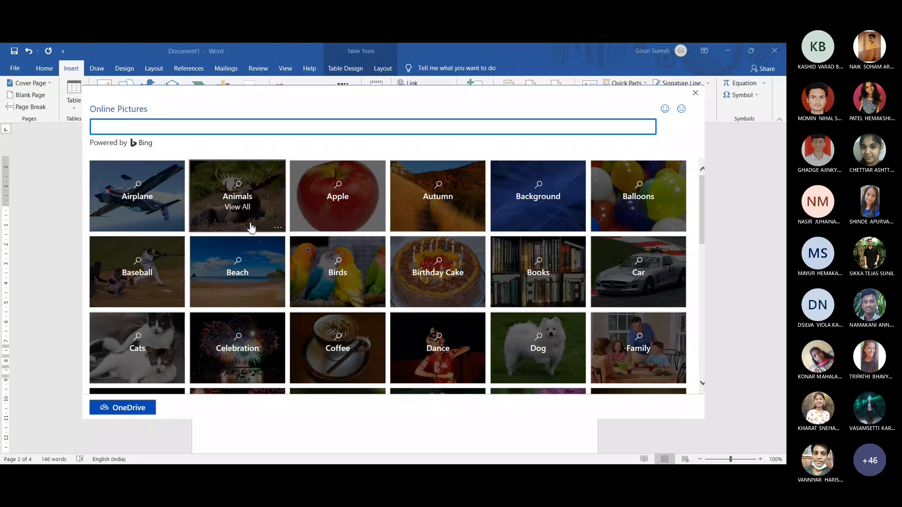
left_click(567, 367)
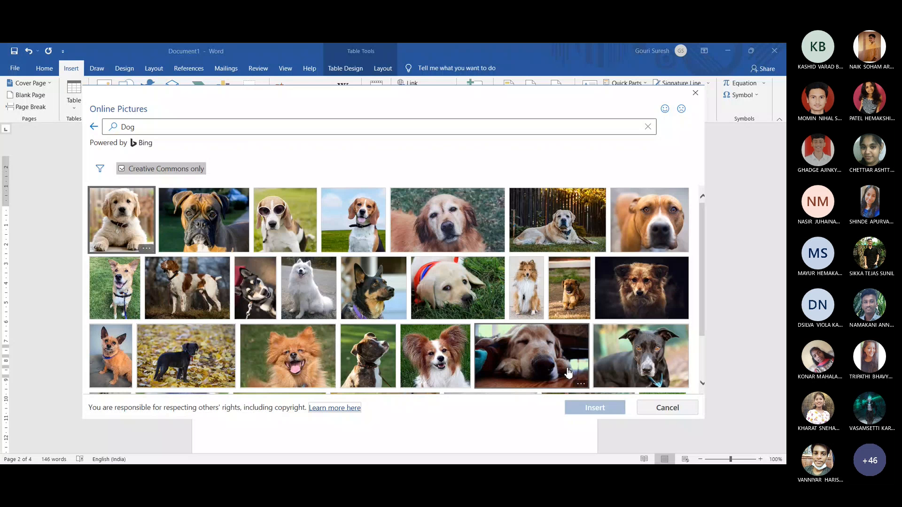
left_click(536, 123)
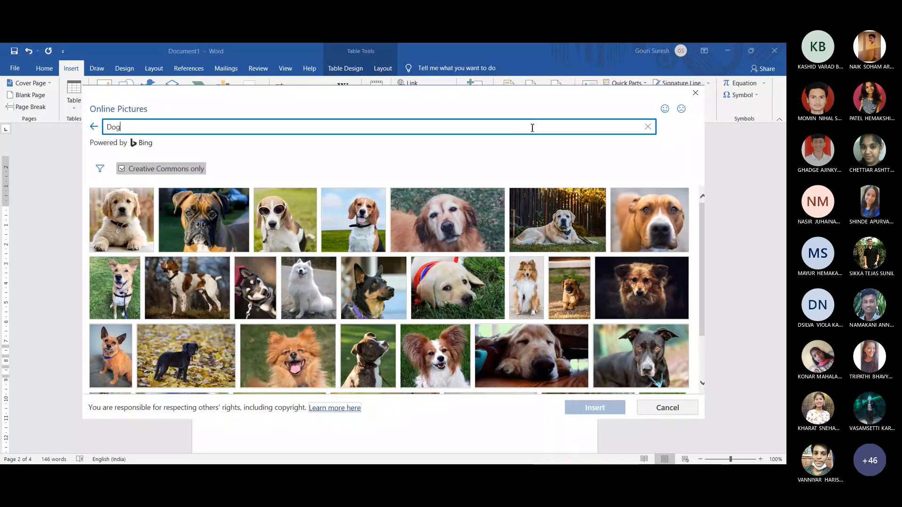
left_click(289, 353)
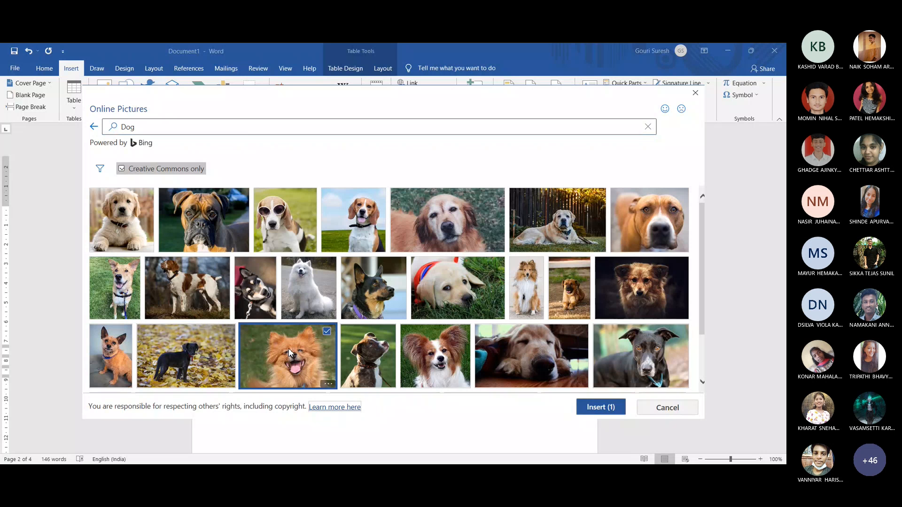
left_click(604, 407)
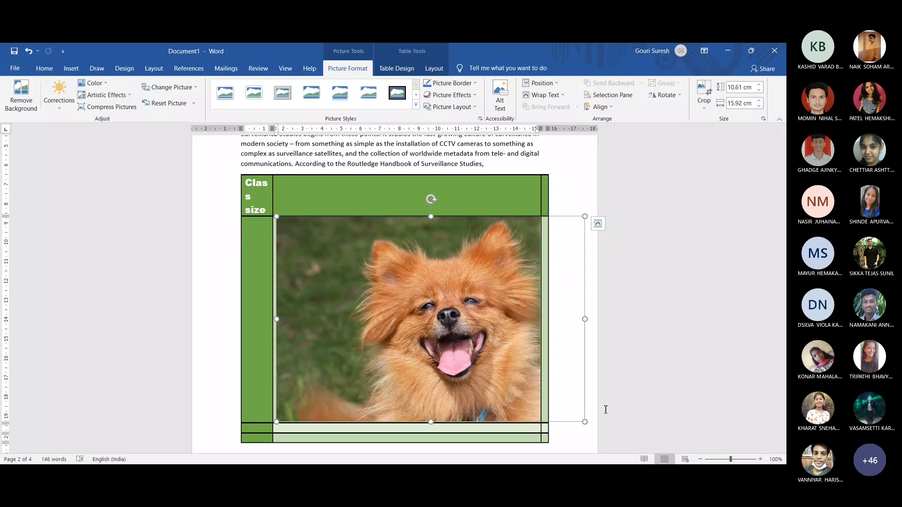
key("ctrl+z")
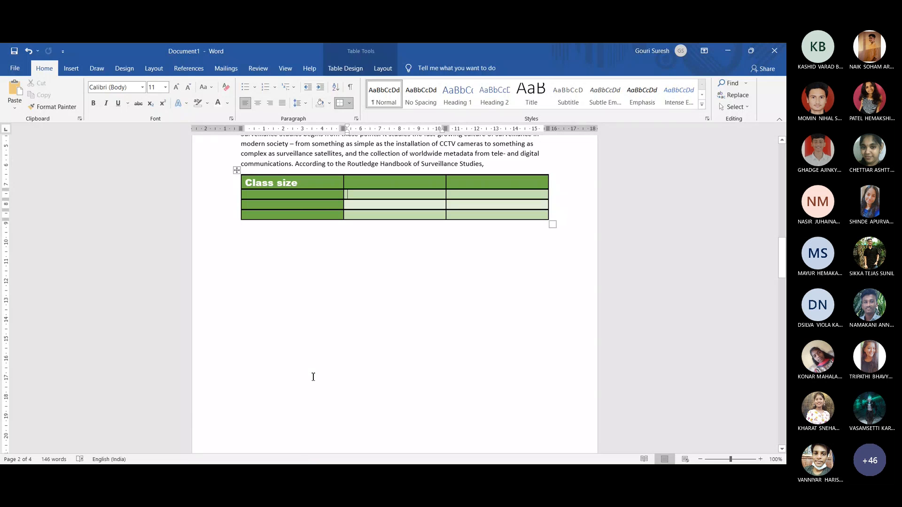
Insert the online picture of the orange-and-white kitten lying on its side, from the Cats category, below the table
left_click(333, 252)
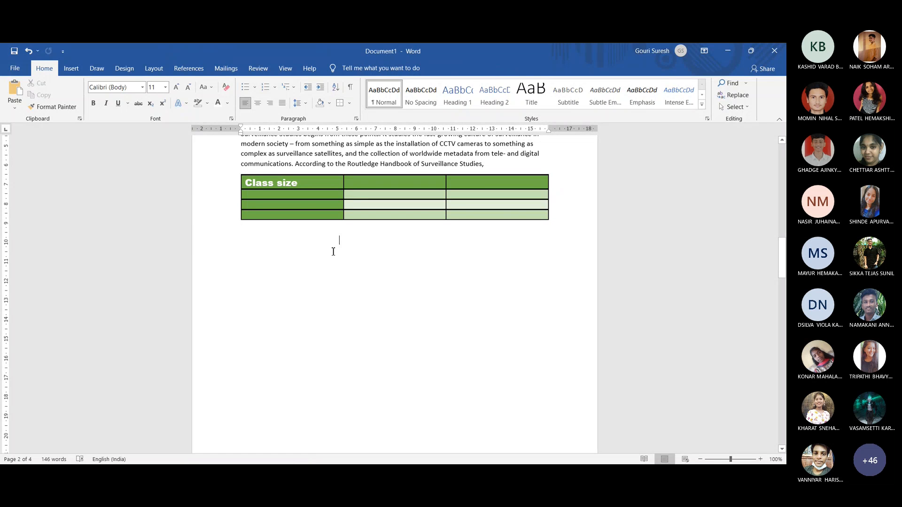
key("ctrl+z")
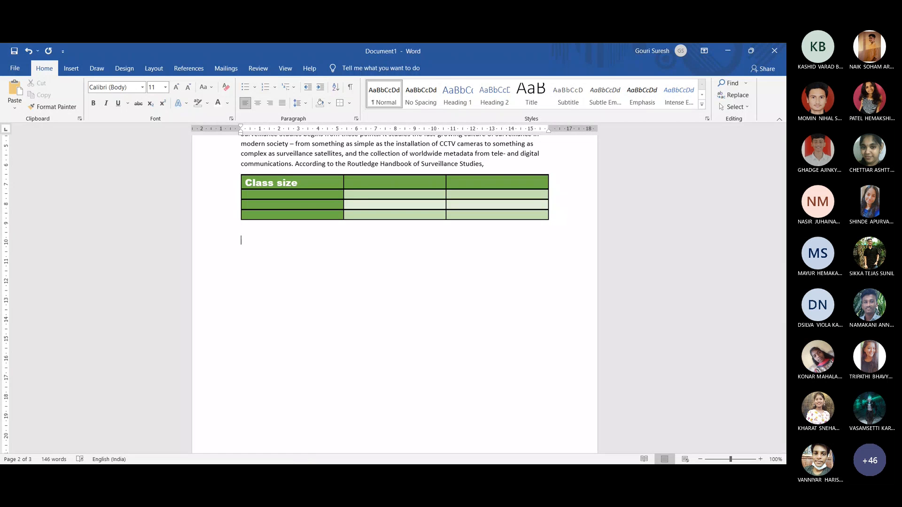
left_click(71, 69)
left_click(111, 109)
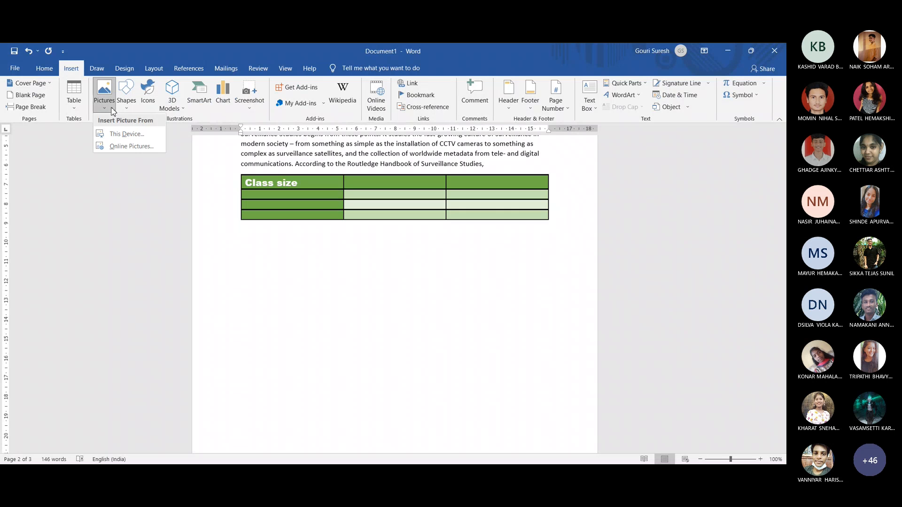
left_click(123, 147)
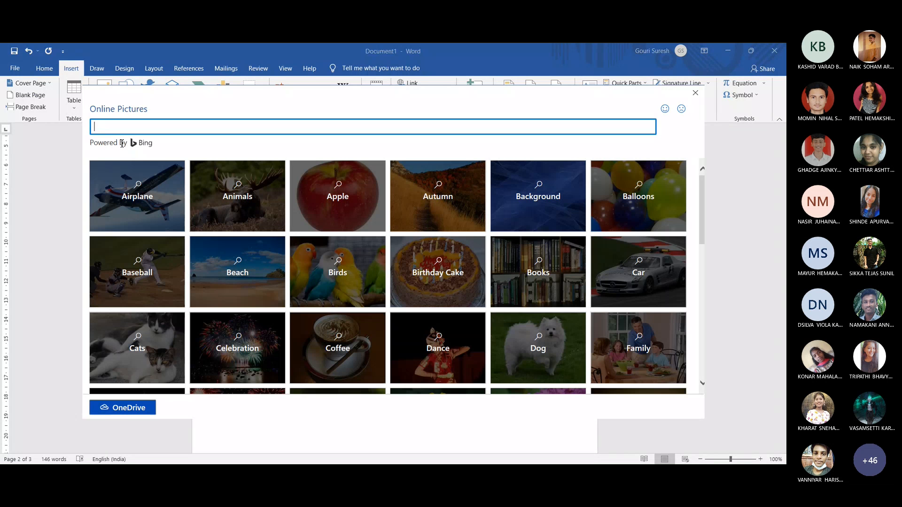
left_click(148, 358)
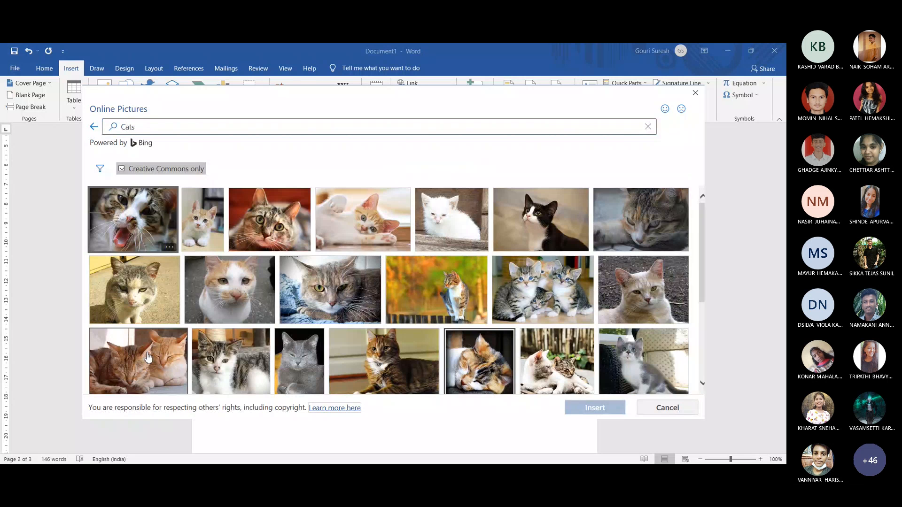
left_click(358, 225)
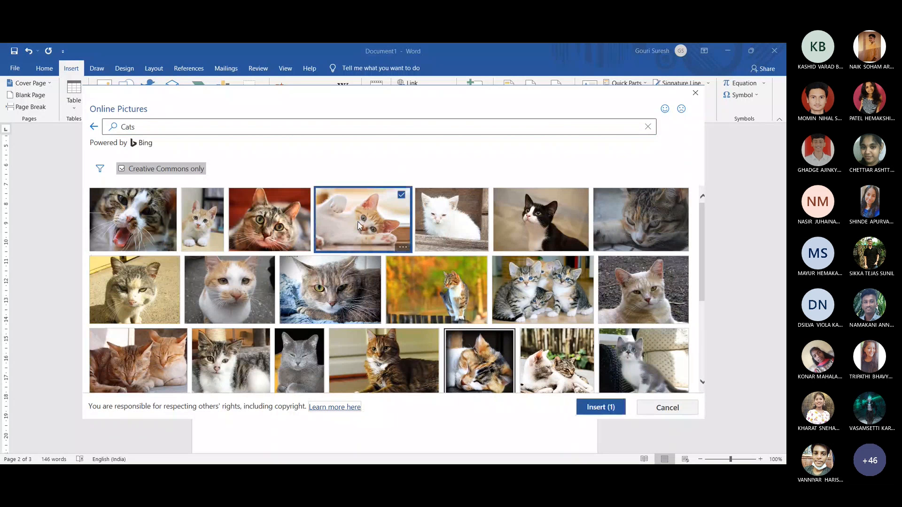
left_click(615, 408)
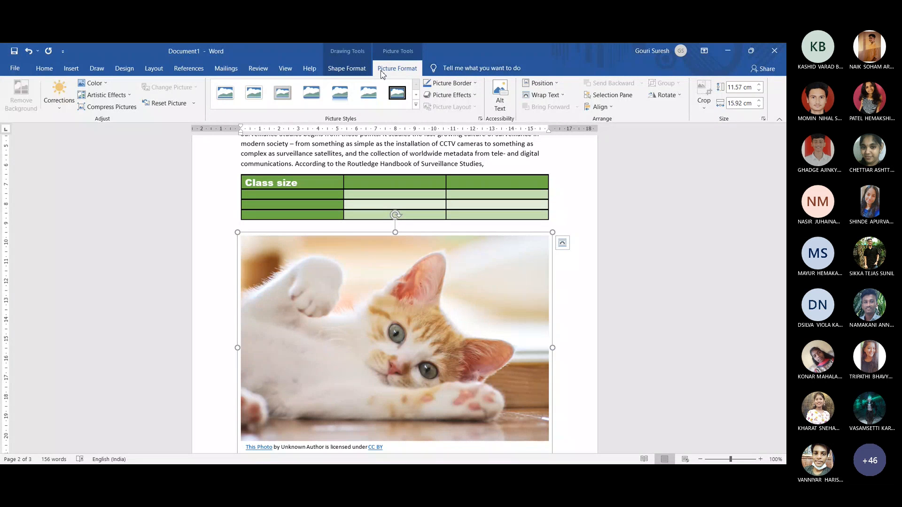
left_click(245, 208)
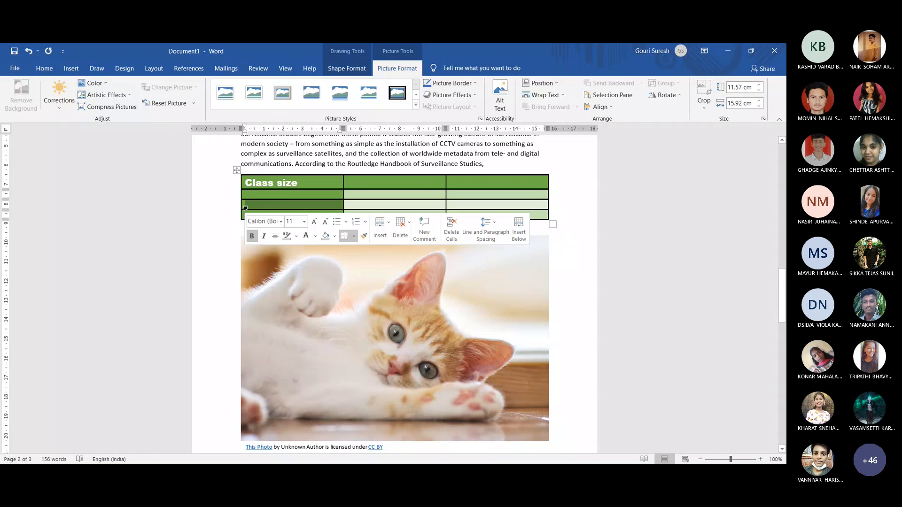
left_click(180, 231)
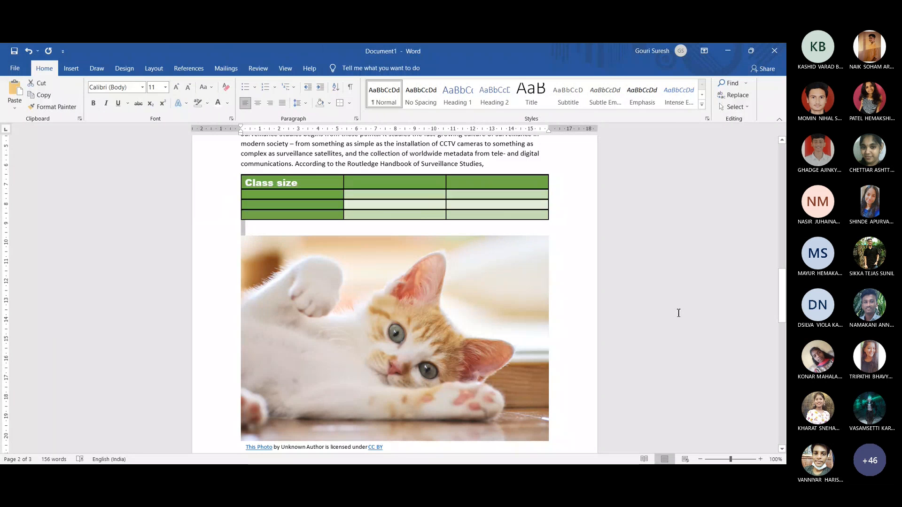
left_click(679, 313)
Apply the strongest Sharpen correction and the slightly warmer Color Tone preset to the kitten picture
left_click(543, 311)
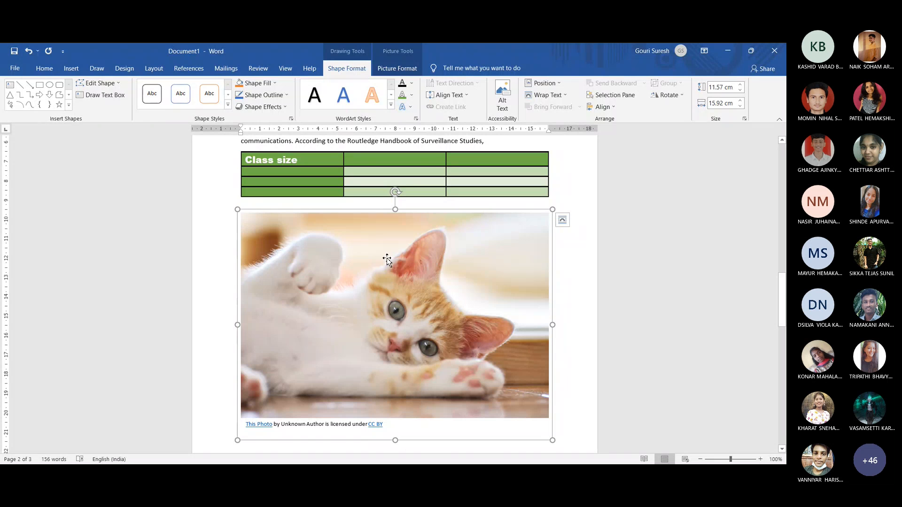
left_click(400, 69)
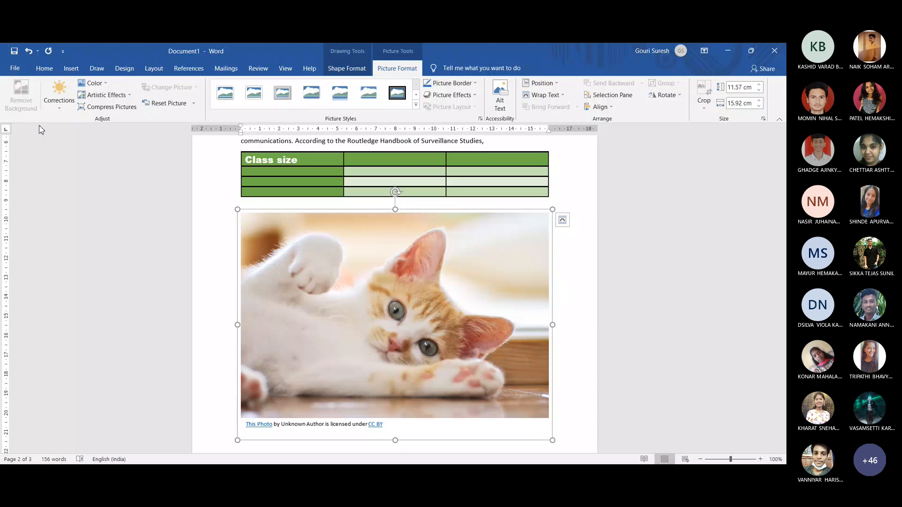
left_click(70, 111)
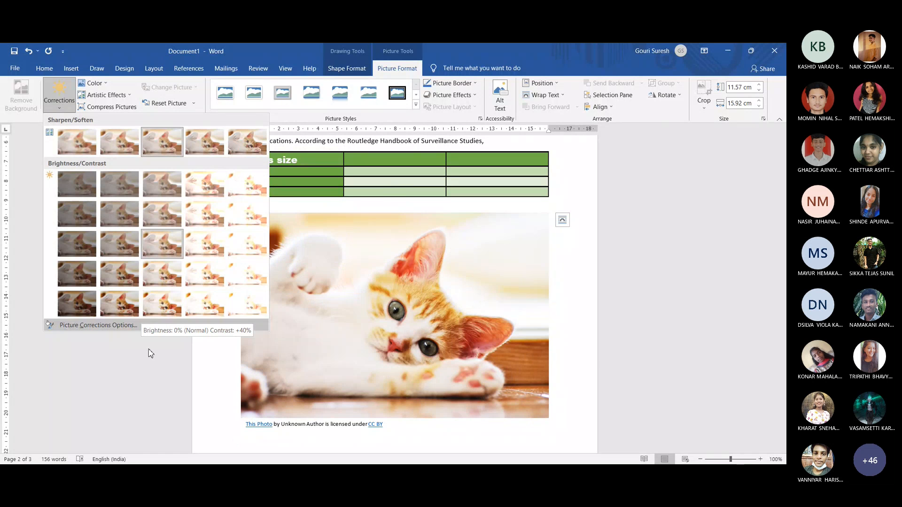
left_click(237, 153)
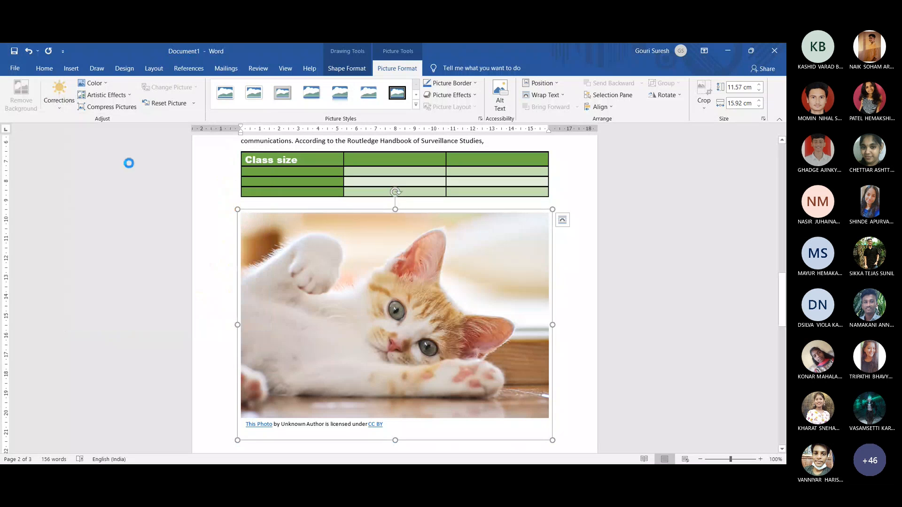
left_click(109, 88)
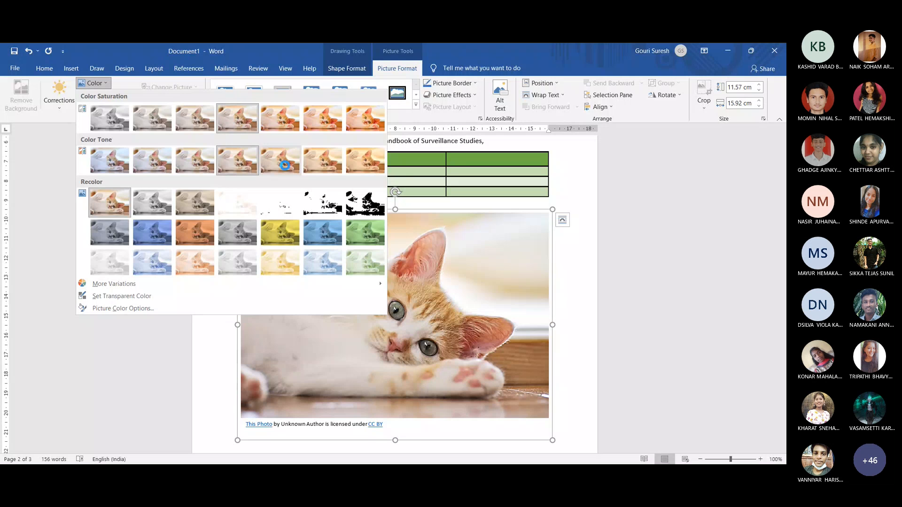
left_click(284, 164)
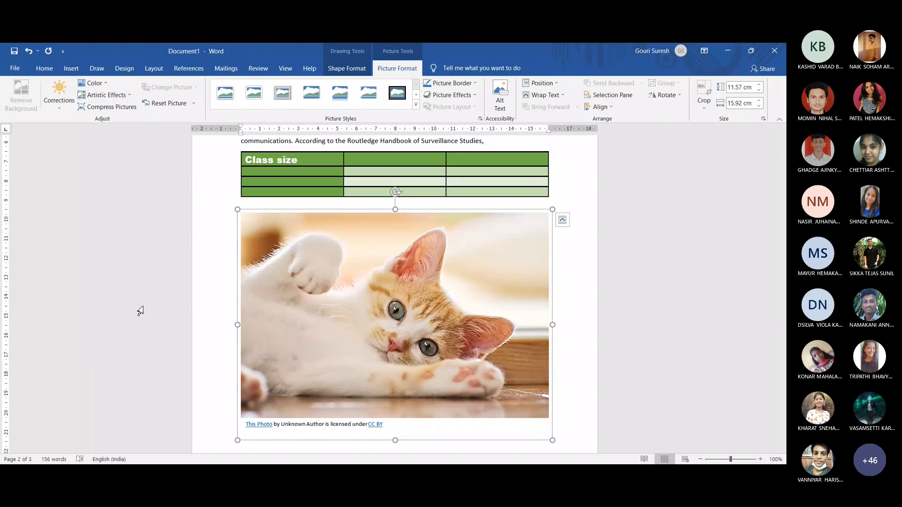
left_click(131, 96)
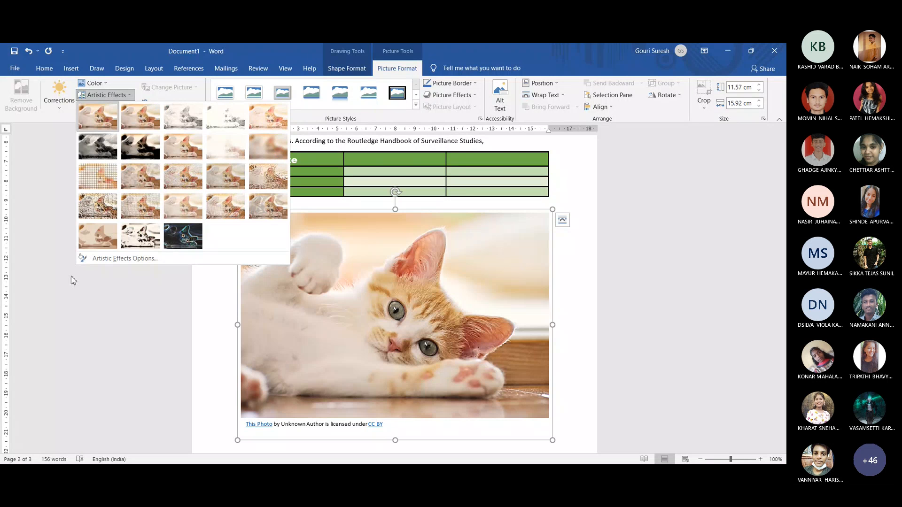
left_click(72, 281)
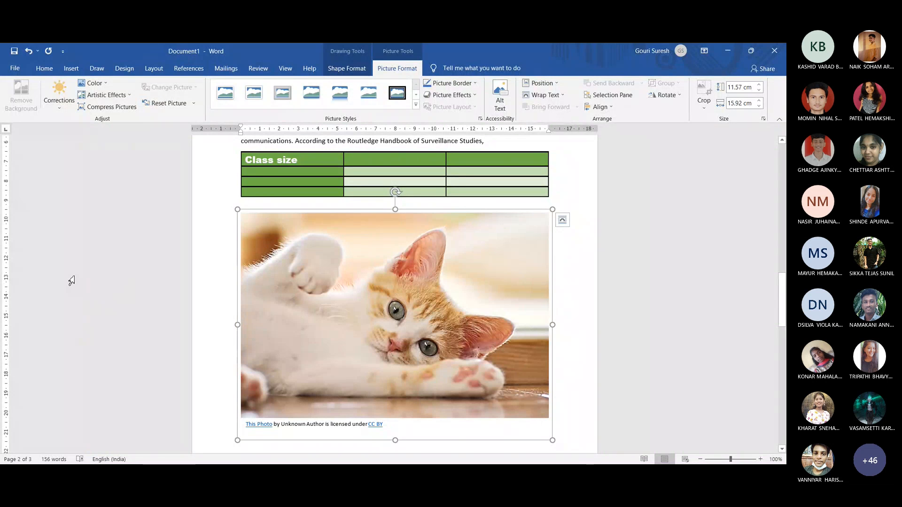
Reset the kitten picture's formatting and apply the reflected picture style with the black, rounded, beveled frame
left_click(162, 104)
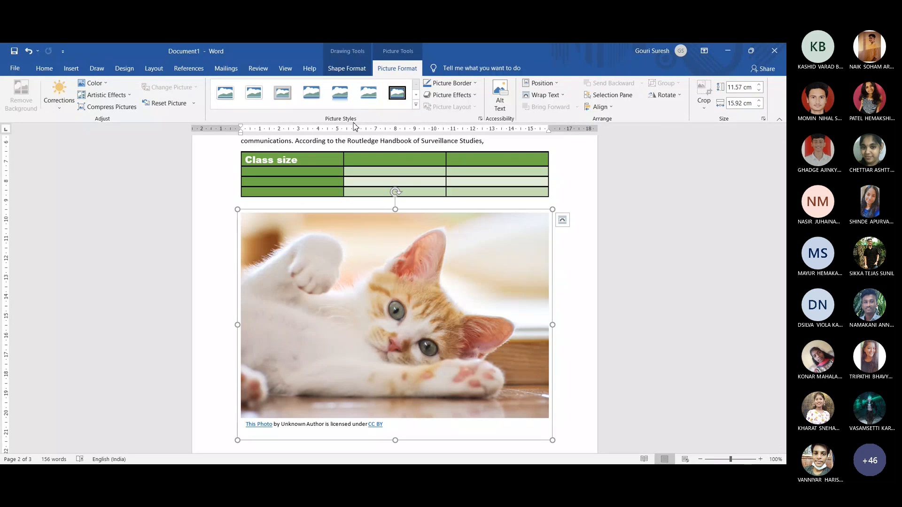
left_click(416, 96)
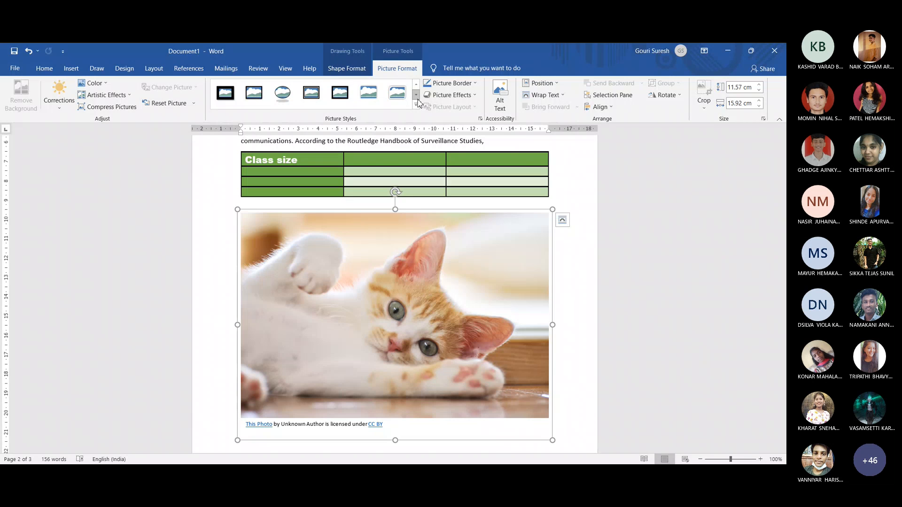
left_click(417, 95)
left_click(416, 95)
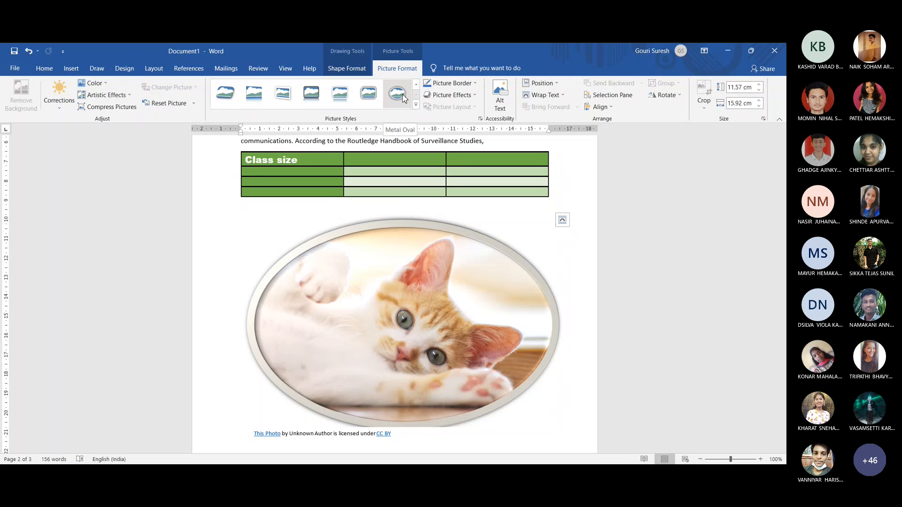
left_click(314, 95)
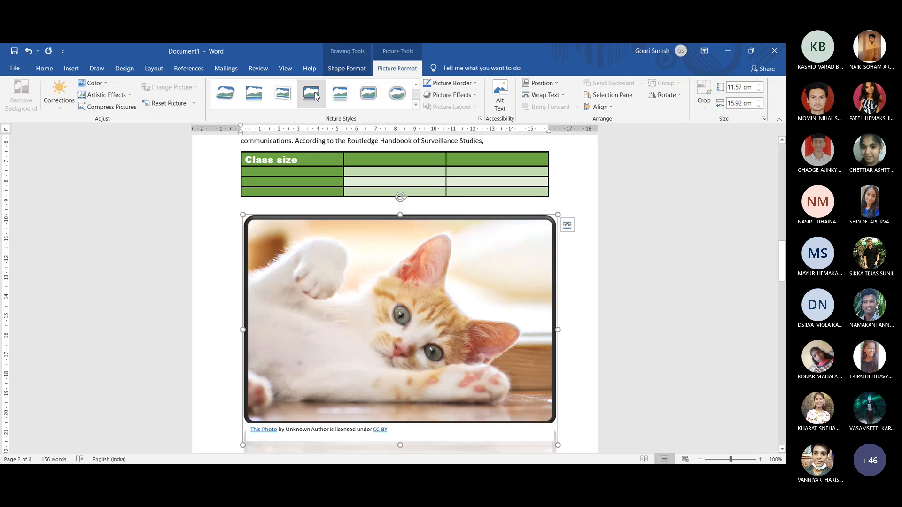
Recolor the kitten picture's border with a darker shade of gold from the theme colors
mouse_move(783, 279)
left_mouse_down()
mouse_move(782, 301)
mouse_move(783, 284)
left_mouse_up()
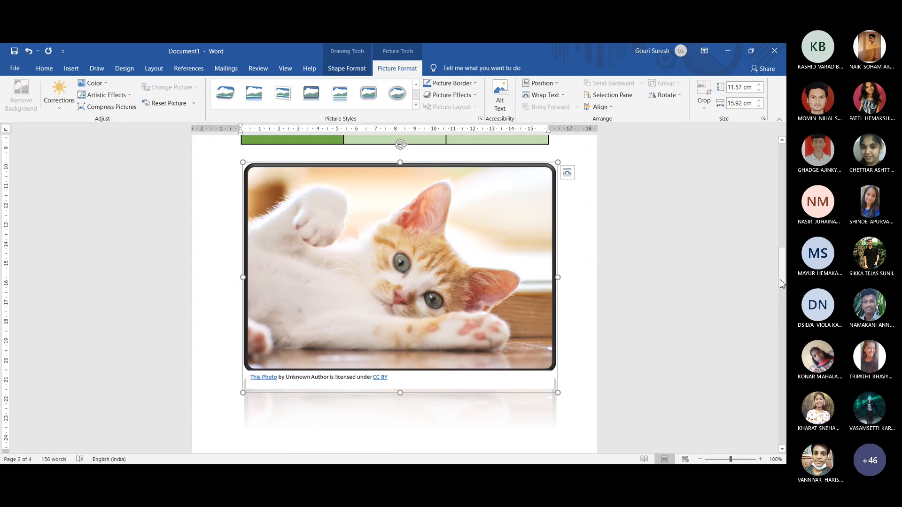
left_click(475, 84)
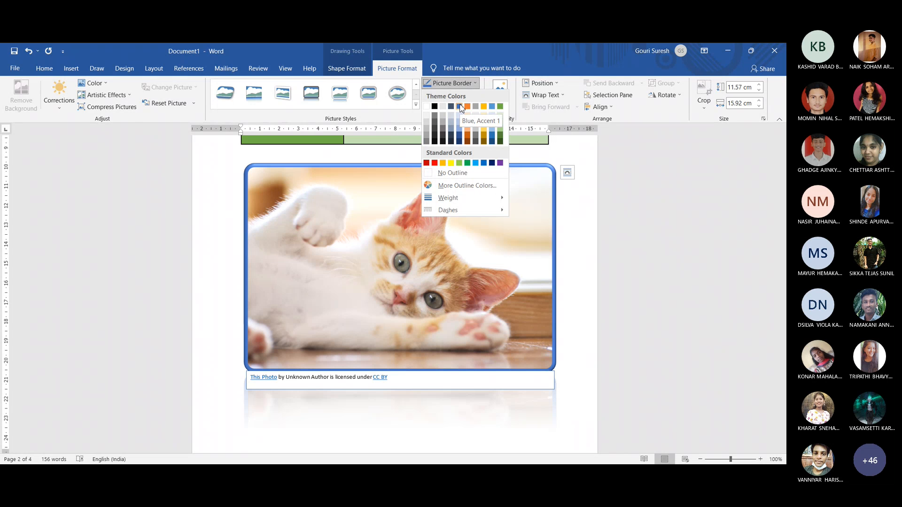
left_click(484, 139)
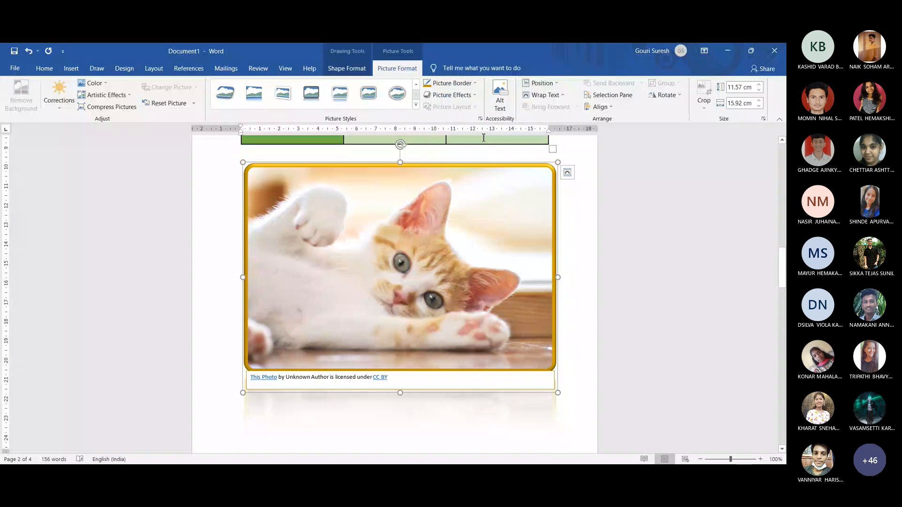
Apply the last variation in the Reflection effects to the kitten picture
left_click(473, 96)
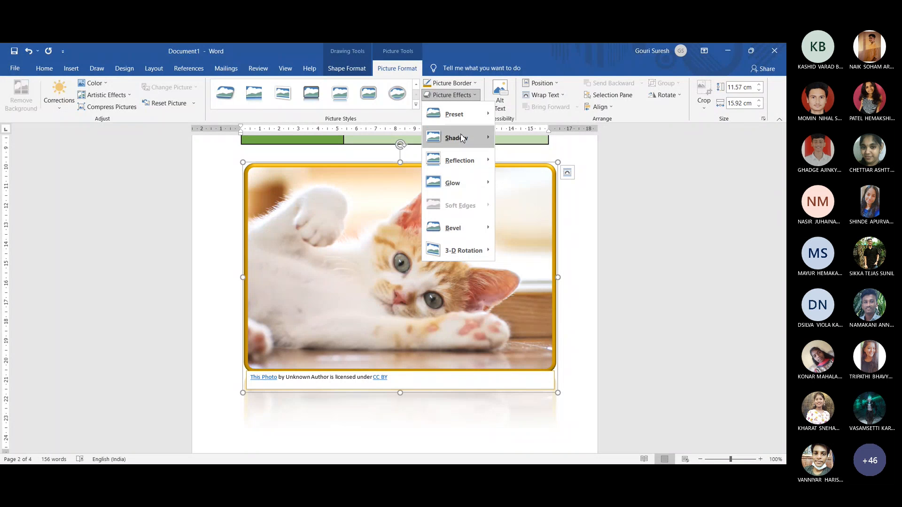
mouse_move(464, 183)
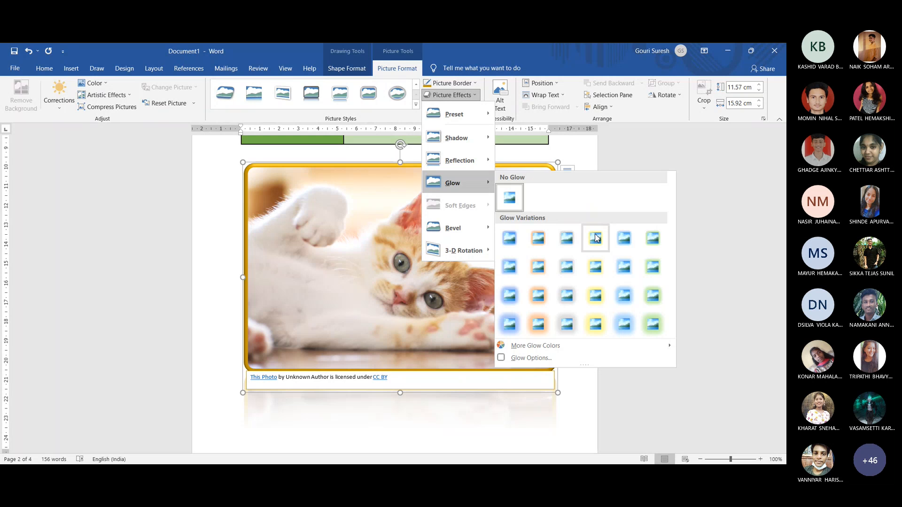
mouse_move(486, 230)
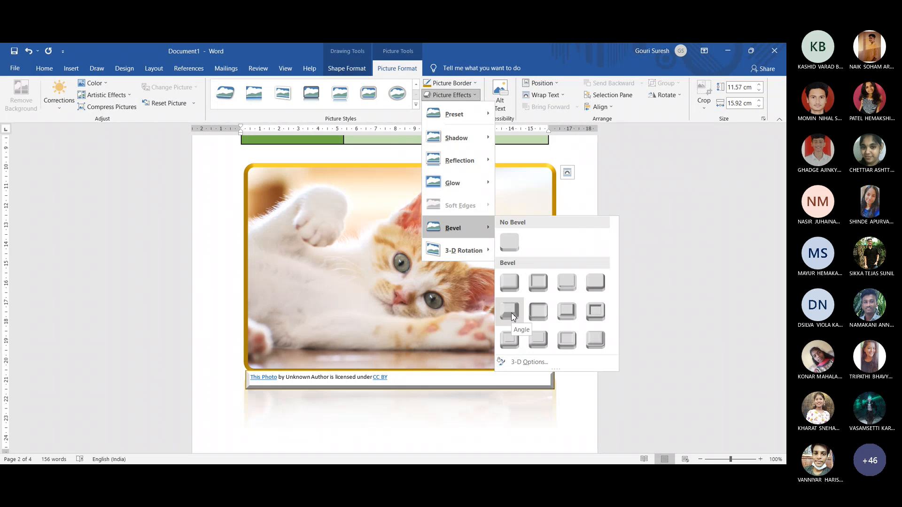
mouse_move(480, 167)
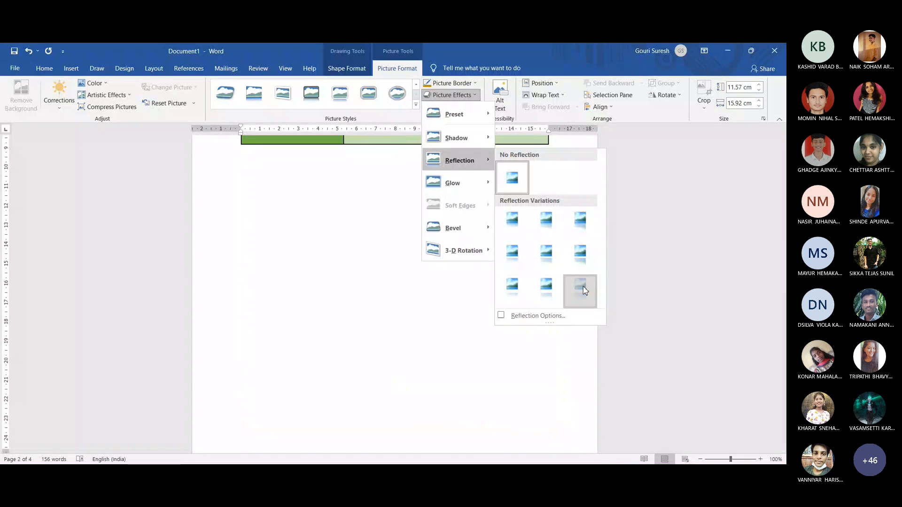
left_click(581, 286)
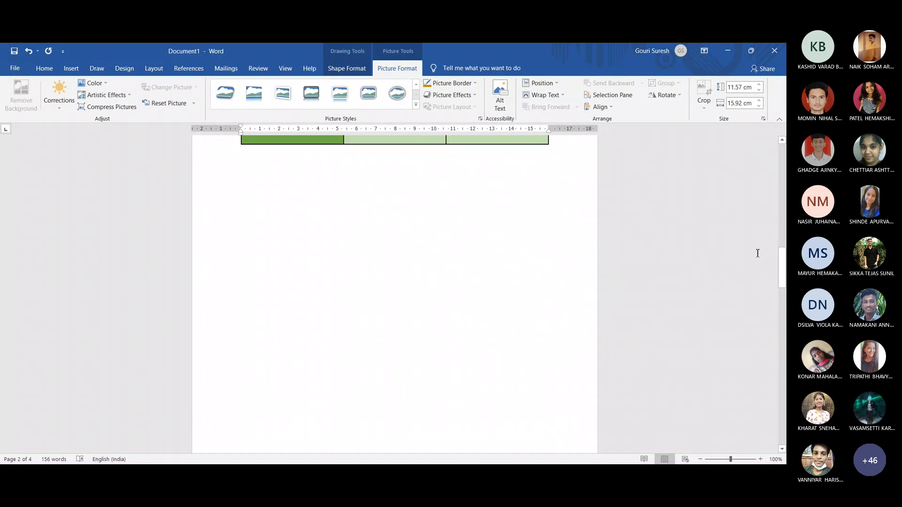
left_click_drag(782, 266, 783, 317)
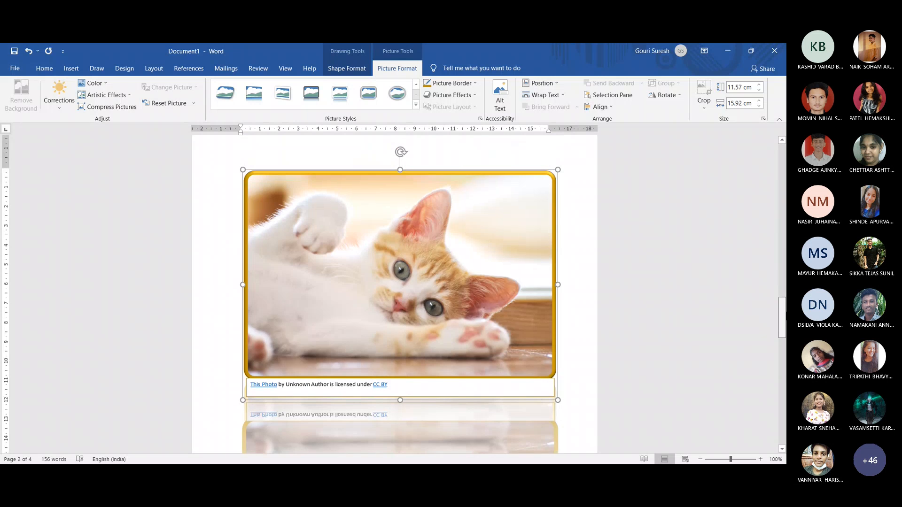
Apply the fourth Parallel 3-D rotation to the kitten picture and position it in the top left with square text wrapping
left_click(474, 96)
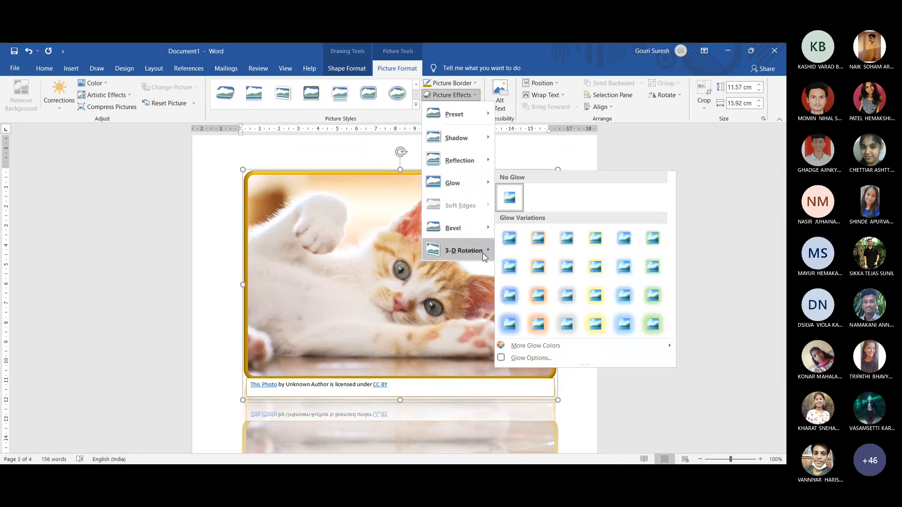
mouse_move(484, 255)
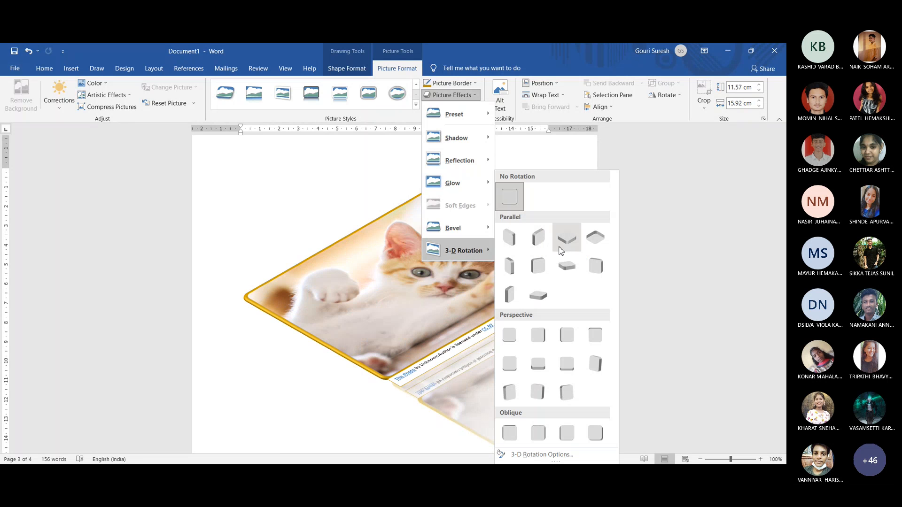
left_click(595, 248)
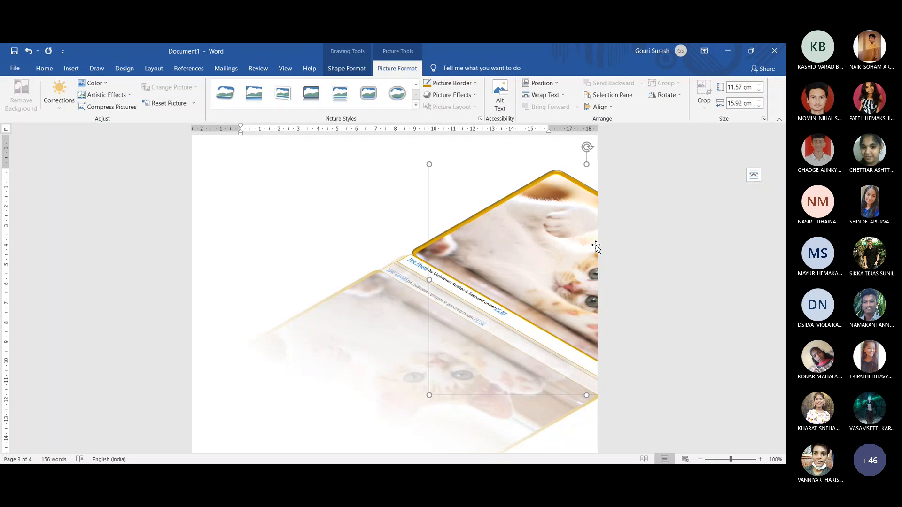
left_click(553, 84)
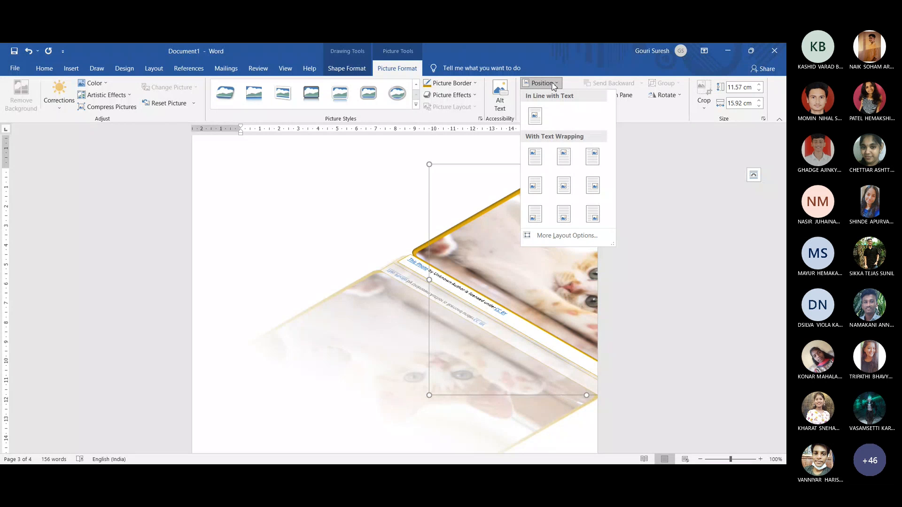
left_click(534, 152)
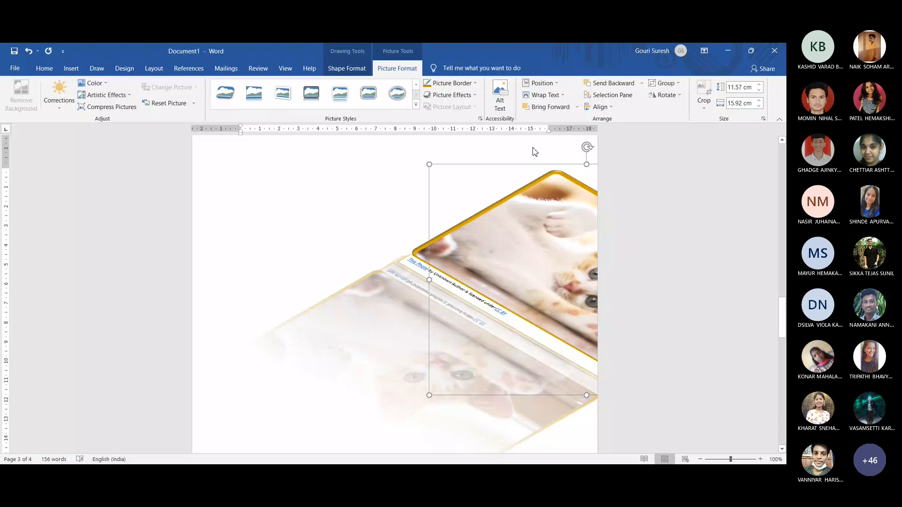
Reset the kitten picture's formatting and set its effect preset to No Presets to remove the 3-D rotation
left_click(427, 96)
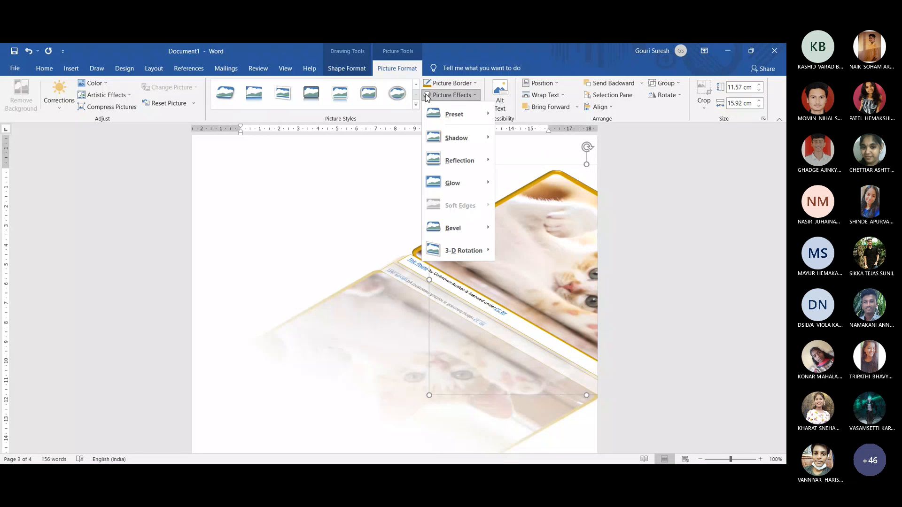
left_click(183, 104)
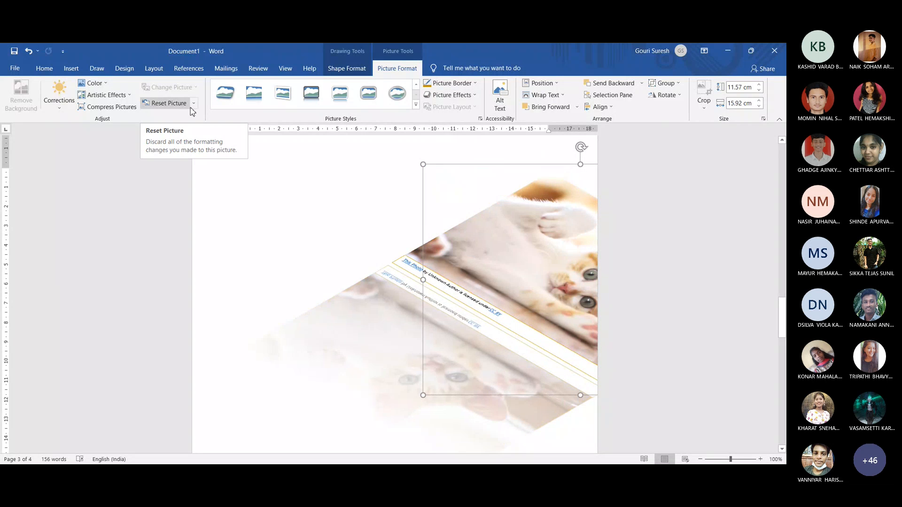
left_click(465, 96)
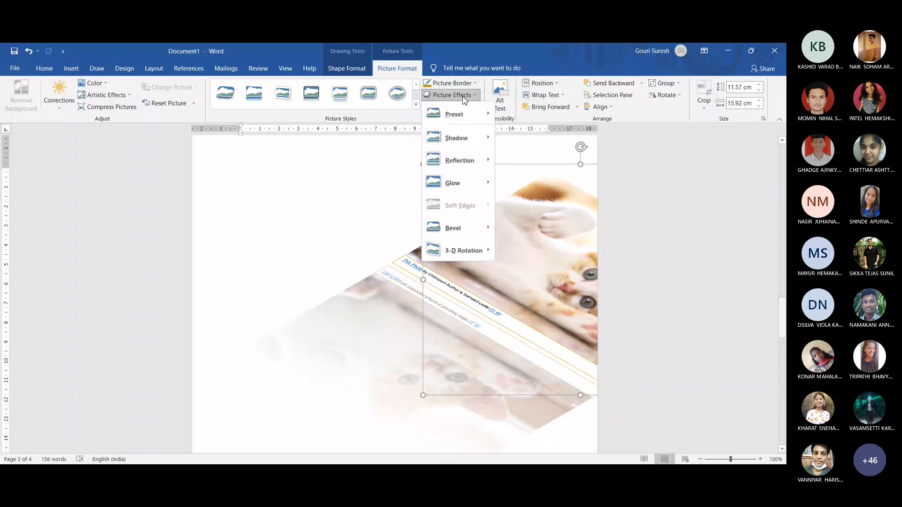
mouse_move(472, 118)
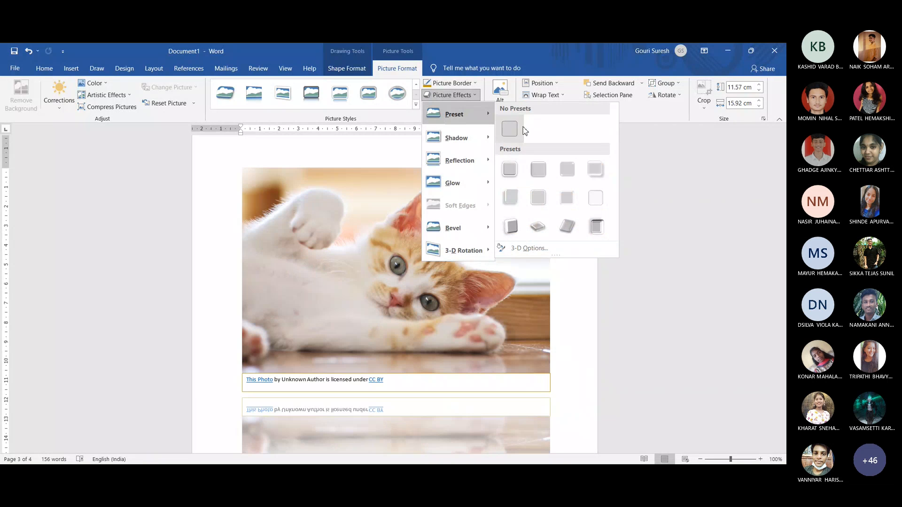
left_click(509, 130)
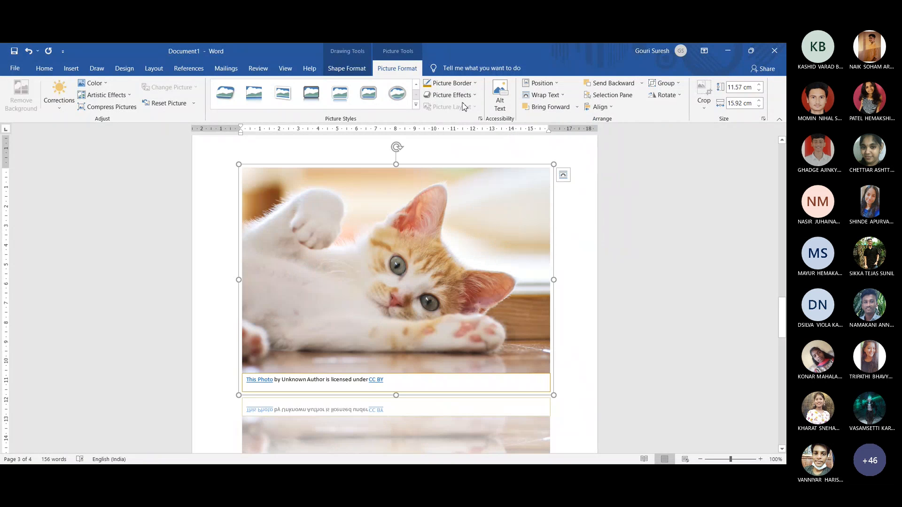
Remove the reflection from the kitten picture with the No Reflection effect
left_click(340, 92)
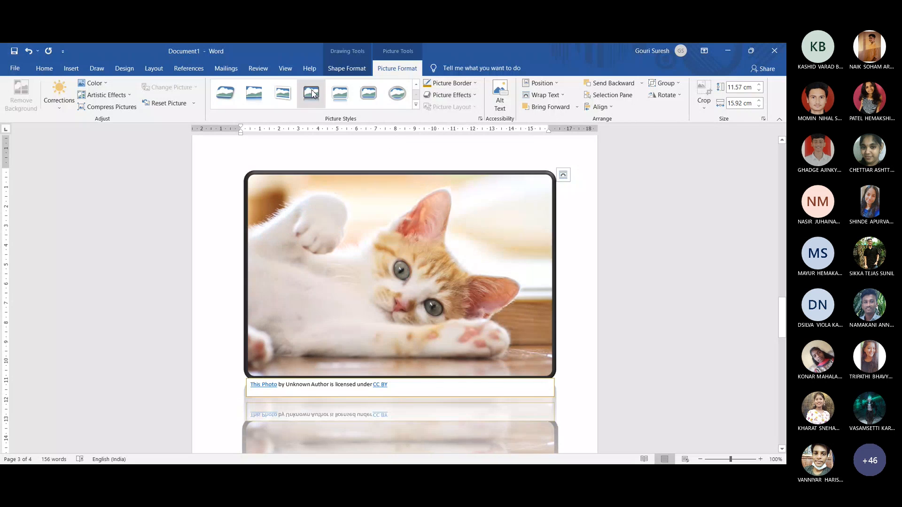
left_click(471, 97)
mouse_move(488, 160)
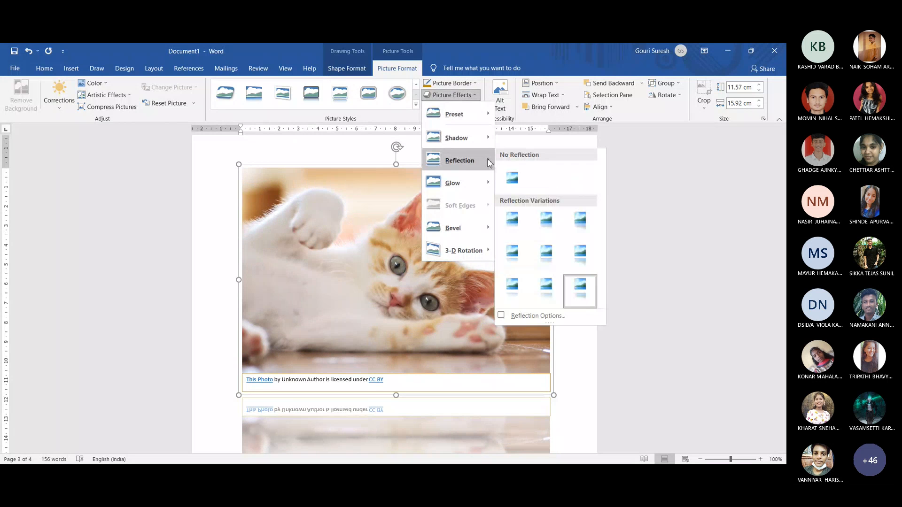
left_click(520, 178)
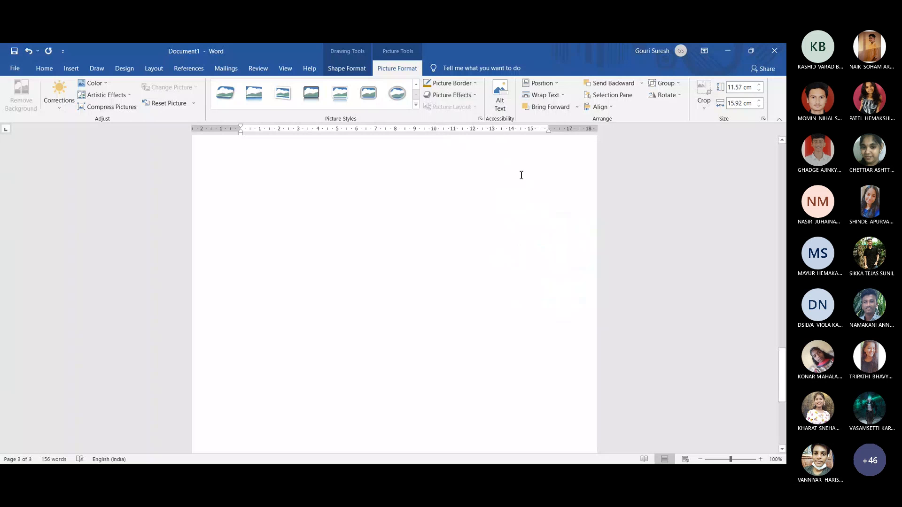
left_click_drag(784, 363, 785, 269)
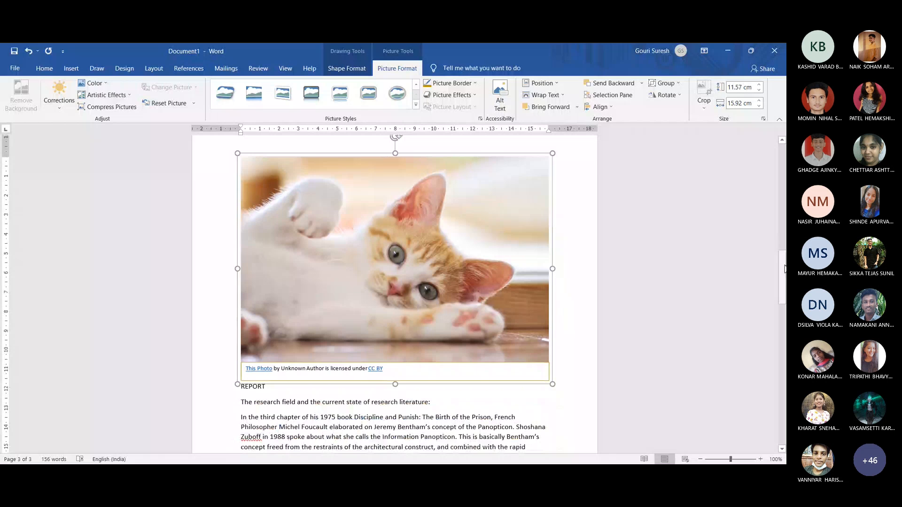
Position the kitten picture in the bottom center with square text wrapping, and move it up to just below the table
left_click(545, 83)
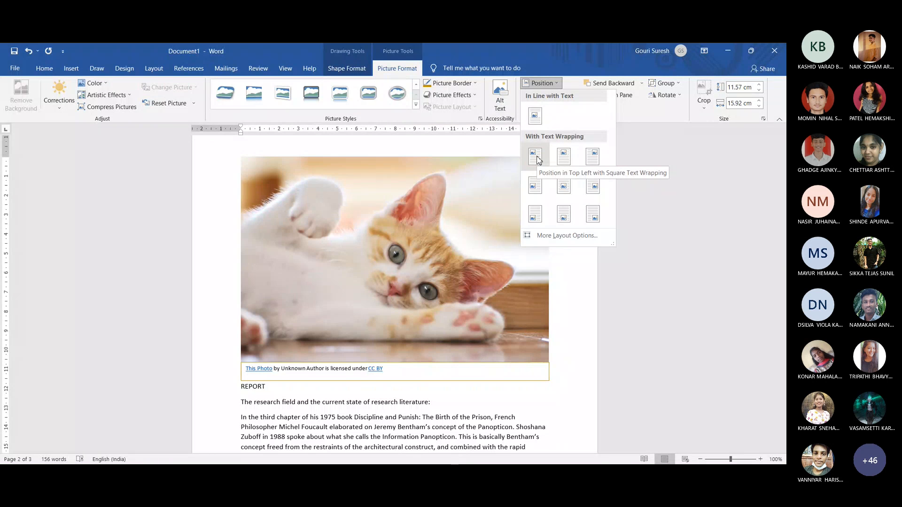
left_click(565, 219)
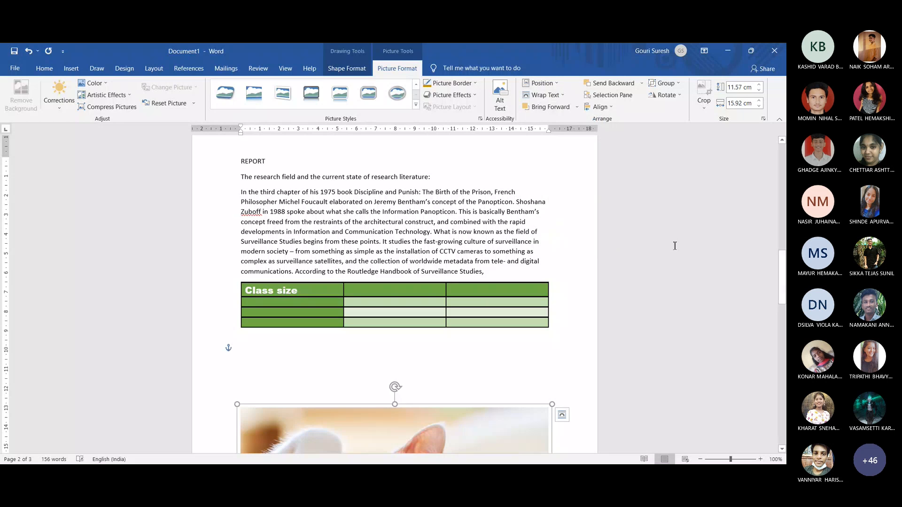
mouse_move(782, 299)
left_mouse_down()
mouse_move(783, 339)
mouse_move(785, 313)
left_mouse_up()
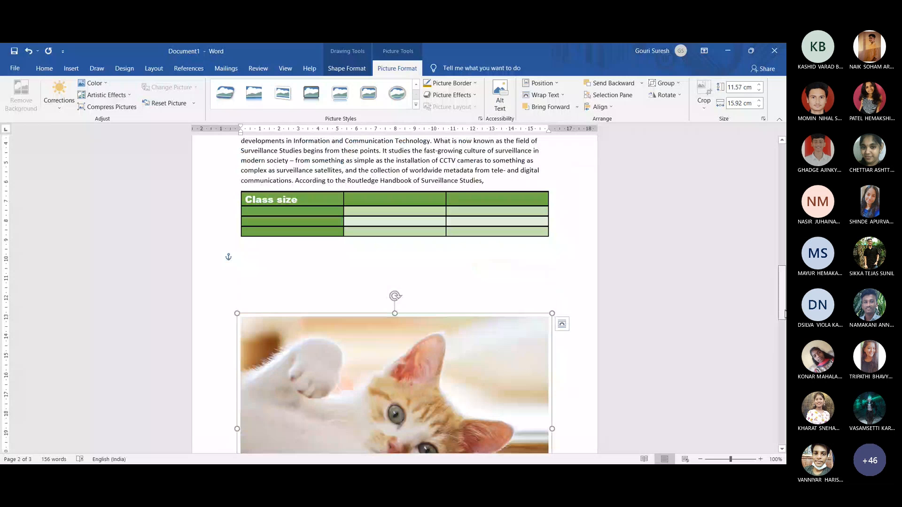
left_click_drag(377, 397, 378, 339)
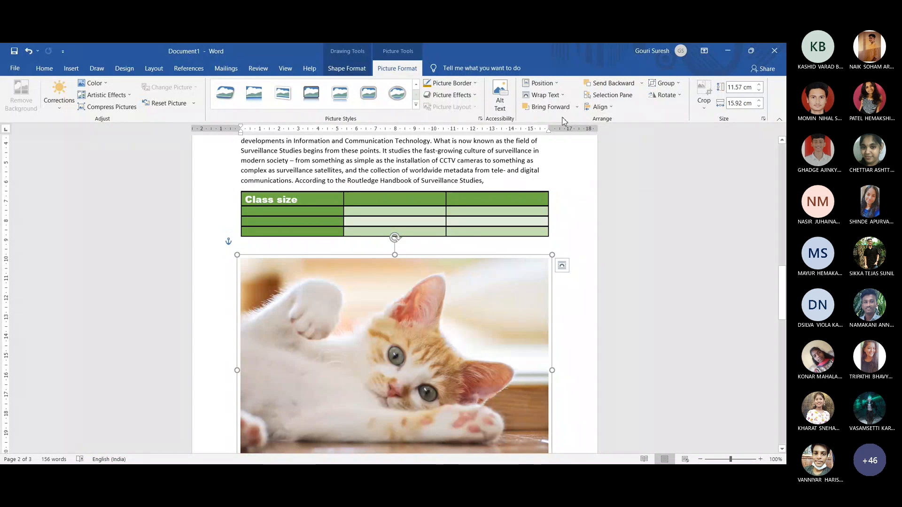
left_click(563, 95)
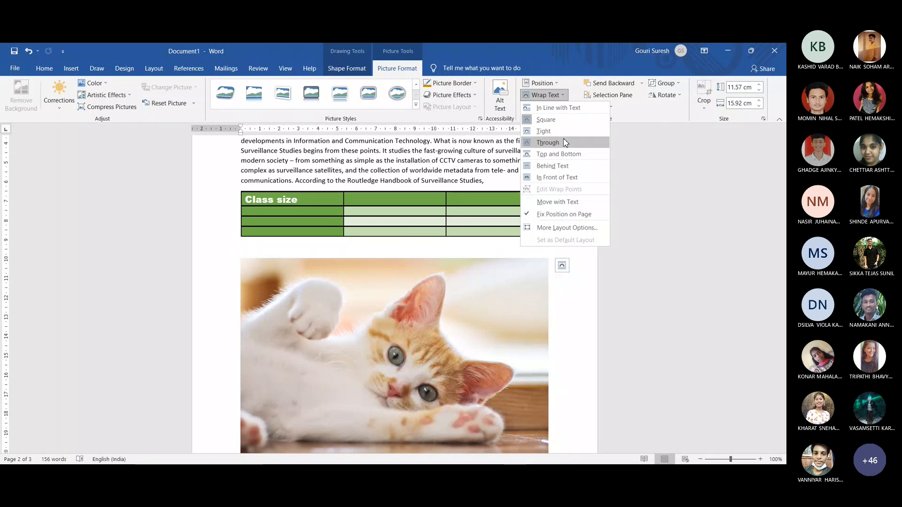
left_click(659, 229)
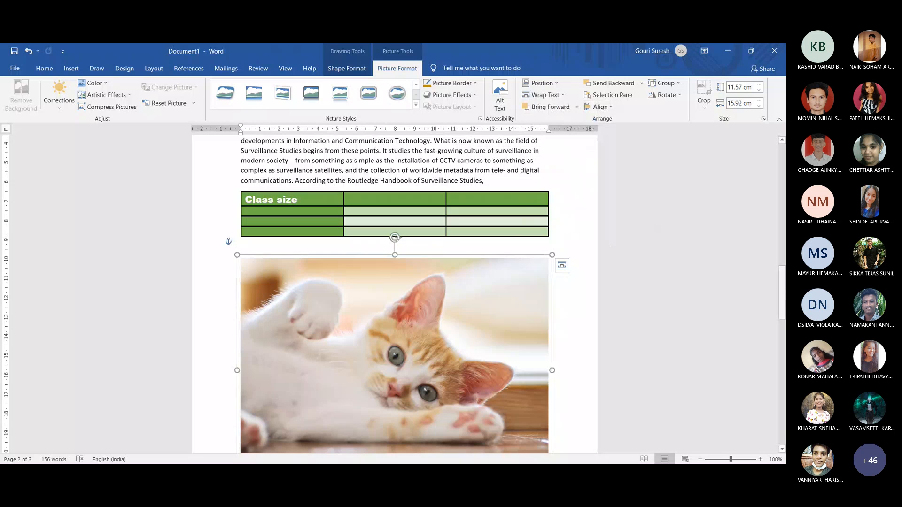
Shrink the kitten picture to about 7.17 cm high by 8.93 cm wide and move it into the middle of the report paragraph
mouse_move(786, 298)
left_mouse_down()
mouse_move(784, 268)
mouse_move(784, 300)
left_mouse_up()
left_click_drag(552, 268, 416, 355)
mouse_move(783, 295)
left_mouse_down()
mouse_move(782, 330)
mouse_move(784, 291)
left_mouse_up()
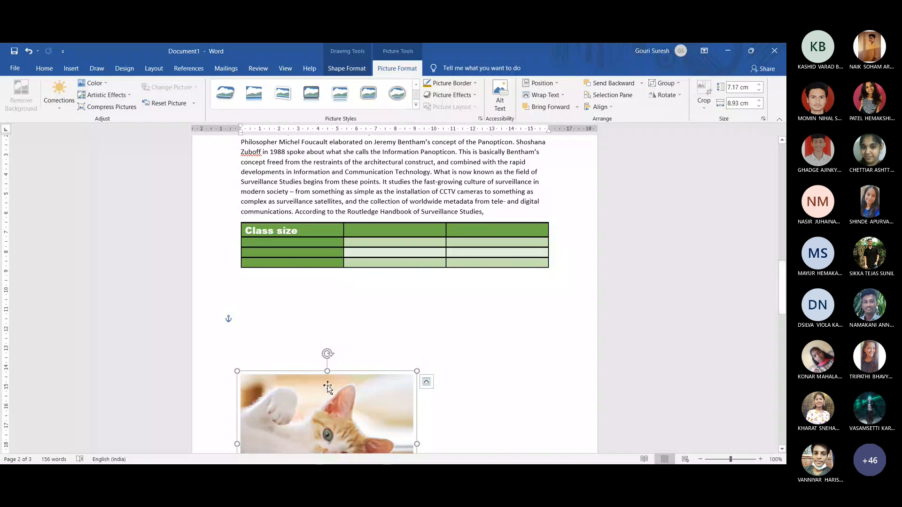
left_click_drag(313, 416, 373, 194)
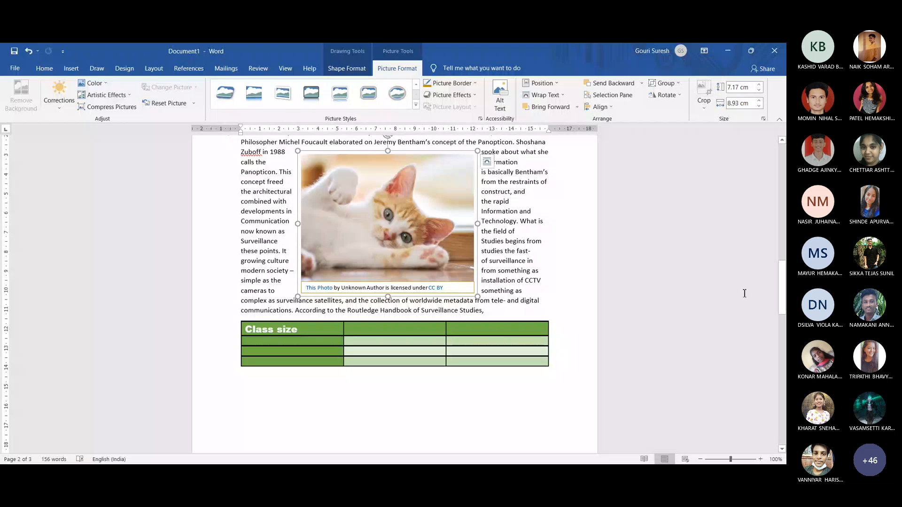
Set the kitten picture's text wrapping to Through
left_click_drag(782, 293, 785, 276)
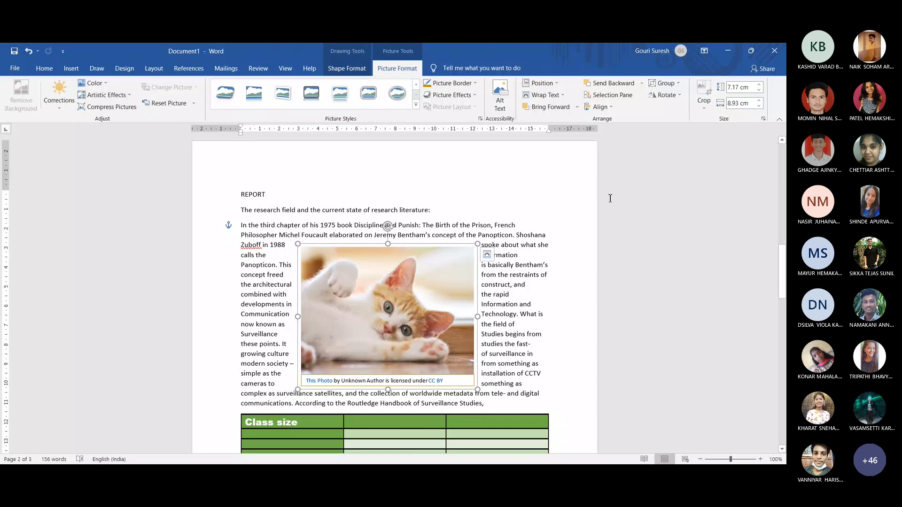
left_click(564, 97)
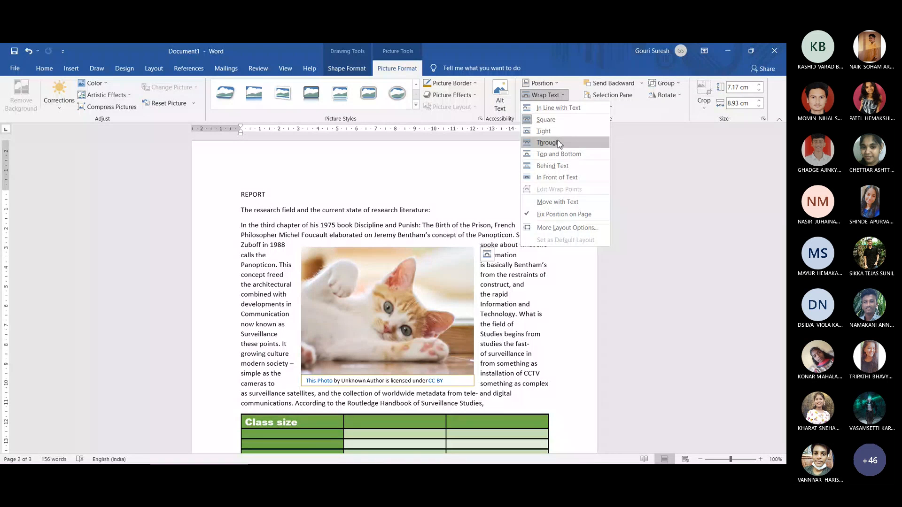
left_click(548, 142)
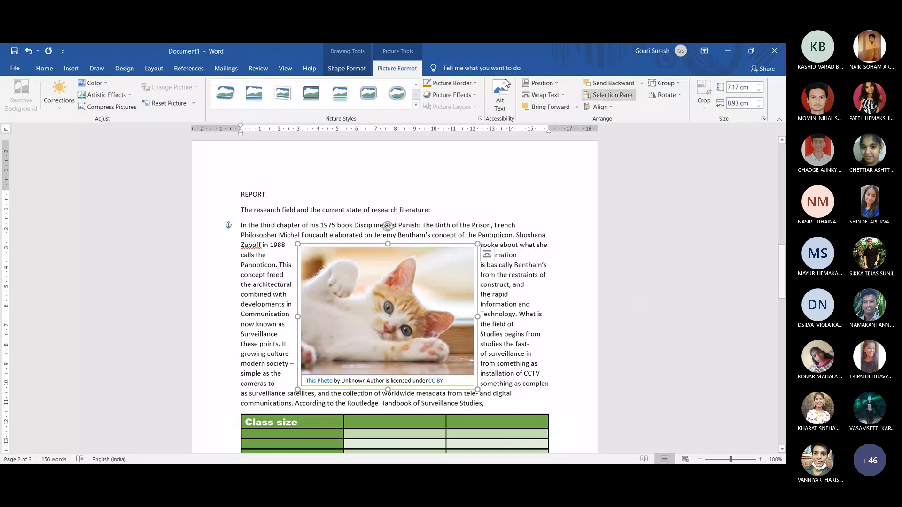
Set the kitten picture's text wrapping to Top and Bottom, and return it to Square
left_click(542, 96)
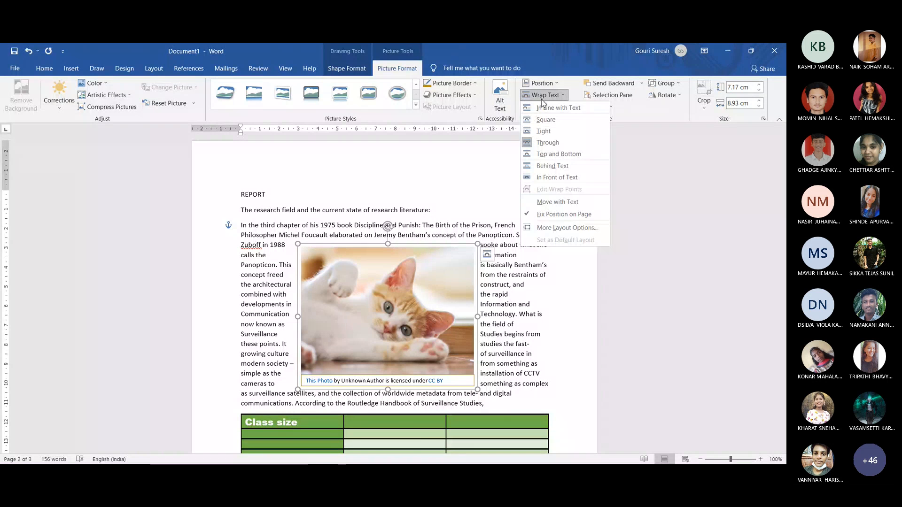
left_click(575, 160)
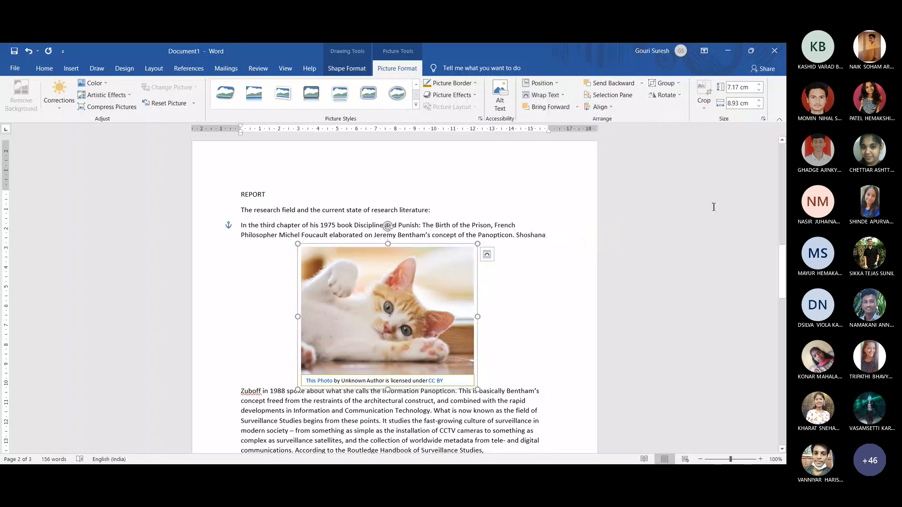
mouse_move(781, 275)
left_mouse_down()
mouse_move(783, 292)
mouse_move(783, 280)
left_mouse_up()
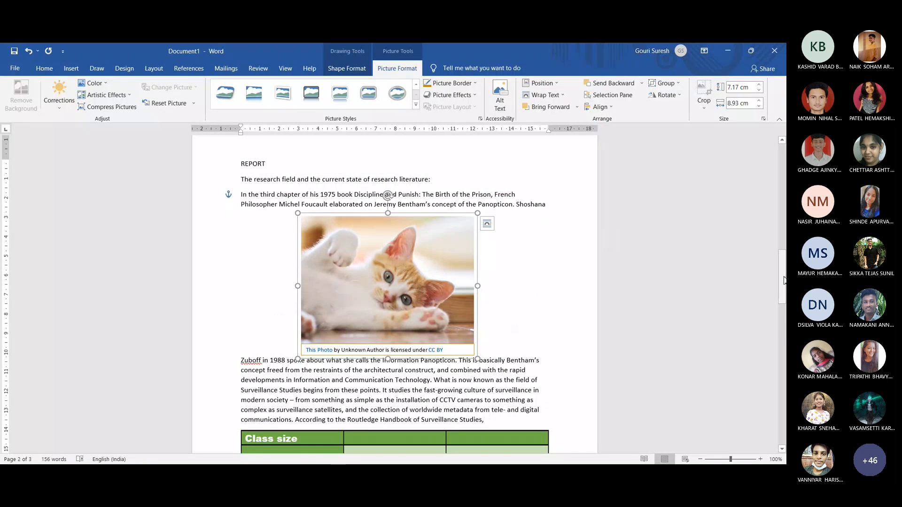
left_click(544, 96)
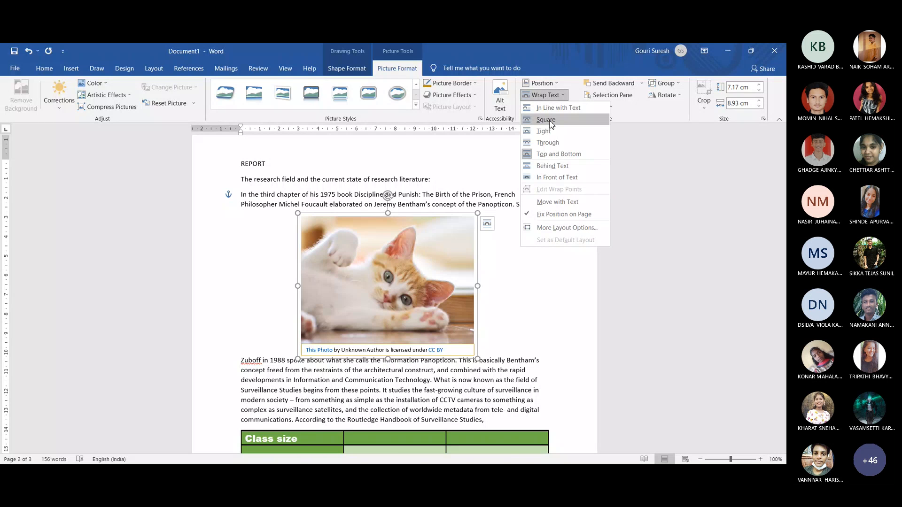
left_click(552, 123)
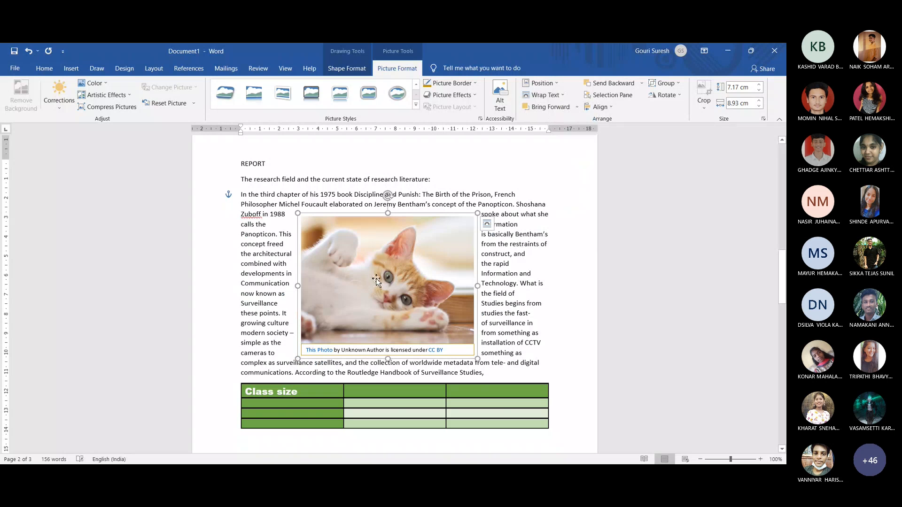
left_click_drag(376, 280, 392, 377)
key("ctrl+z")
key("ctrl+z")
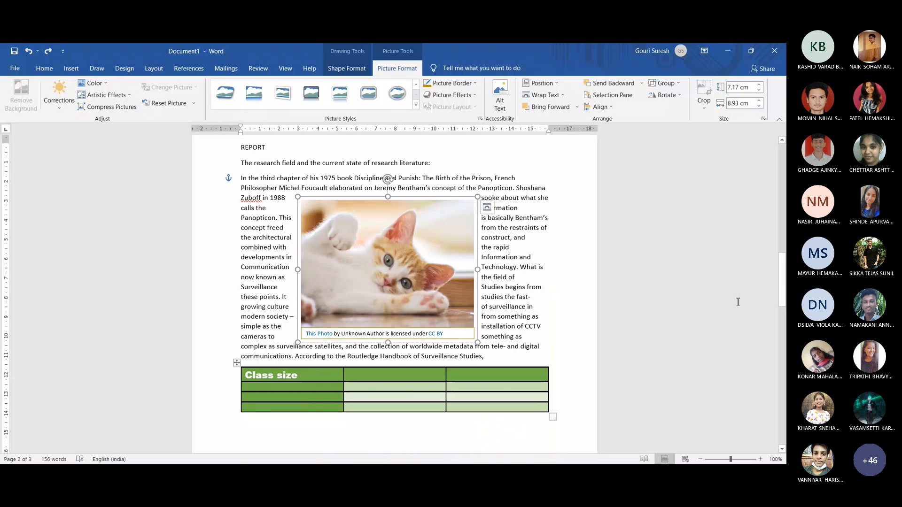
Move the kitten picture out of the report paragraph to just below the table, and deselect it
scroll(658, 246, "down", 4)
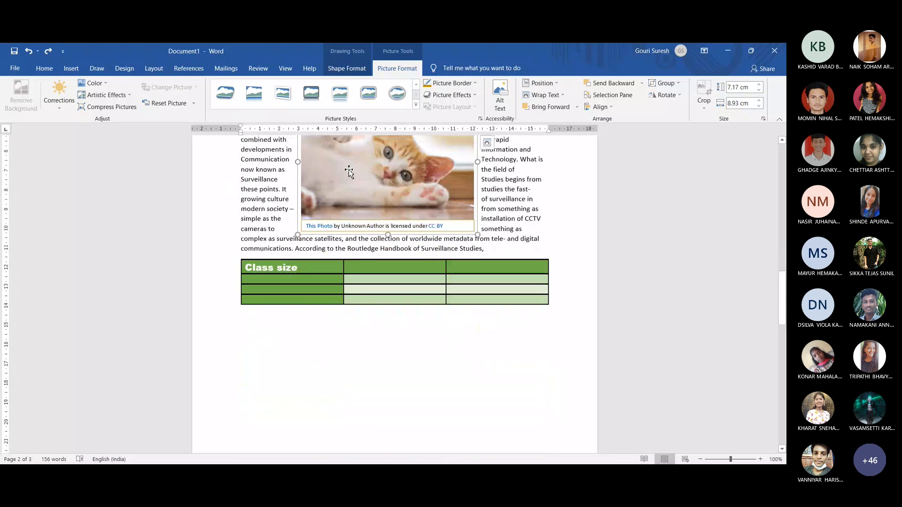
left_click_drag(419, 193, 419, 310)
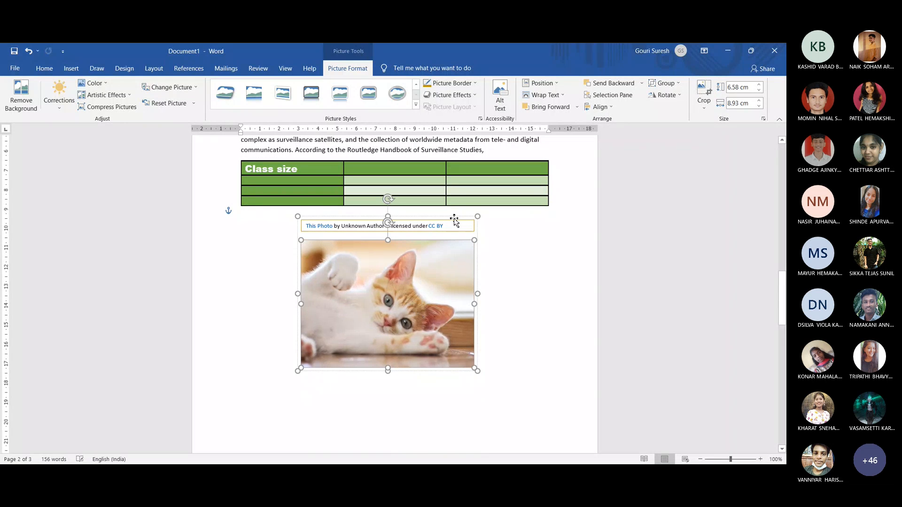
left_click(543, 256)
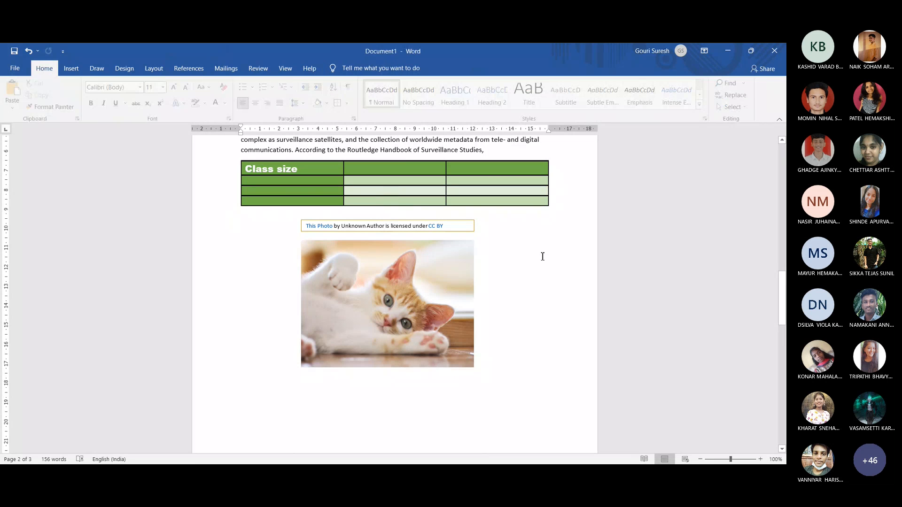
Preview the Rotate Left 90° option on the kitten picture without applying it
left_click(461, 296)
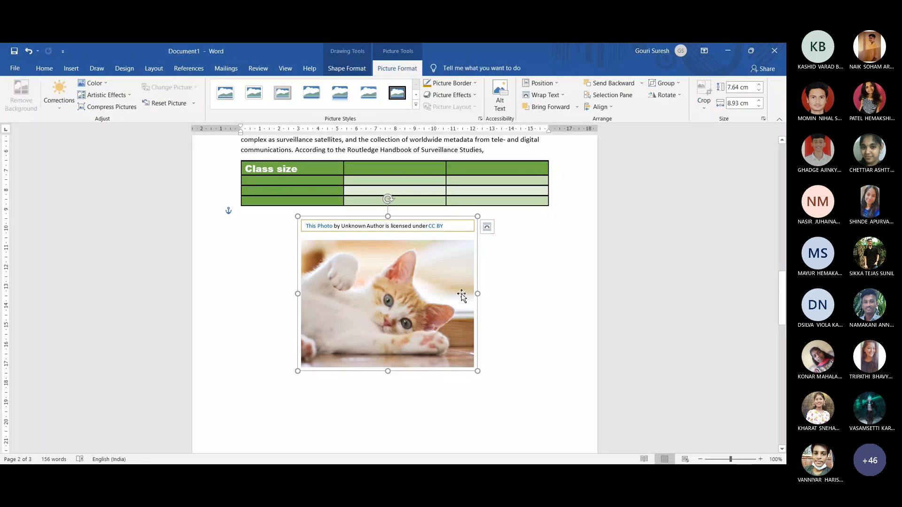
left_click(679, 95)
left_click(679, 131)
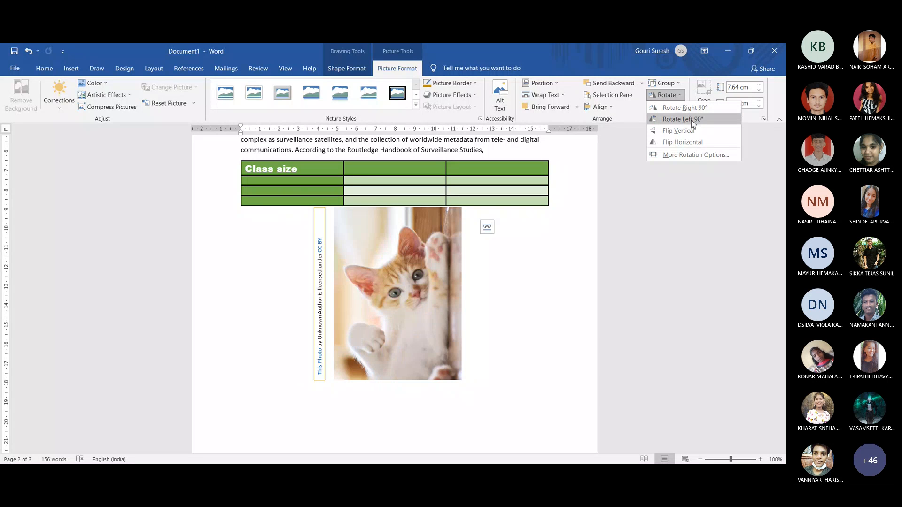
left_click(737, 268)
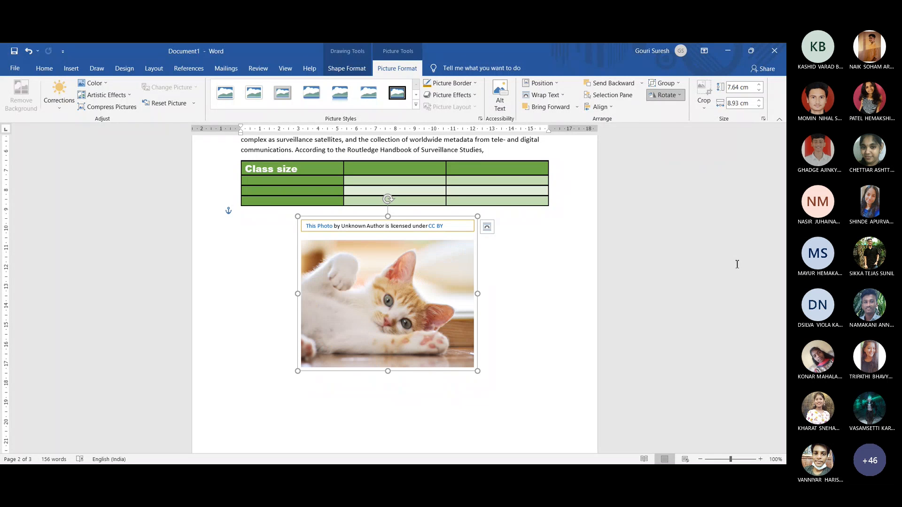
Crop a narrow strip off the right edge of the kitten photo
left_click(431, 312)
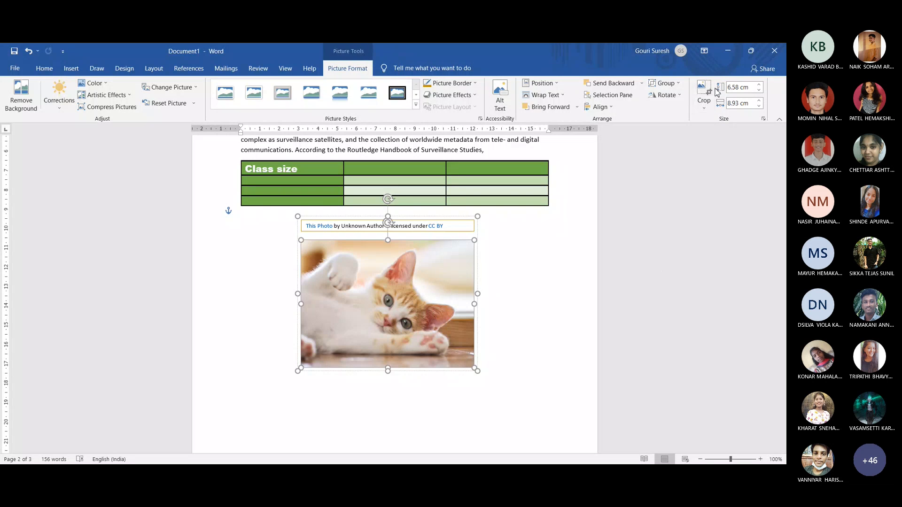
left_click(709, 108)
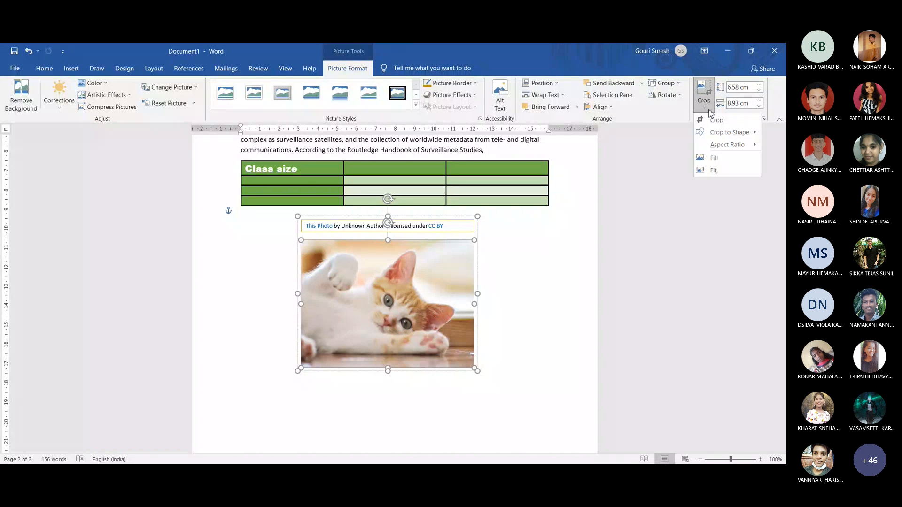
left_click(705, 109)
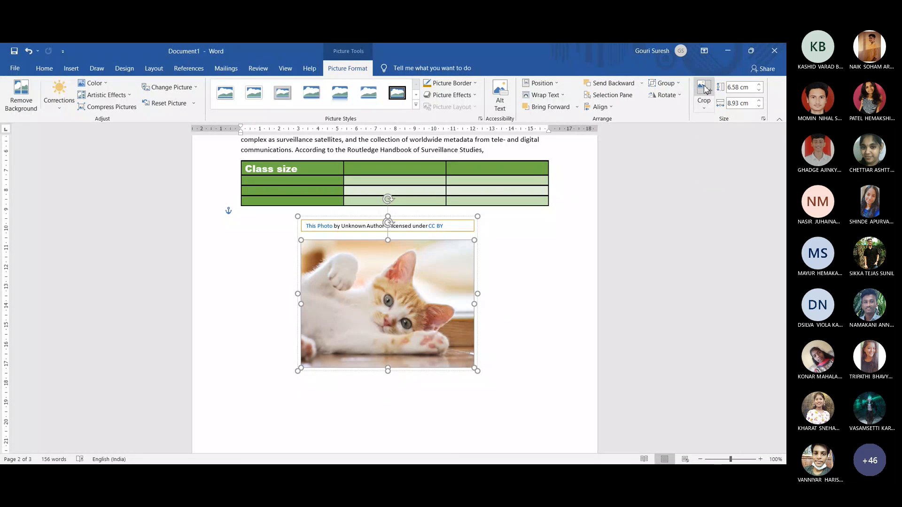
left_click(704, 88)
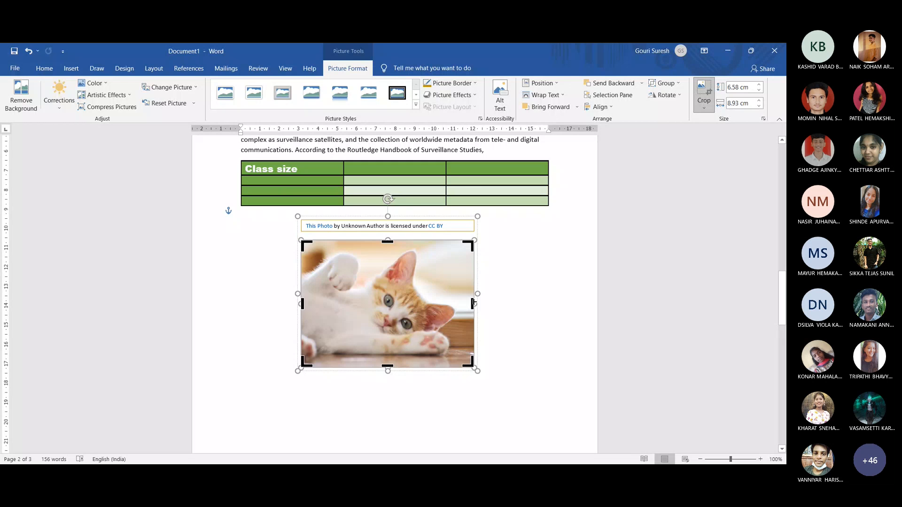
left_click_drag(472, 303, 458, 301)
left_click(514, 308)
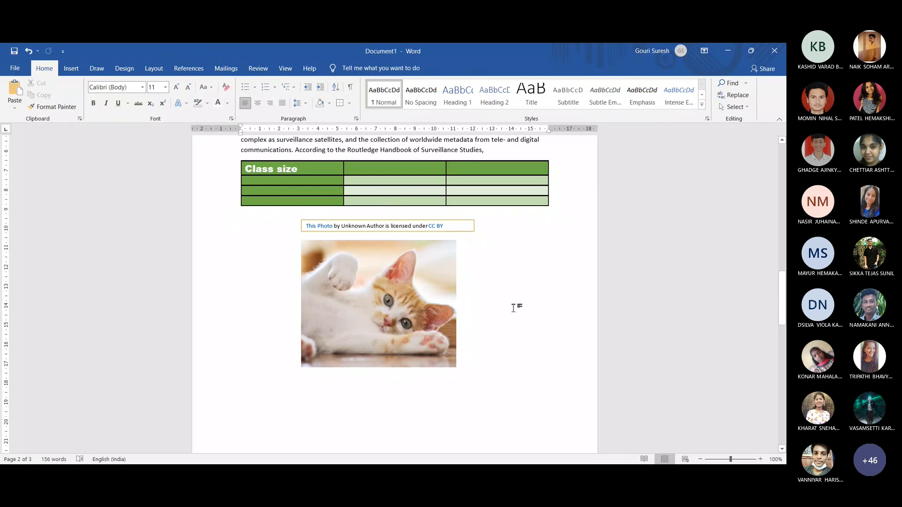
Crop the kitten picture and its caption to the teardrop shape
left_click(408, 320)
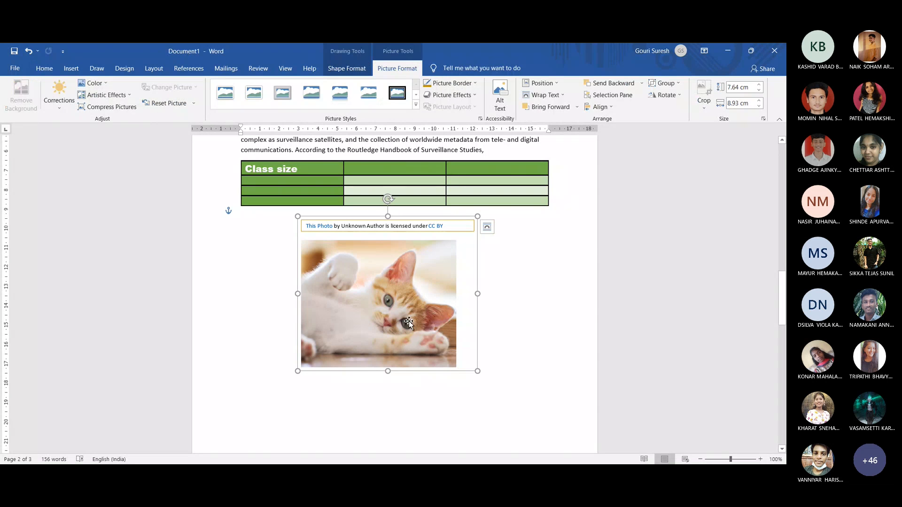
left_click(706, 107)
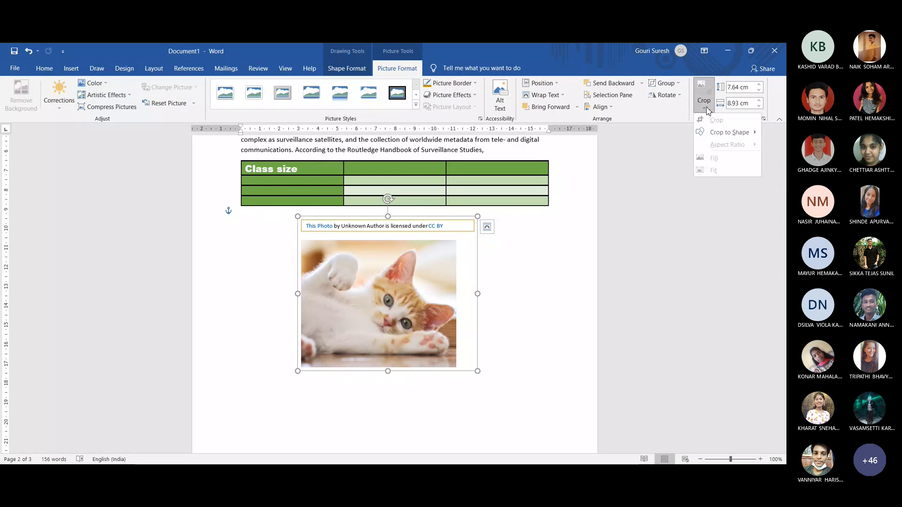
mouse_move(720, 132)
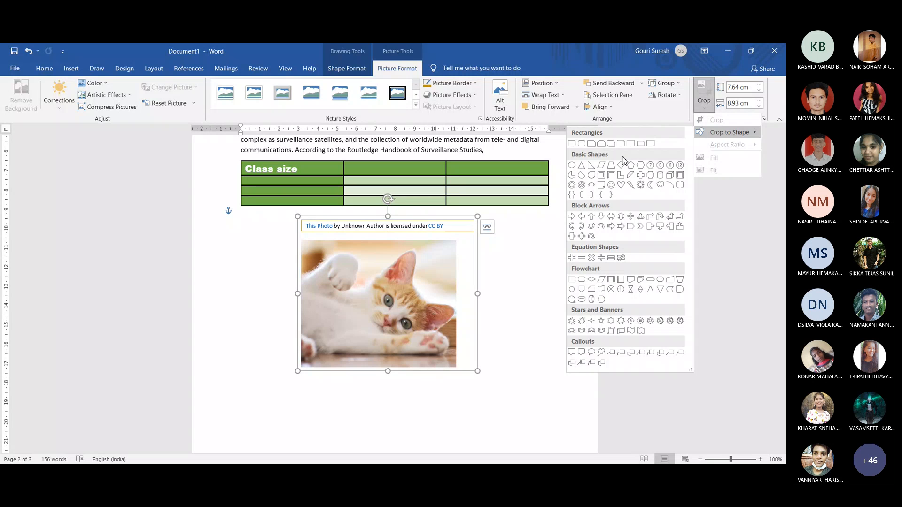
left_click(593, 178)
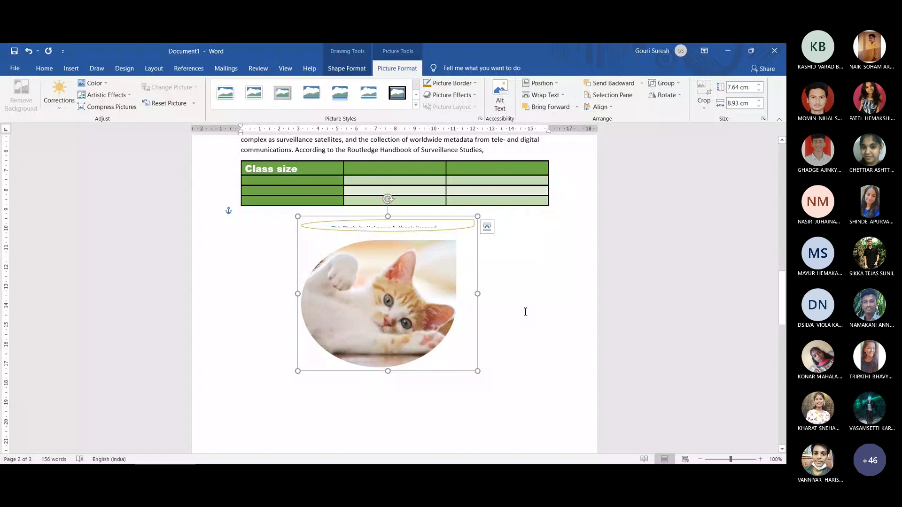
Crop the kitten picture to the pentagon block arrow shape
left_click(704, 112)
mouse_move(719, 141)
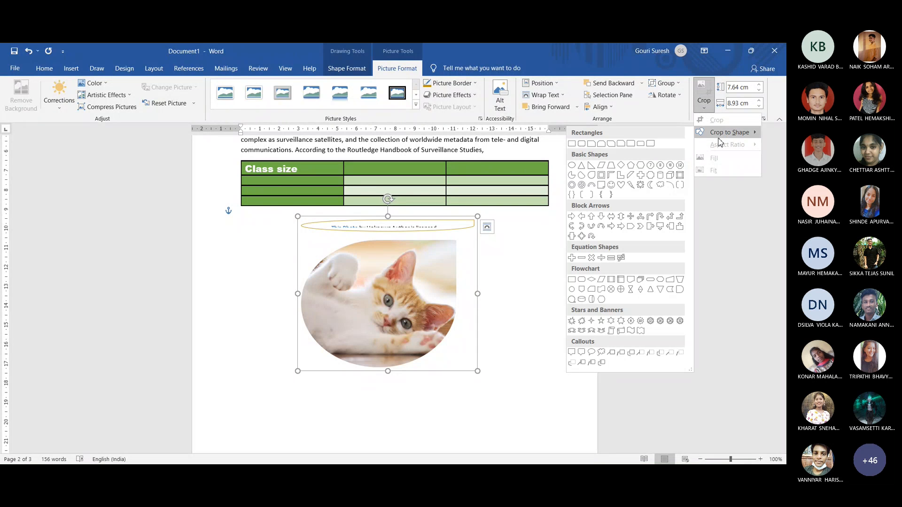
left_click(630, 227)
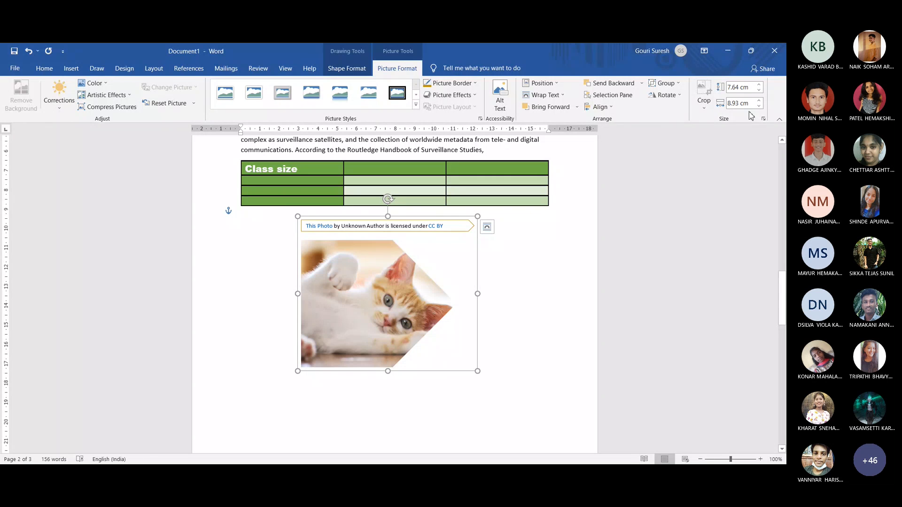
Crop the kitten picture to the heart shape from the basic shapes
left_click(707, 107)
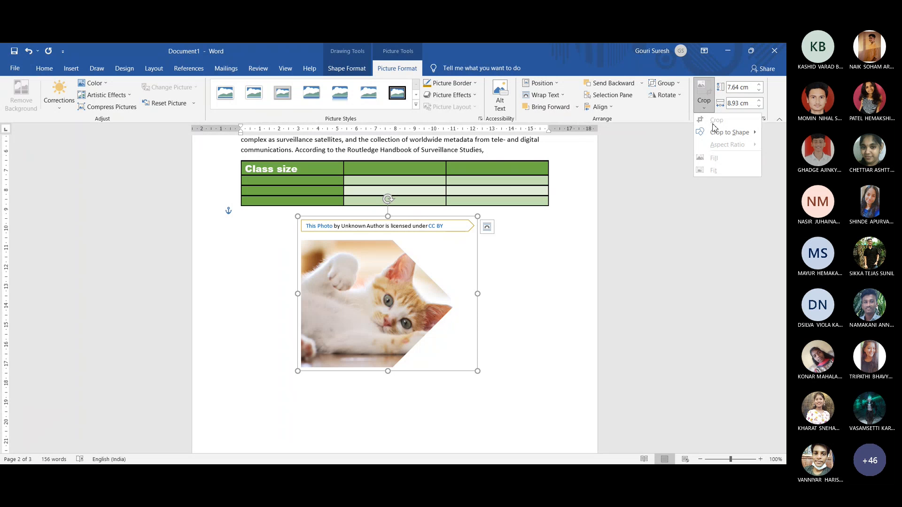
mouse_move(712, 134)
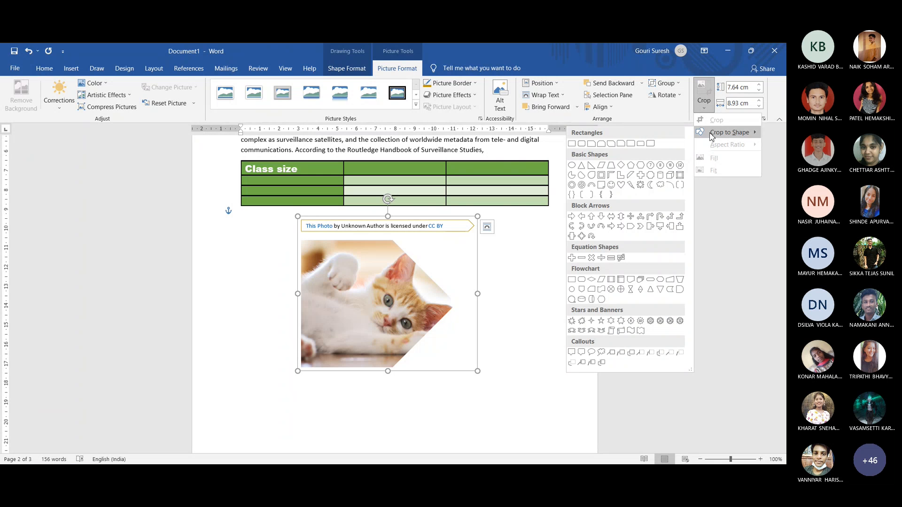
left_click(620, 186)
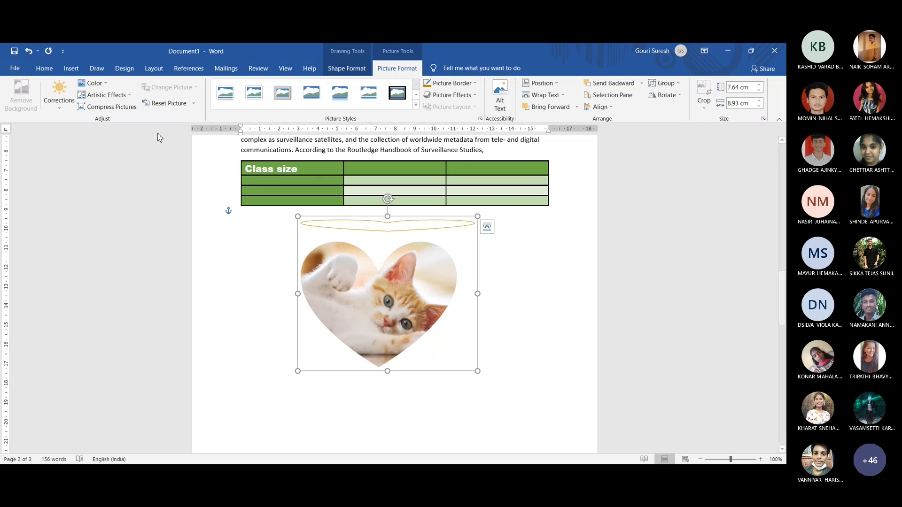
Reset the kitten picture's formatting, and delete the picture together with its caption
left_click(161, 103)
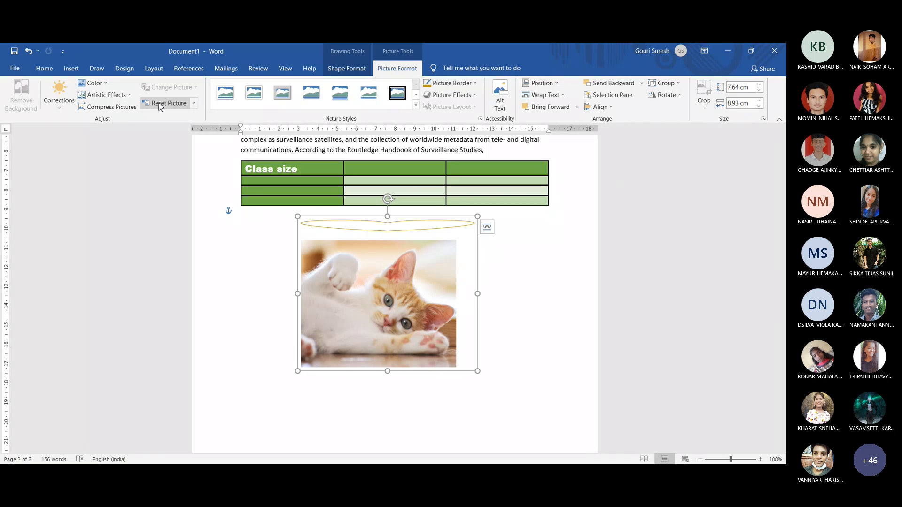
left_click(284, 428)
left_click(398, 294)
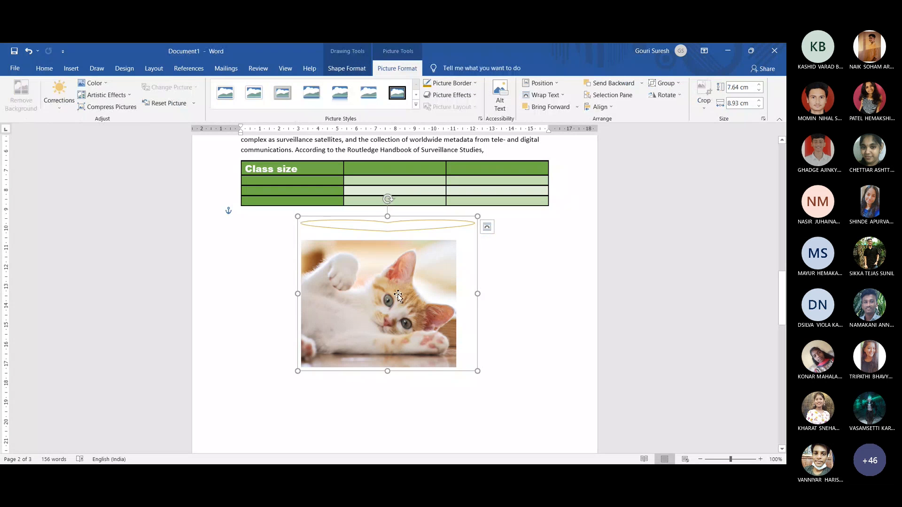
key("Delete")
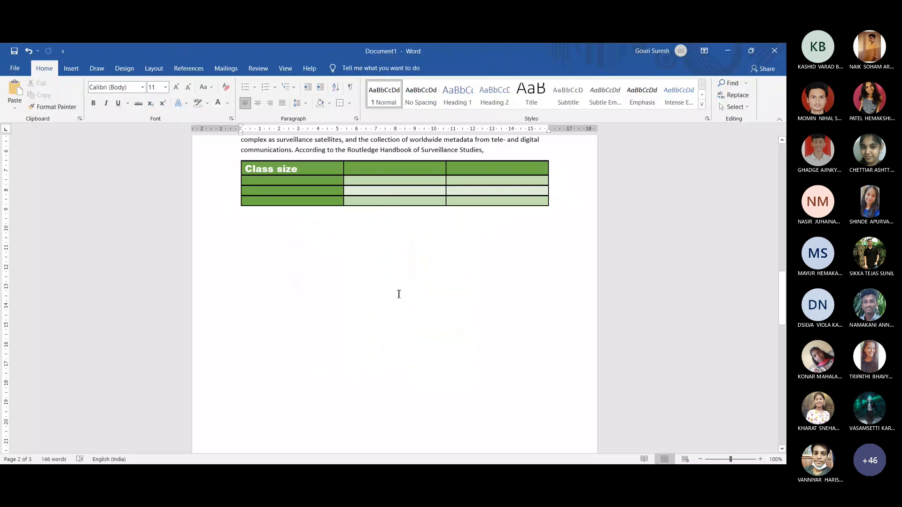
Insert a 2.54 cm by 2.54 cm explosion shape from Stars and Banners in the empty area below the table
left_click(66, 72)
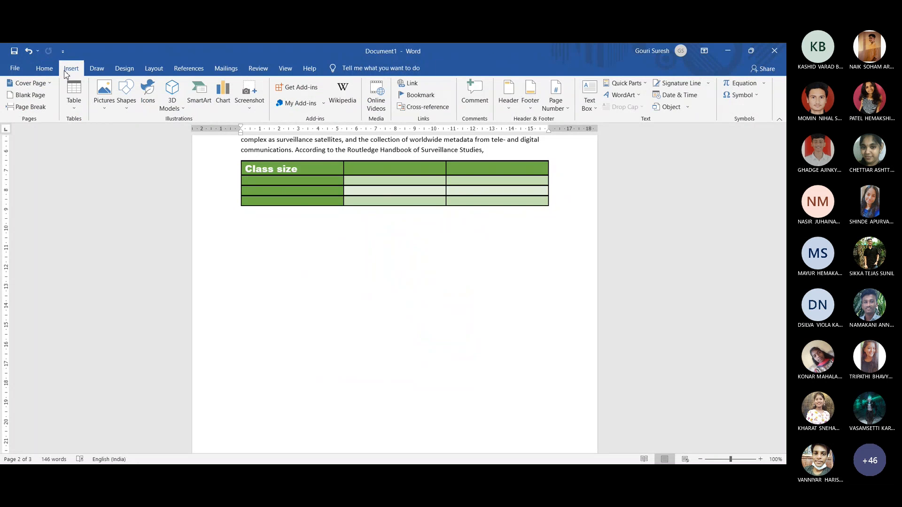
left_click(126, 105)
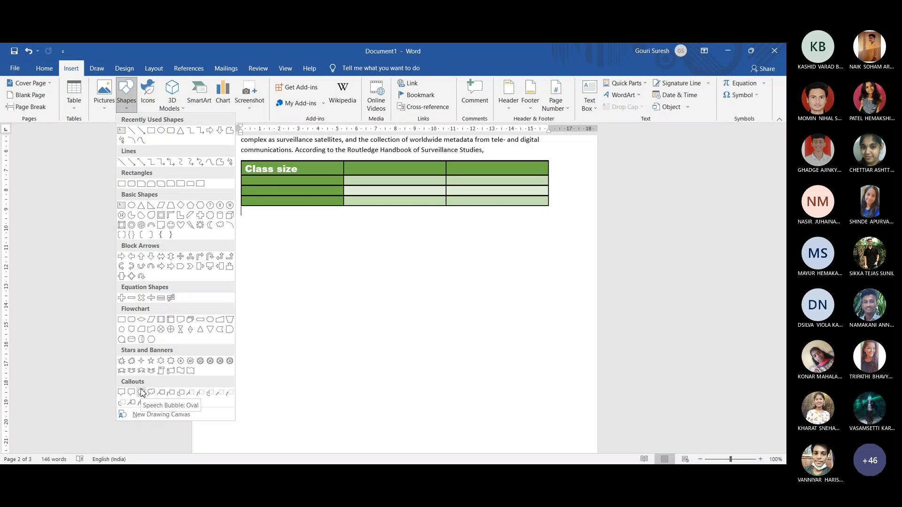
left_click(132, 362)
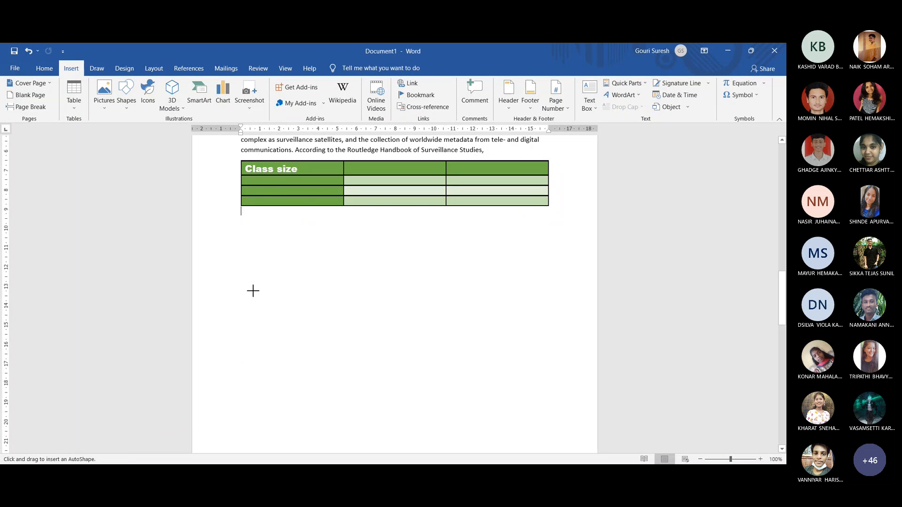
left_click(256, 288)
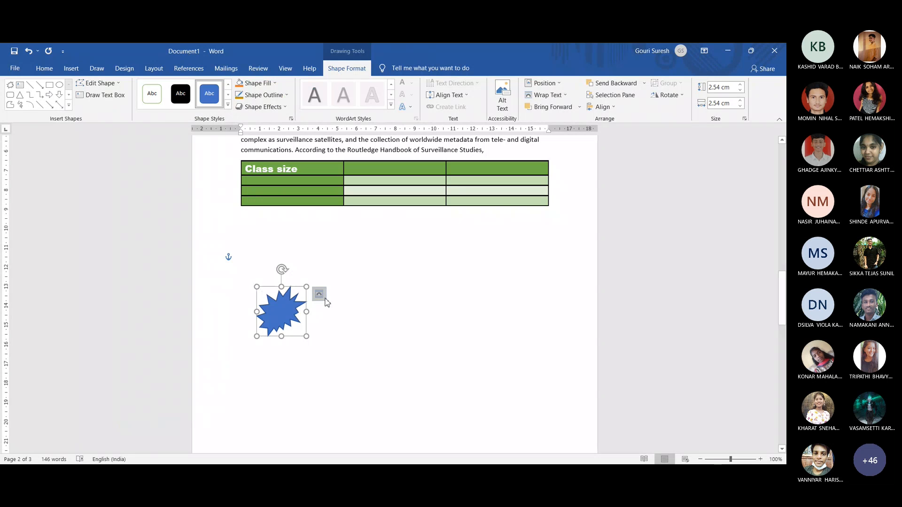
Enlarge the blue explosion shape below the table to about 6 cm high and 8.6 cm wide
left_click_drag(310, 286, 423, 221)
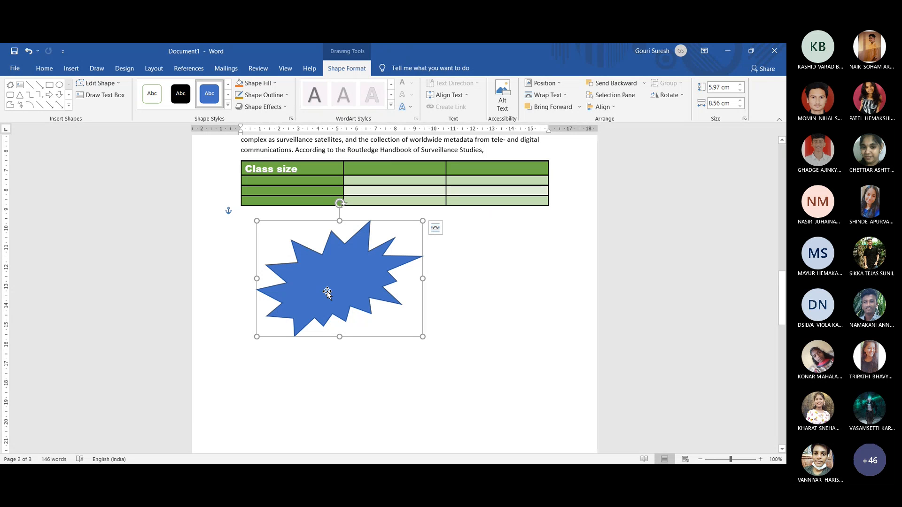
left_click(451, 290)
left_click(329, 284)
left_click(467, 277)
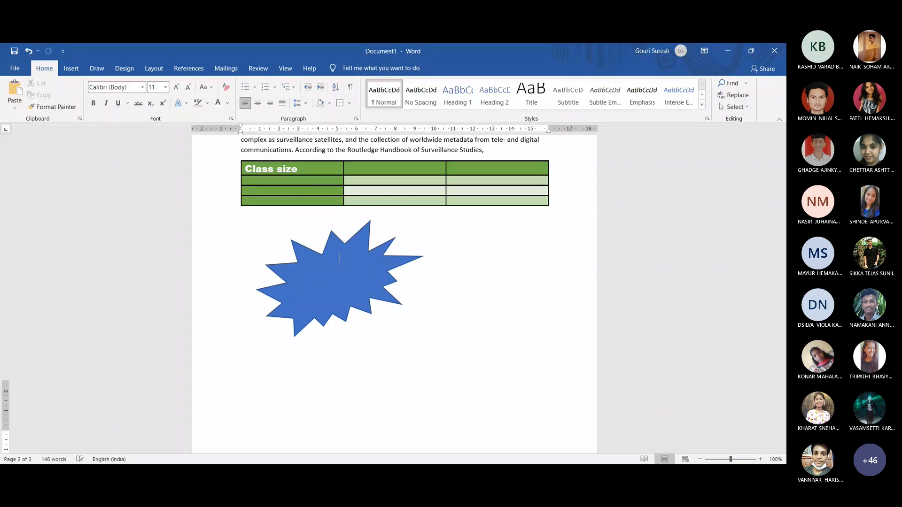
scroll(358, 291, "down", 7)
scroll(357, 291, "up", 3)
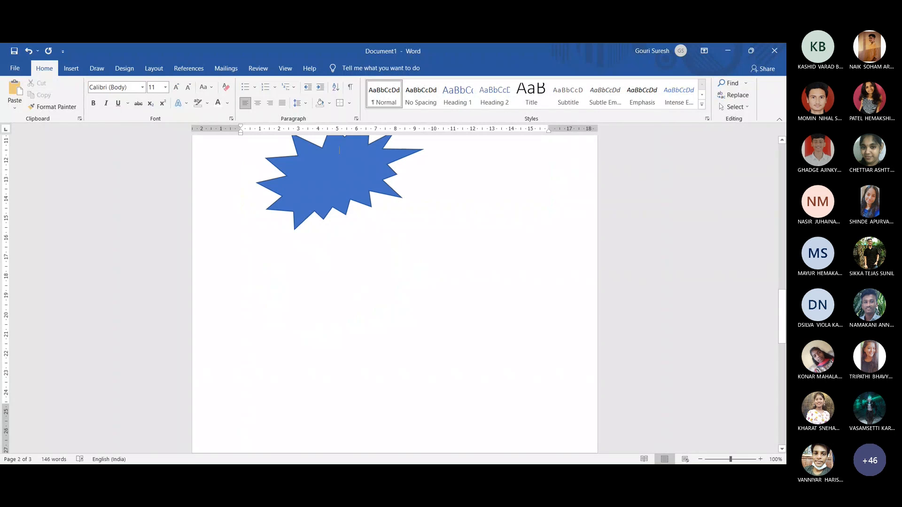
scroll(776, 303, "up", 3)
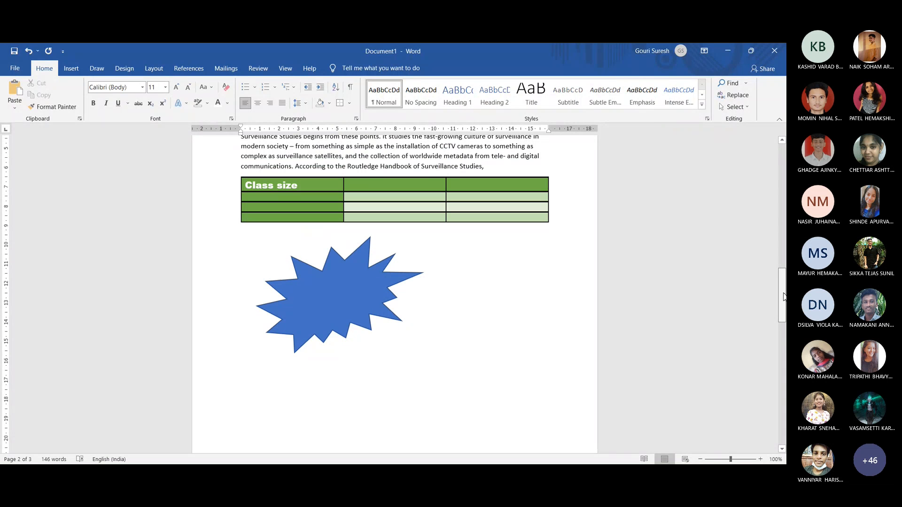
left_click(323, 301)
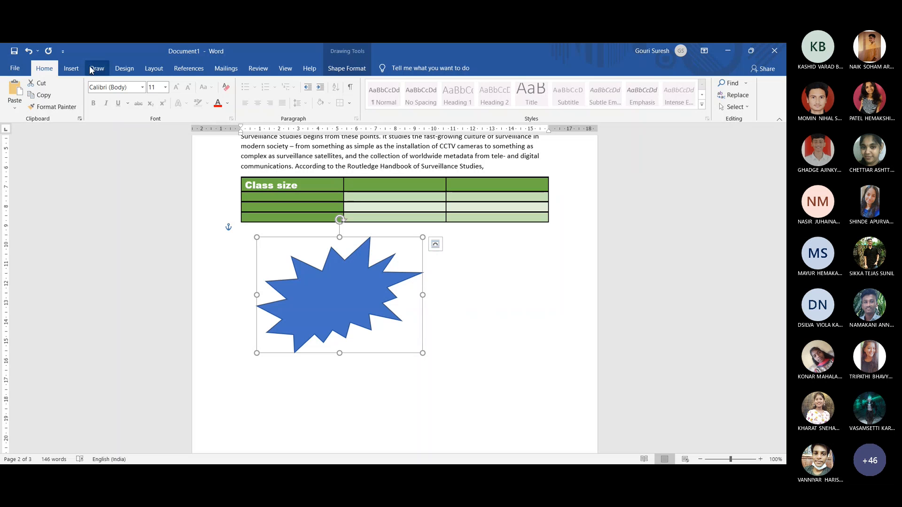
left_click(71, 68)
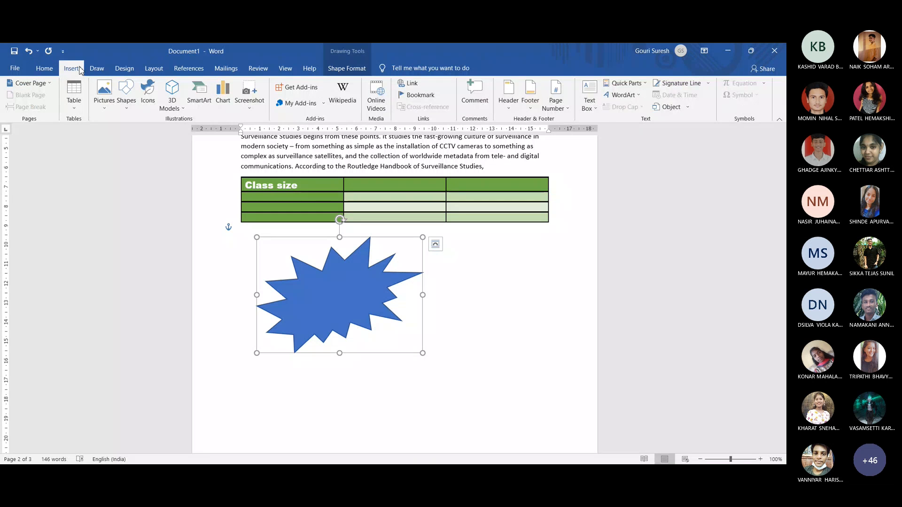
left_click(126, 105)
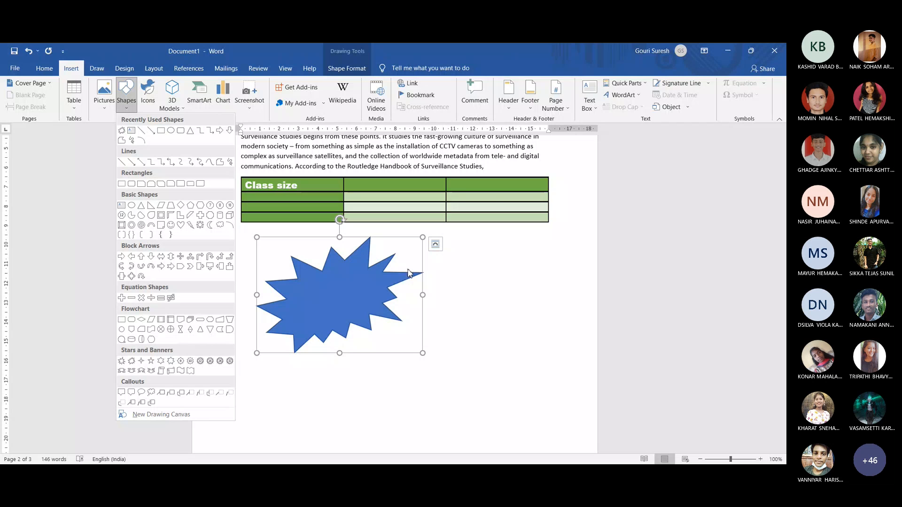
left_click(331, 283)
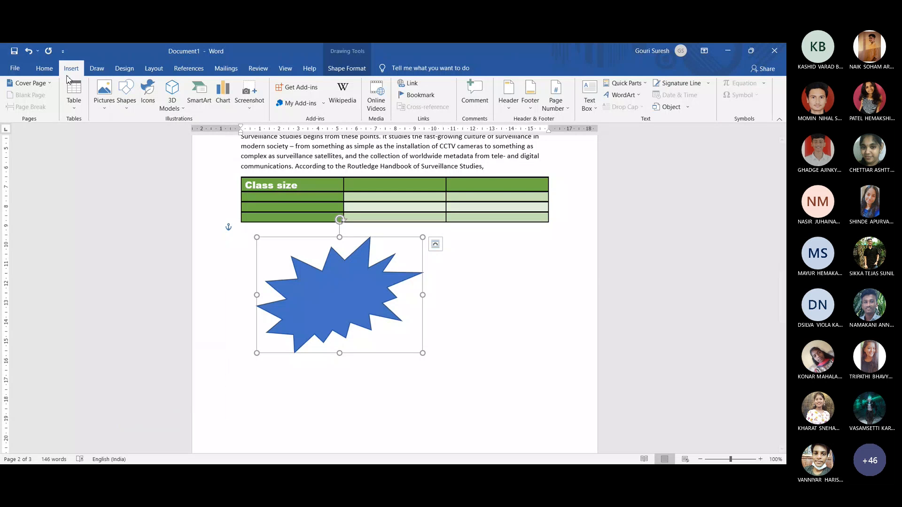
Fill the explosion shape with the gold theme color
double_click(356, 302)
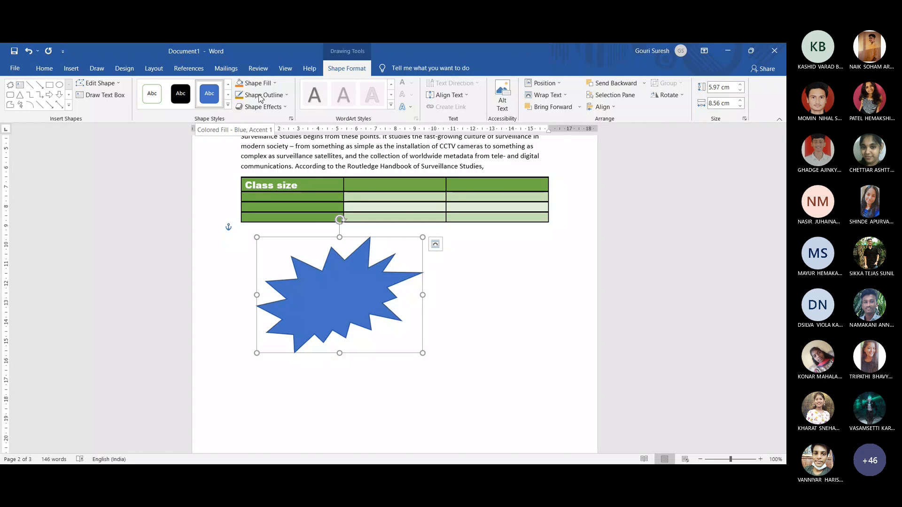
left_click(275, 84)
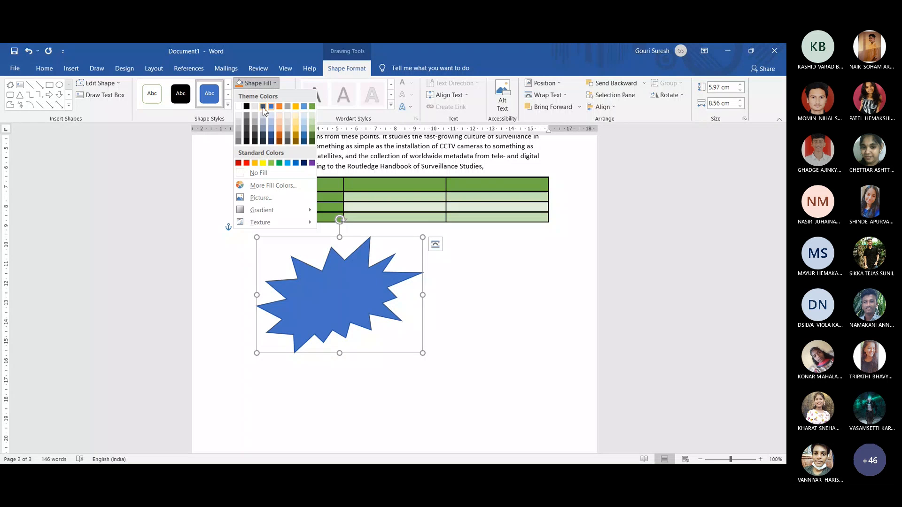
left_click(295, 107)
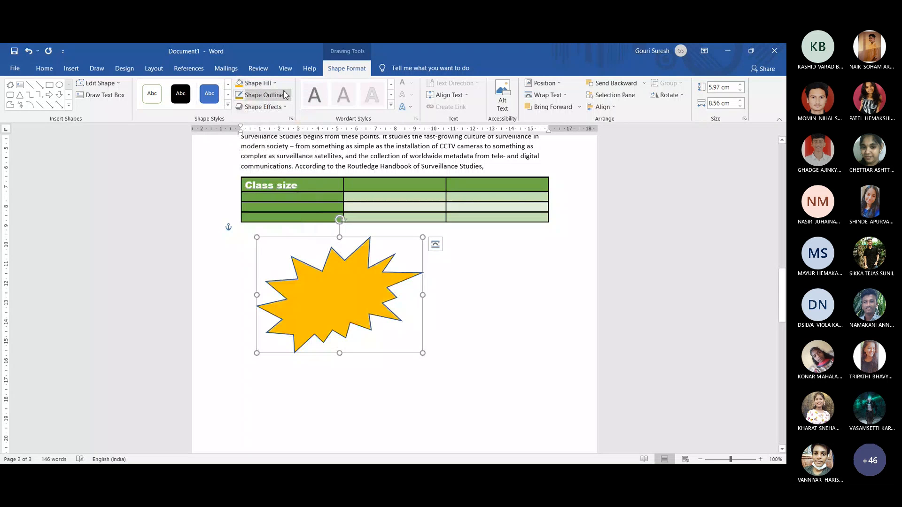
Set the explosion shape's outline to the blue theme color
left_click(287, 95)
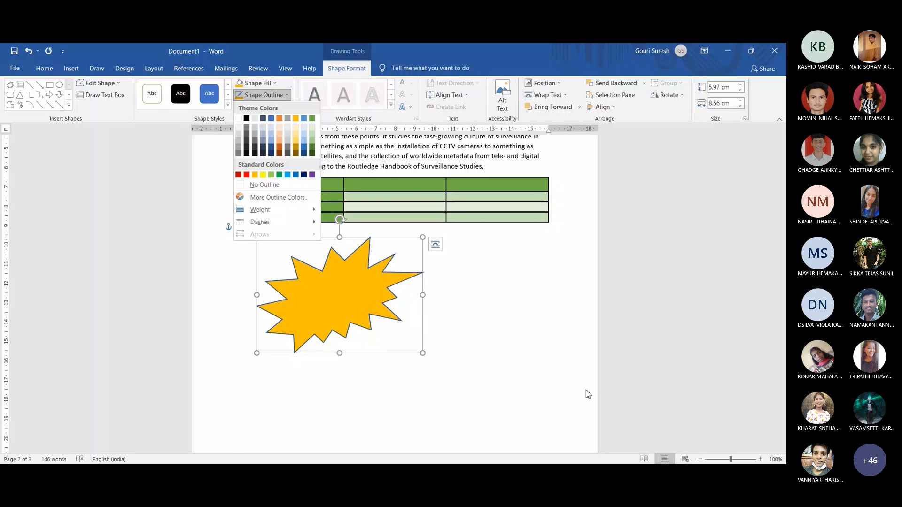
left_click(714, 412)
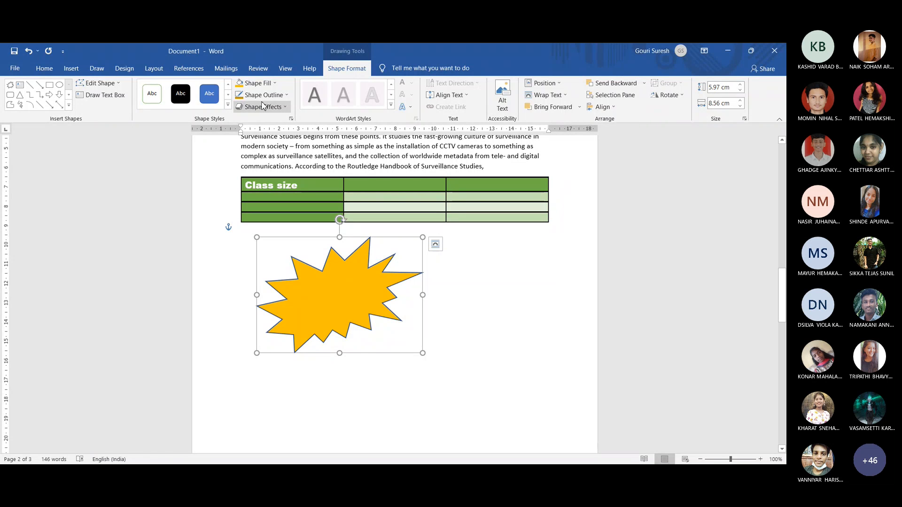
left_click(287, 96)
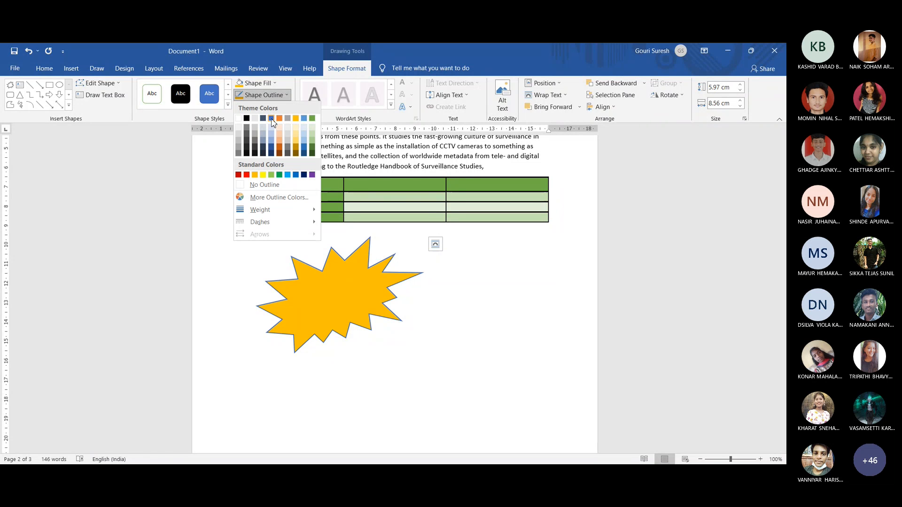
left_click(271, 119)
Set the explosion shape's outline to 2¼ pt weight with a dash-dot line style
left_click(286, 96)
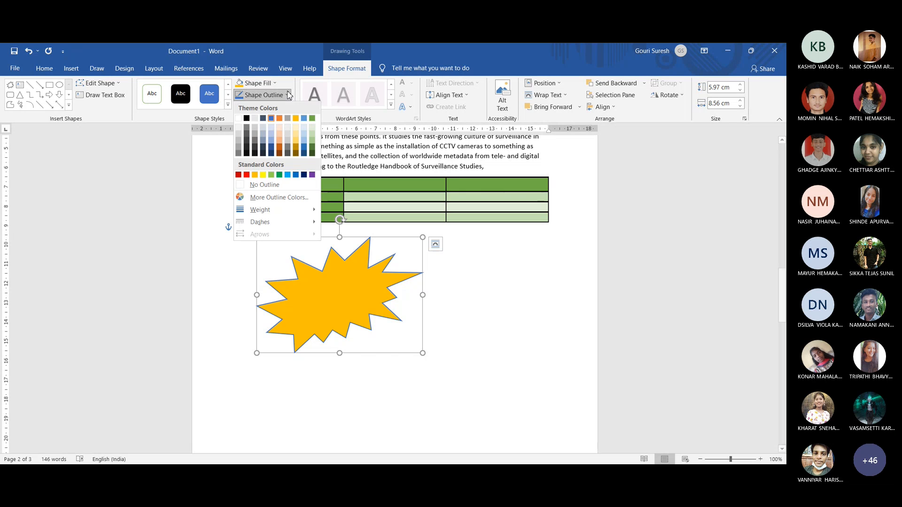
mouse_move(277, 210)
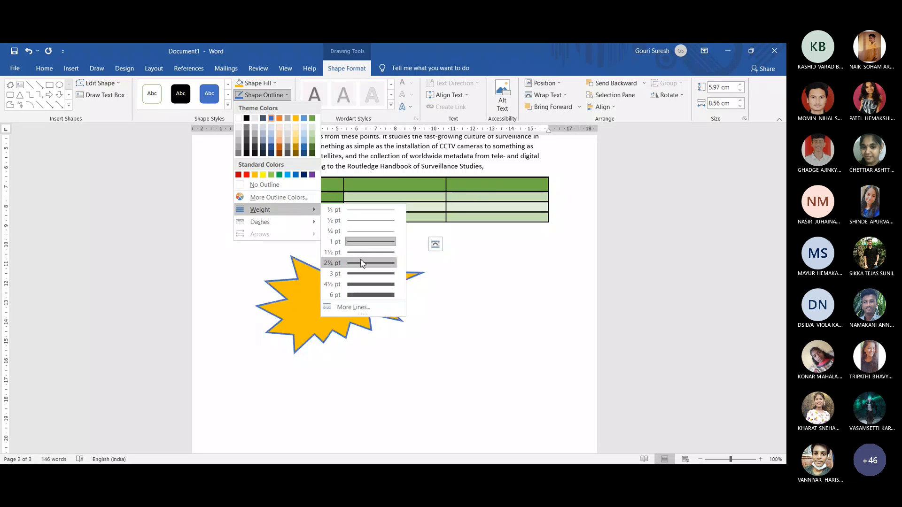
left_click(362, 261)
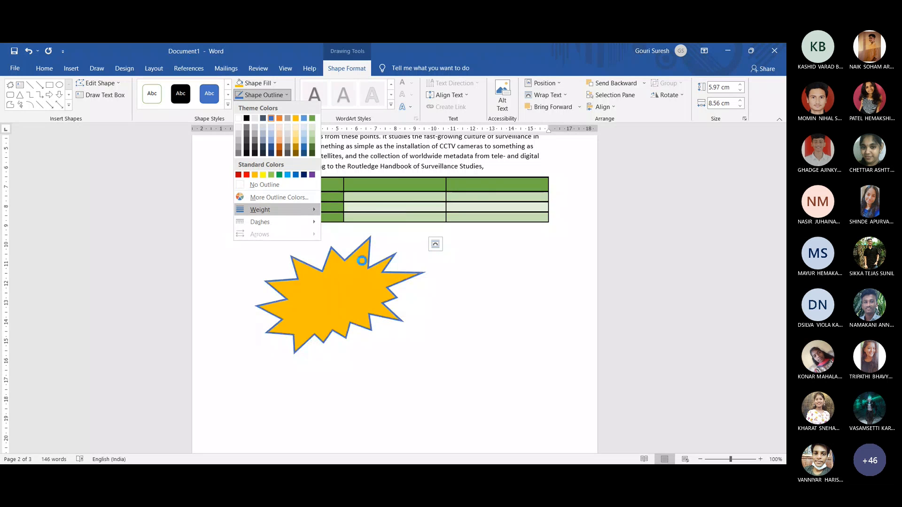
left_click(290, 94)
mouse_move(256, 221)
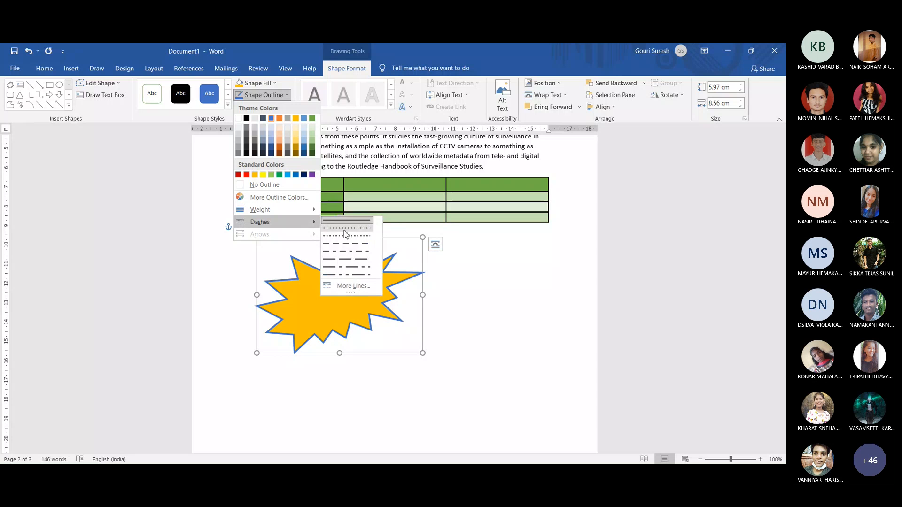
left_click(359, 259)
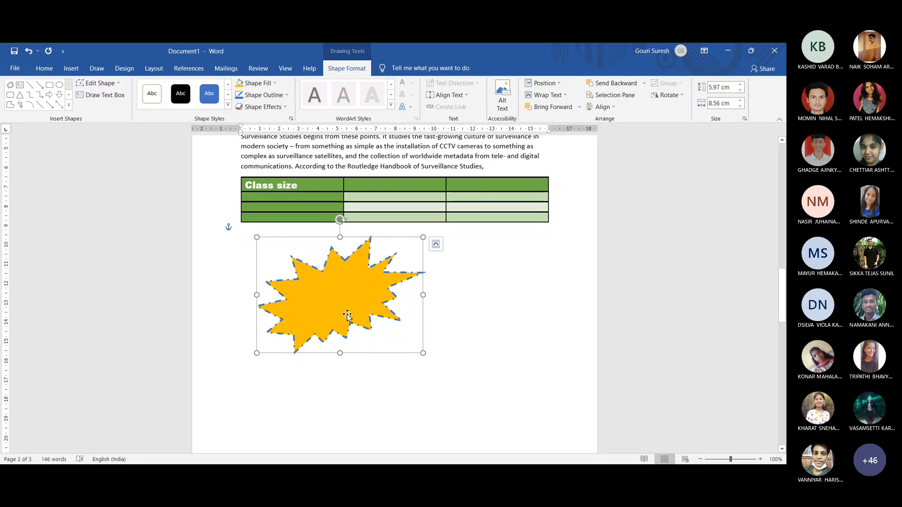
left_click(458, 296)
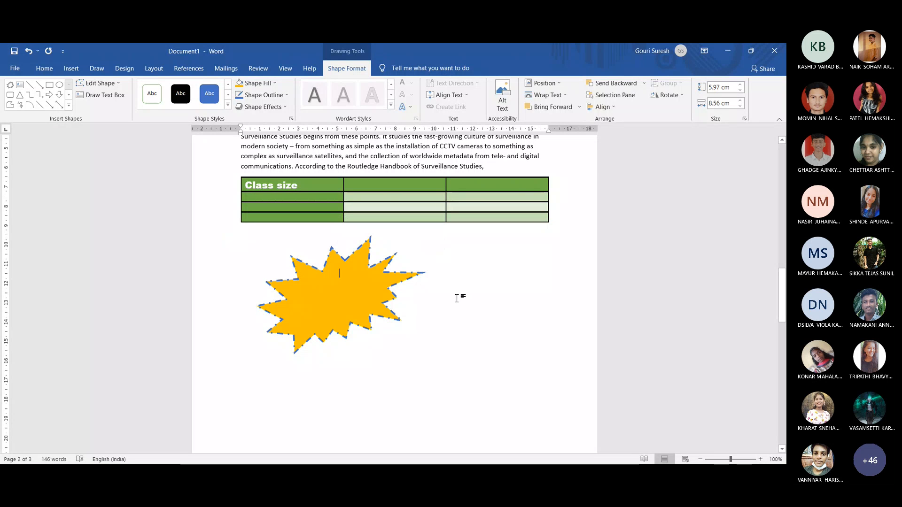
Insert the brown two-legged dinosaur with open jaws from the Dinosaurs stock 3D models and rotate it in 3D to a more frontal view
left_click(325, 309)
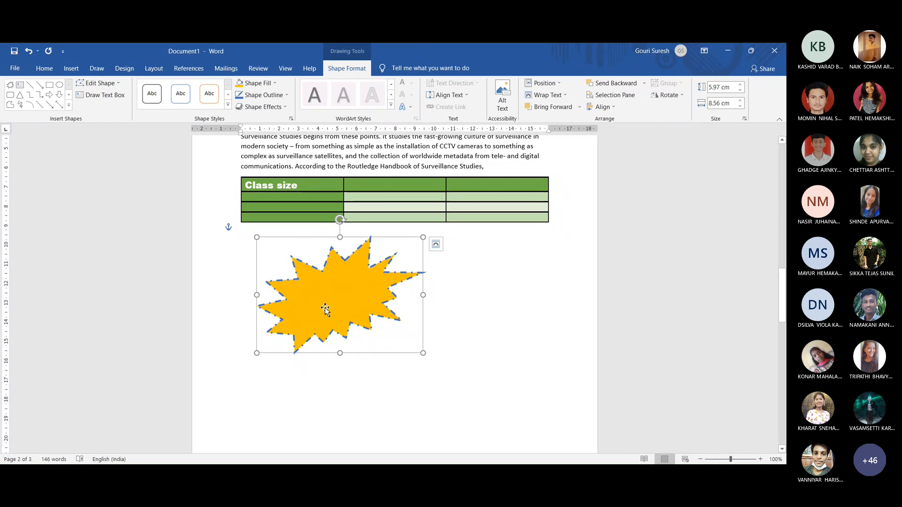
left_click(70, 69)
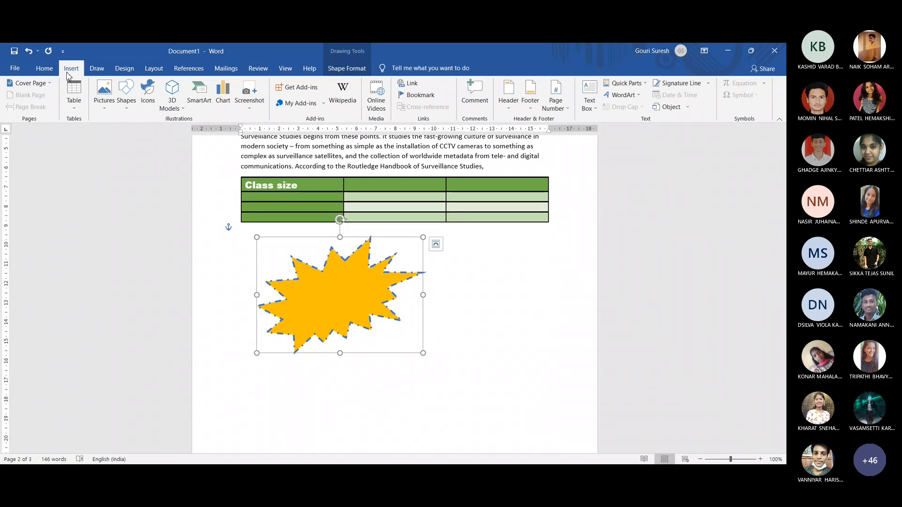
left_click(174, 112)
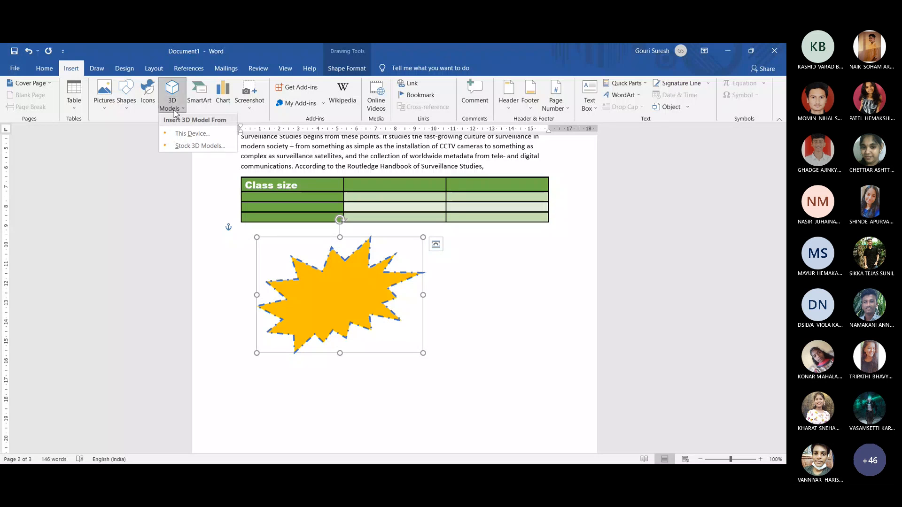
left_click(197, 146)
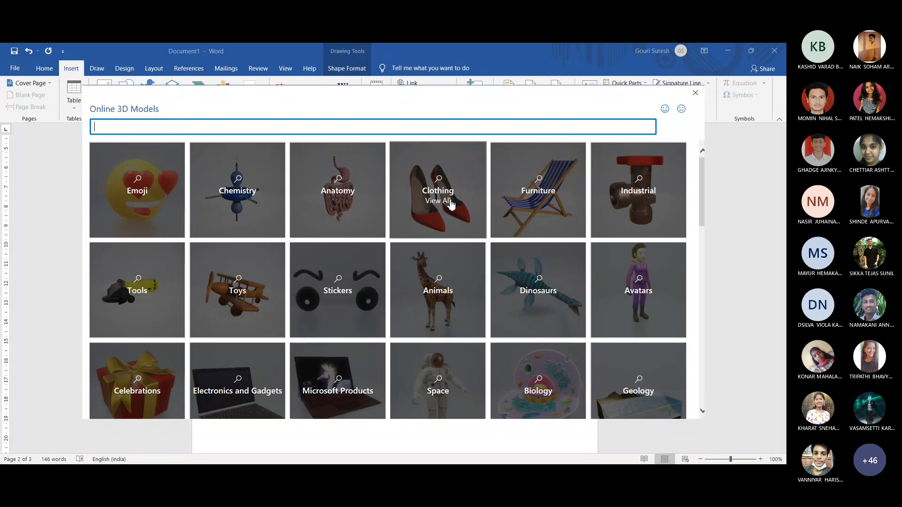
left_click(536, 268)
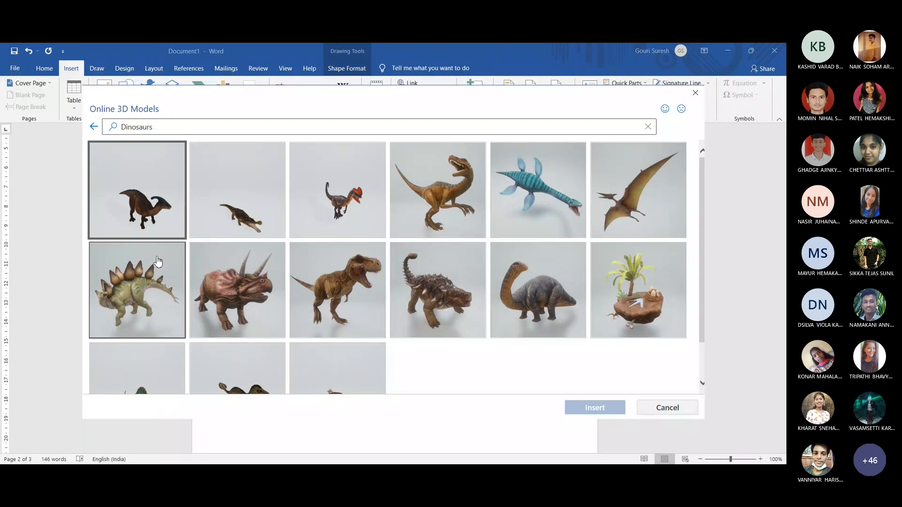
left_click(449, 215)
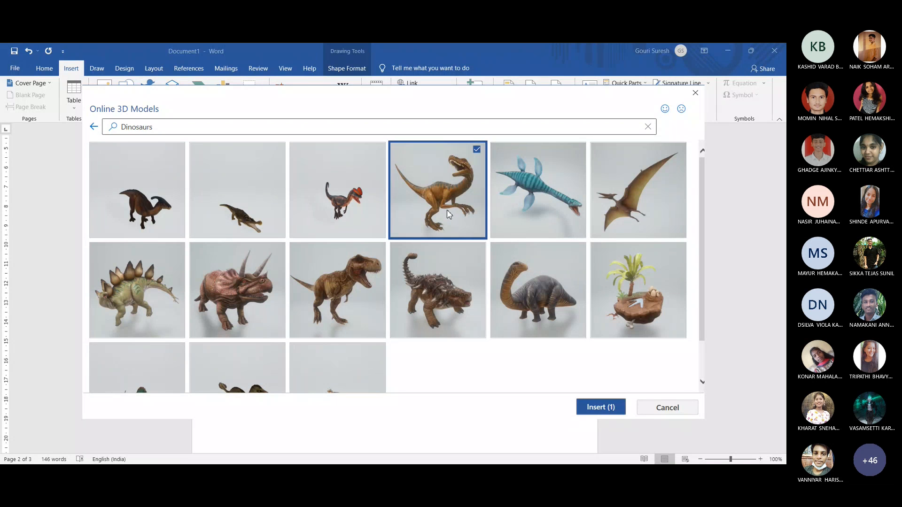
left_click(595, 409)
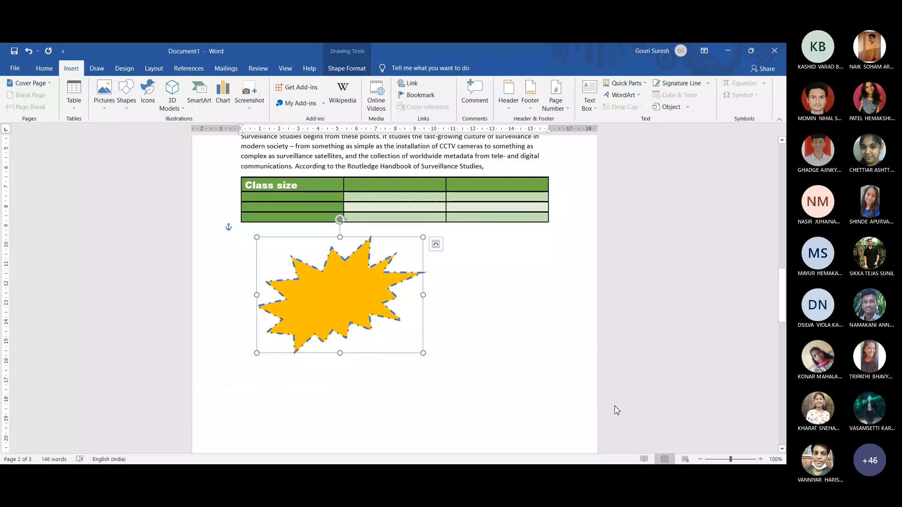
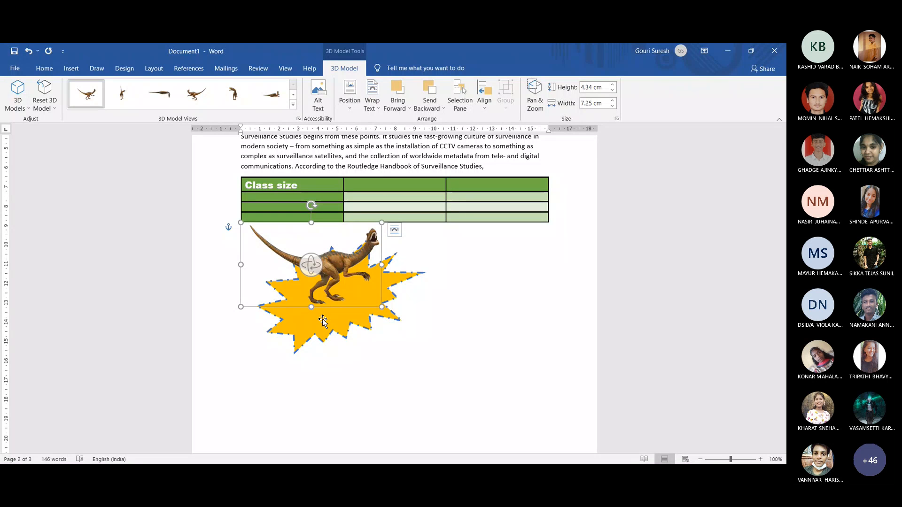
left_click_drag(308, 269, 224, 248)
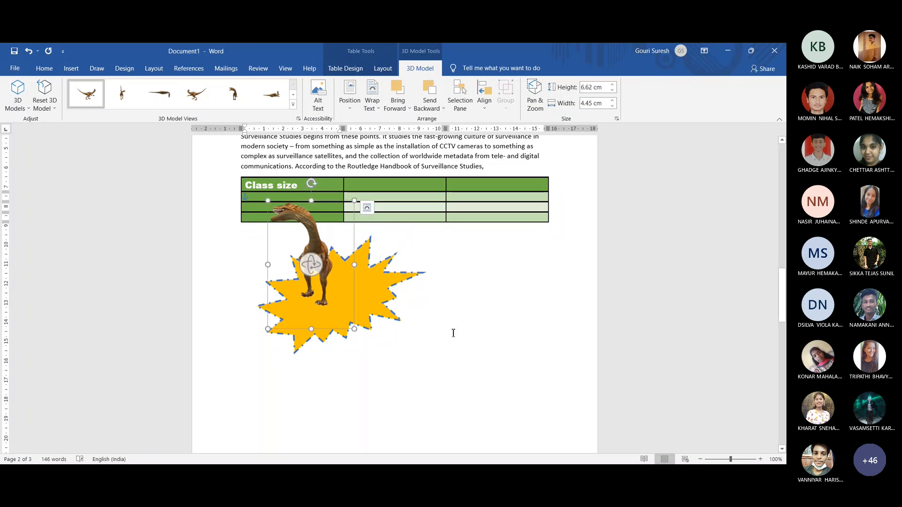
Delete the gold explosion shape and move the dinosaur model below the table's last column, near the page's right margin
left_click(392, 301)
key("Delete")
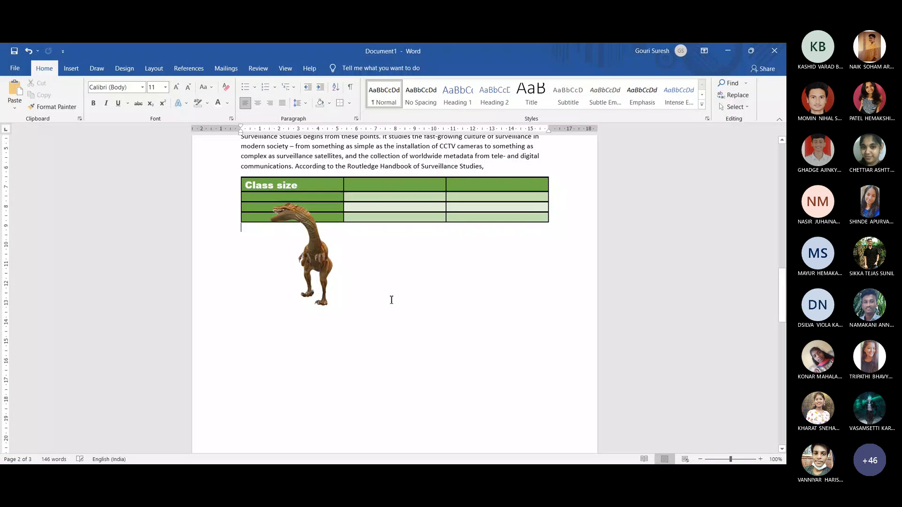
left_click_drag(301, 259, 523, 305)
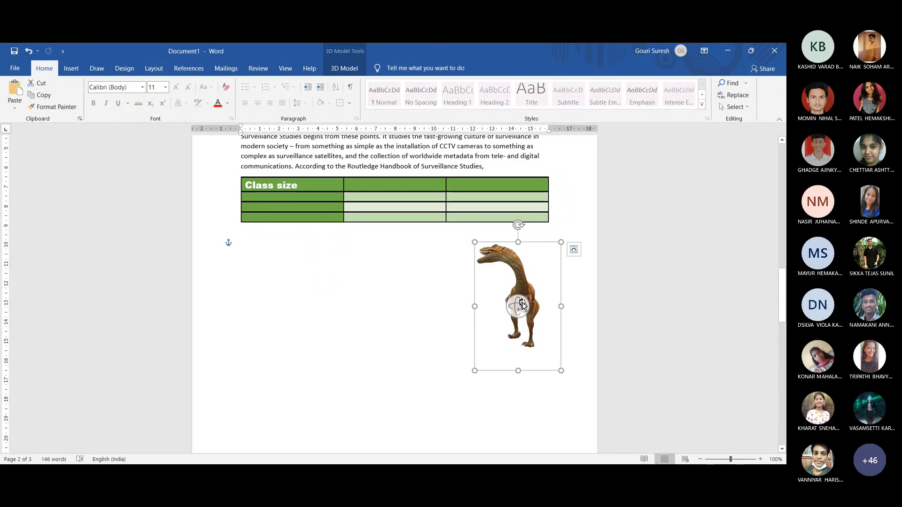
Insert an Organization Chart from the Hierarchy SmartArt graphics below the table and recolor it with the orange-and-gold Colorful scheme
left_click(71, 69)
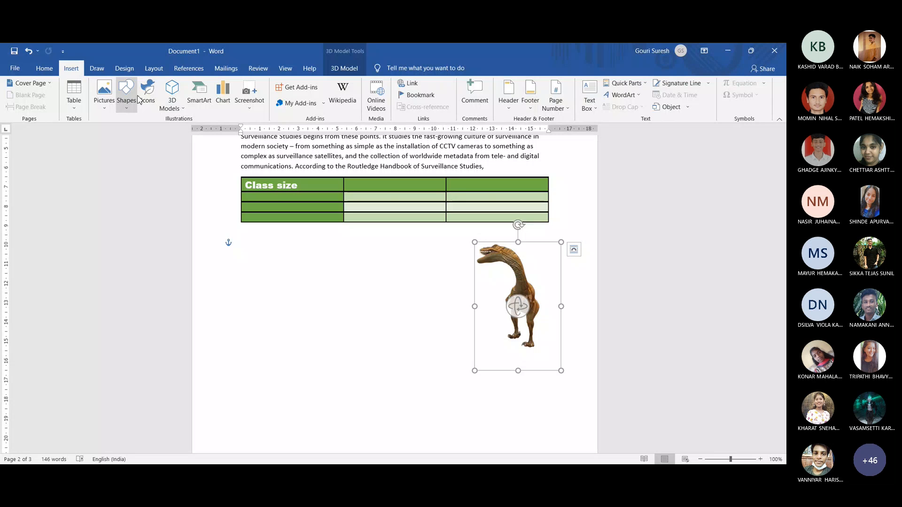
left_click(199, 99)
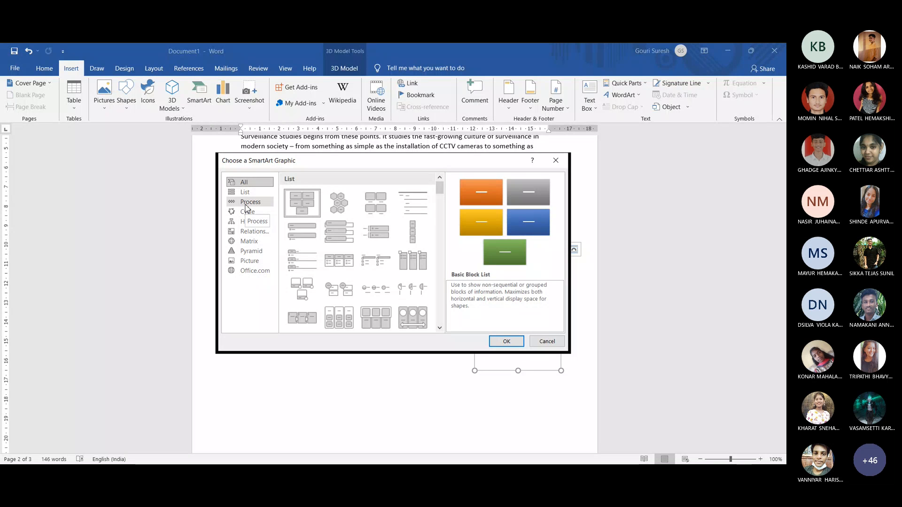
left_click(254, 222)
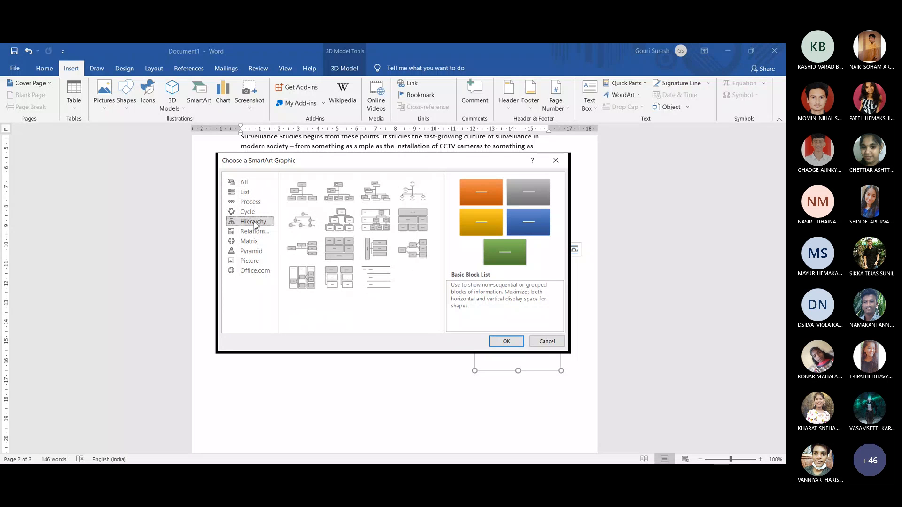
left_click(297, 200)
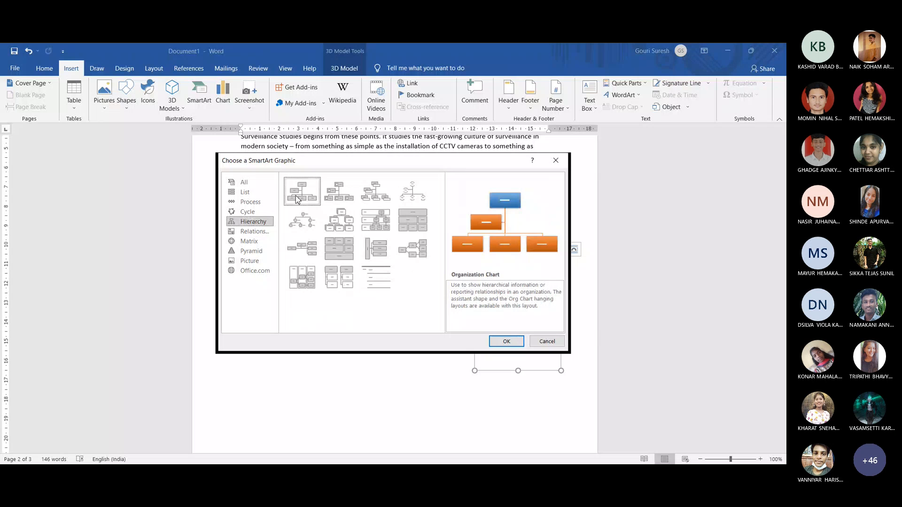
left_click(506, 342)
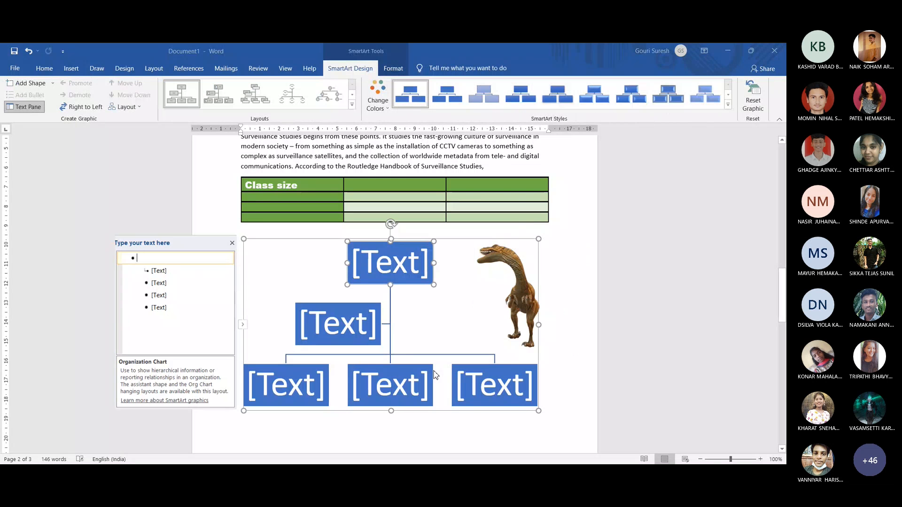
left_click(387, 110)
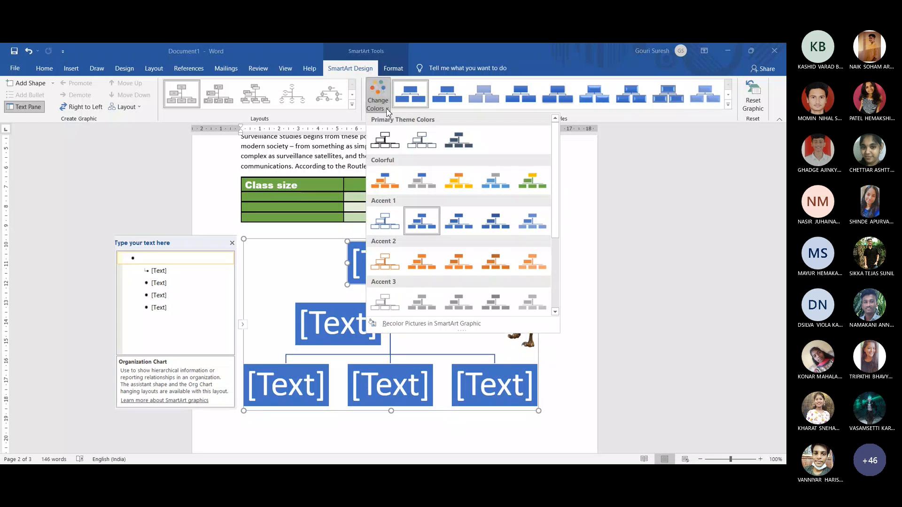
left_click(459, 178)
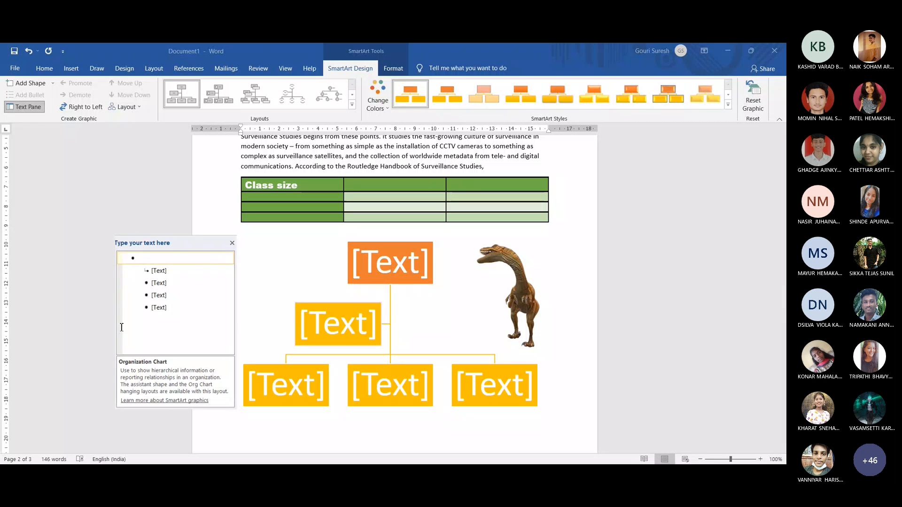
Set the text of the chart's top box to Arial Black in the blue theme color
left_click(378, 262)
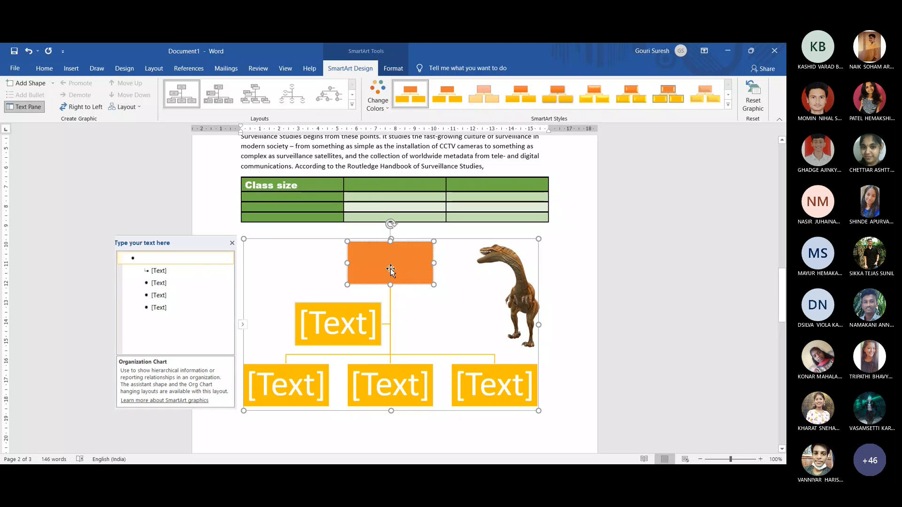
left_click(181, 255)
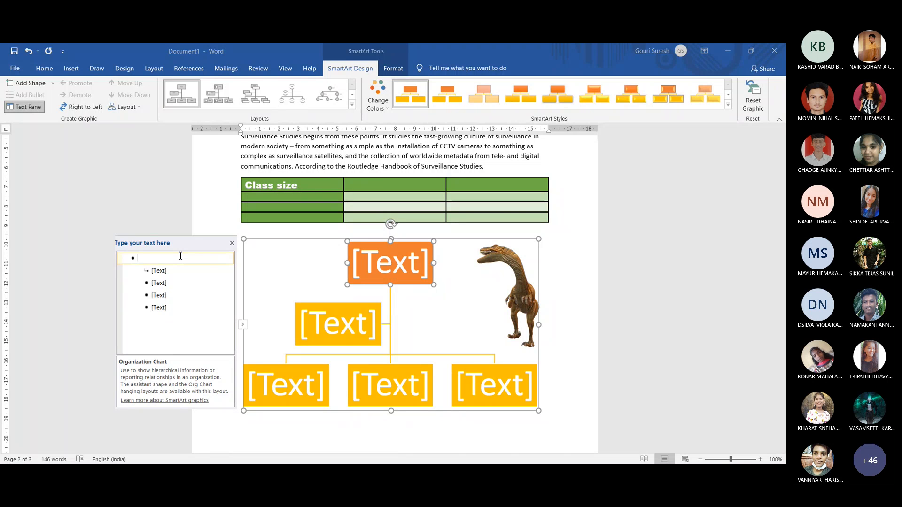
left_click(41, 69)
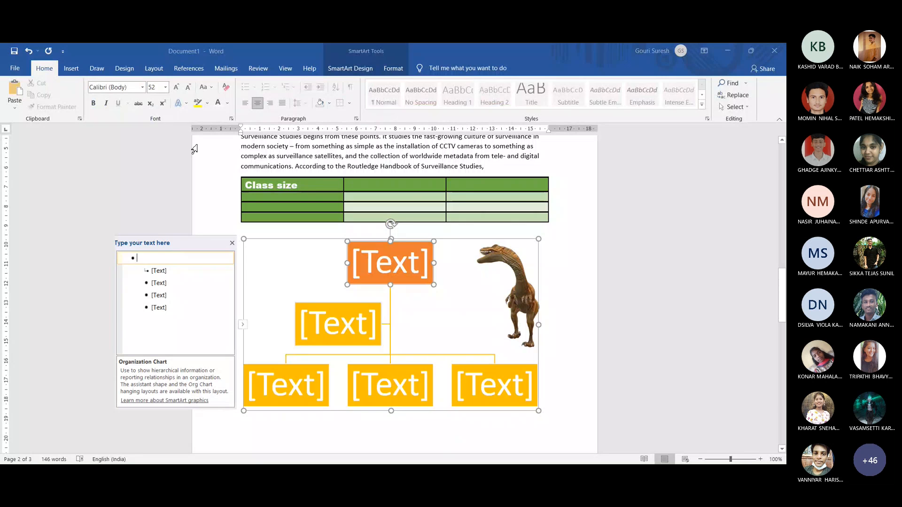
left_click(142, 87)
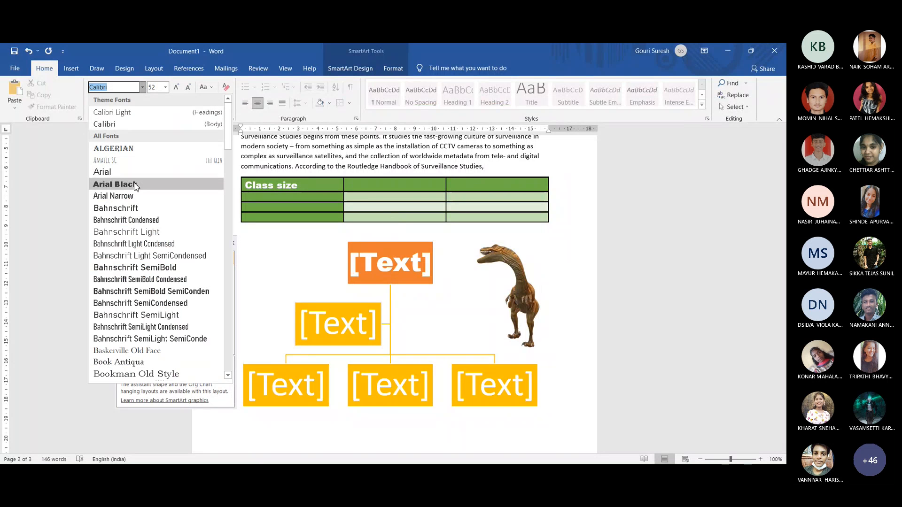
left_click(134, 185)
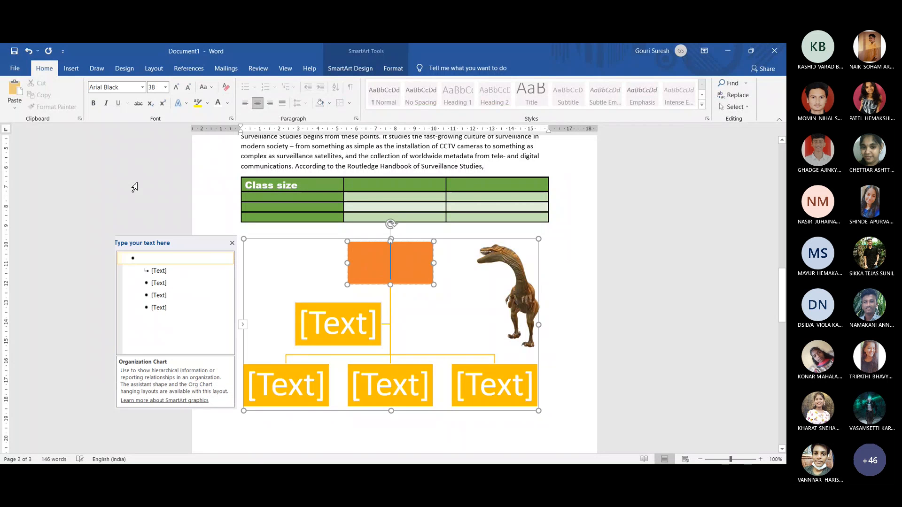
left_click(228, 103)
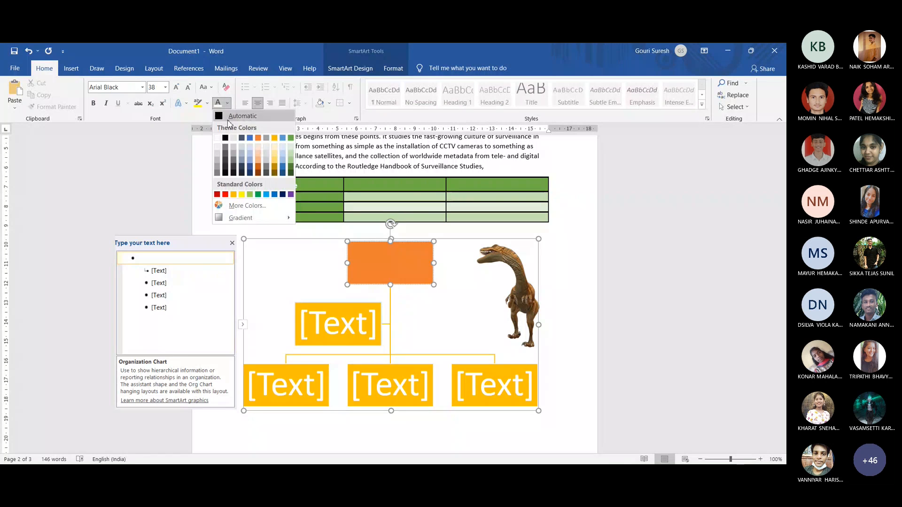
left_click(249, 138)
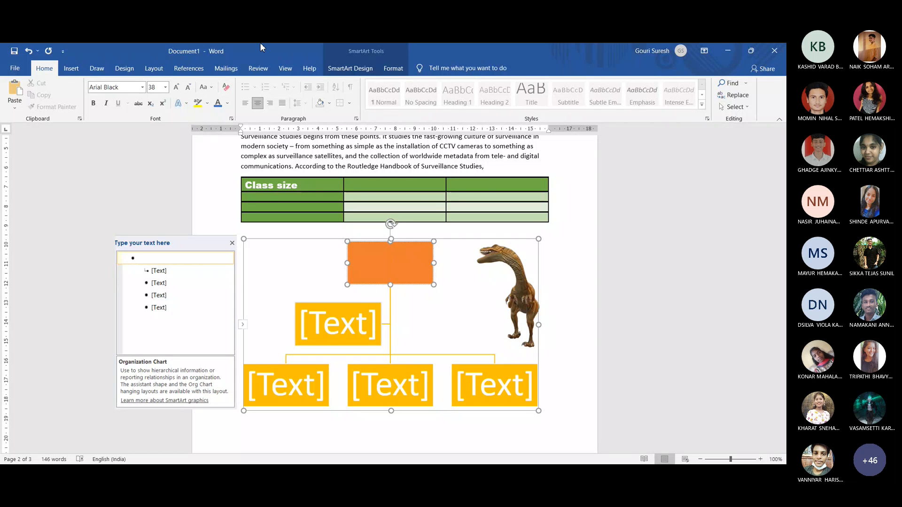
Delete the entire organization chart from the page
left_click(264, 239)
key("Delete")
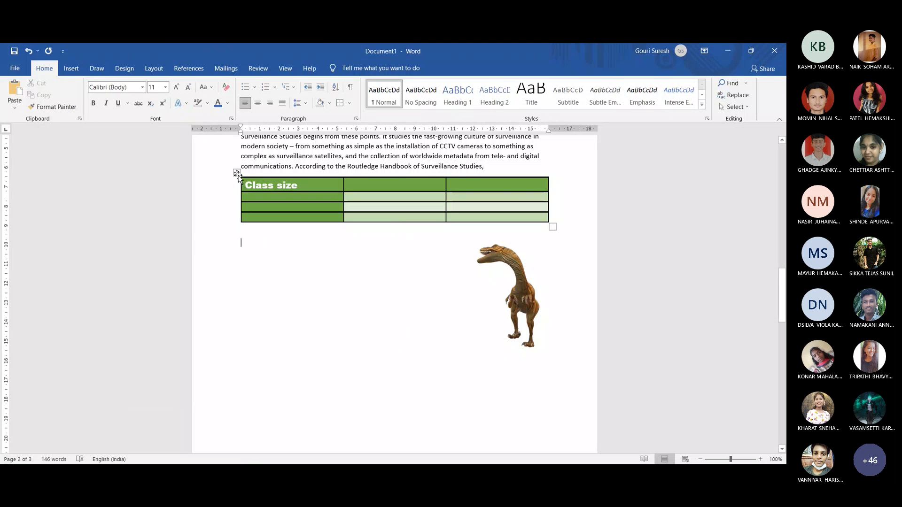
Delete the green "Class size" table and the dinosaur model from the report page
left_click(237, 173)
key("Delete")
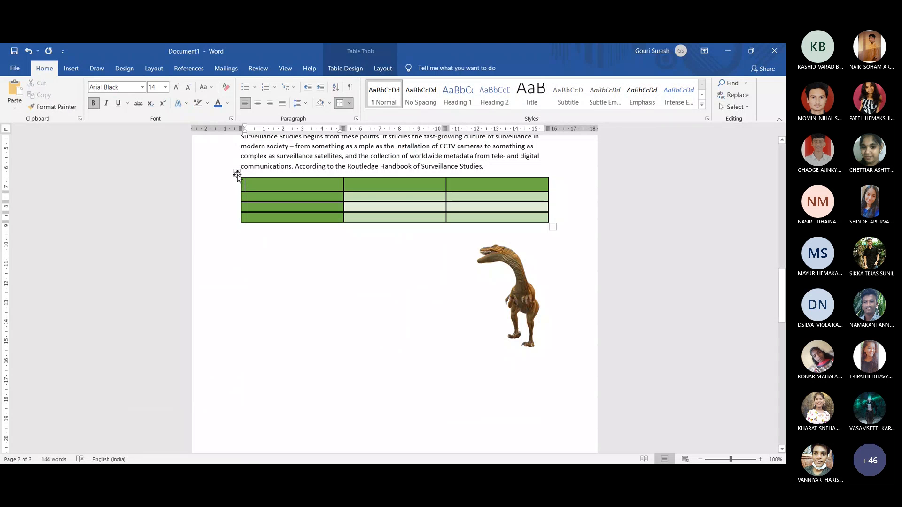
left_click(238, 173)
key("Delete")
left_click(237, 173)
right_click(284, 208)
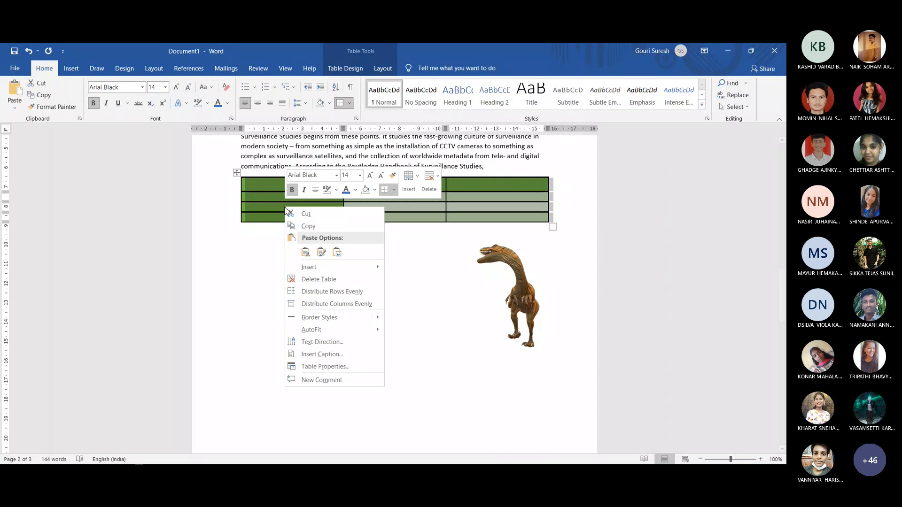
left_click(335, 281)
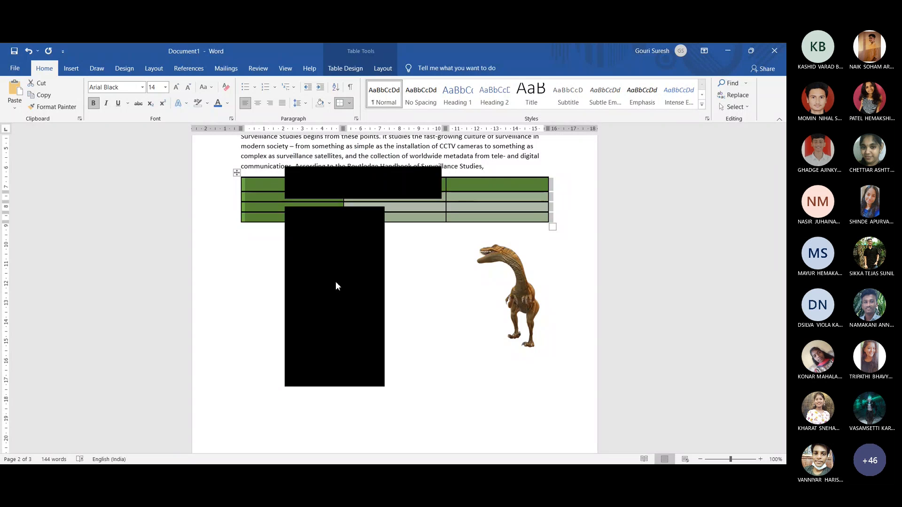
left_click(530, 269)
key("Delete")
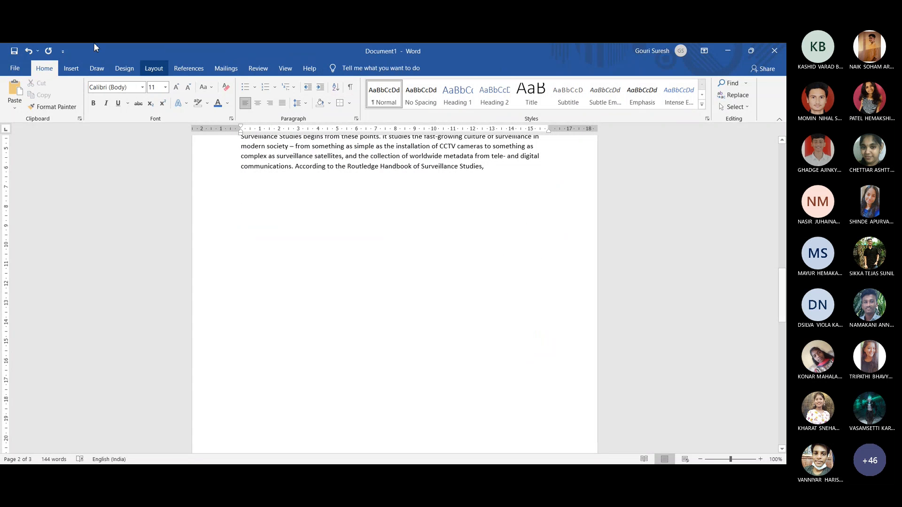
Write "citationmachine" on a line below the report paragraph and remove it again
left_click(72, 68)
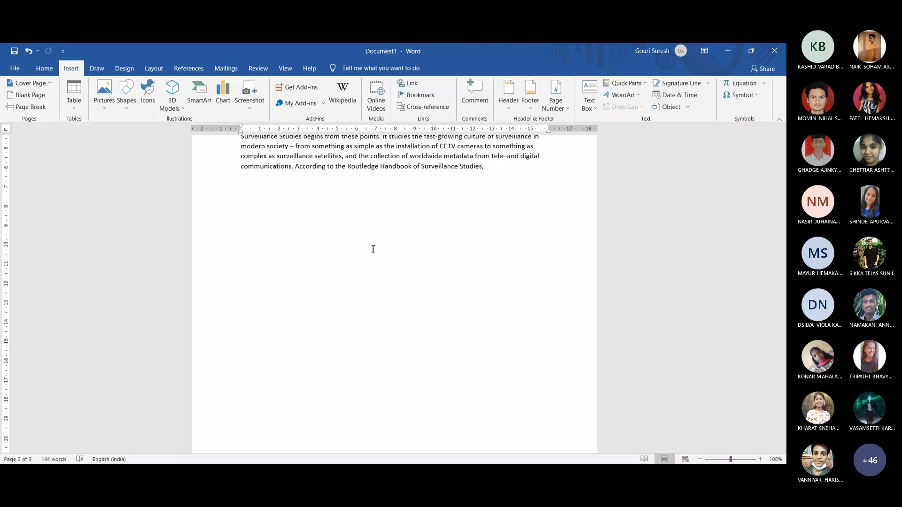
type("citatio")
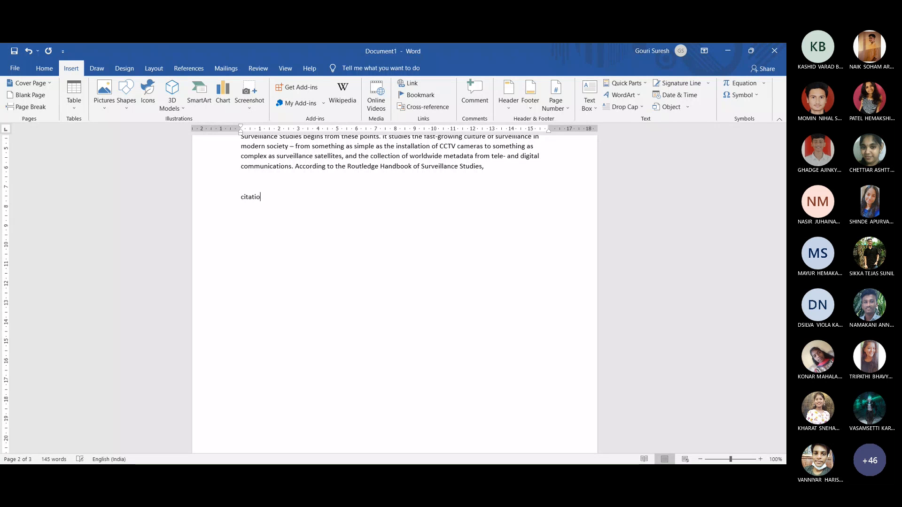
type("nmachine")
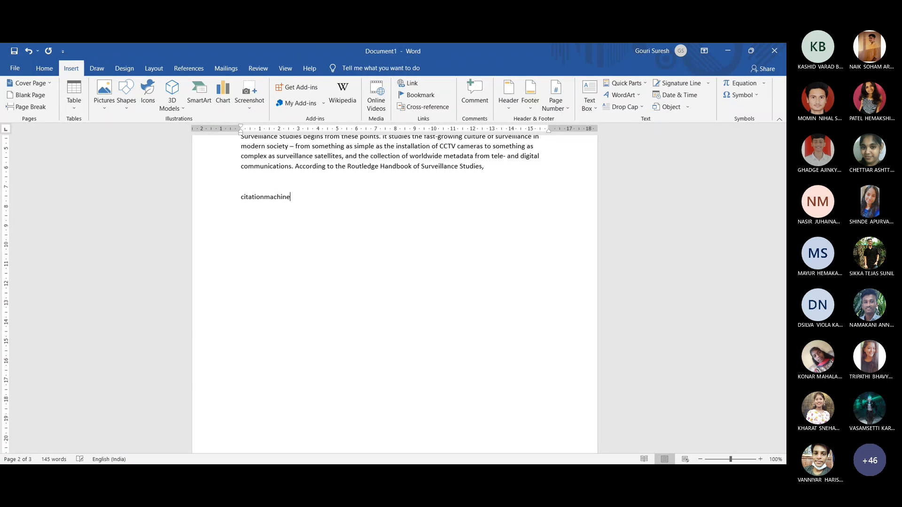
left_click_drag(292, 197, 238, 201)
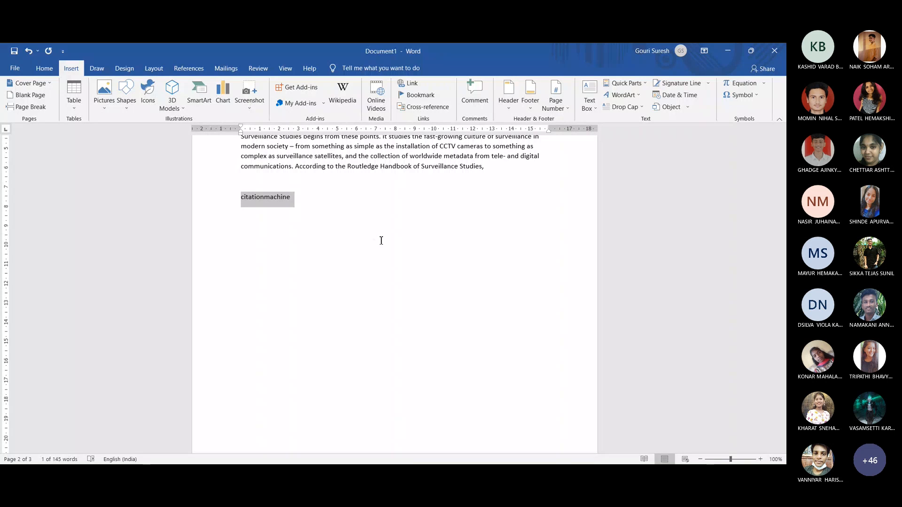
key("BackSpace")
key("BackSpace")
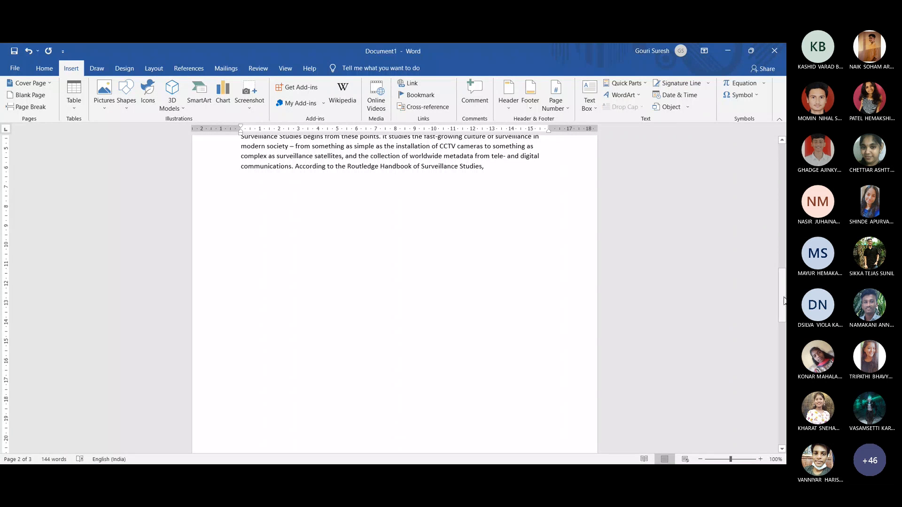
Add the comment "Ref. to soft copy on D Drive" to the report paragraph's opening words, from "In the third chapter" through "Philosopher Michel Foucault"
left_click_drag(784, 301, 781, 260)
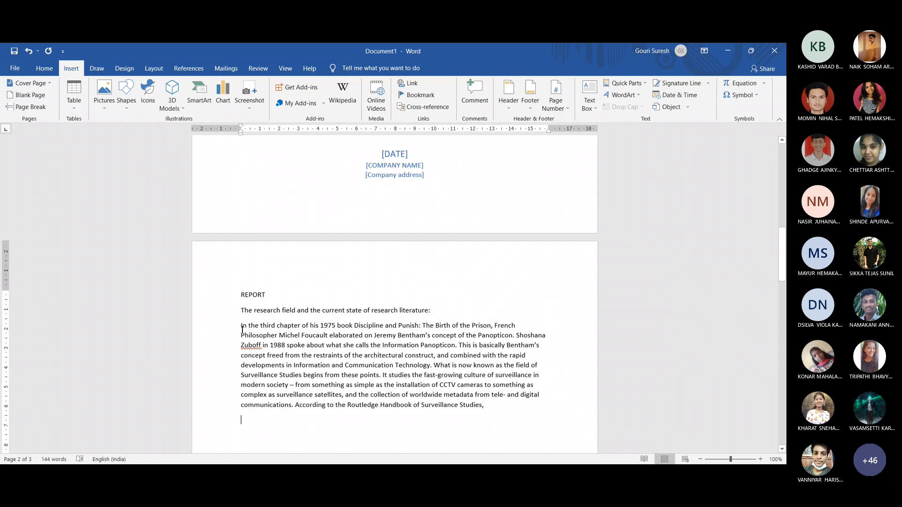
left_click_drag(241, 326, 331, 337)
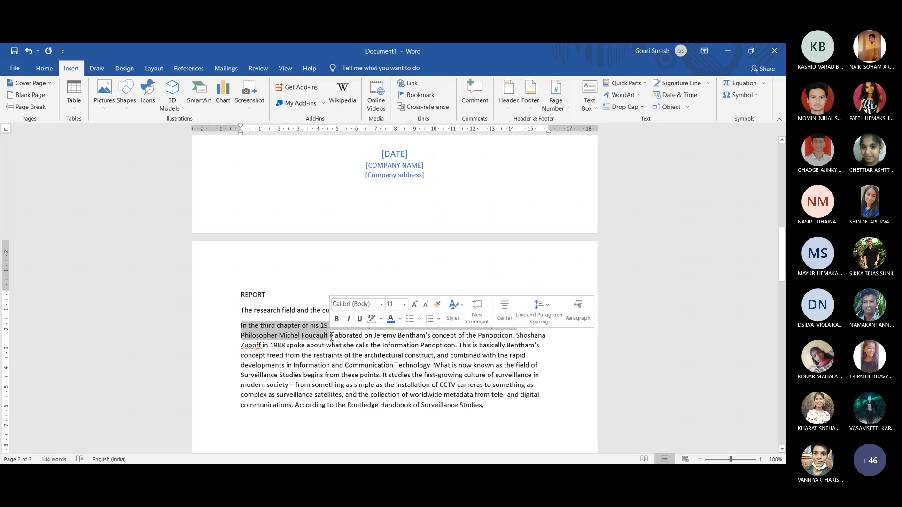
left_click(482, 94)
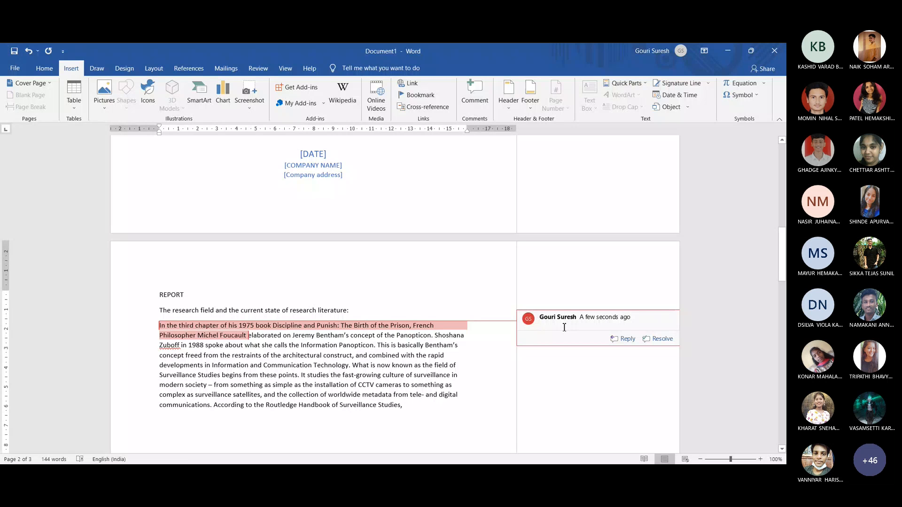
type("Ref. to soft copy on D Drive")
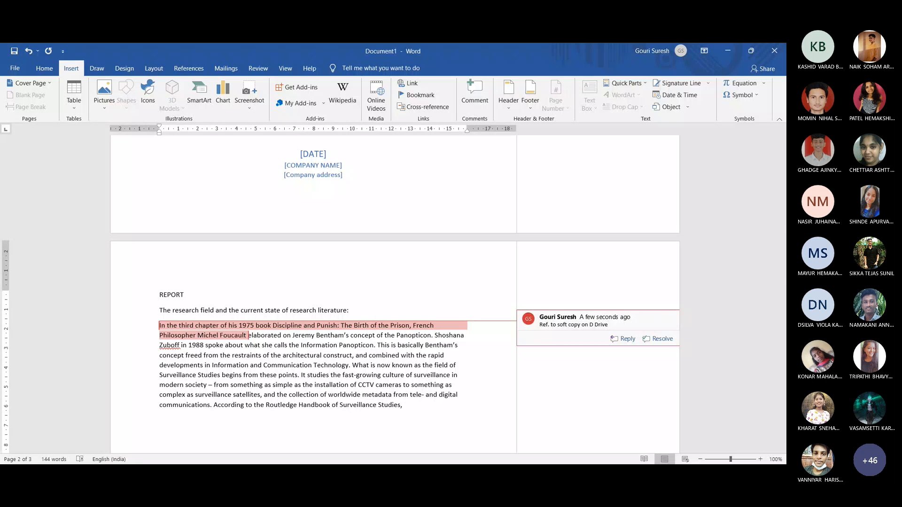
left_click(705, 306)
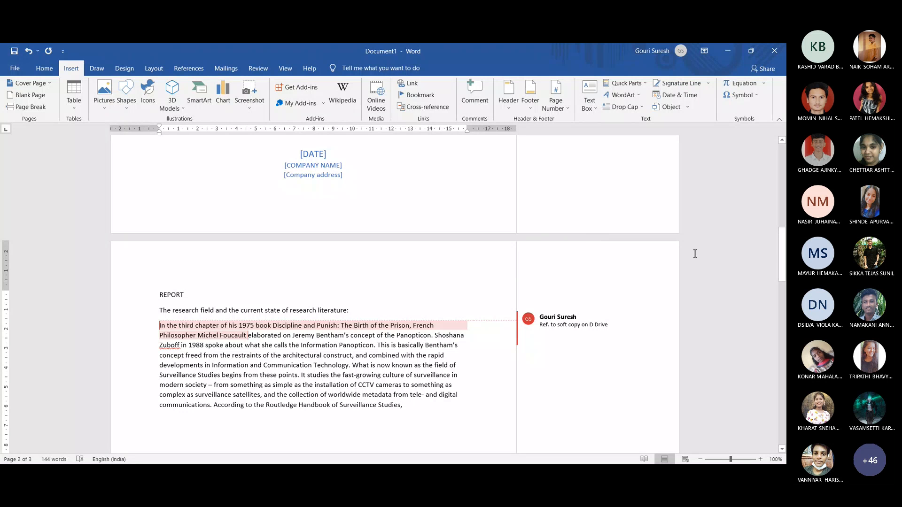
Insert the built-in Blank header on the report page, enter the author's first name in it, and close header editing
left_click_drag(782, 254, 782, 228)
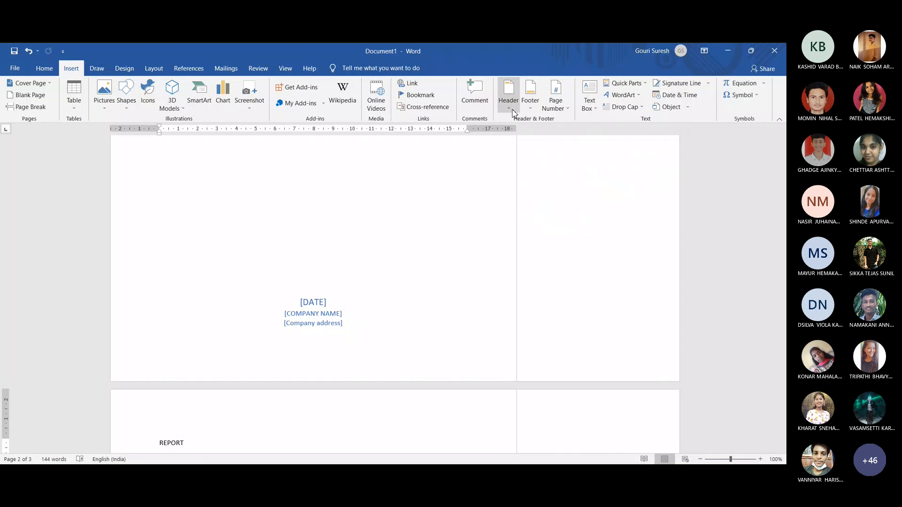
left_click(513, 112)
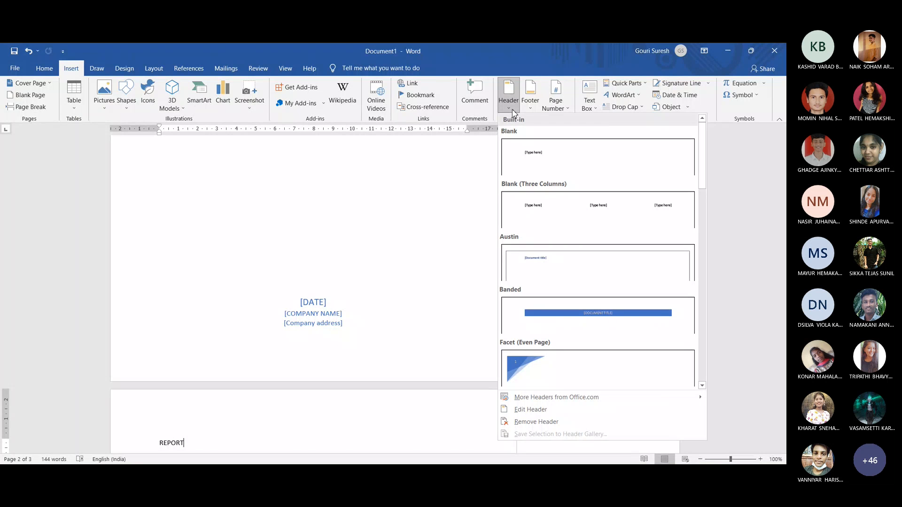
left_click(551, 156)
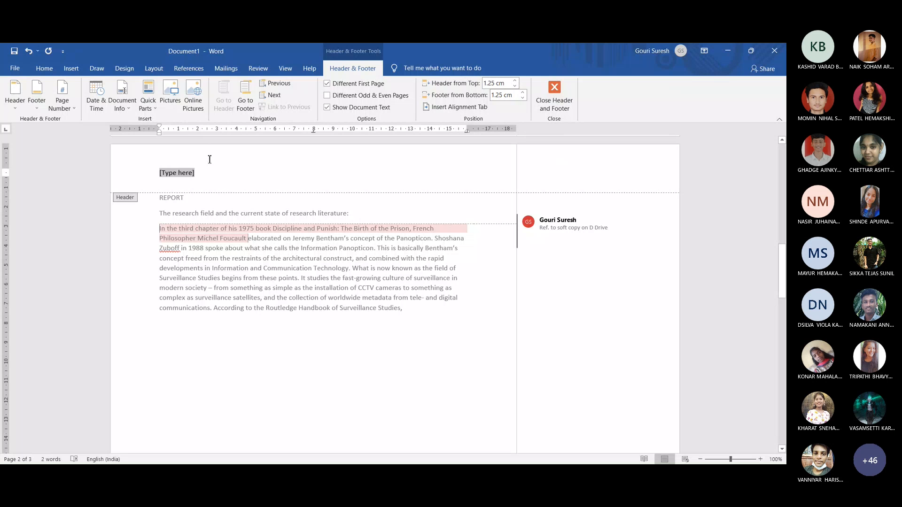
type("Gouri")
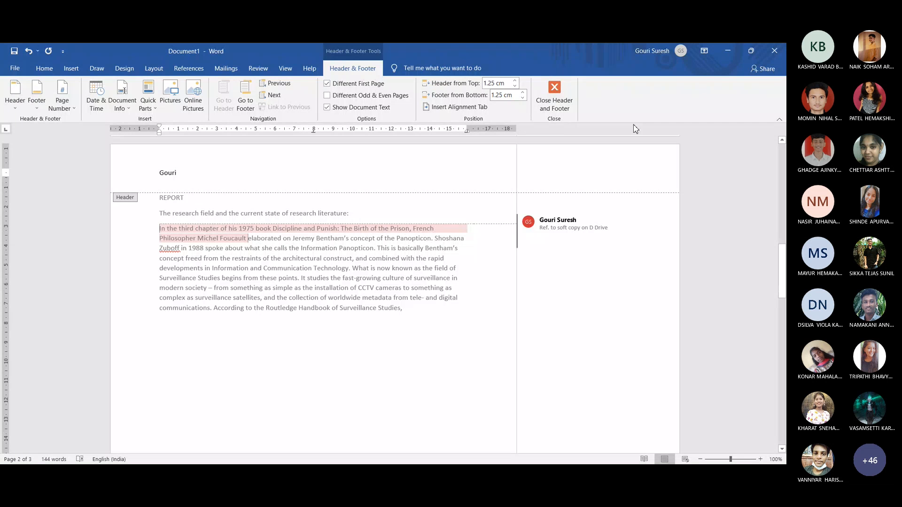
left_click(551, 98)
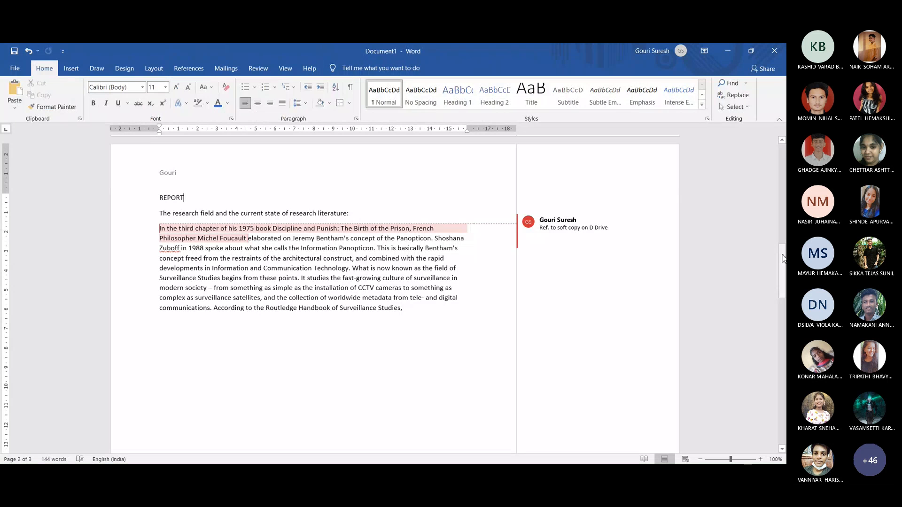
left_click_drag(783, 259, 785, 238)
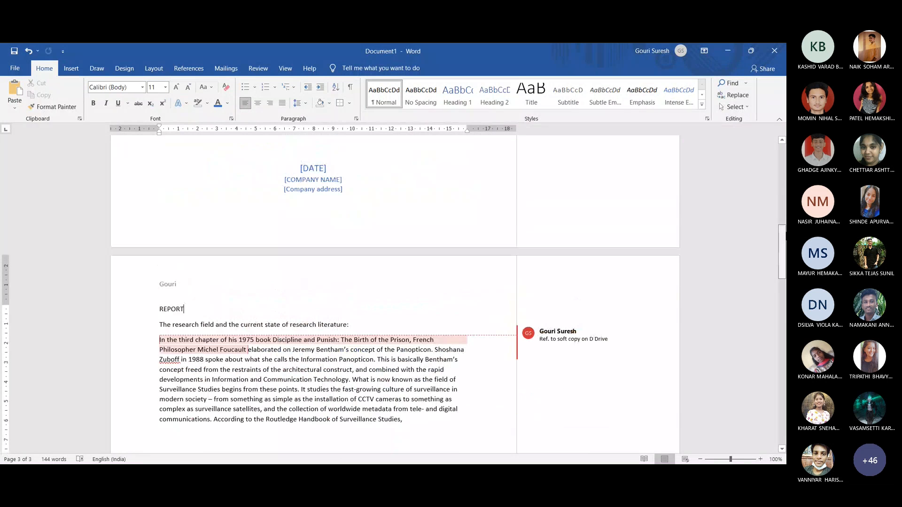
Insert the Accent Bar 2 page number at the bottom of the report page and replace its "Page" label with the author's first name
double_click(192, 288)
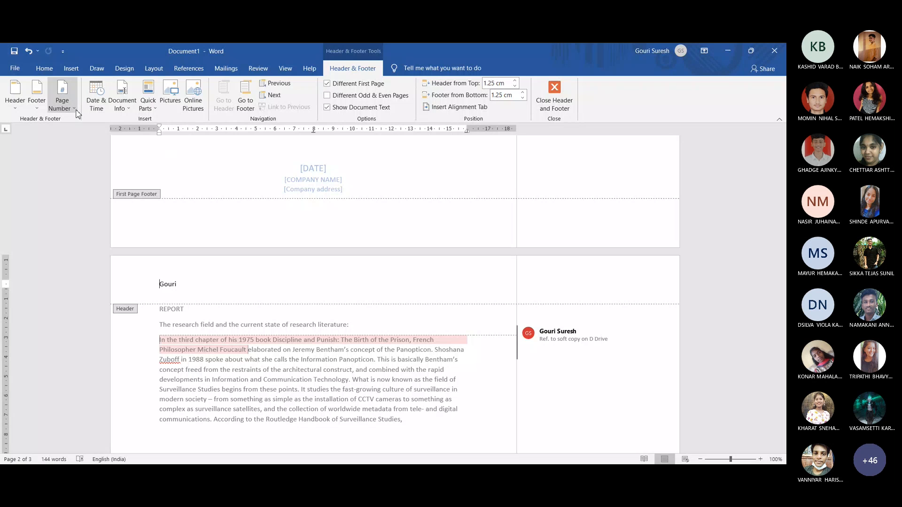
left_click(74, 109)
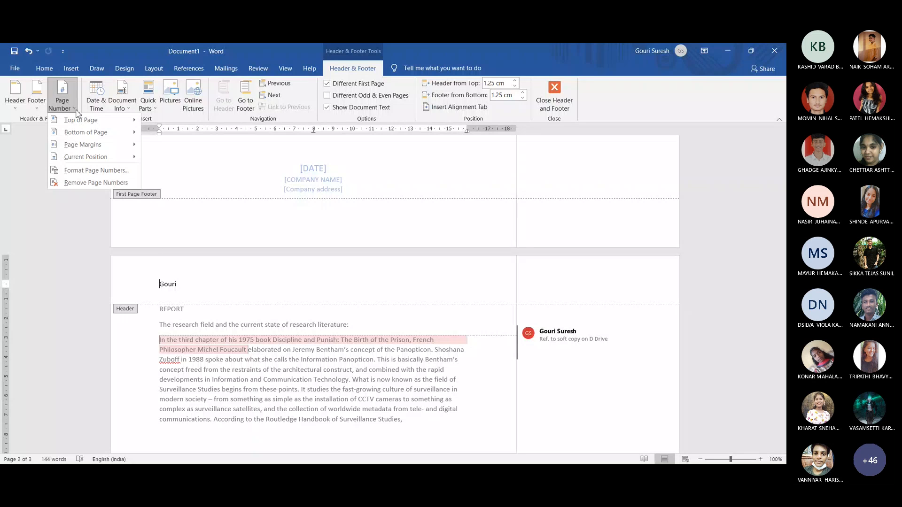
mouse_move(83, 121)
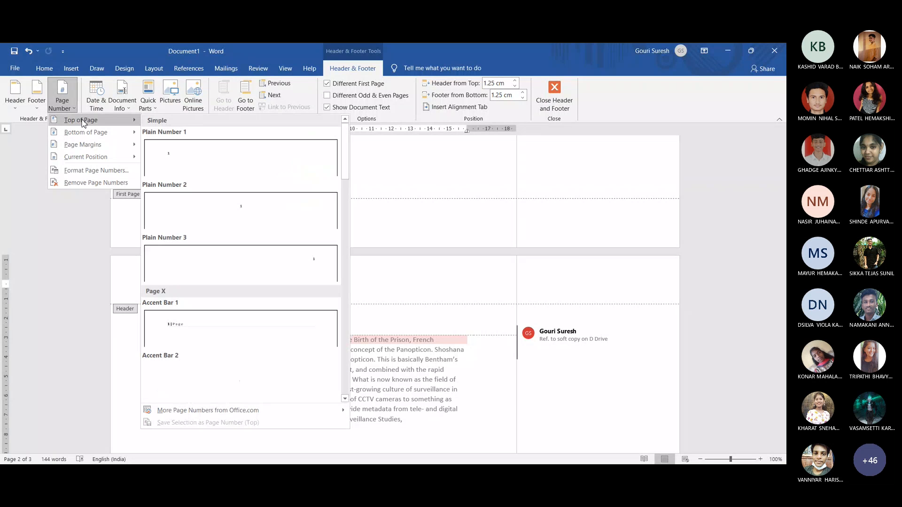
mouse_move(123, 133)
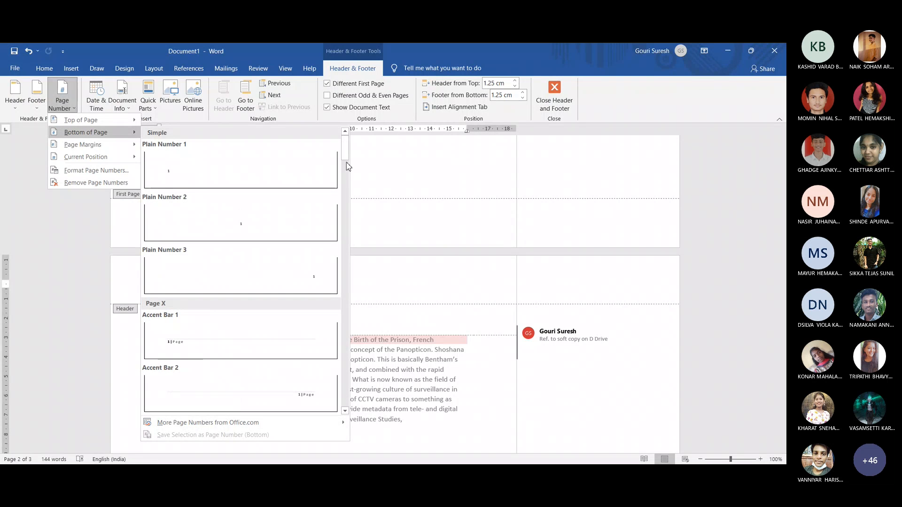
scroll(348, 153, "down", 1)
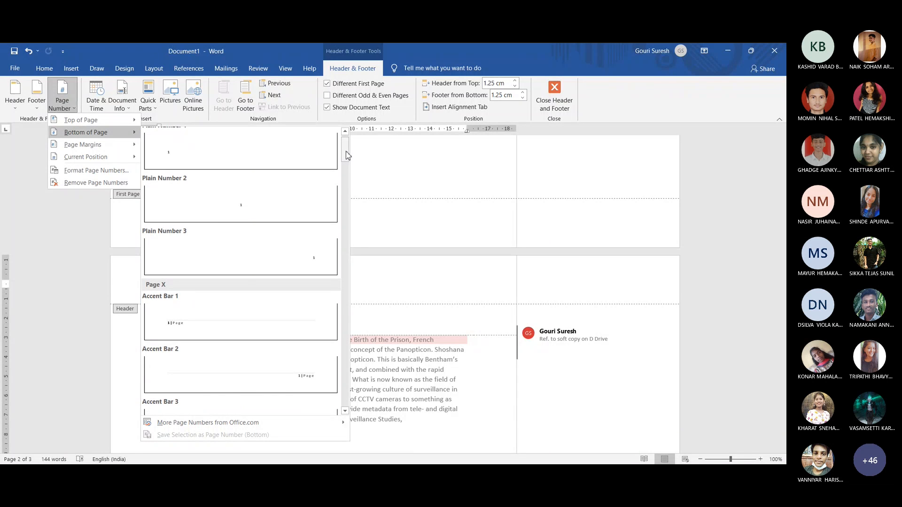
left_click_drag(347, 155, 348, 180)
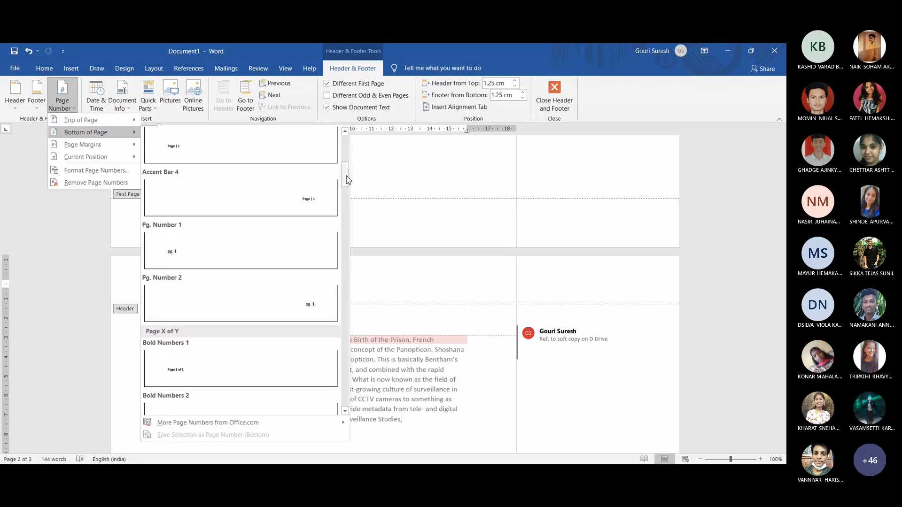
left_click_drag(346, 176, 348, 196)
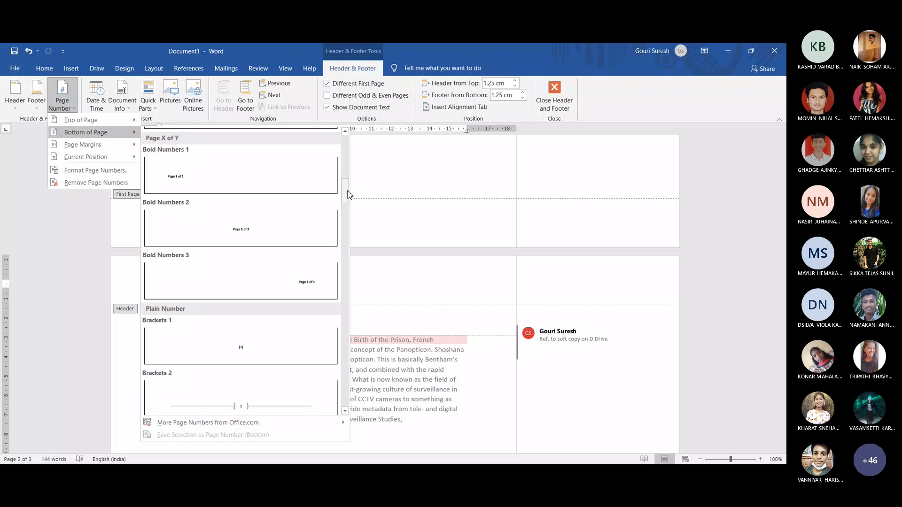
left_click_drag(349, 195, 349, 242)
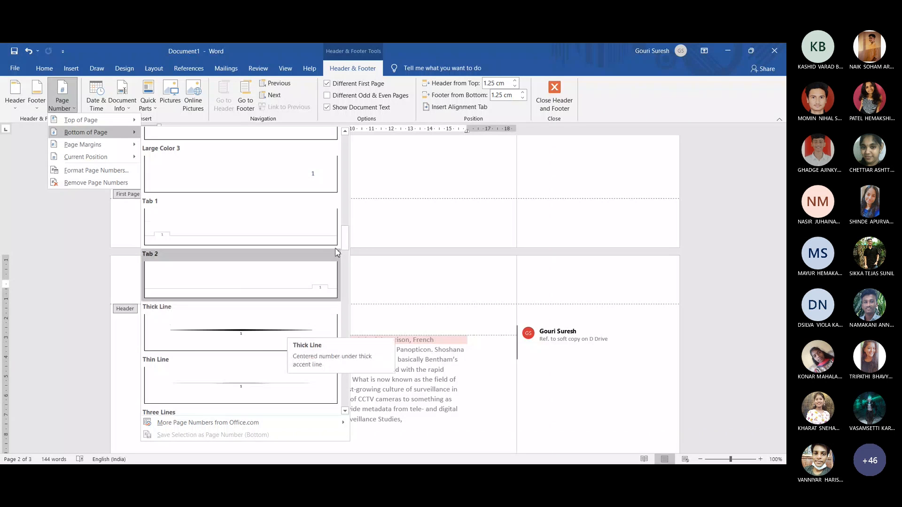
scroll(337, 252, "down", 5)
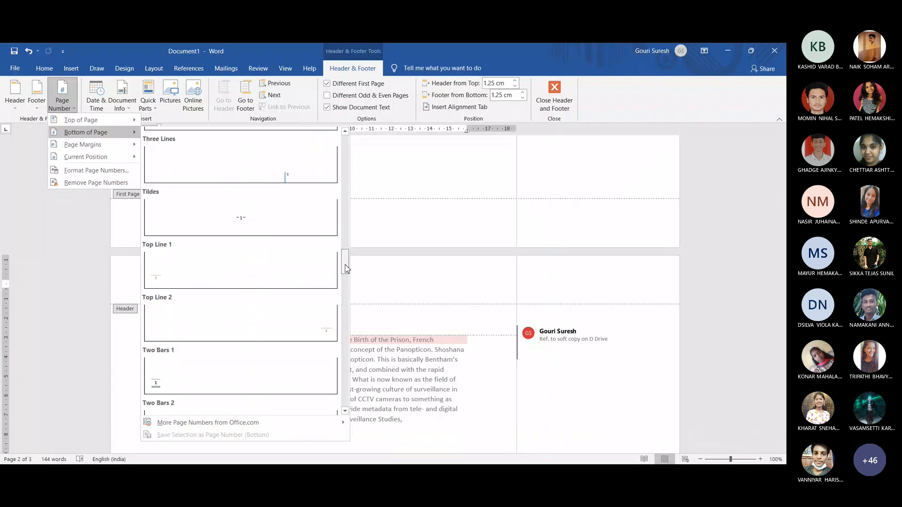
left_click_drag(346, 269, 345, 148)
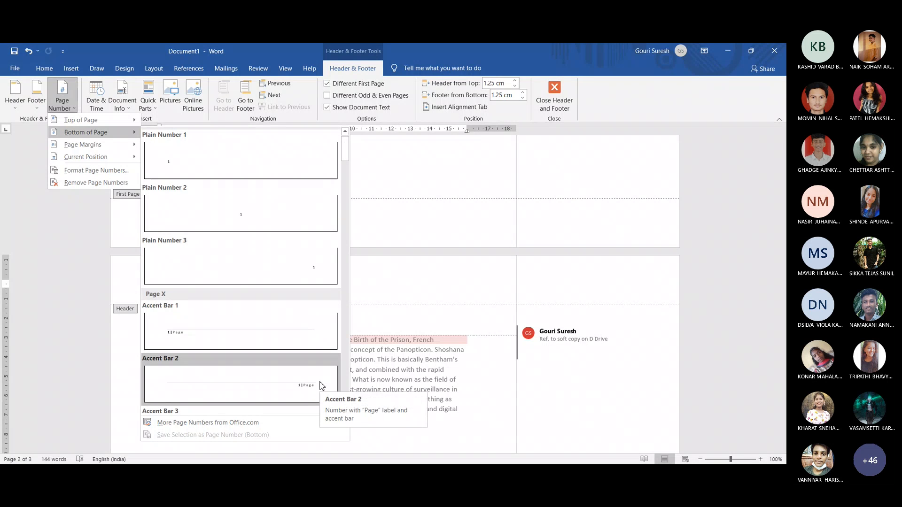
left_click(321, 386)
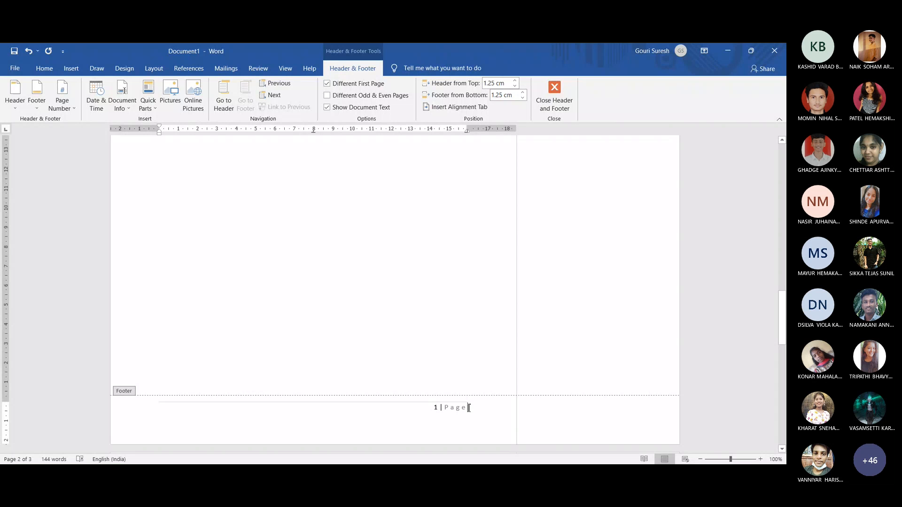
left_click_drag(468, 408, 446, 408)
type("Gouri")
Remove the header from the document and close header and footer editing
scroll(768, 144, "up", 15)
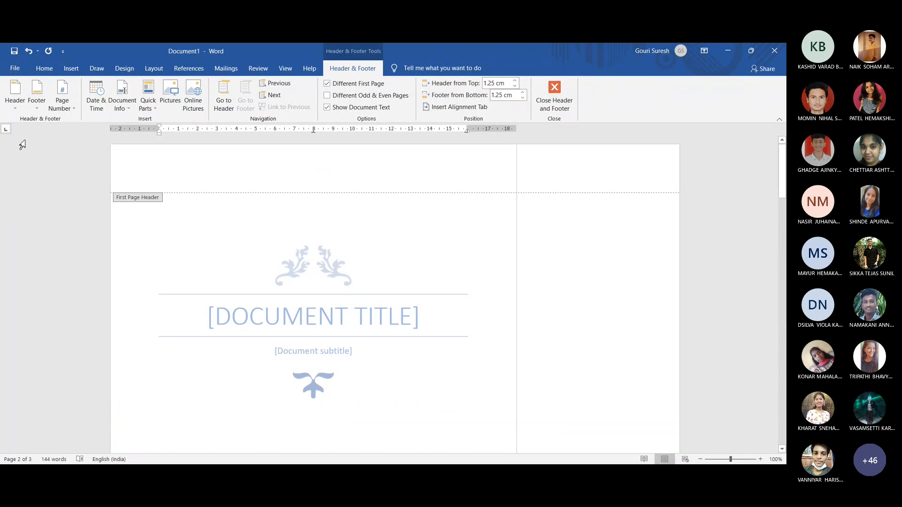
left_click(20, 109)
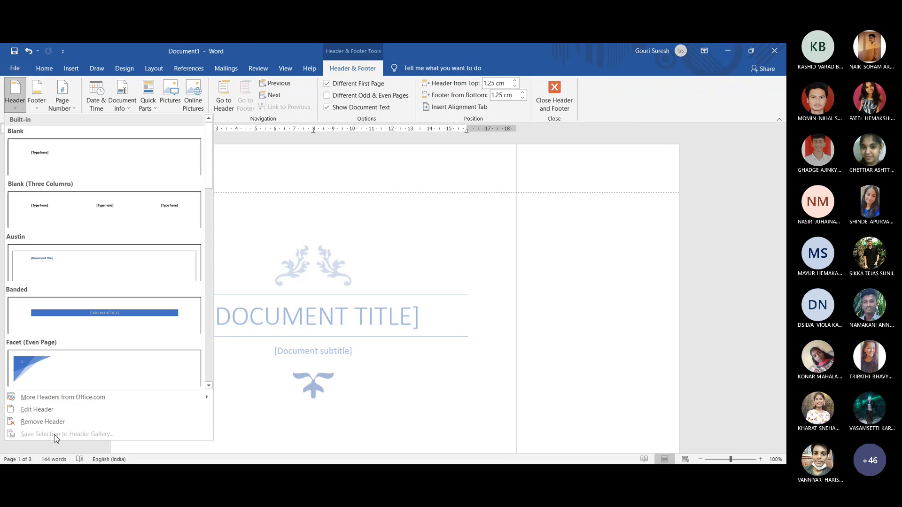
left_click(64, 422)
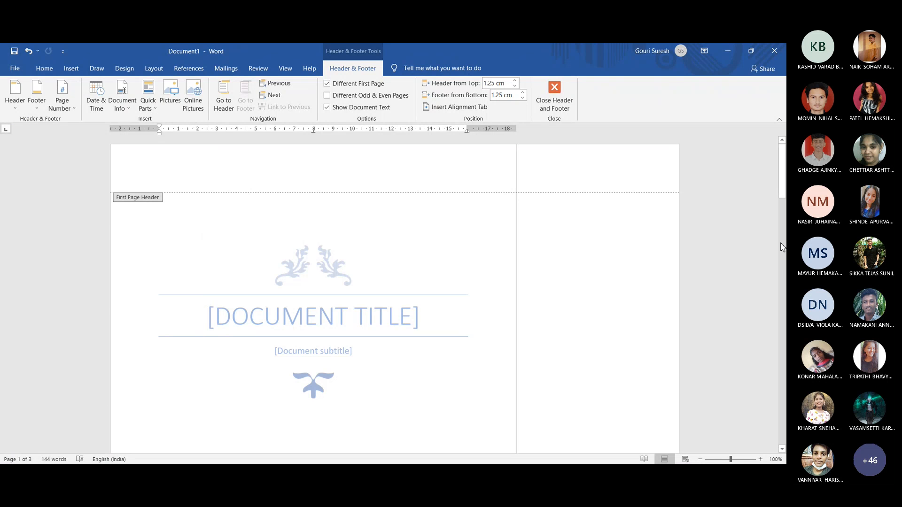
scroll(731, 260, "down", 8)
scroll(732, 260, "down", 10)
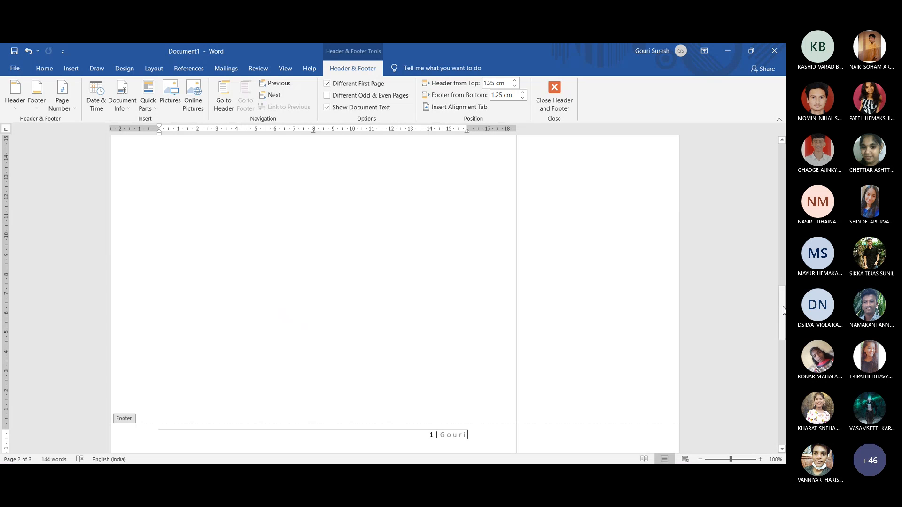
scroll(784, 296, "up", 2)
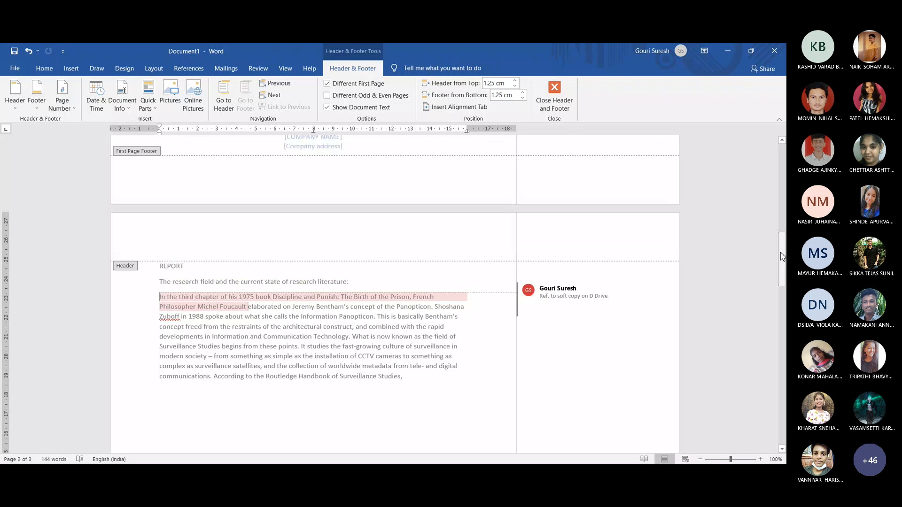
left_click(565, 93)
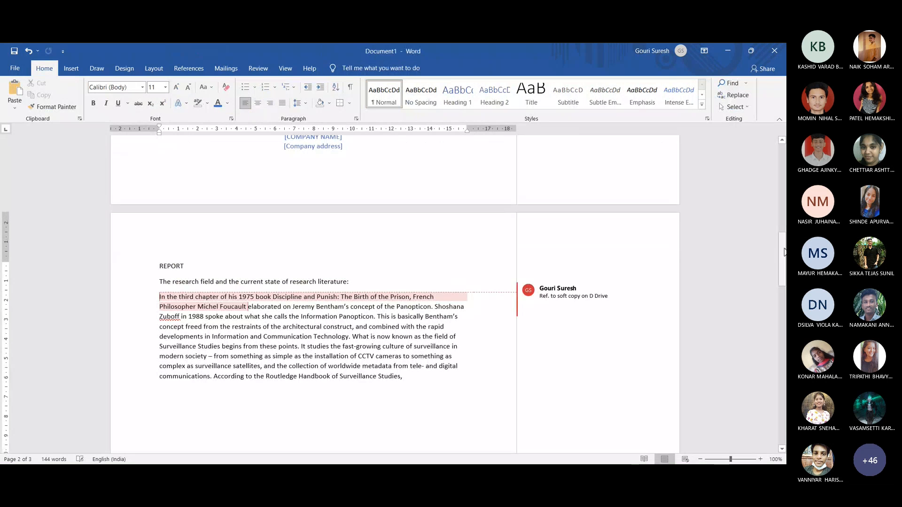
Remove the page-number footer from the report page
left_click_drag(783, 253, 783, 310)
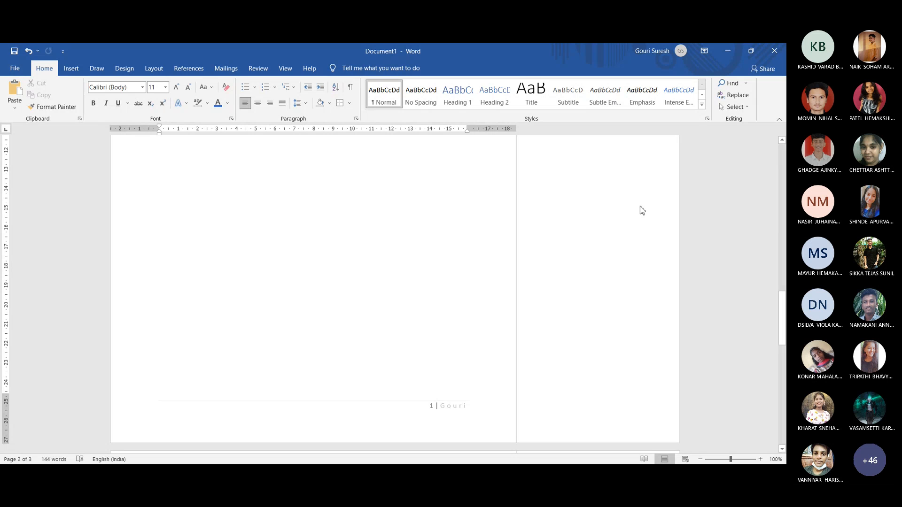
left_click(80, 69)
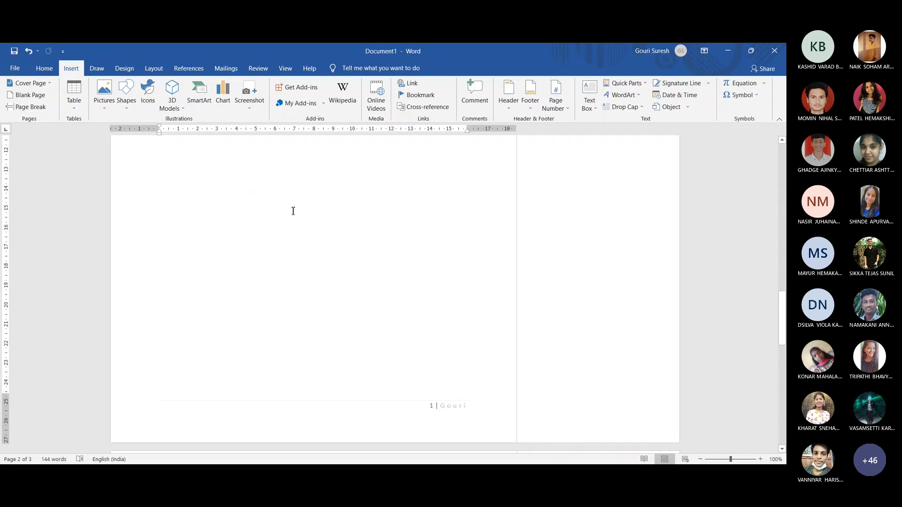
left_click(531, 106)
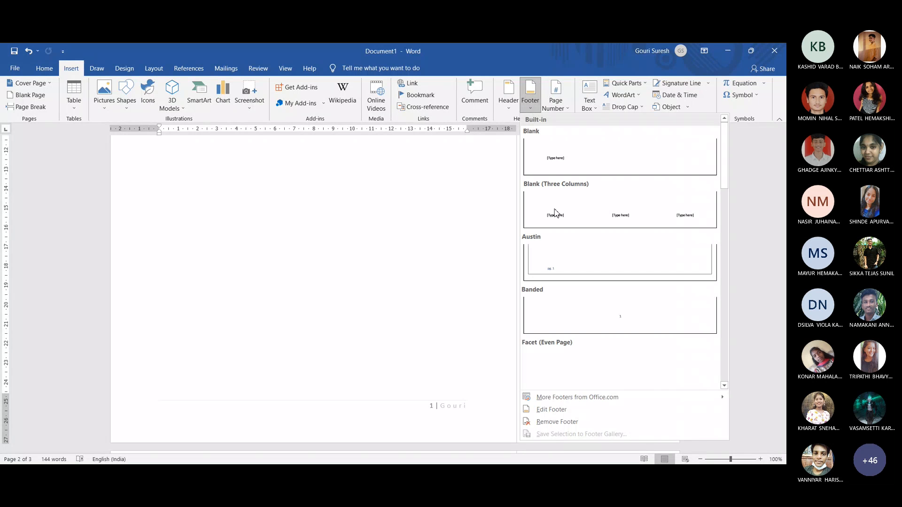
left_click(558, 422)
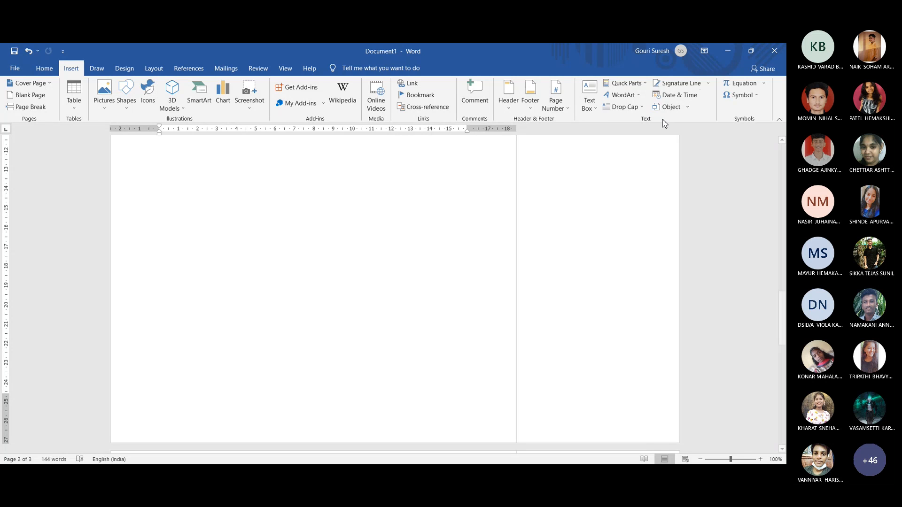
Look through the signature line options, the built-in equations and the additional equations from Office.com without inserting any
left_click(709, 87)
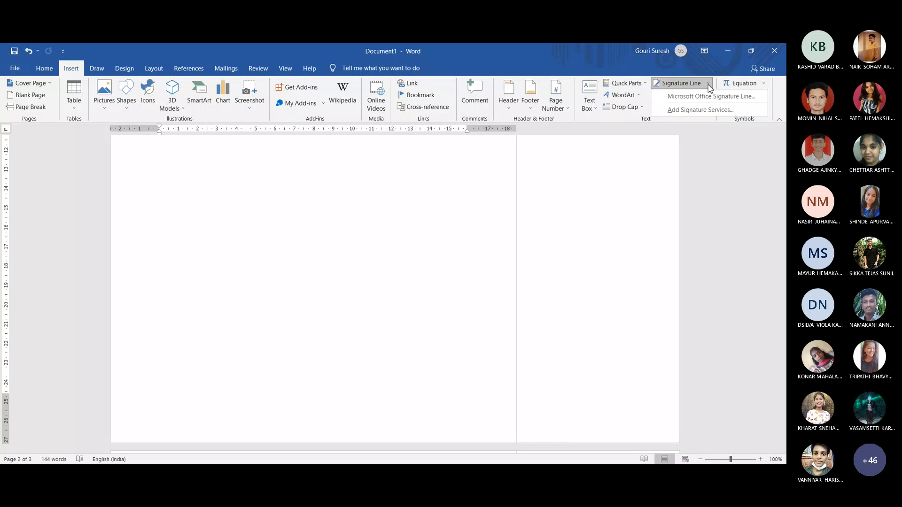
left_click(765, 85)
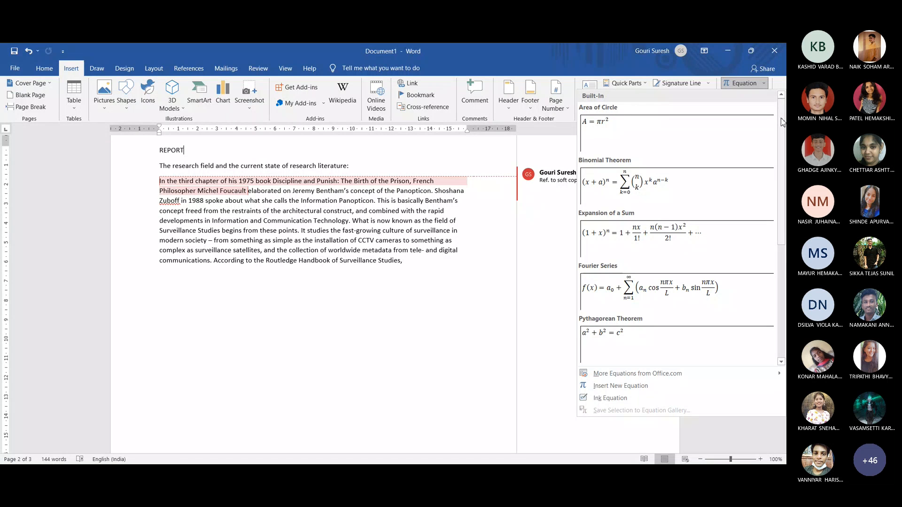
left_click_drag(781, 122, 673, 376)
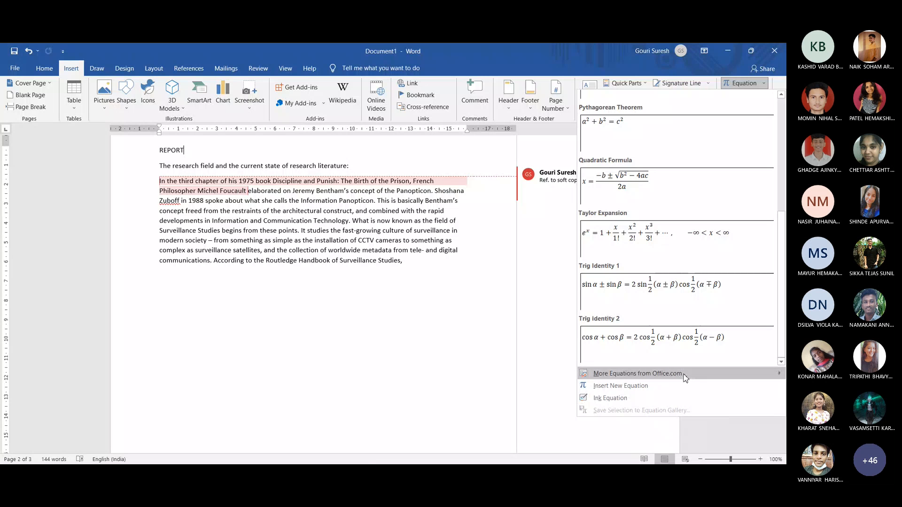
mouse_move(685, 378)
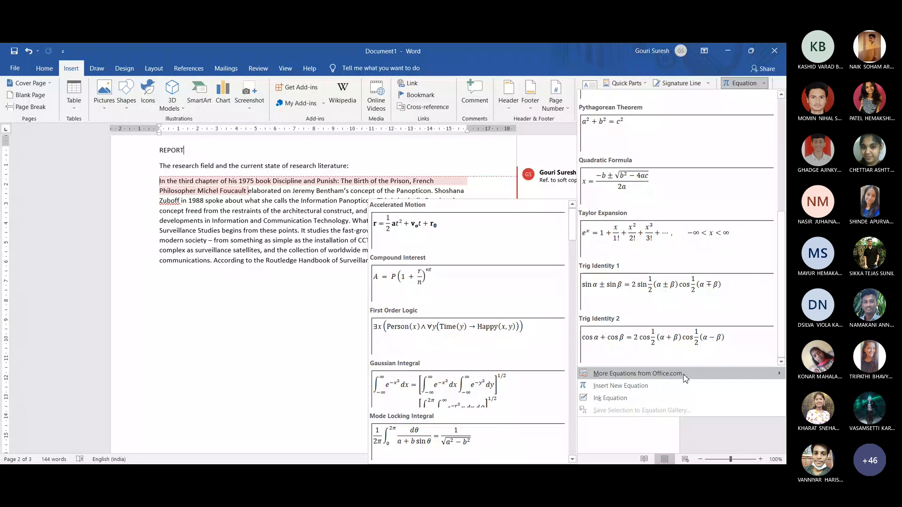
left_click(330, 410)
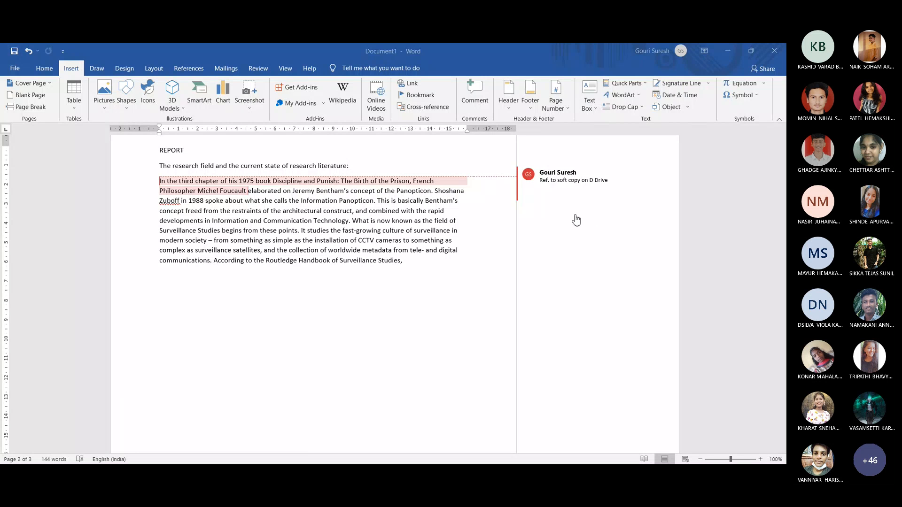
left_click(619, 70)
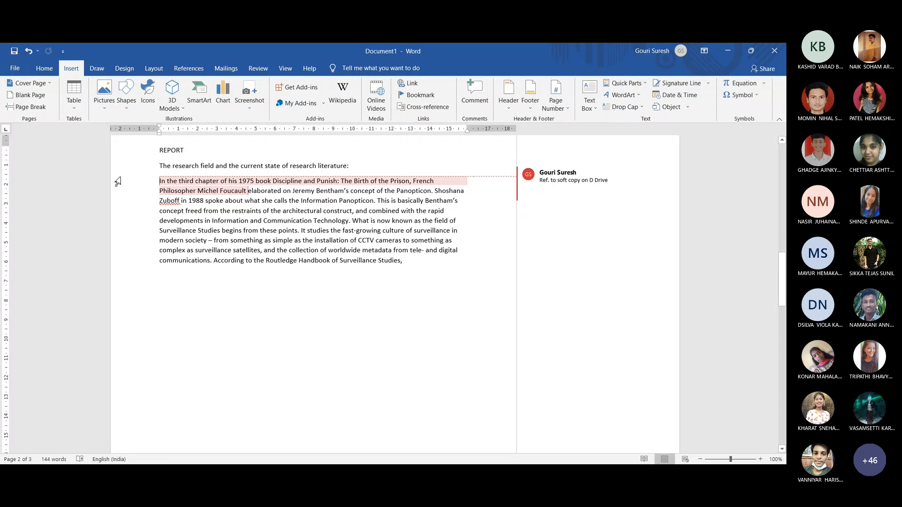
Apply the built-in document style set whose first heading has a solid blue band
left_click(125, 71)
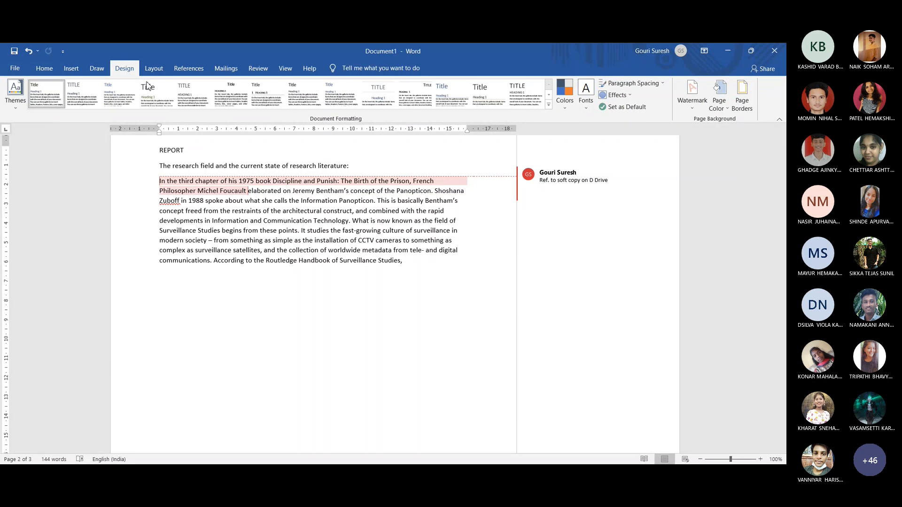
left_click(549, 106)
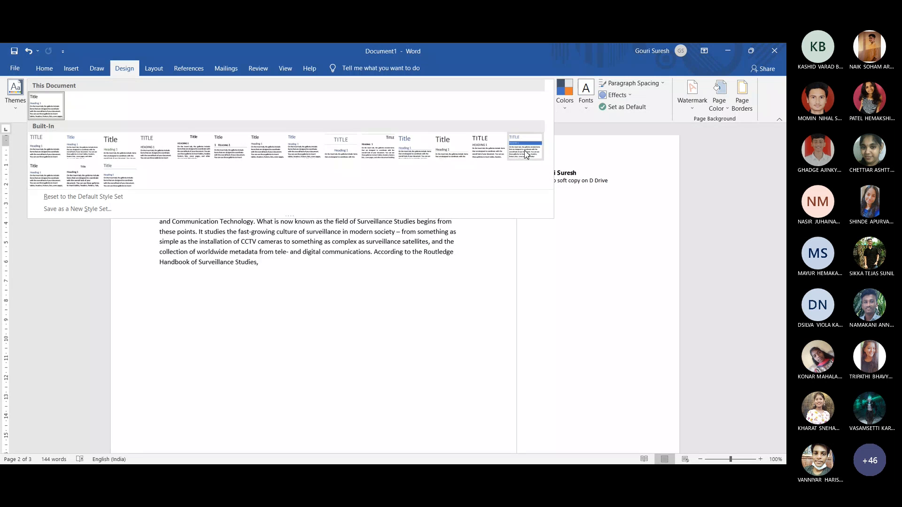
left_click(527, 155)
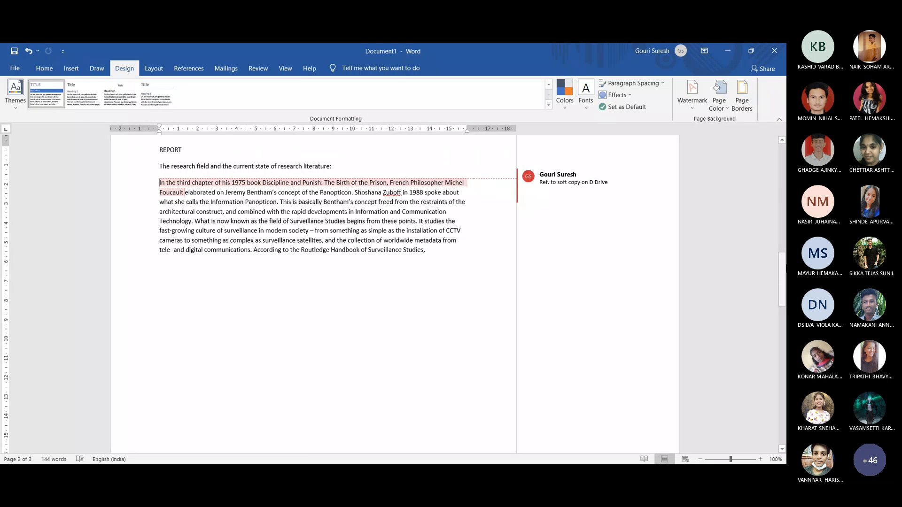
Delete the comment "Ref. to soft copy on D Drive" from the report paragraph
left_click_drag(782, 269, 782, 245)
left_click(548, 316)
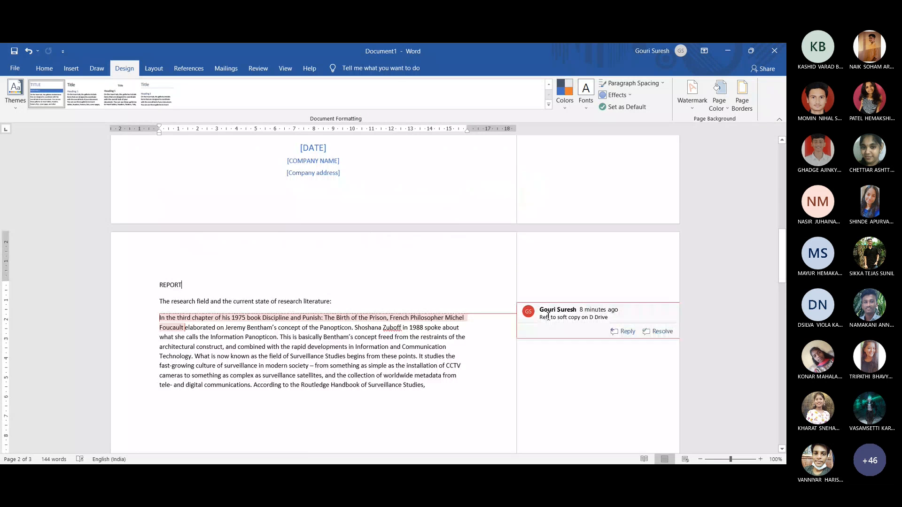
right_click(647, 319)
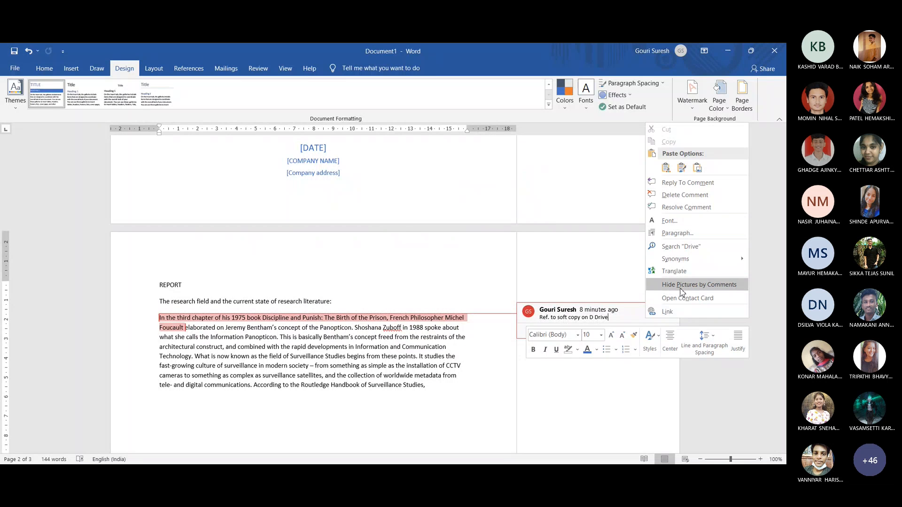
left_click(710, 194)
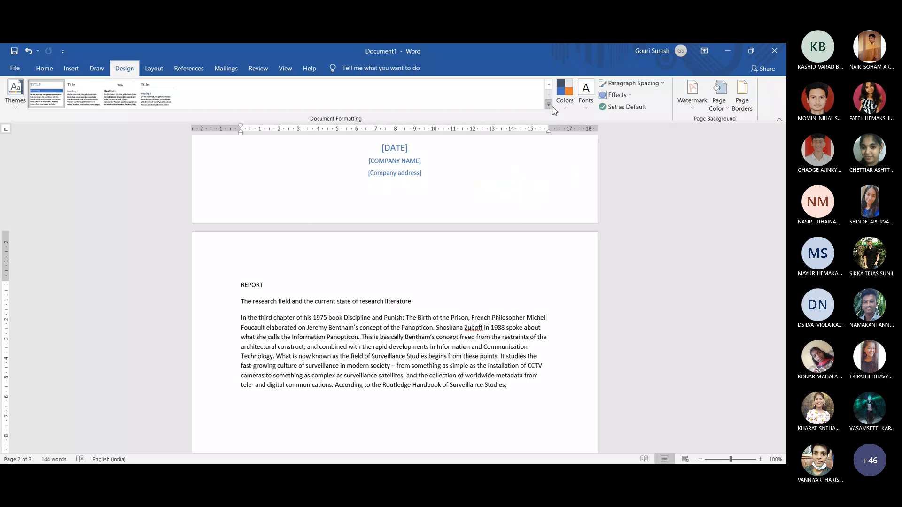
left_click(548, 105)
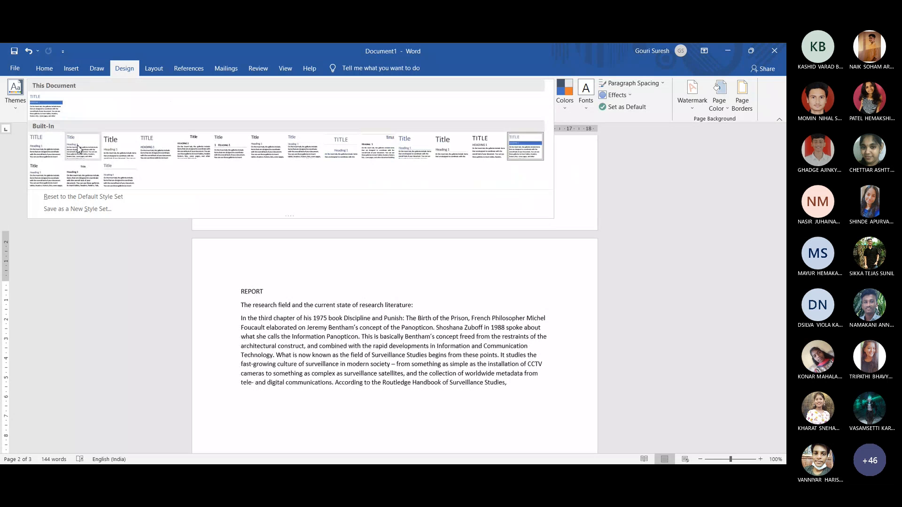
left_click(245, 286)
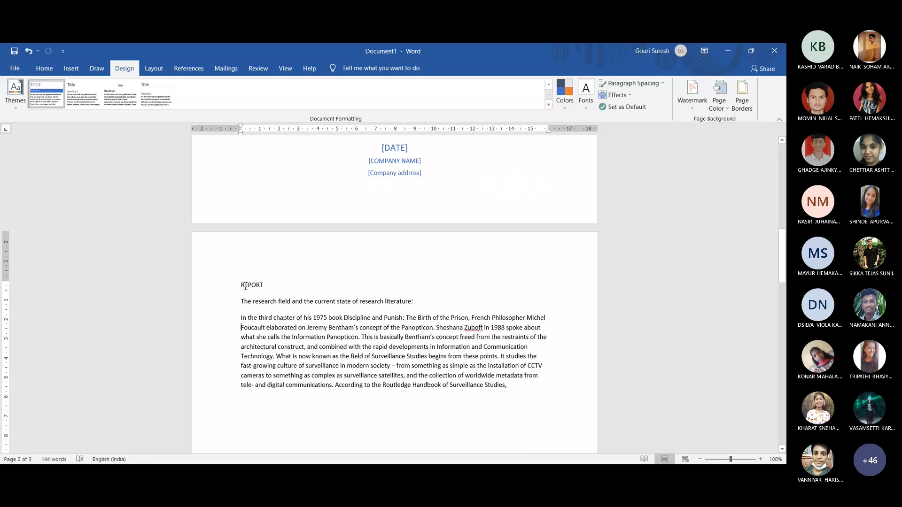
Select the report text and reapply the style set listed for this document
left_click_drag(241, 286, 507, 386)
left_click(549, 106)
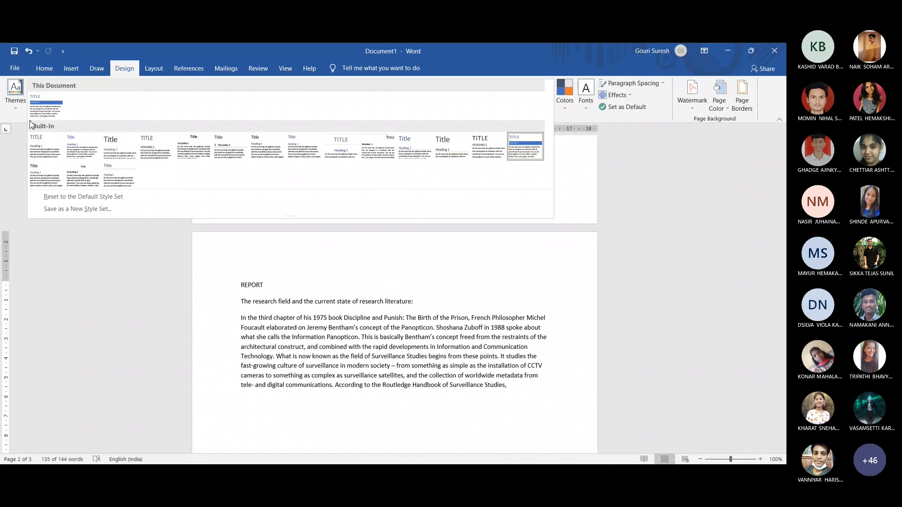
left_click(47, 113)
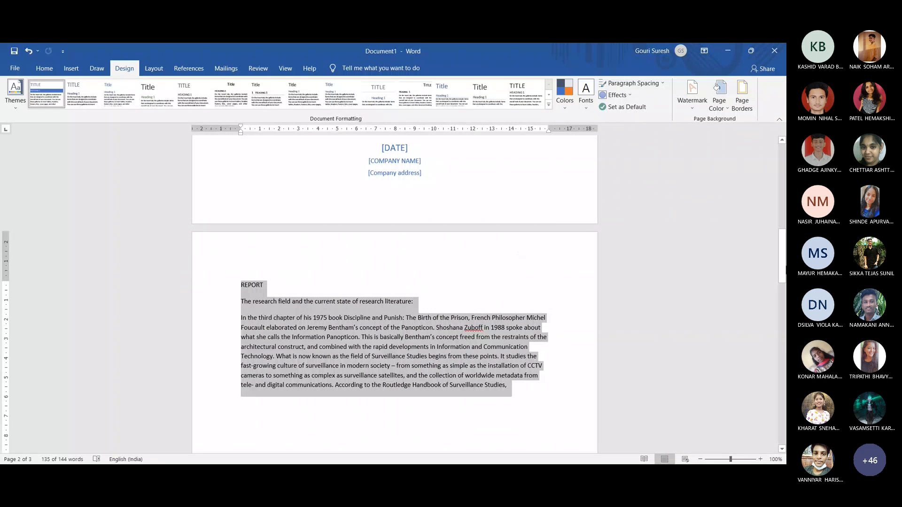
mouse_move(783, 270)
left_mouse_down()
mouse_move(783, 190)
mouse_move(783, 264)
left_mouse_up()
left_click(361, 280)
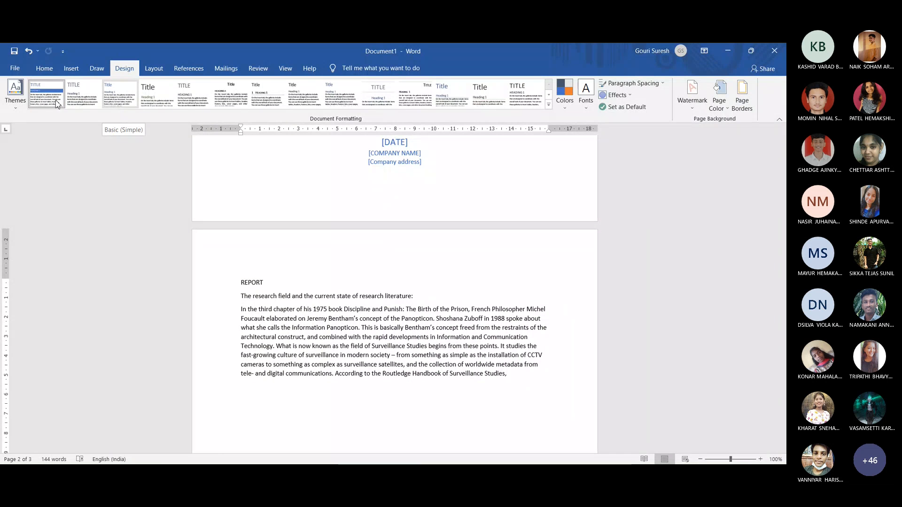
Apply the Ion theme to the document and change its theme colours to Orange Red
left_click(17, 106)
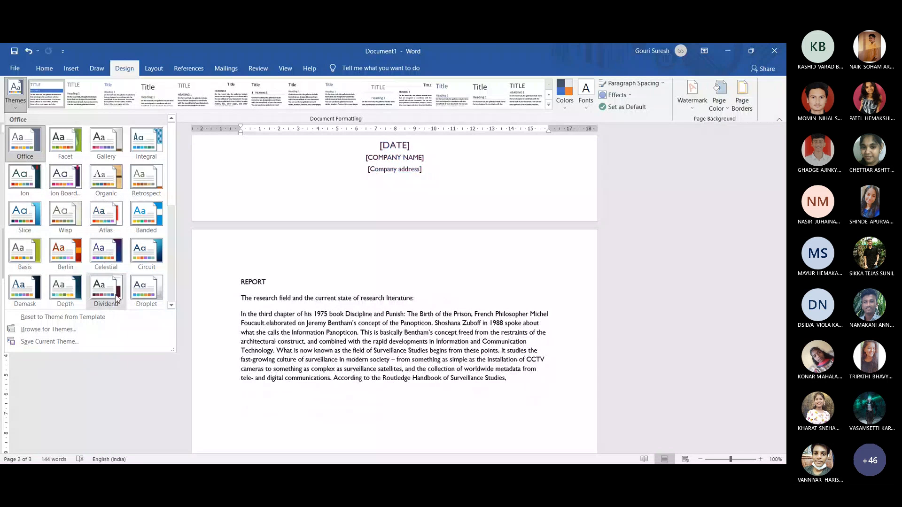
left_click(16, 185)
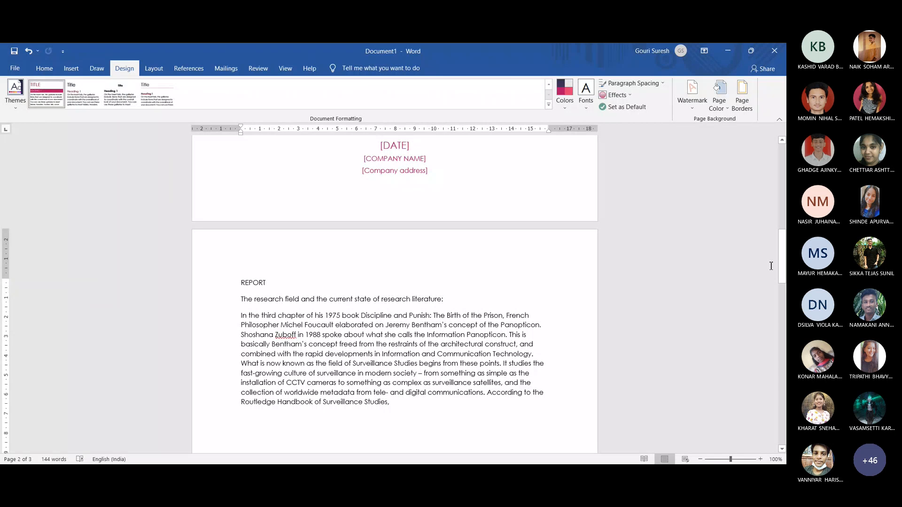
left_click_drag(784, 274, 785, 189)
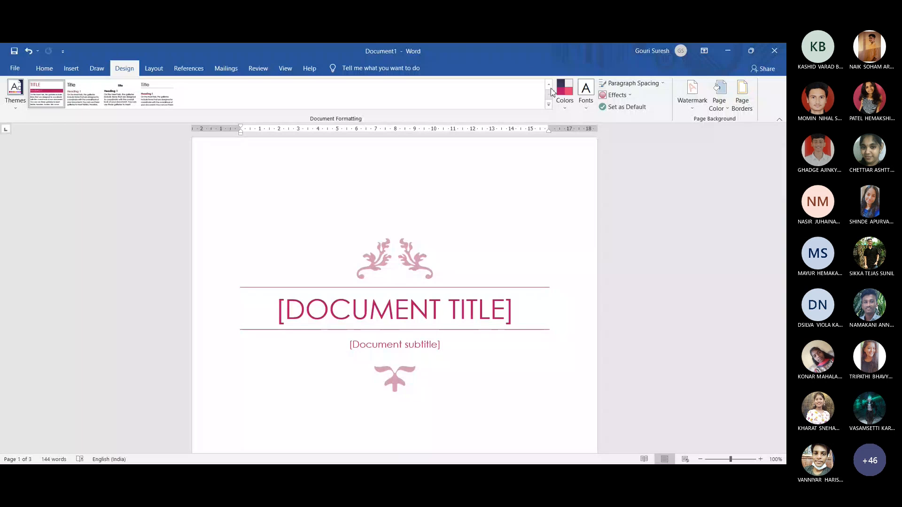
left_click(568, 105)
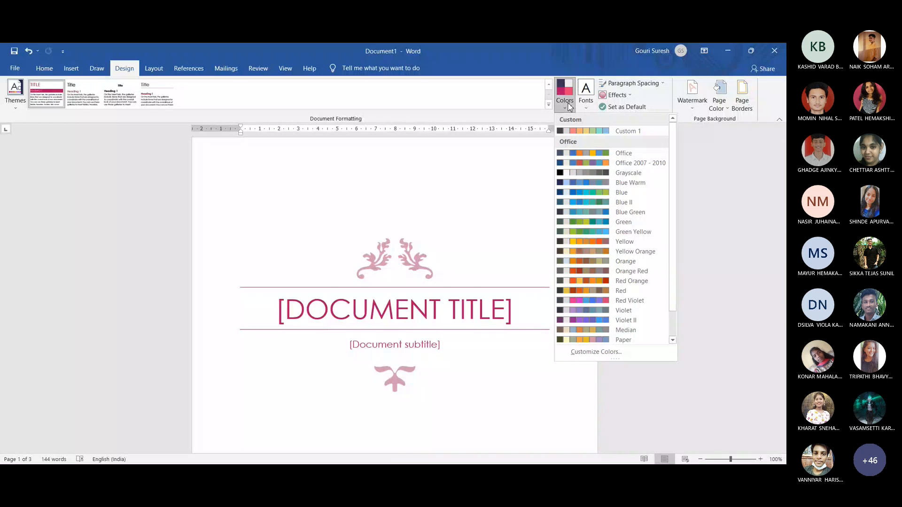
left_click(583, 273)
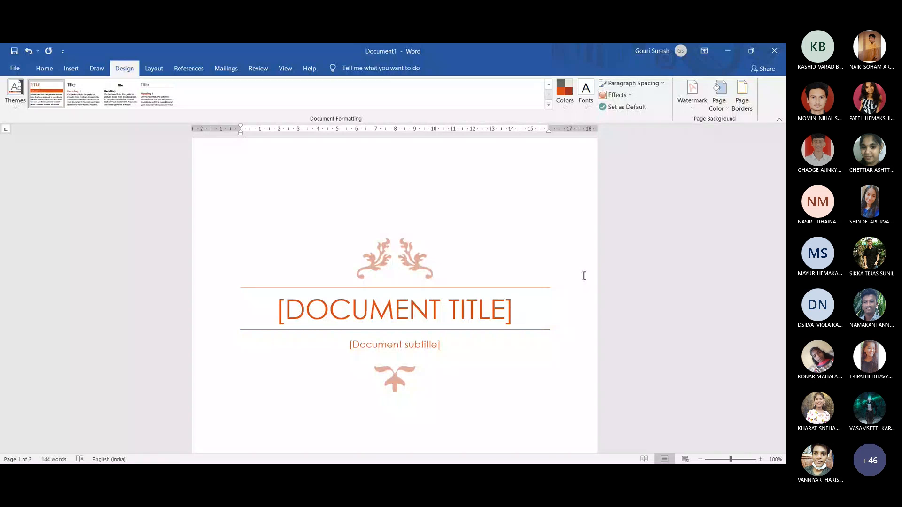
Select all the report text and preview the Heading 2 and Heading 1 styles on it, keeping the Normal style
left_click(45, 72)
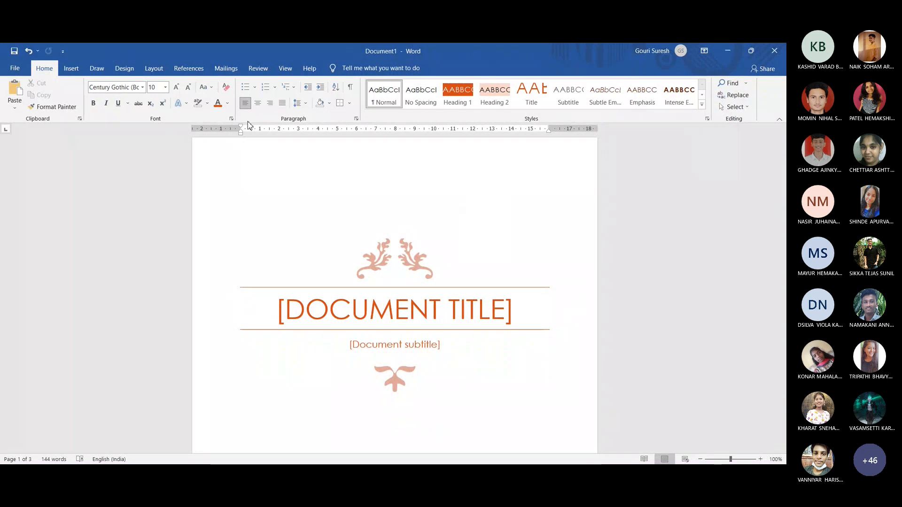
key("Page_Down")
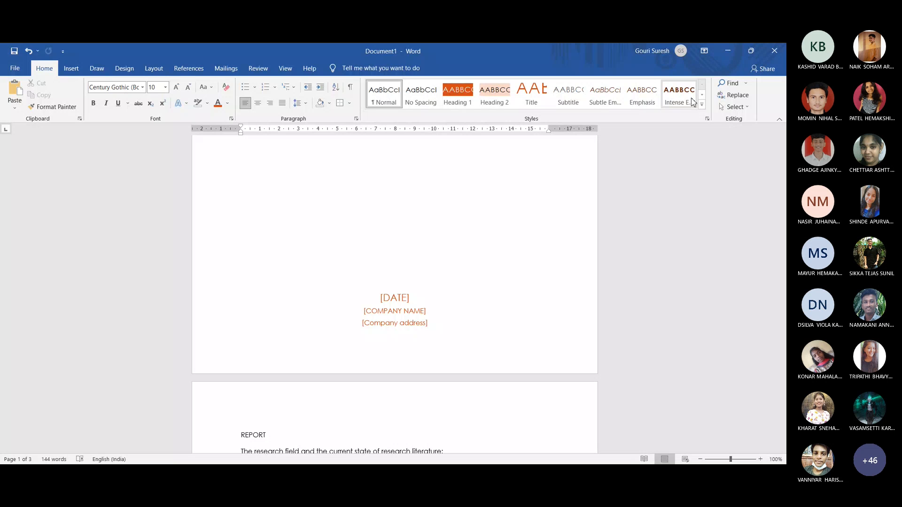
key("Page_Up")
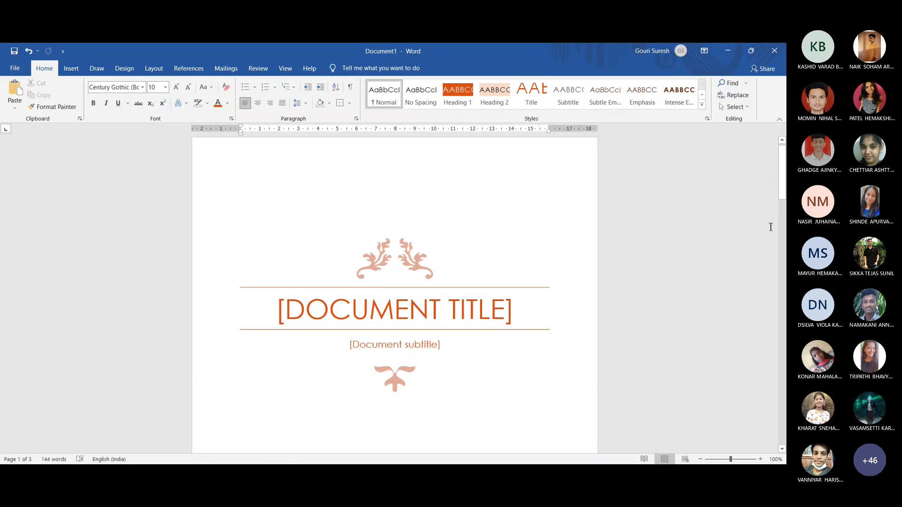
key("Page_Down")
scroll(395, 291, "down", 10)
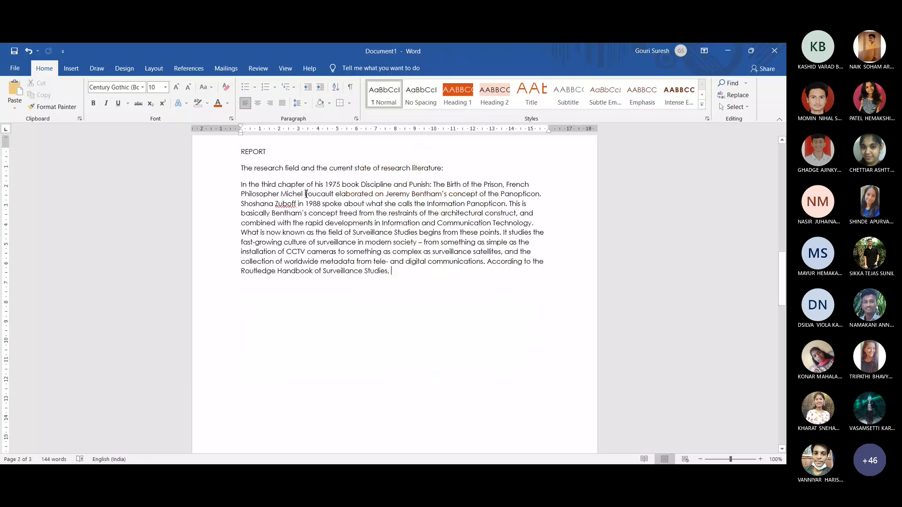
left_click(221, 148, "shift")
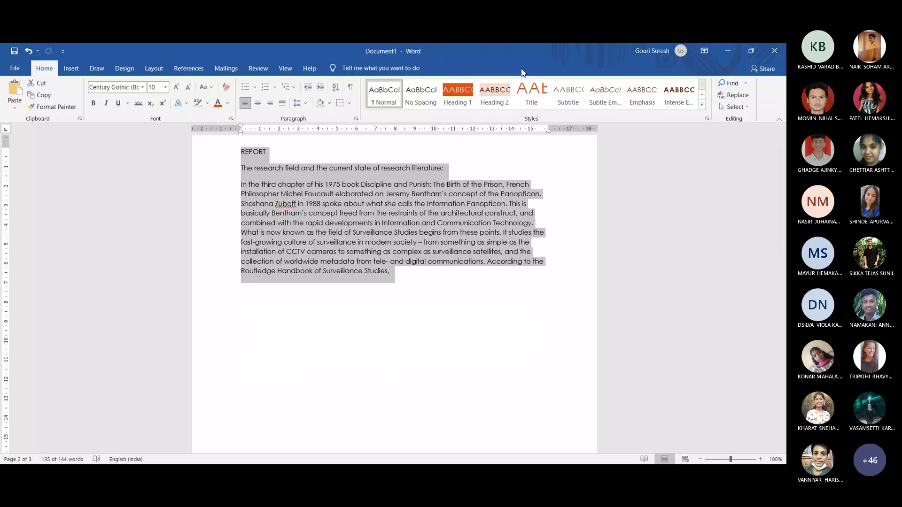
left_click(494, 93)
left_click(469, 100)
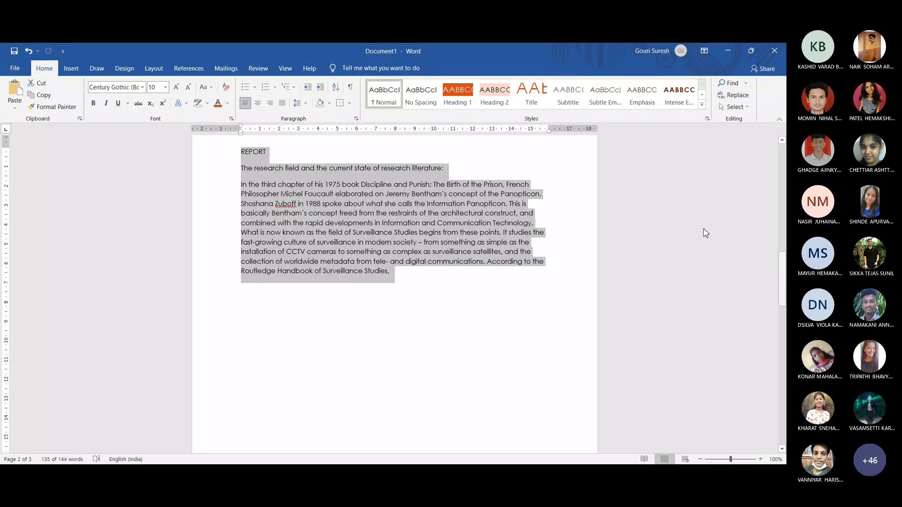
left_click(119, 70)
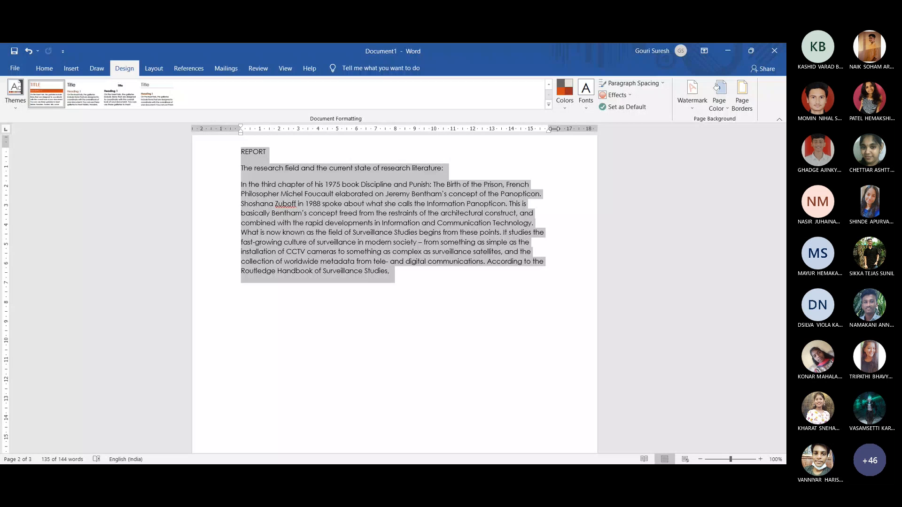
left_click(753, 211)
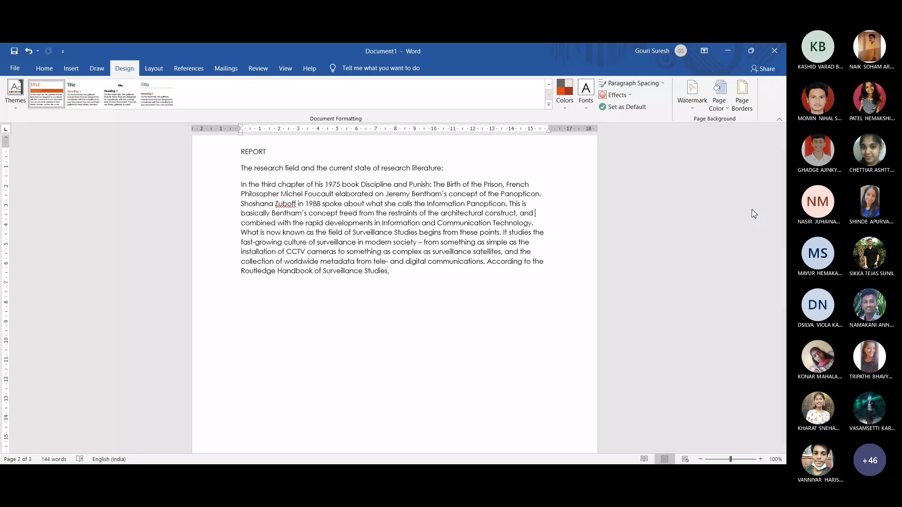
Add the diagonal CONFIDENTIAL 1 watermark to the document
left_click(692, 96)
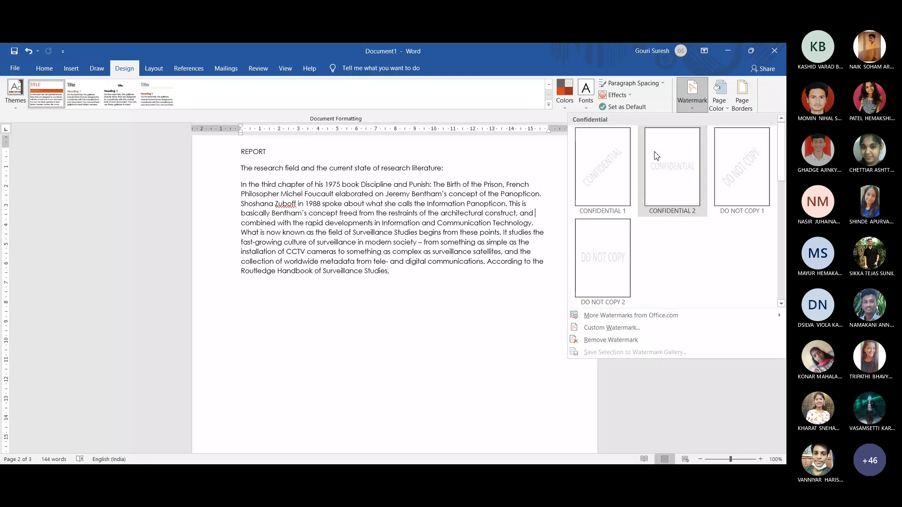
left_click(609, 176)
mouse_move(783, 290)
left_mouse_down()
mouse_move(784, 311)
mouse_move(784, 284)
mouse_move(784, 304)
left_mouse_up()
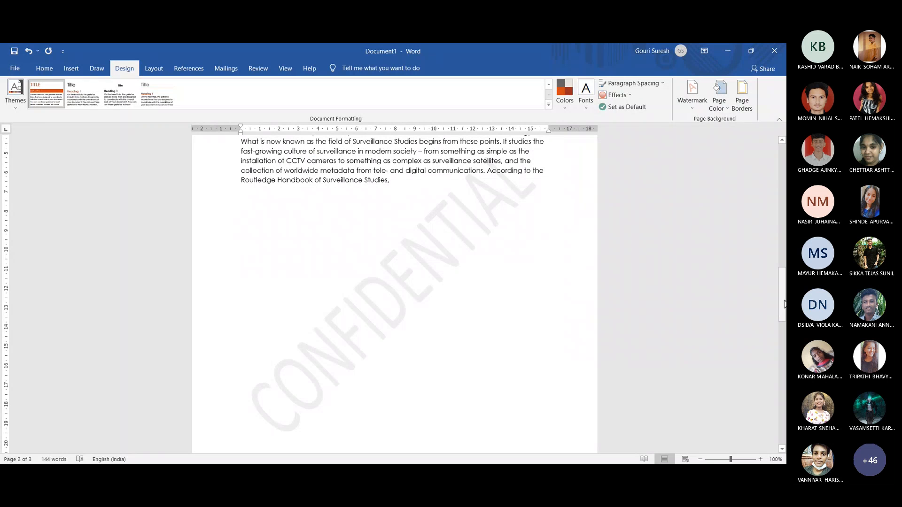
Set up a custom text watermark, replacing the word CONFIDENTIAL with the presenter's first name
left_click(692, 94)
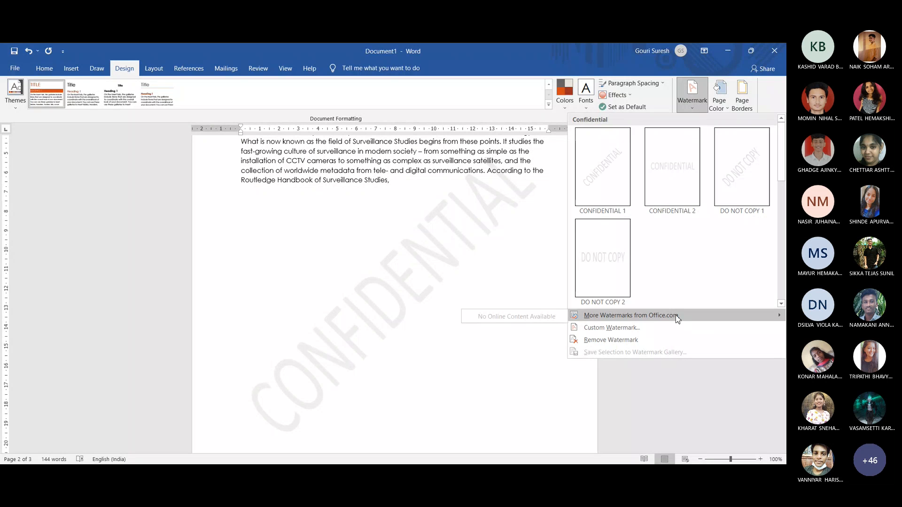
left_click(611, 328)
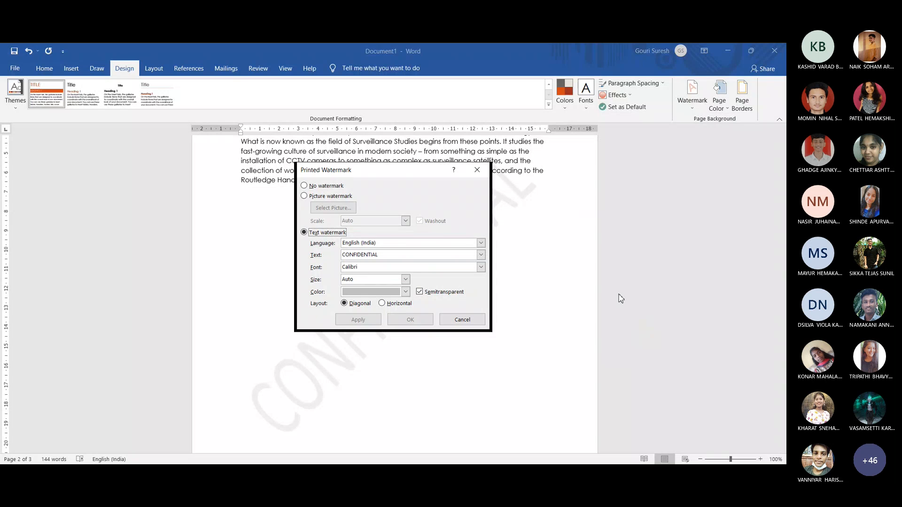
left_click(305, 197)
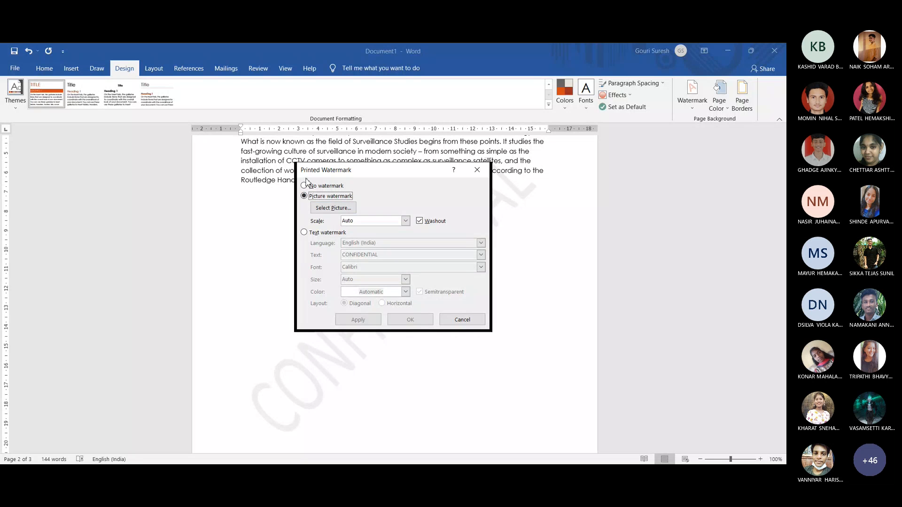
left_click(305, 234)
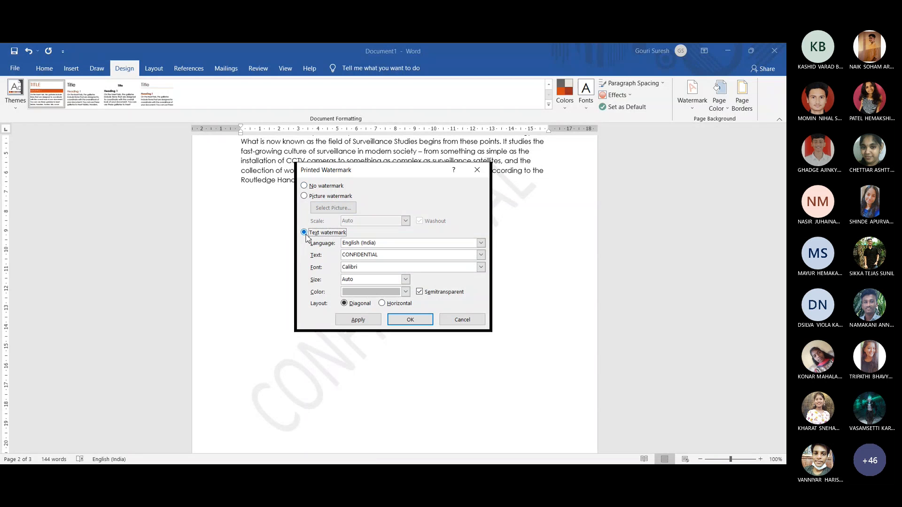
left_click(455, 257)
left_click_drag(454, 256, 342, 256)
type("GOURI")
key("Tab")
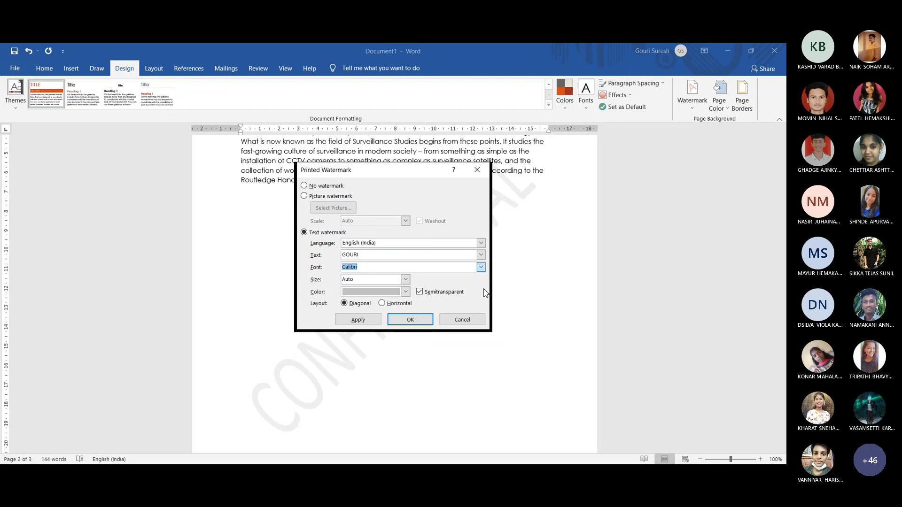
Set the custom watermark's font to Century and its colour to the orange theme colour, and apply it to the pages
left_click(371, 306)
left_click(405, 292)
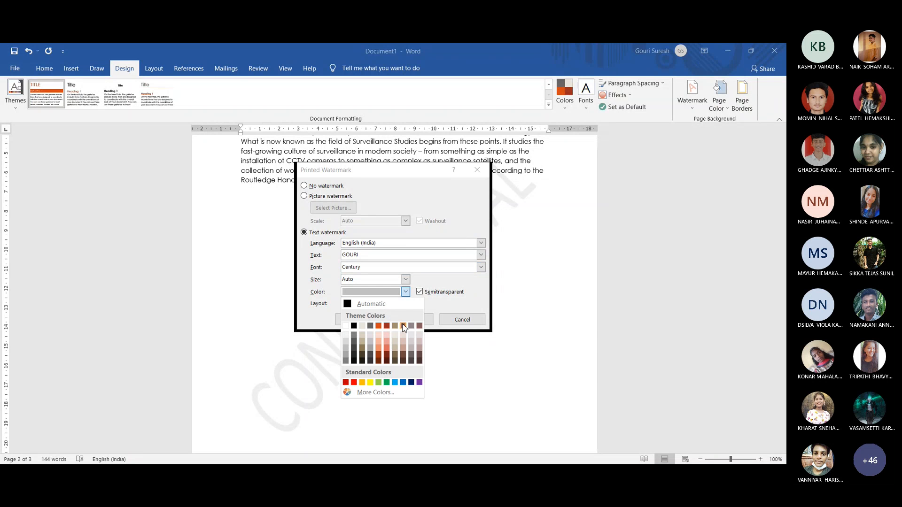
left_click(378, 326)
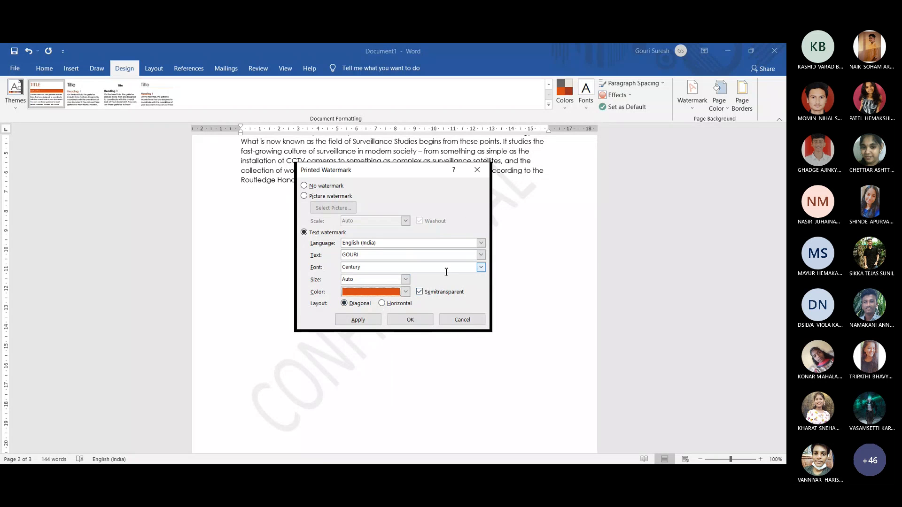
left_click(402, 320)
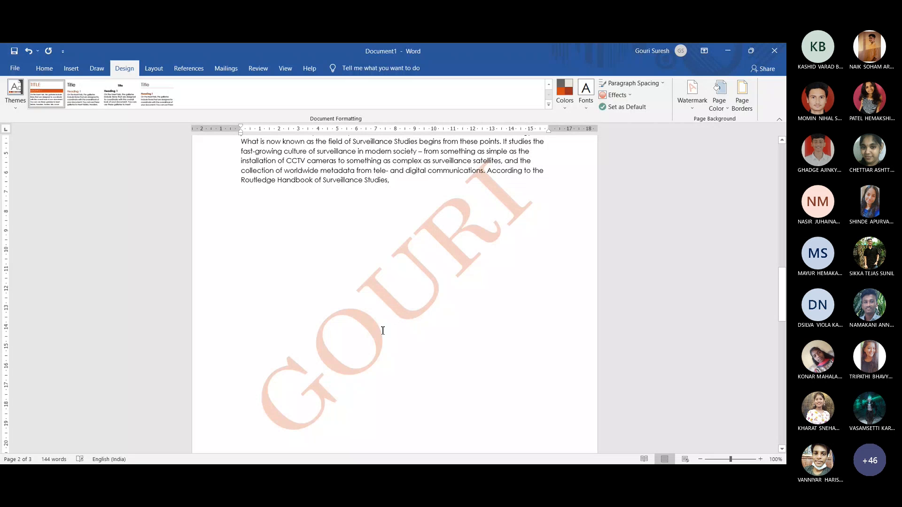
Remove the custom text watermark from the document
left_click_drag(783, 308, 785, 300)
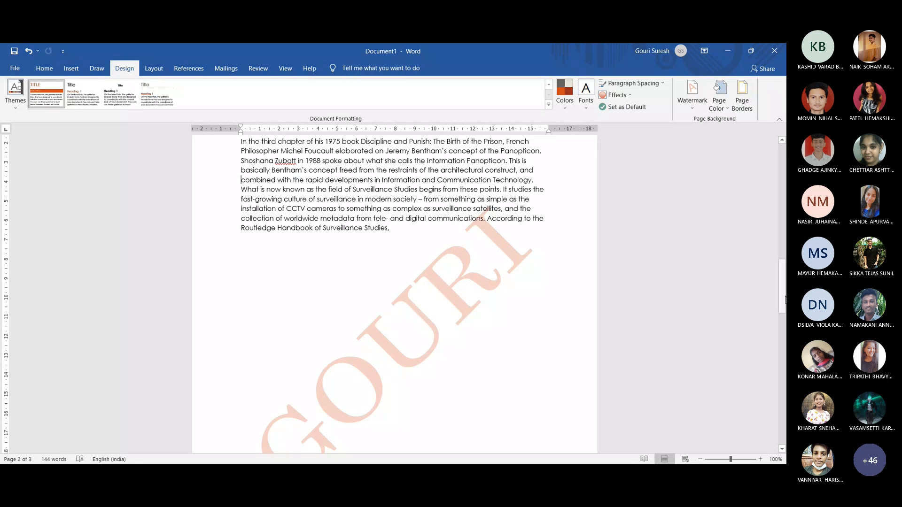
left_click(696, 103)
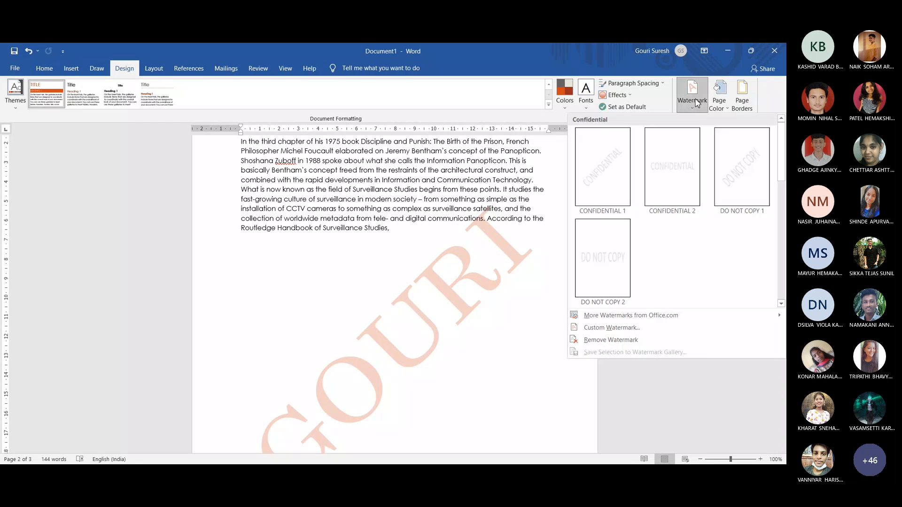
left_click(629, 341)
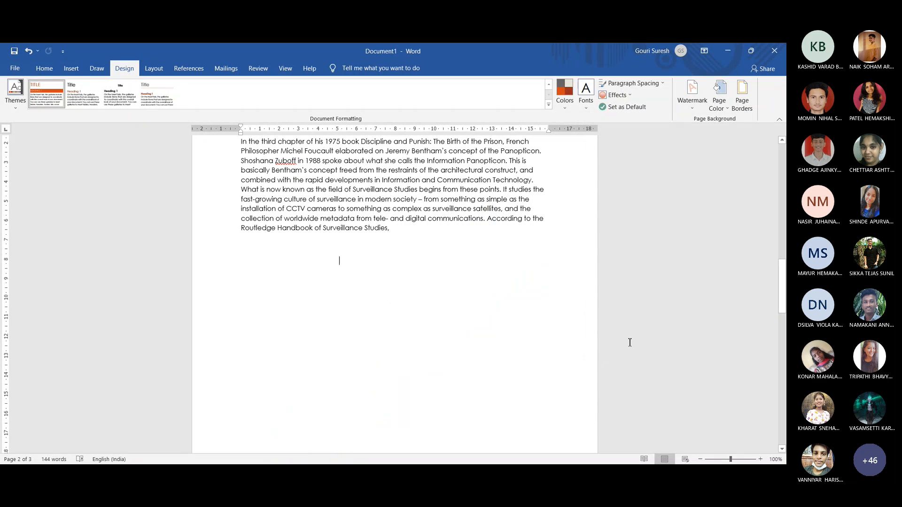
Set the page colour to Brown, Accent 6, Lighter 40% and check it on the cover and report pages
left_click(724, 112)
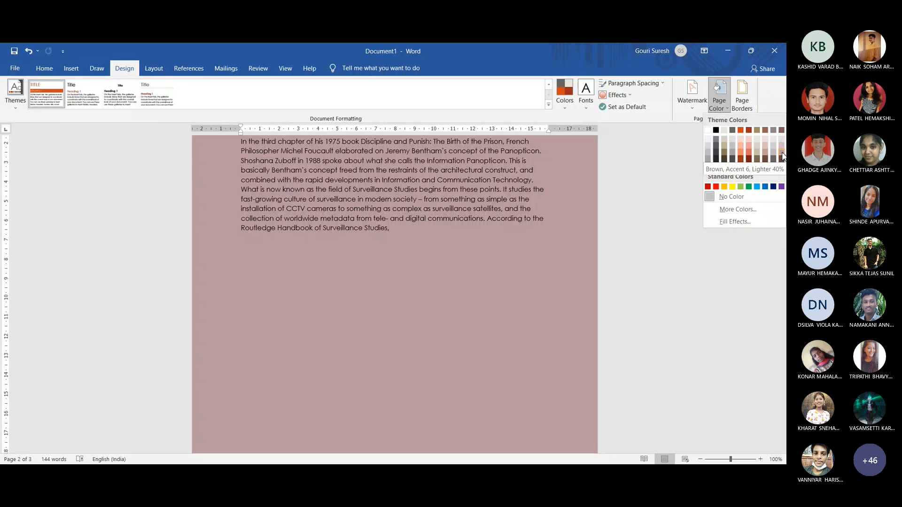
left_click(782, 153)
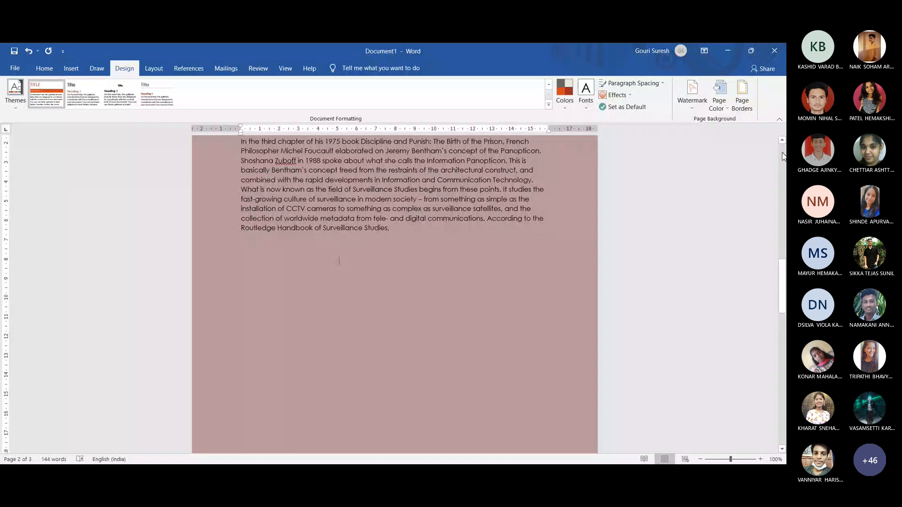
left_click_drag(784, 303, 784, 273)
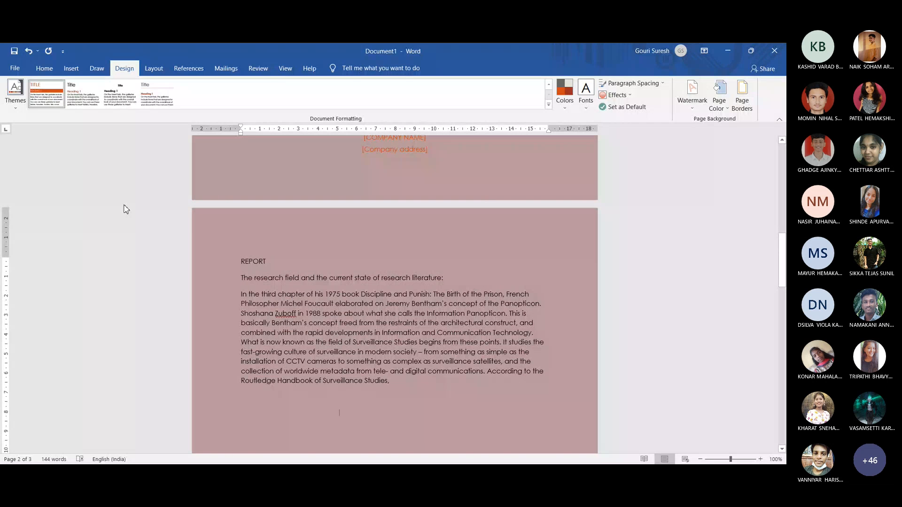
Remove the page colour by setting it to No Color
left_click(712, 110)
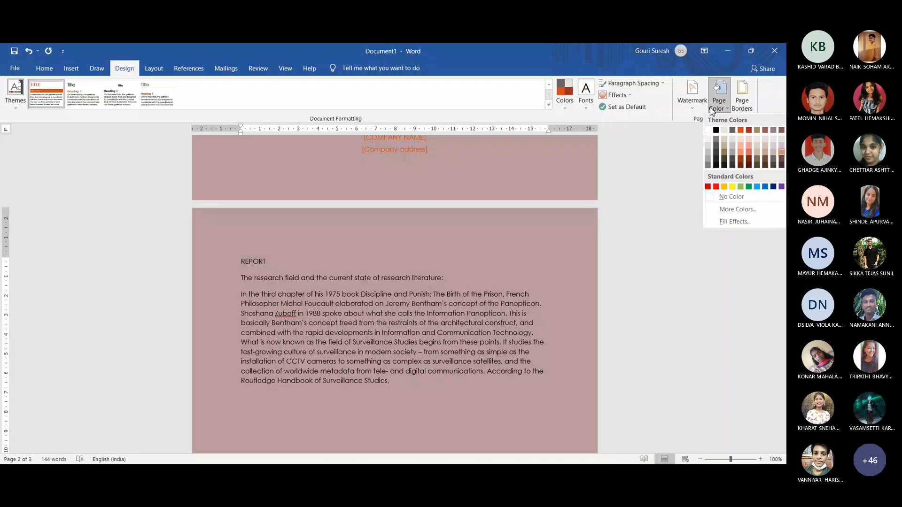
left_click(729, 198)
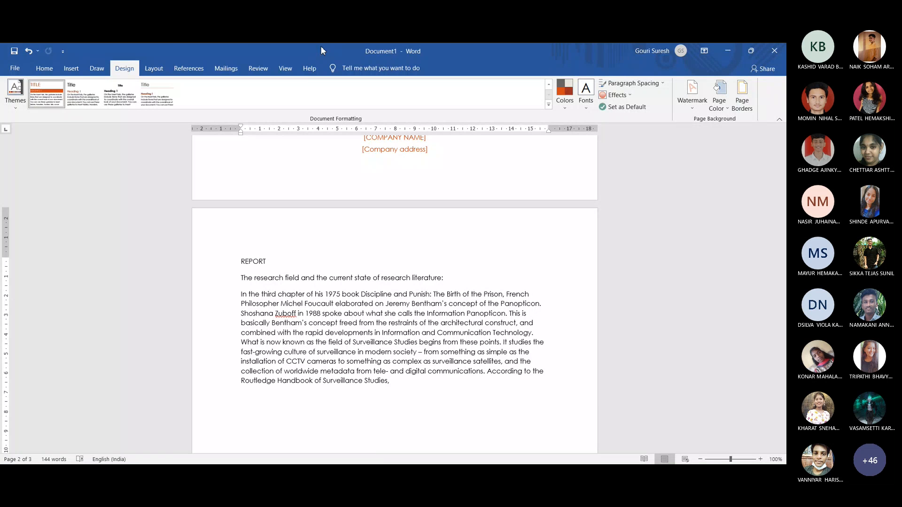
left_click(49, 68)
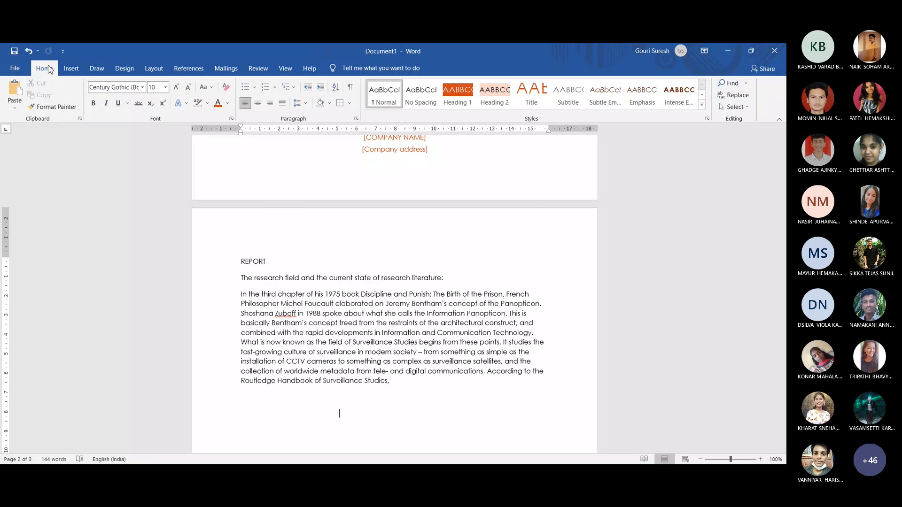
Draw a right block arrow about 2.05 cm wide and 0.83 cm high below the report paragraph, and delete it
left_click(76, 70)
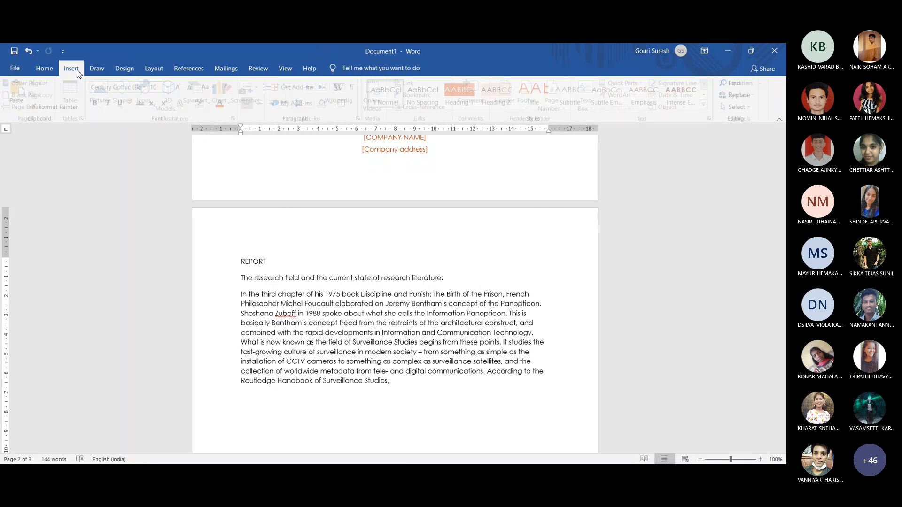
left_click(129, 103)
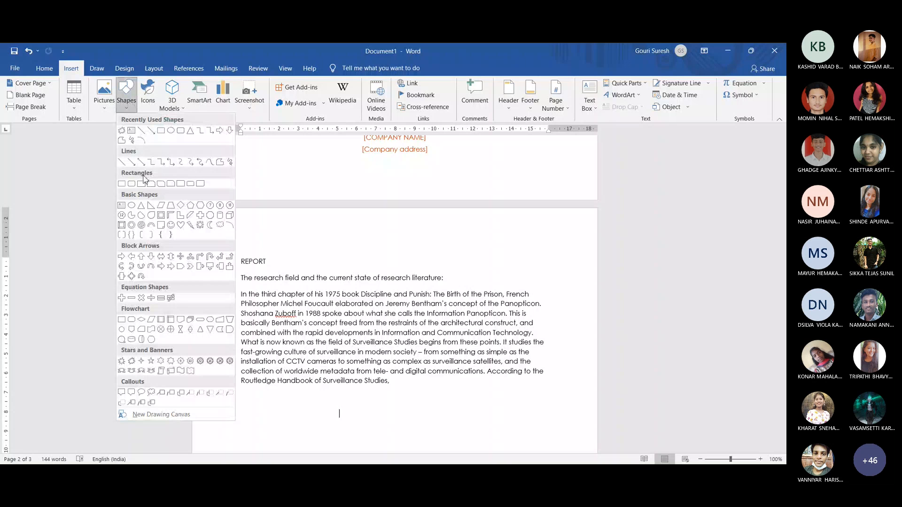
left_click(124, 257)
left_click_drag(258, 397, 300, 413)
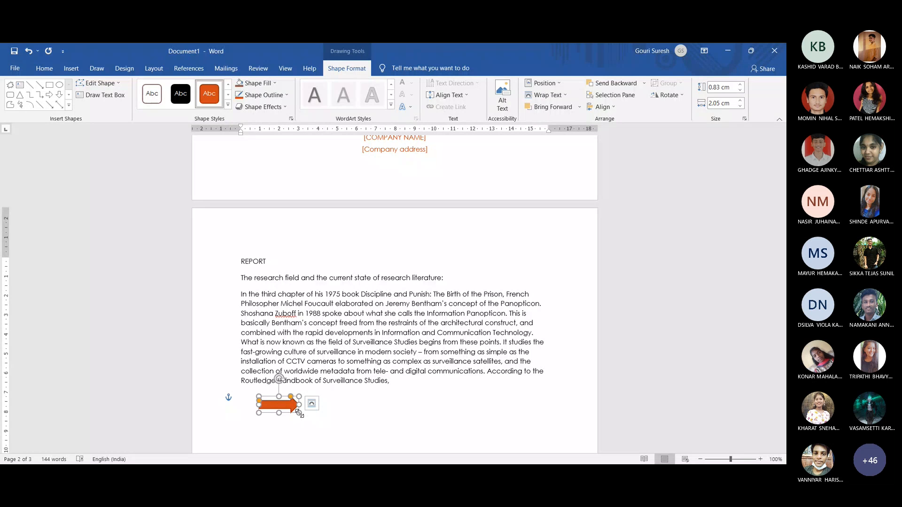
key("Delete")
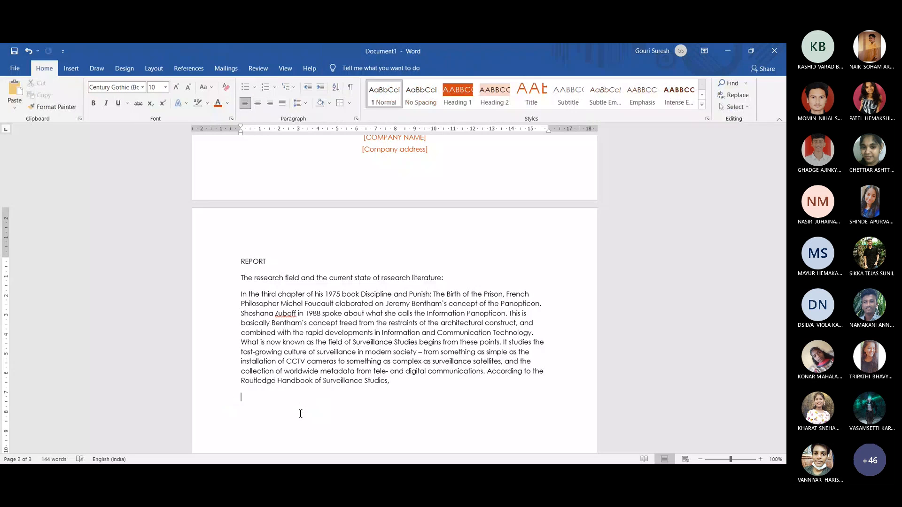
Change the page orientation to Landscape and check the cover and report pages
left_click(134, 71)
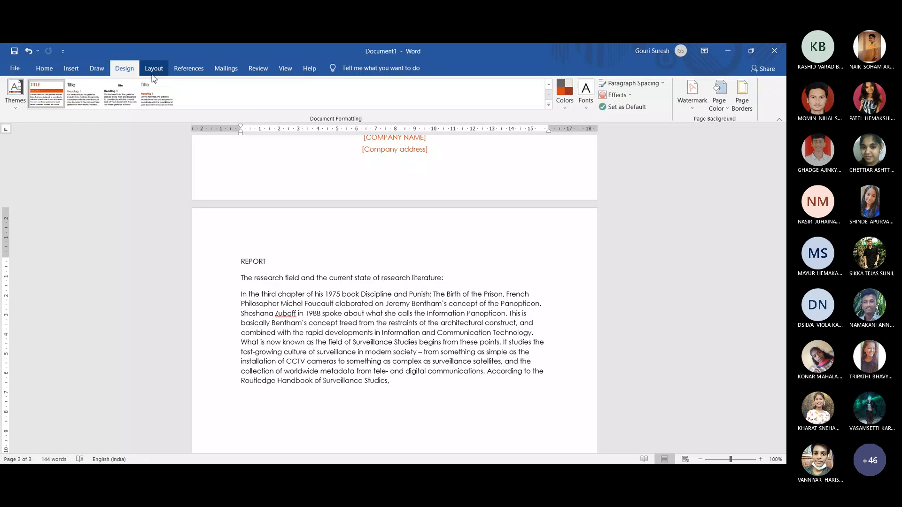
left_click(154, 70)
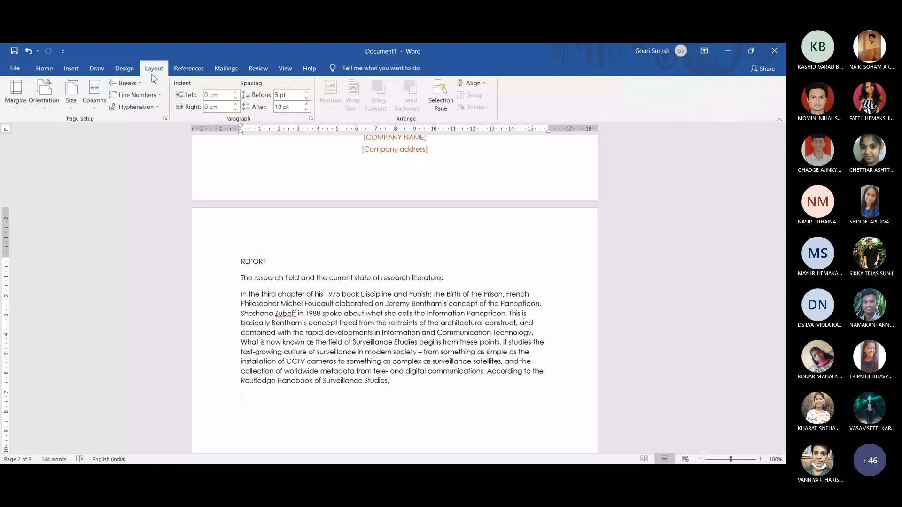
scroll(783, 254, "up", 3)
left_click_drag(784, 253, 784, 191)
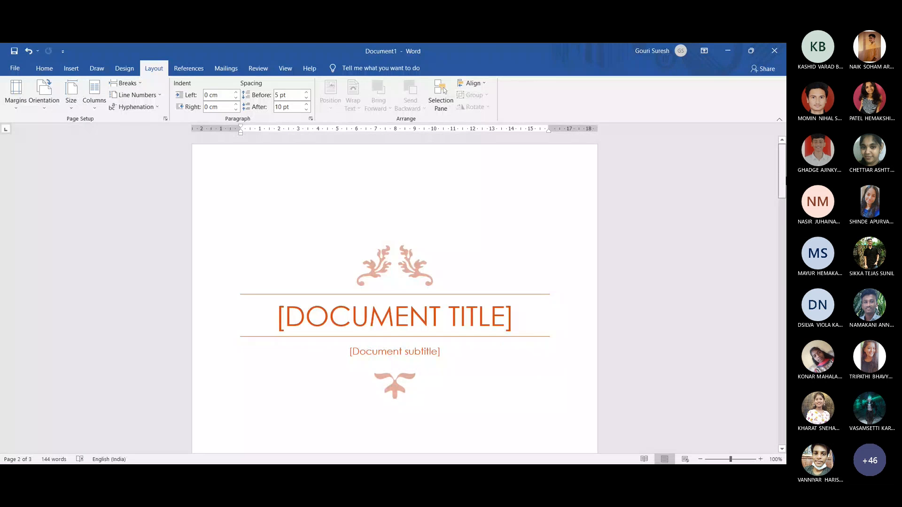
left_click(49, 105)
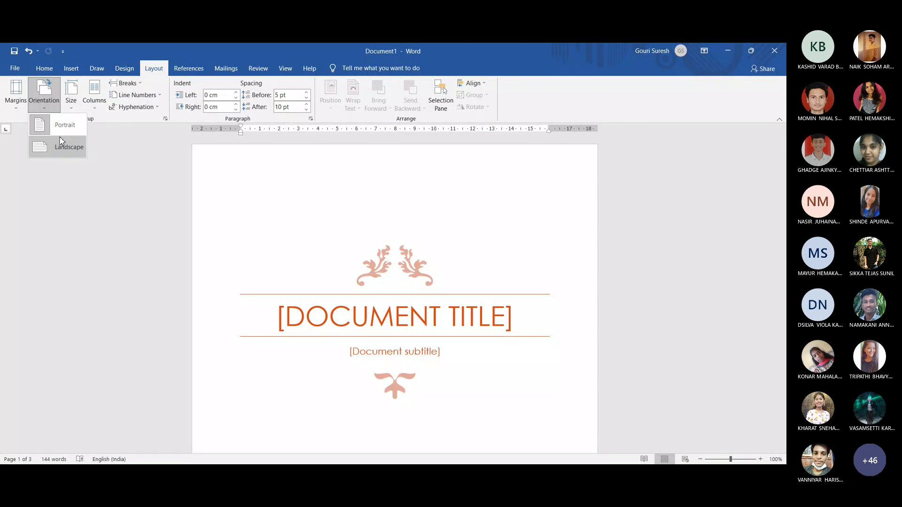
left_click(64, 148)
scroll(500, 174, "down", 3)
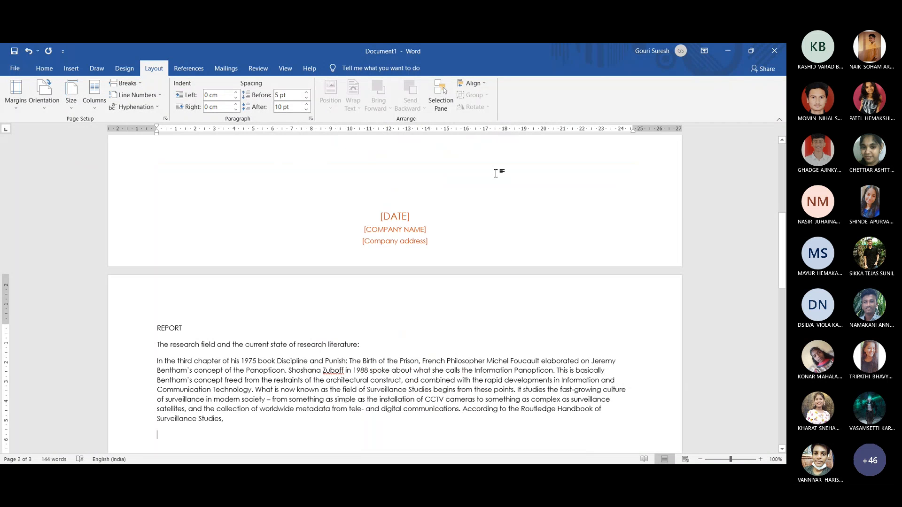
Set the page orientation back to Portrait
left_click_drag(786, 254, 778, 193)
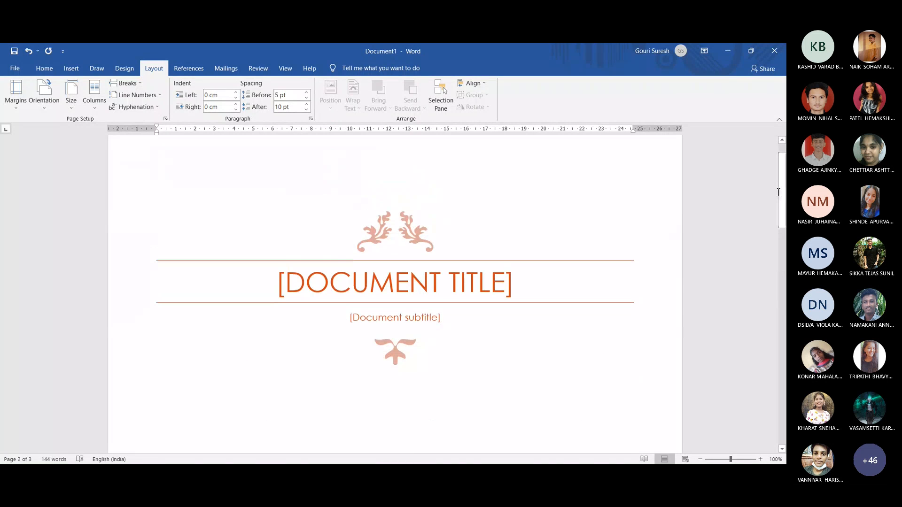
left_click(43, 96)
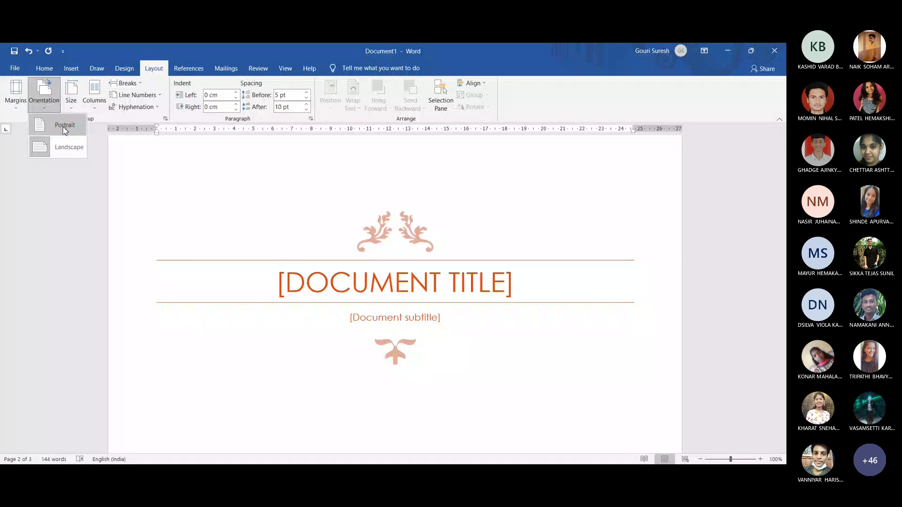
left_click(65, 128)
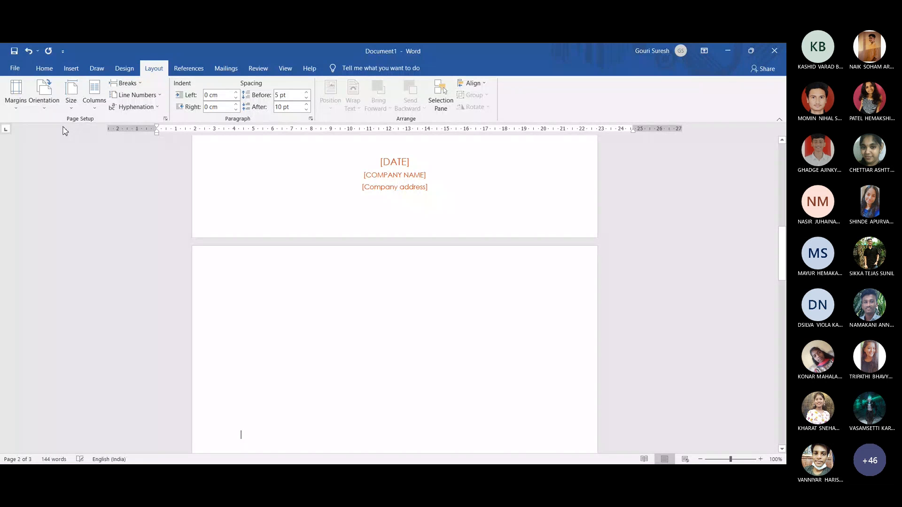
left_click(71, 93)
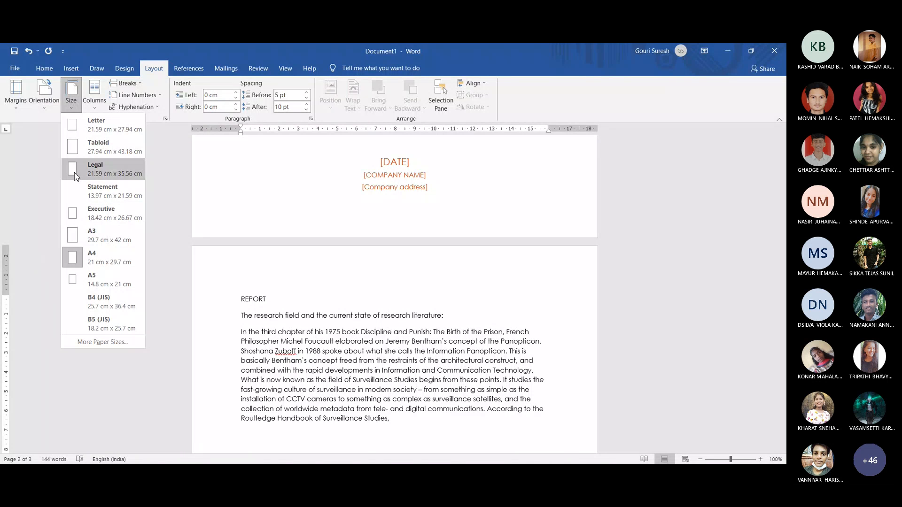
left_click(177, 334)
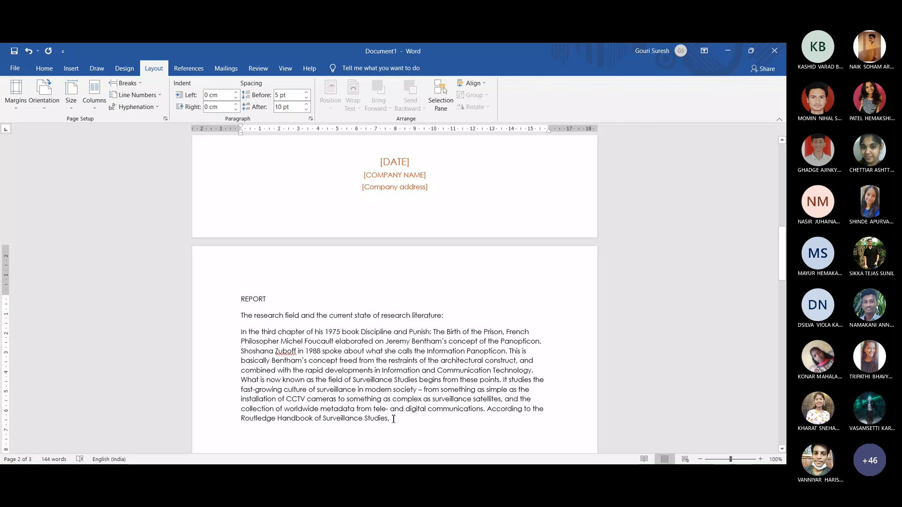
Lay out the report text, from the REPORT heading through the last paragraph, in two columns
left_click_drag(394, 419, 233, 307)
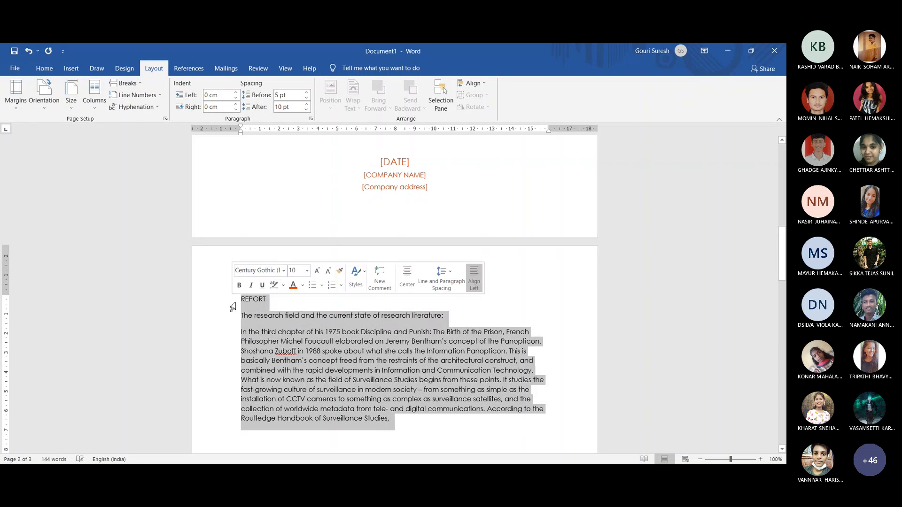
left_click(102, 111)
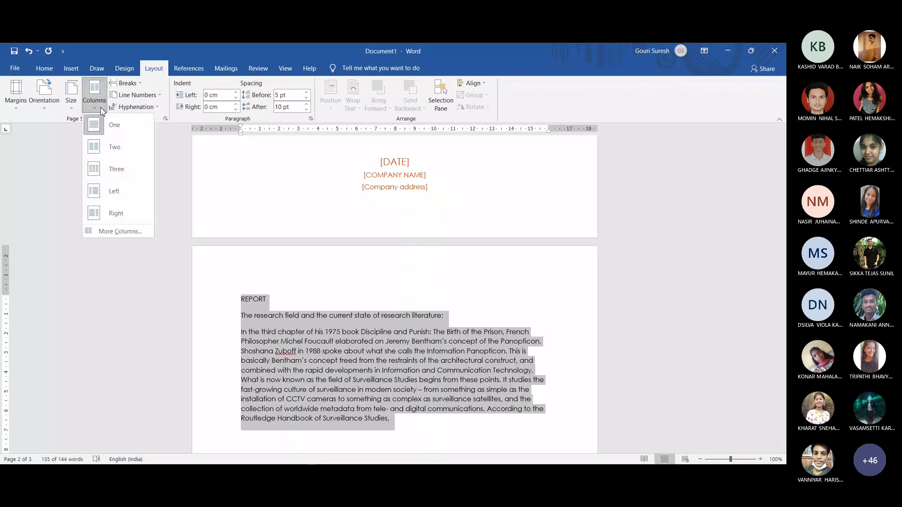
left_click(114, 149)
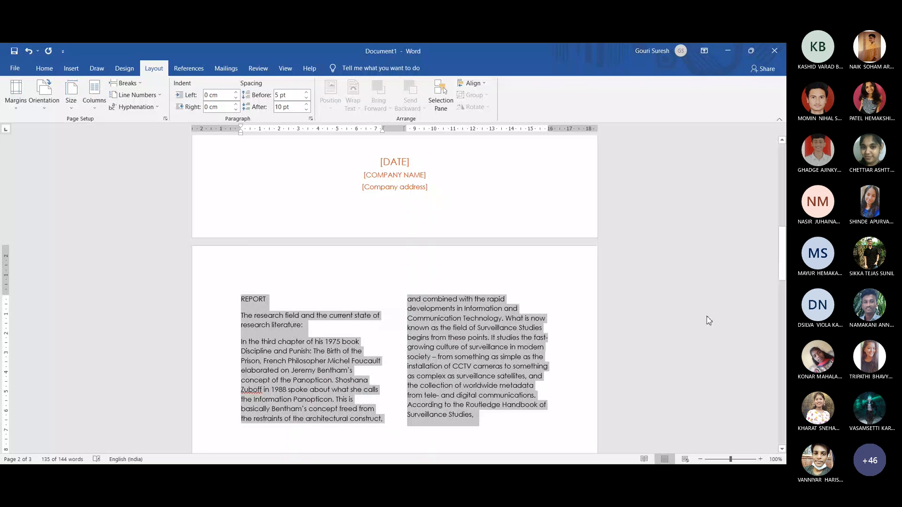
scroll(785, 263, "down", 3)
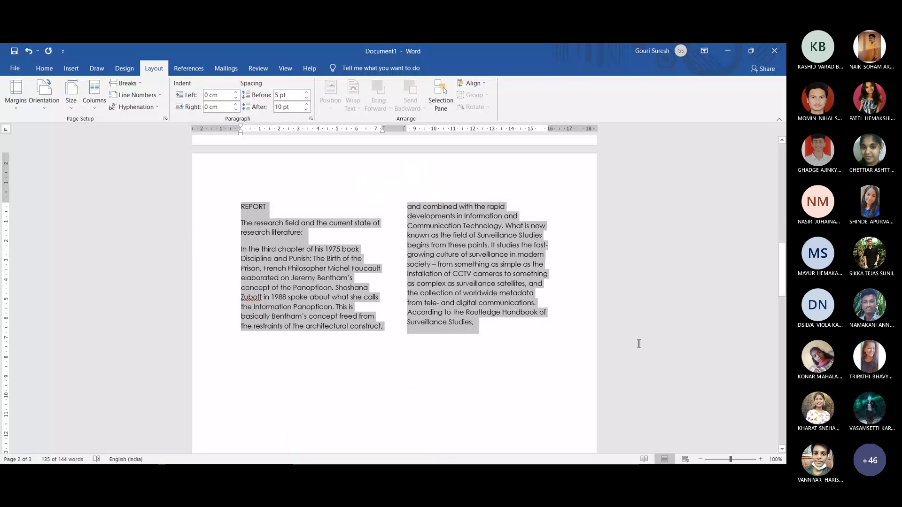
left_click(639, 344)
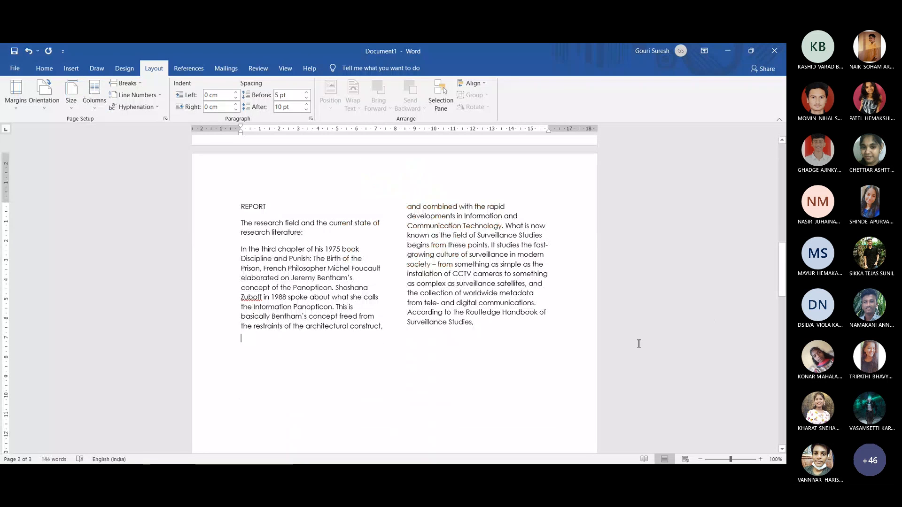
Apply Landscape orientation from the insertion point below the two-column text, check the report page, and undo the change
mouse_move(784, 277)
left_mouse_down()
mouse_move(784, 324)
mouse_move(786, 272)
left_mouse_up()
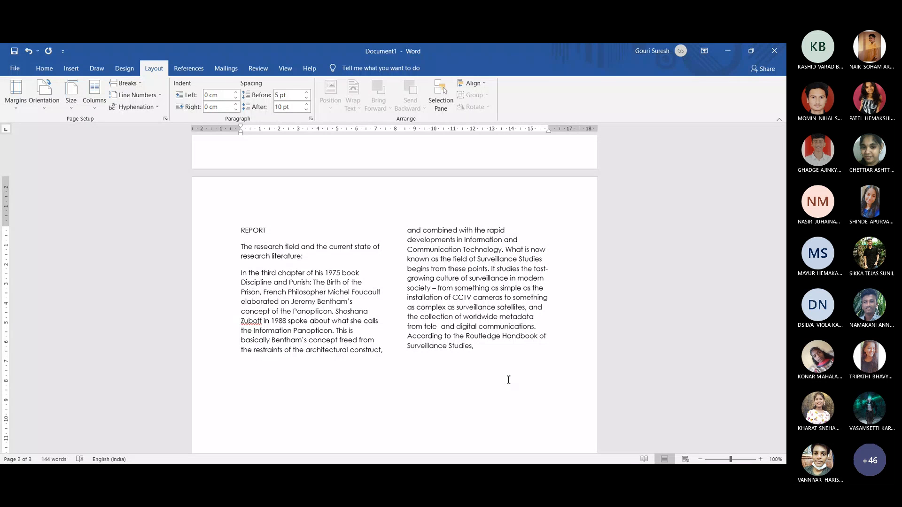
left_click(53, 104)
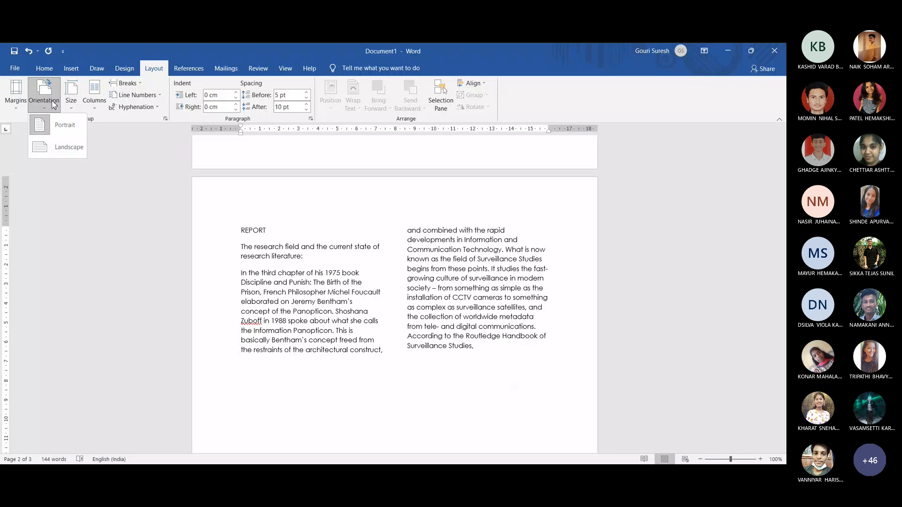
left_click(67, 147)
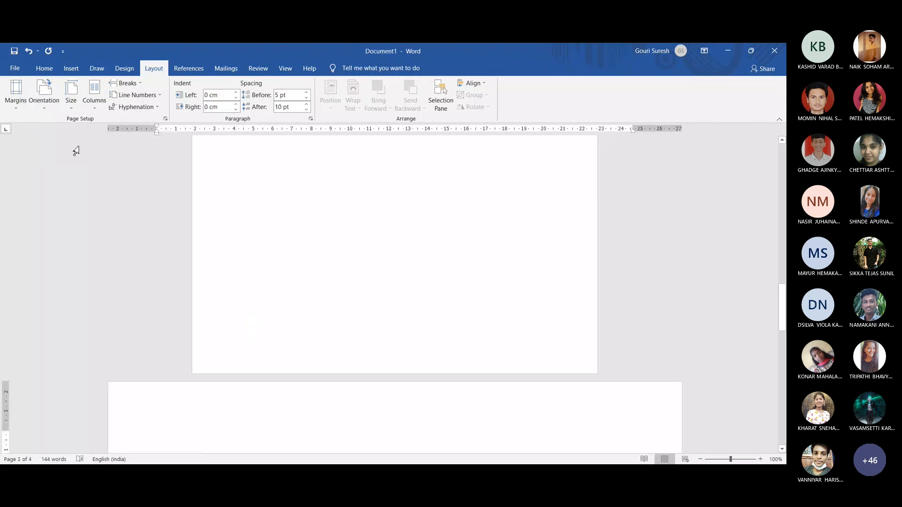
left_click_drag(784, 316, 782, 259)
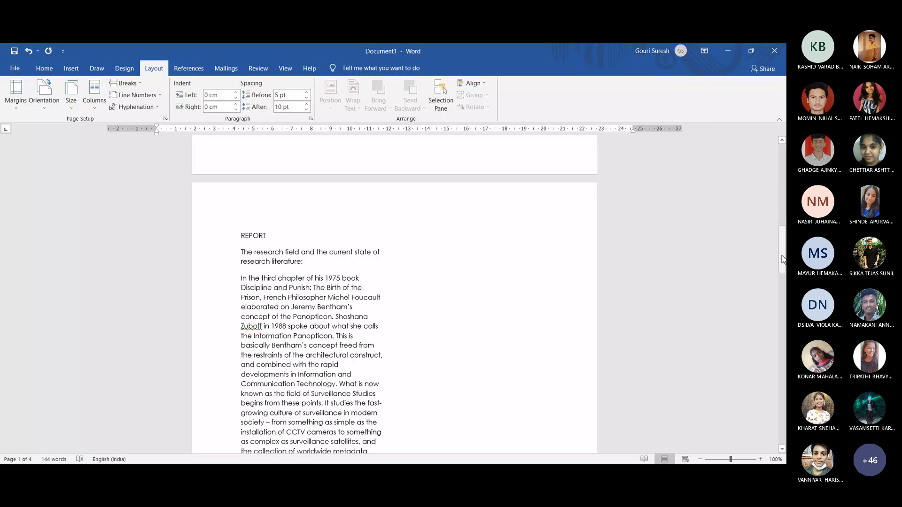
key("ctrl+z")
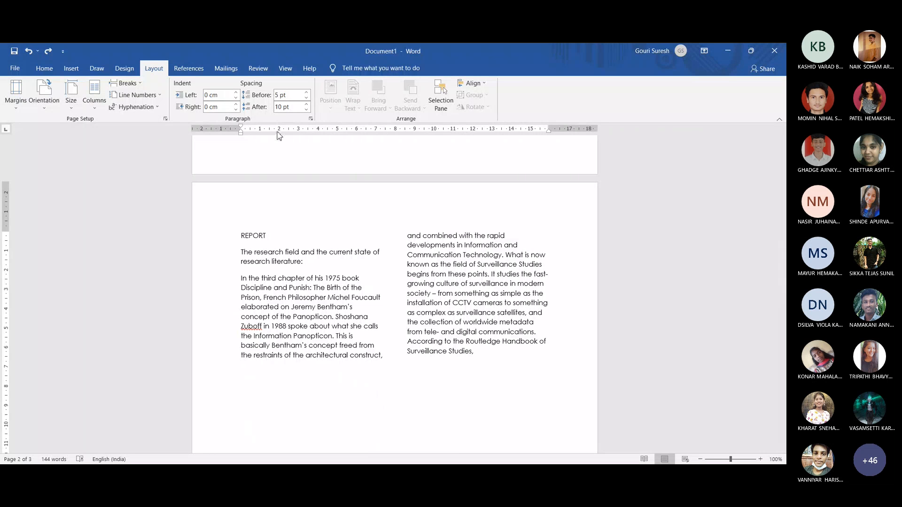
Apply the Wide margins preset below the report text, and set the whole document's text to one column
left_click(20, 111)
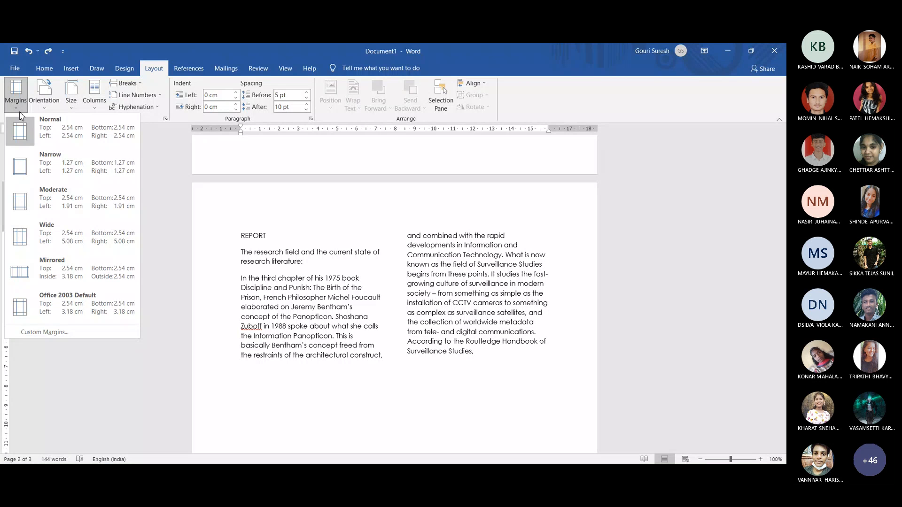
left_click(26, 228)
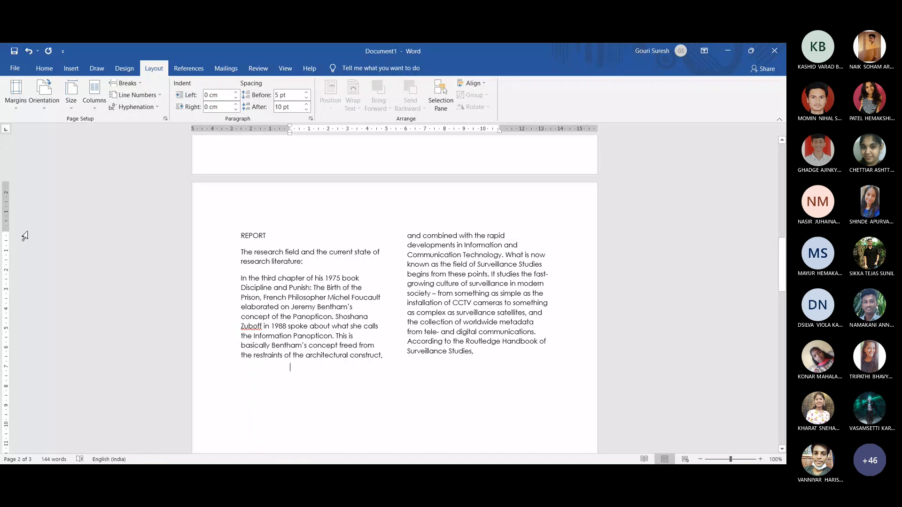
key("ctrl+a")
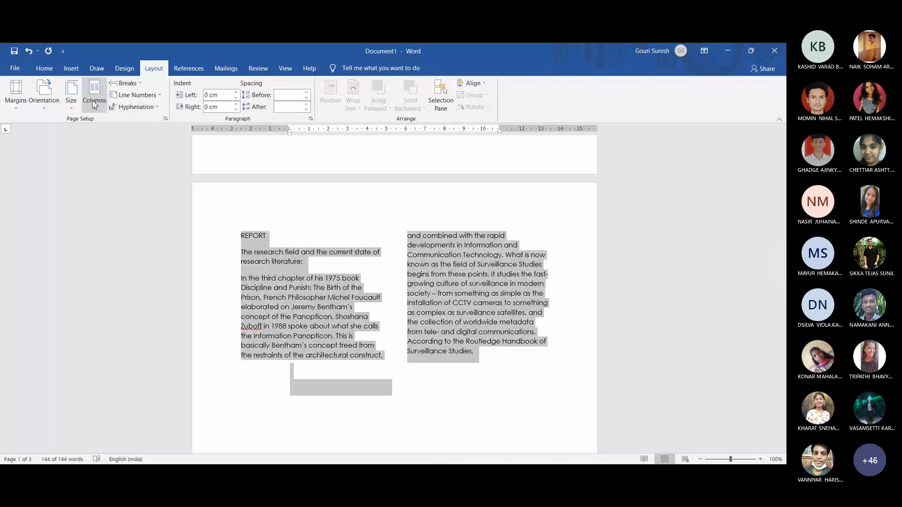
left_click(94, 94)
left_click(114, 125)
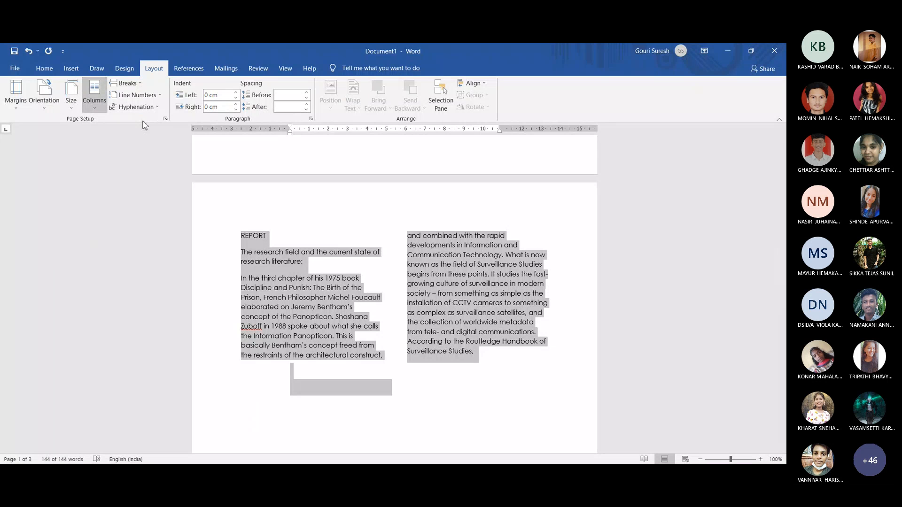
left_click(417, 381)
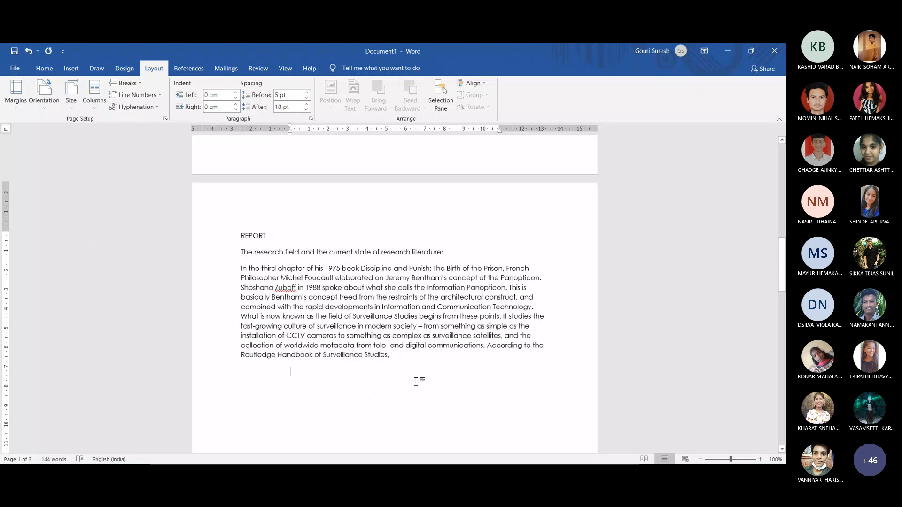
Delete the section break after the report's last line and check the text layout on the page
left_click(402, 363)
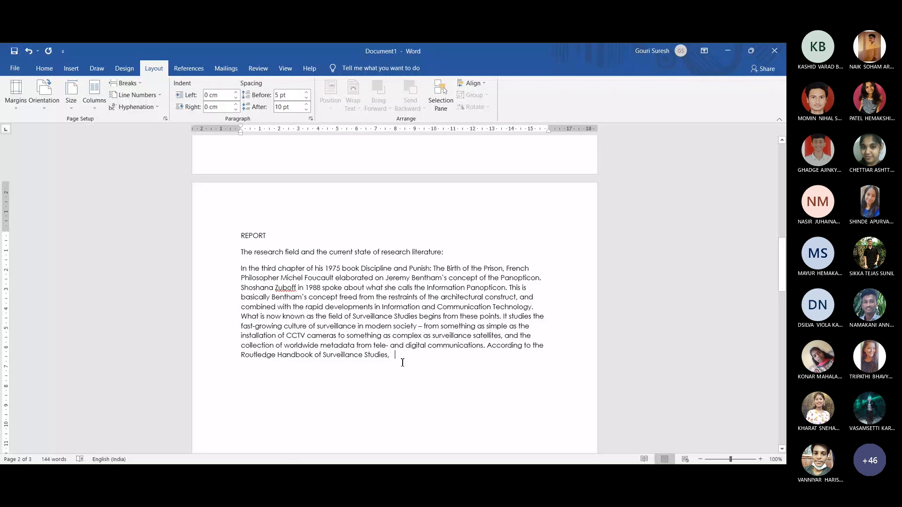
key("Delete")
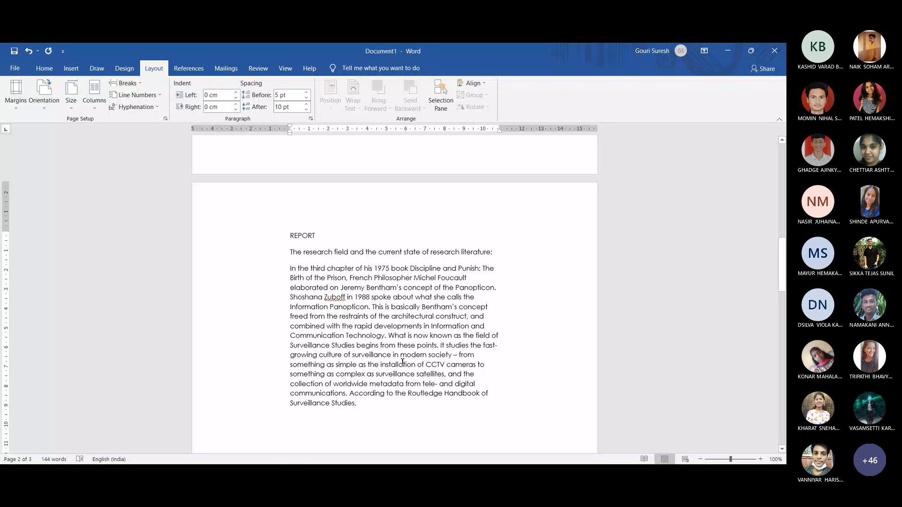
left_click_drag(786, 271, 785, 278)
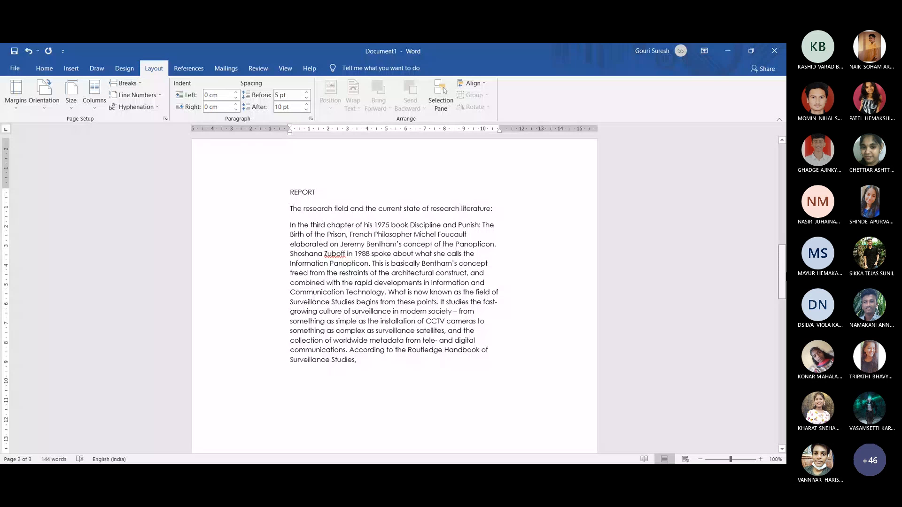
left_click_drag(786, 277, 786, 280)
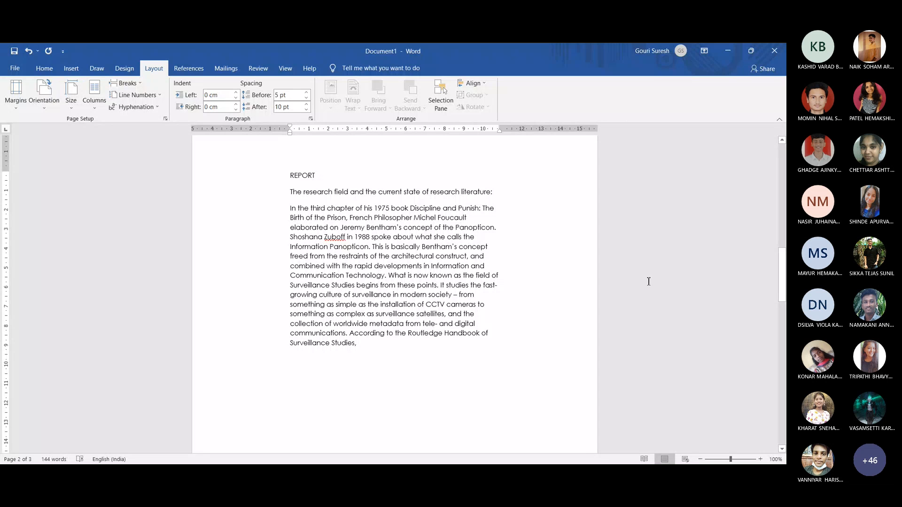
mouse_move(782, 289)
left_mouse_down()
mouse_move(783, 275)
mouse_move(785, 286)
left_mouse_up()
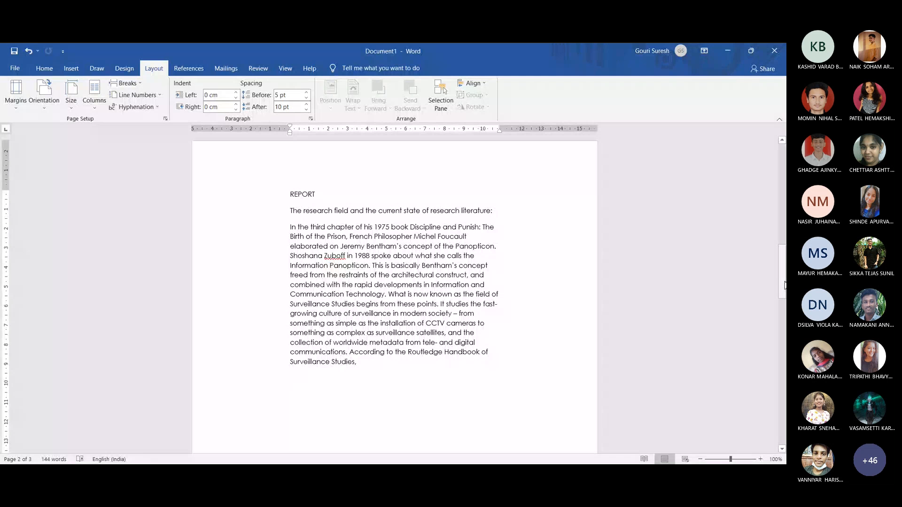
Try the Narrow, Mirrored and Normal margins presets on the report one after another, checking the page layout
left_click(26, 107)
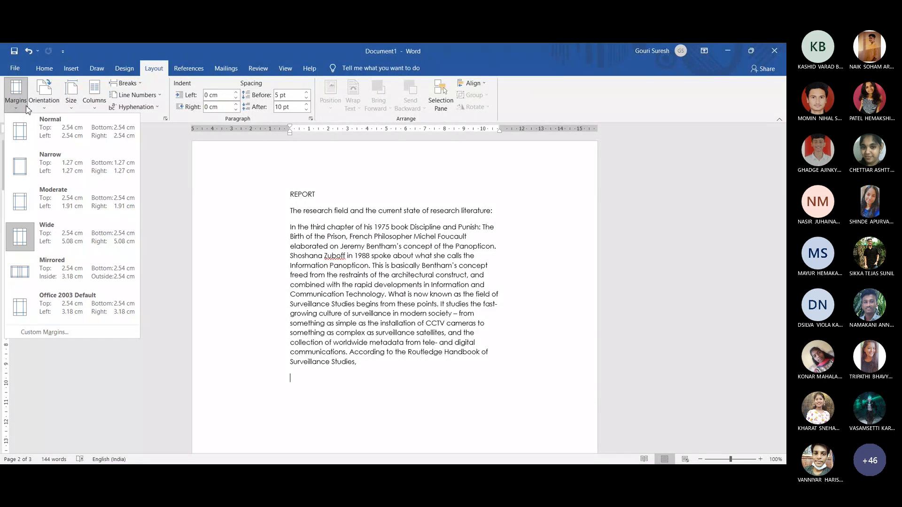
left_click(42, 180)
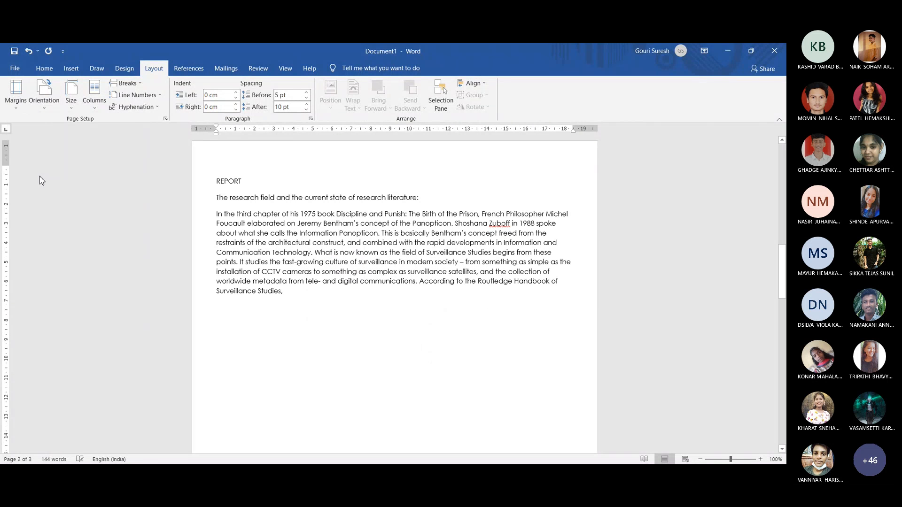
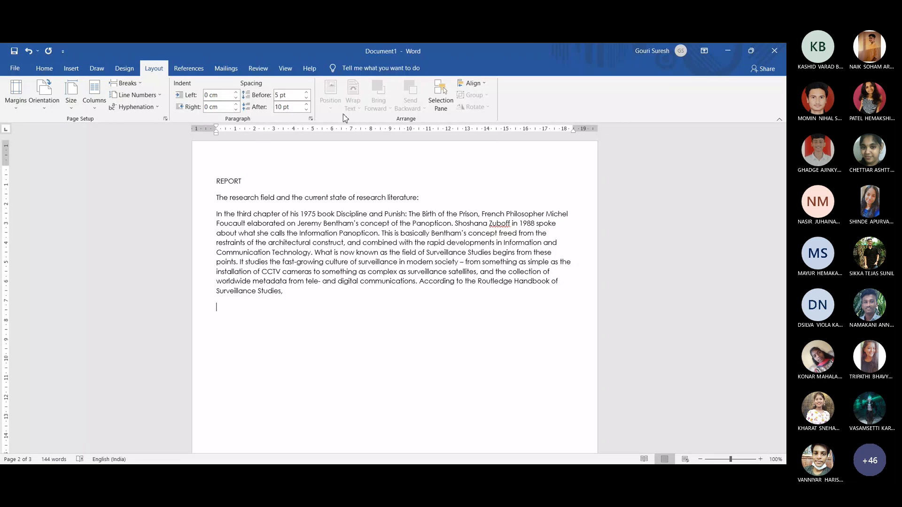
left_click(18, 102)
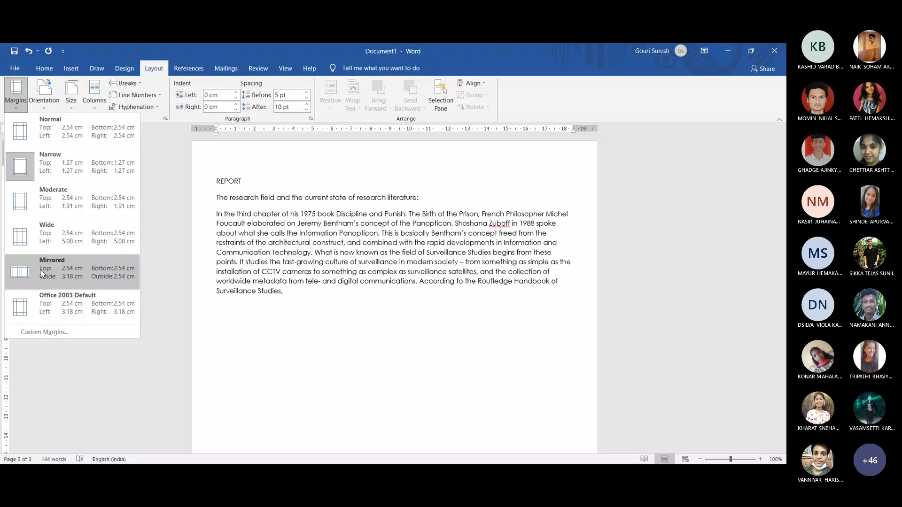
left_click(41, 273)
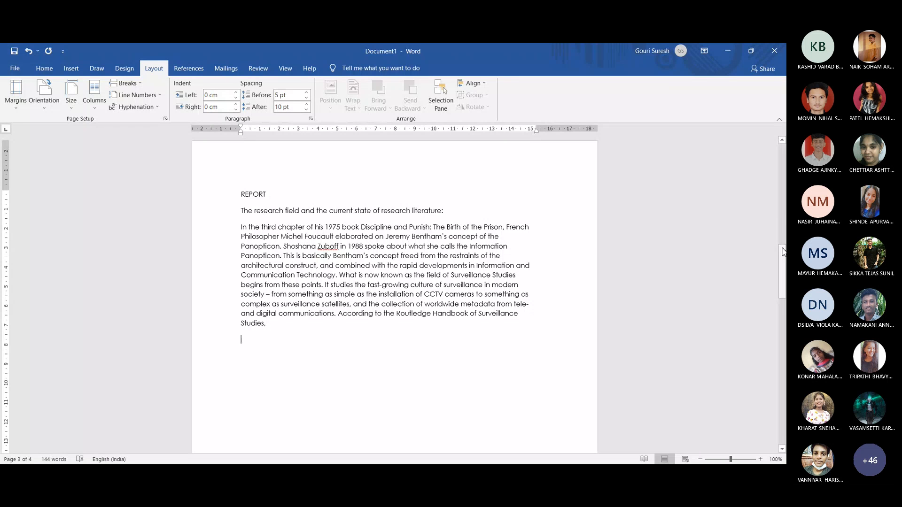
scroll(784, 255, "down", 10)
scroll(395, 293, "up", 12)
scroll(395, 293, "down", 5)
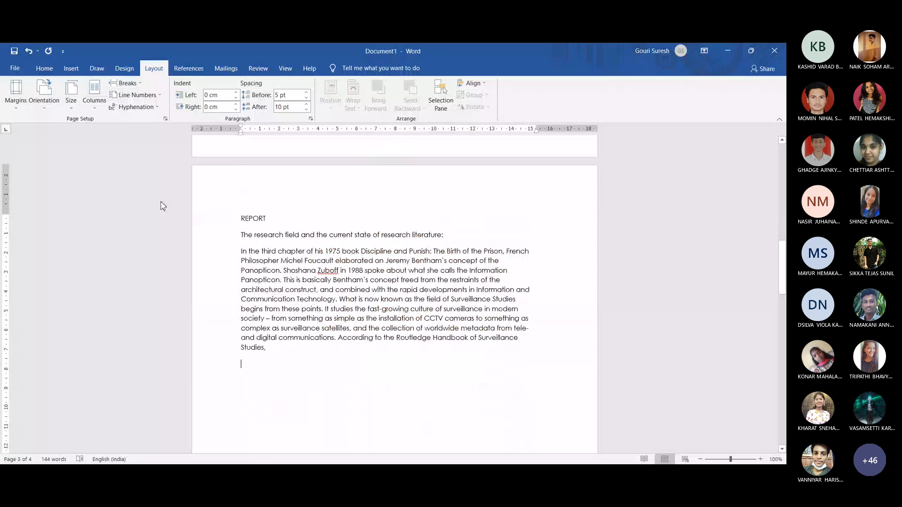
left_click(16, 96)
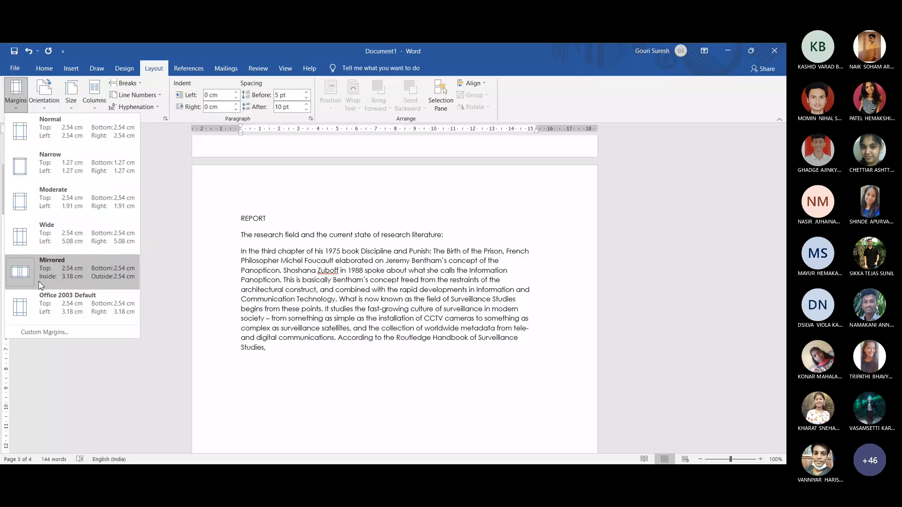
left_click(118, 144)
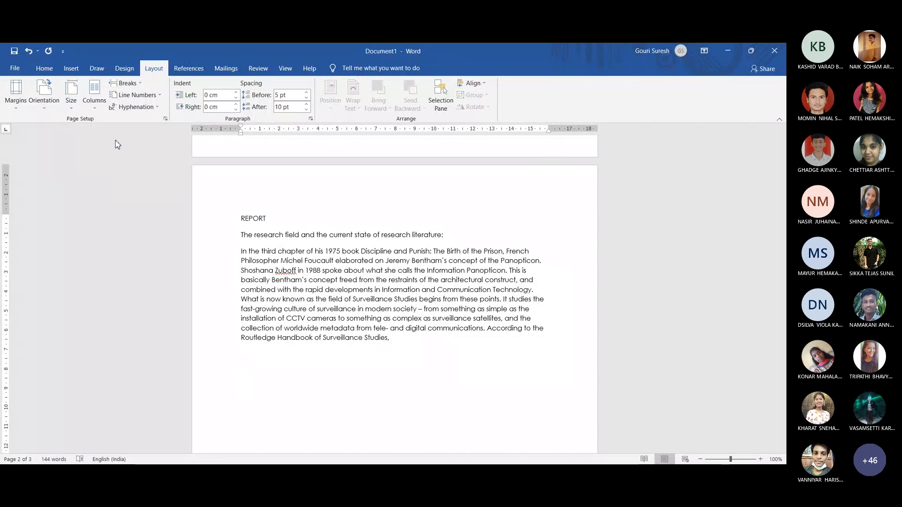
Add continuous line numbers to the report and apply the Wide margins preset
left_click(159, 95)
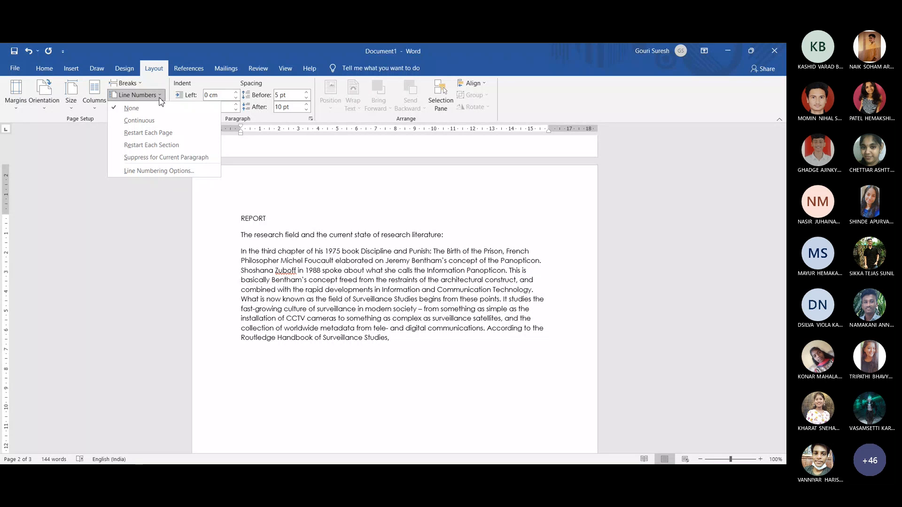
left_click(169, 123)
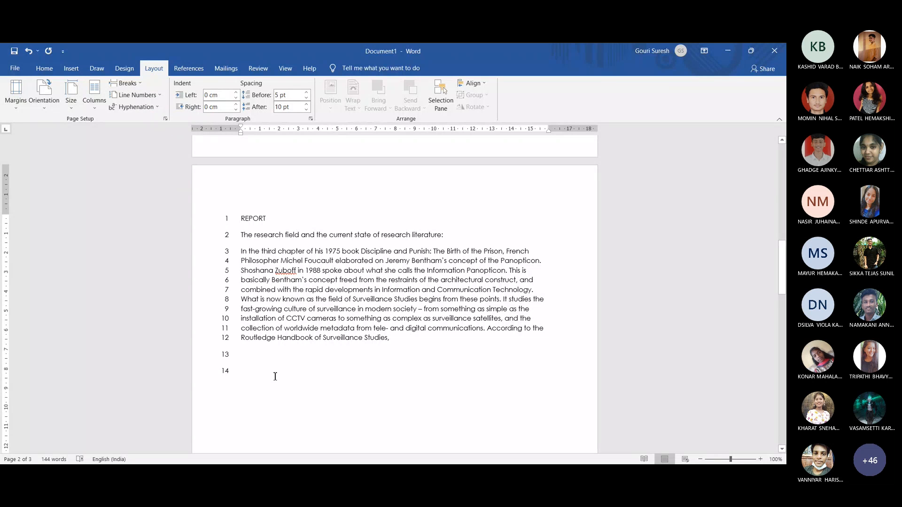
left_click(17, 98)
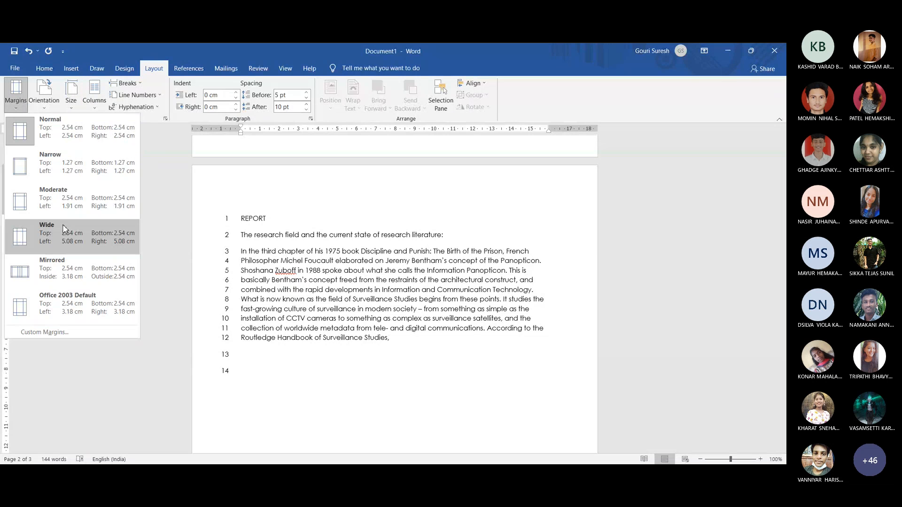
left_click(65, 230)
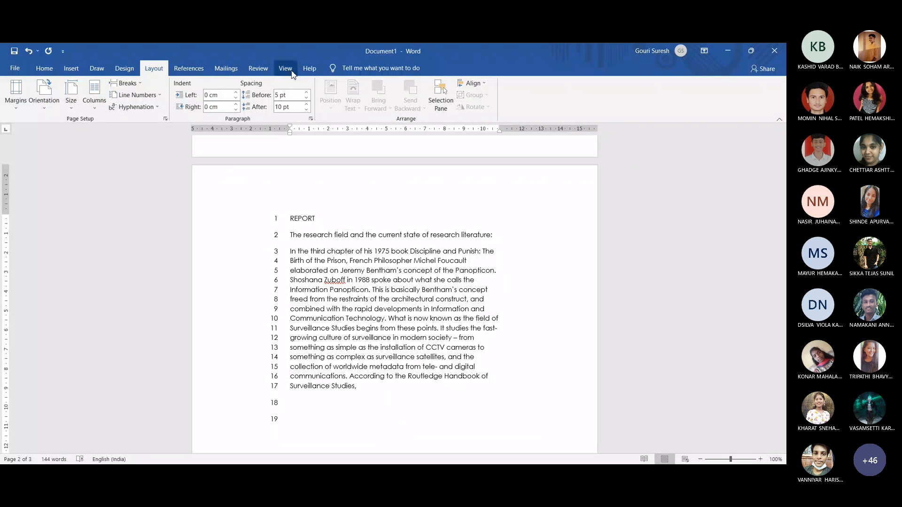
Check the word count for the word "Zuboff" and for the whole report text, and view the language proofing options
left_click(258, 69)
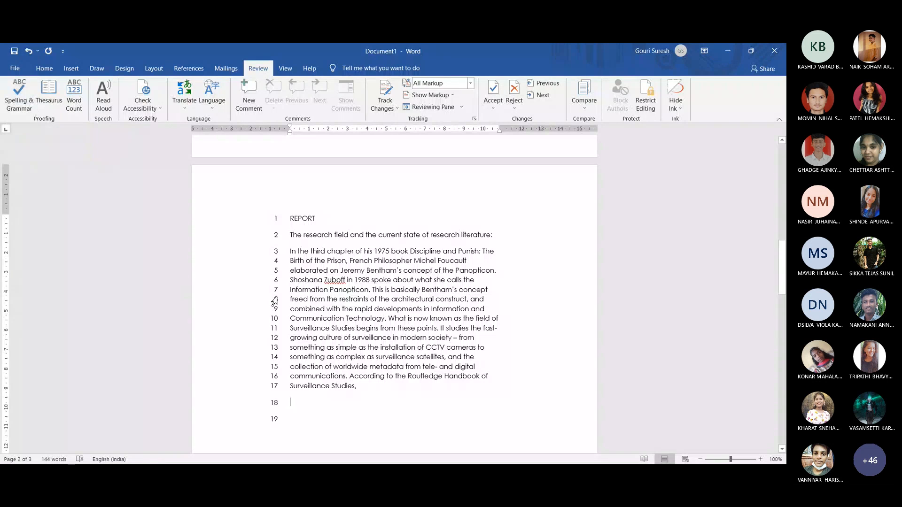
left_click_drag(347, 280, 325, 281)
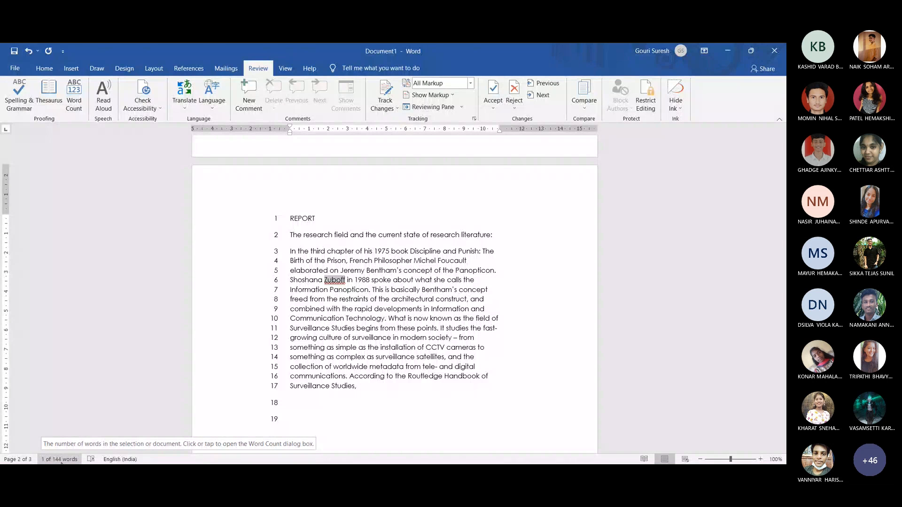
left_click_drag(361, 391, 302, 224)
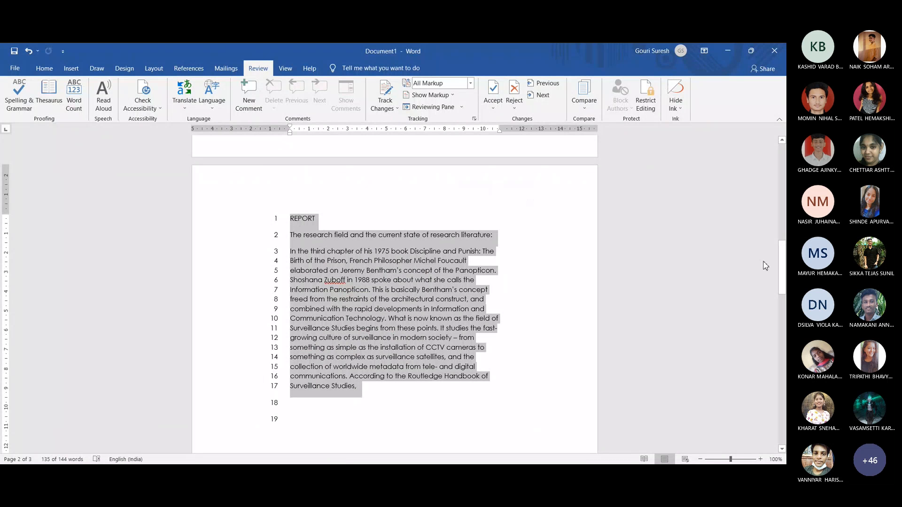
mouse_move(782, 266)
left_mouse_down()
mouse_move(783, 174)
mouse_move(773, 285)
mouse_move(773, 266)
left_mouse_up()
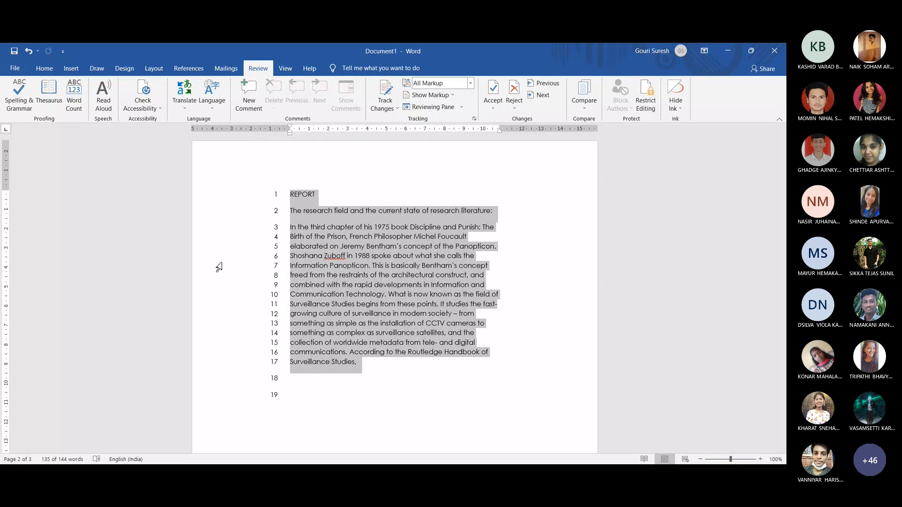
left_click(223, 109)
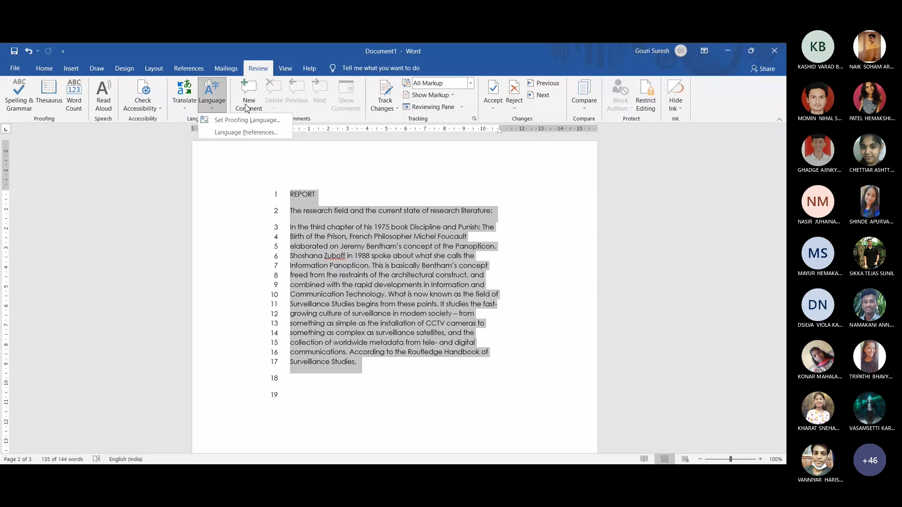
Turn on Track Changes and enclose the book title "Discipline and Punish: The Birth of the Prison" in parentheses
left_click(388, 111)
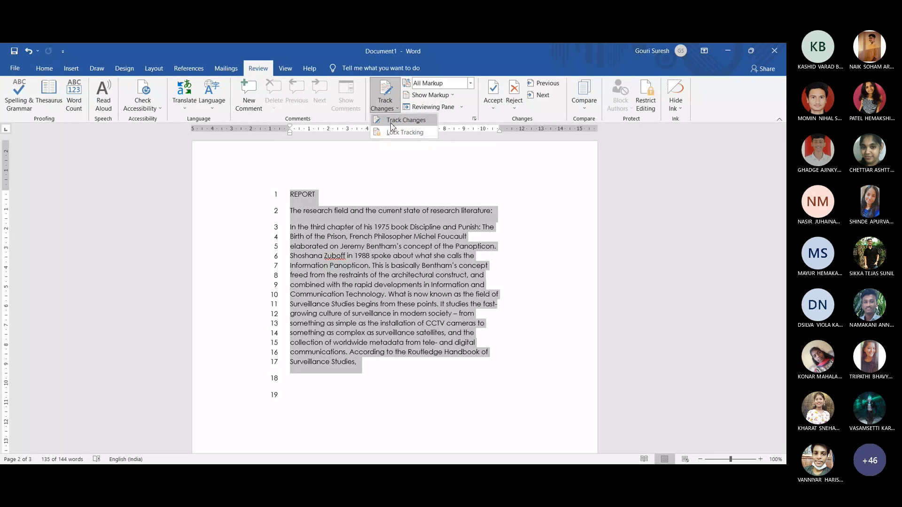
left_click(390, 121)
left_click(537, 284)
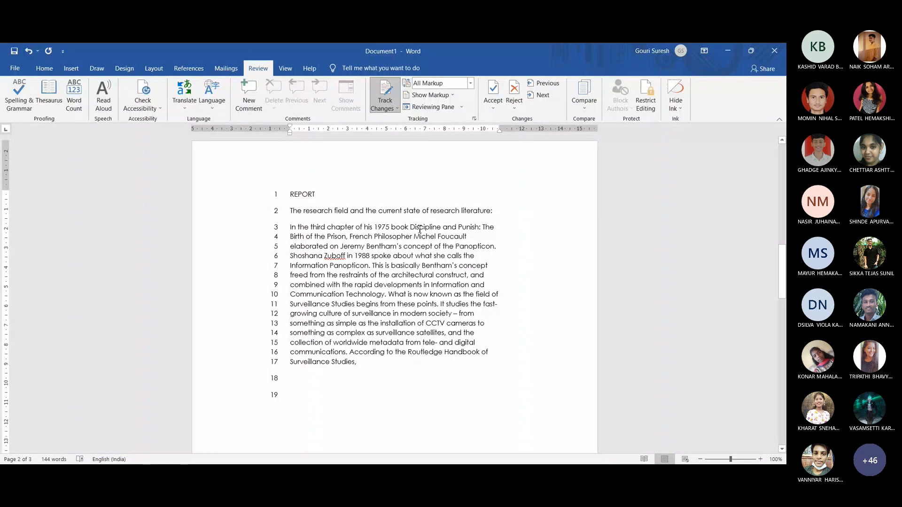
type("(")
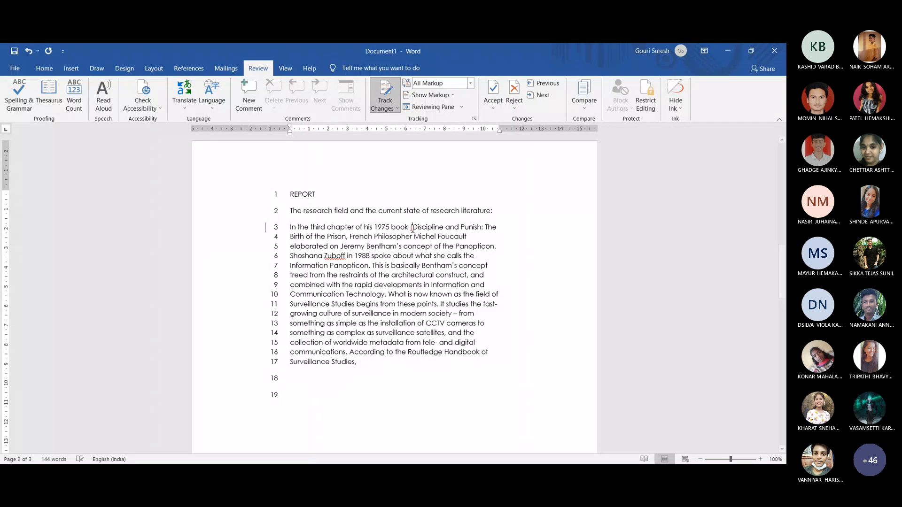
left_click(485, 225)
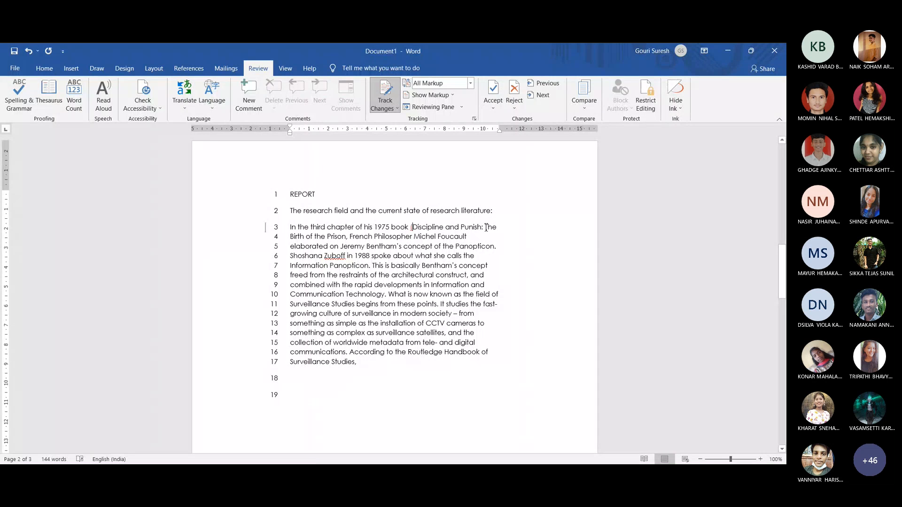
left_click(348, 237)
type(")")
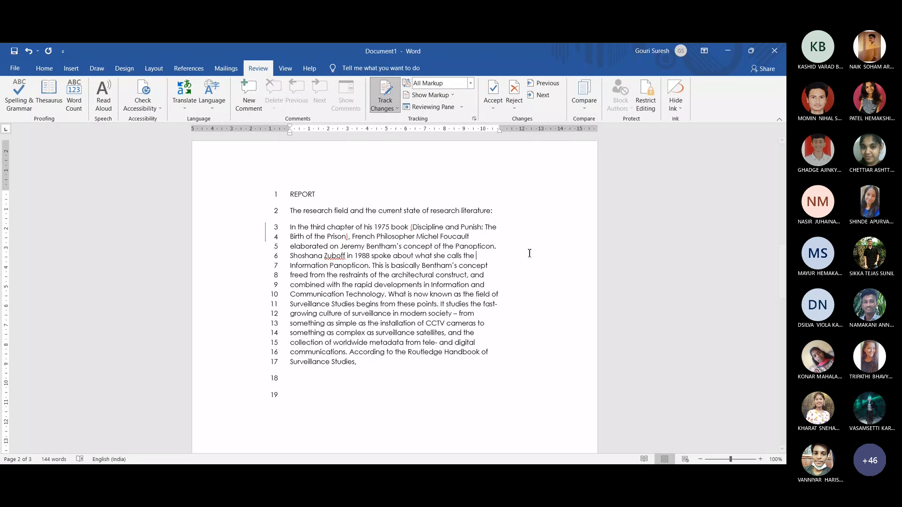
Delete the book title inside the parentheses as a tracked change and list the revisions in the Reviewing Pane
left_click_drag(413, 227, 346, 237)
key("Delete")
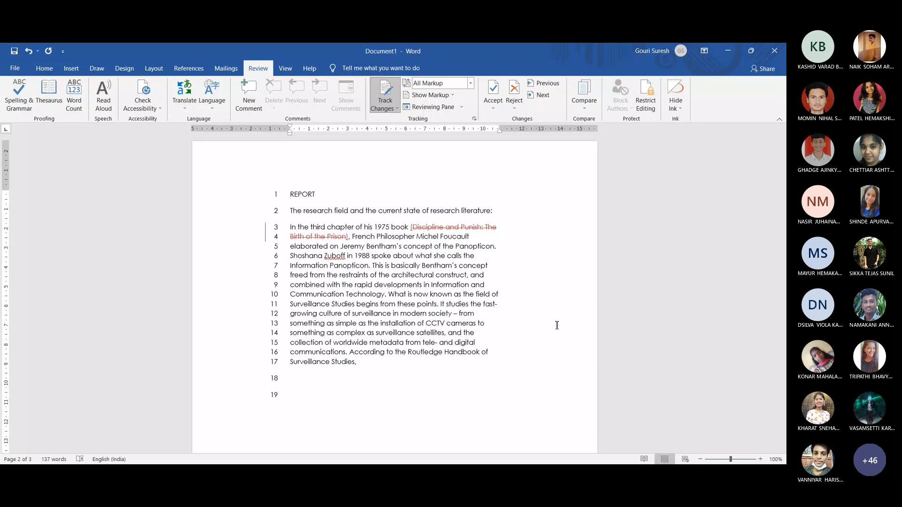
left_click(470, 84)
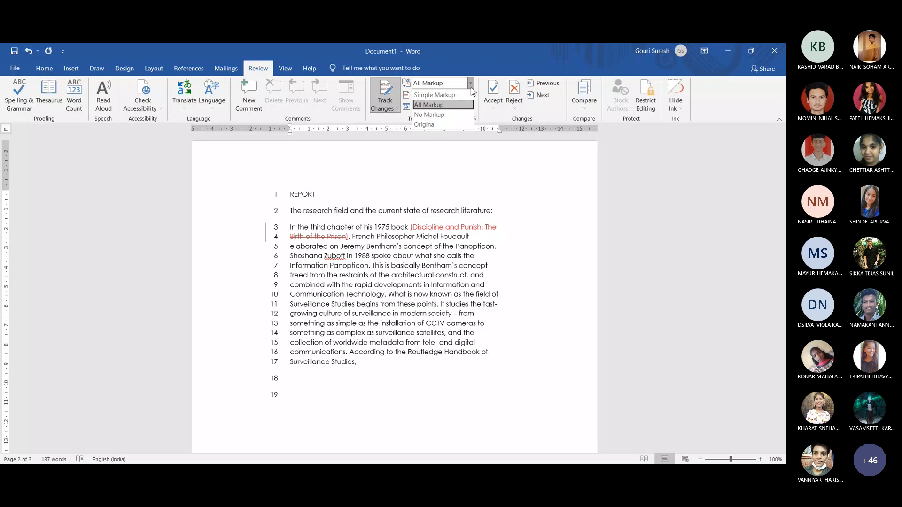
left_click(626, 179)
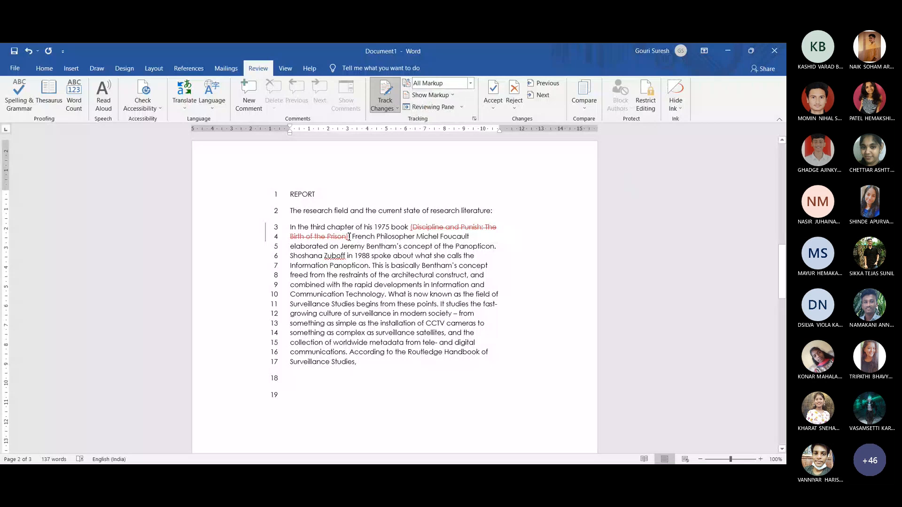
type(",")
left_click(432, 109)
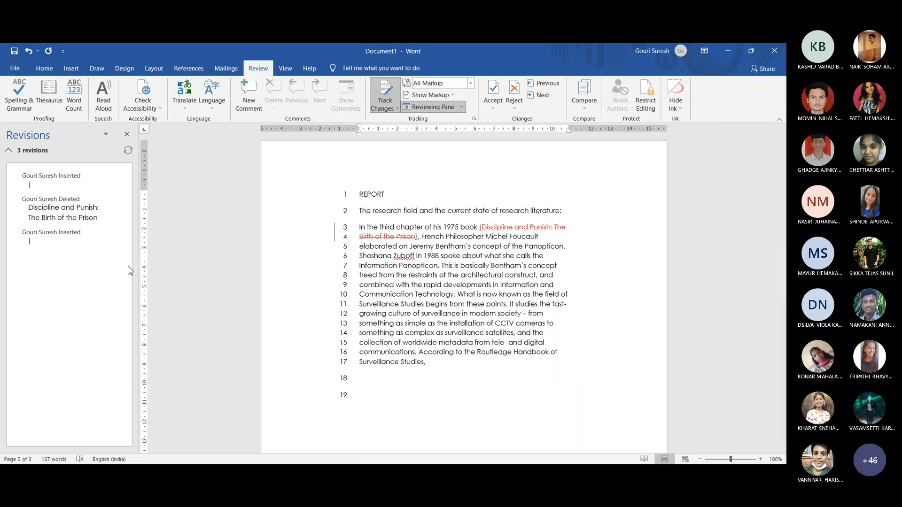
Accept the tracked insertions of both parentheses and reject the tracked deletion of the book title
left_click(490, 95)
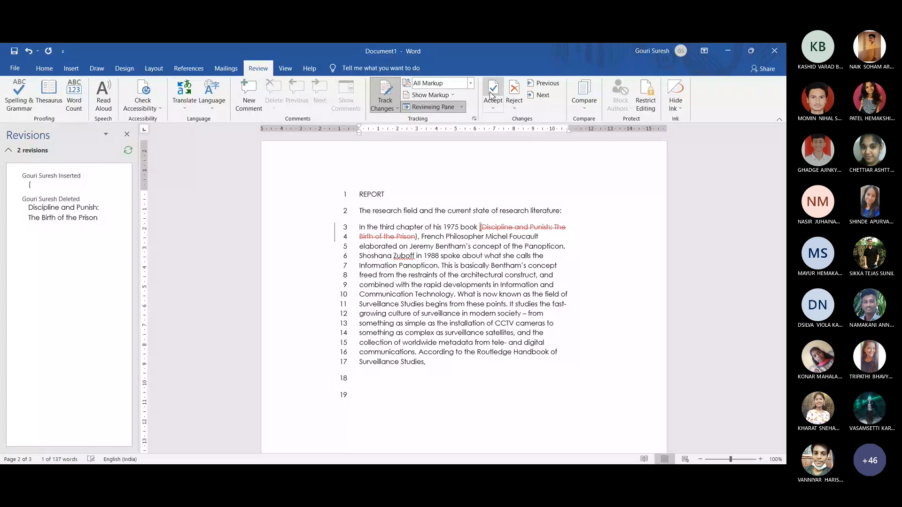
left_click(491, 94)
left_click(516, 97)
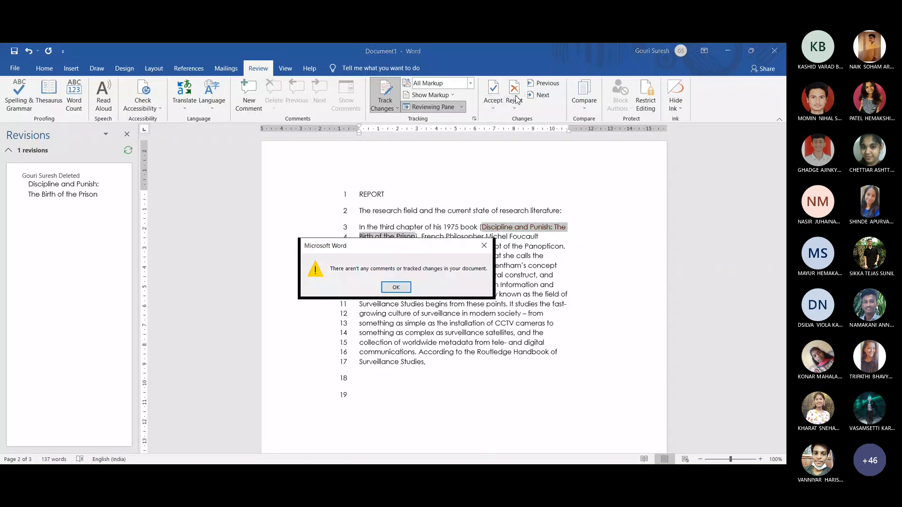
left_click(396, 288)
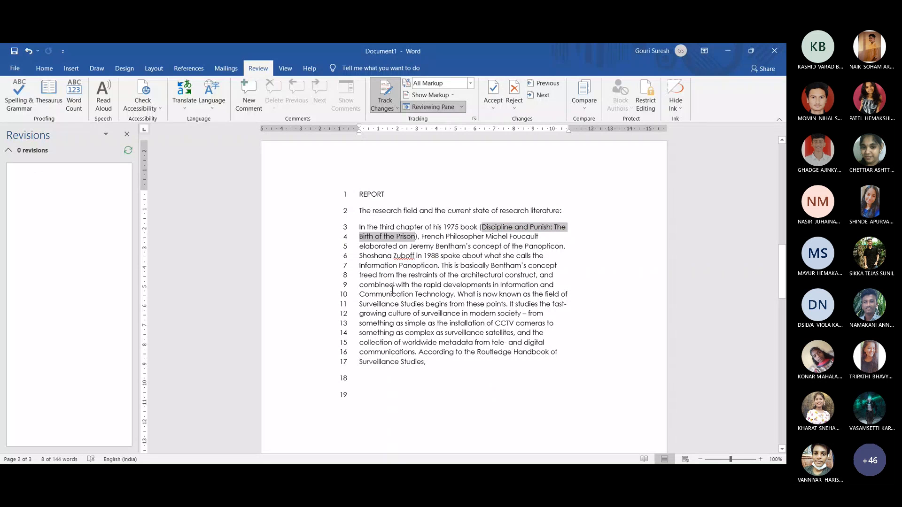
Undo the rejection of the title's deletion, then reject that deletion again and close the Reviewing Pane
key("ctrl+z")
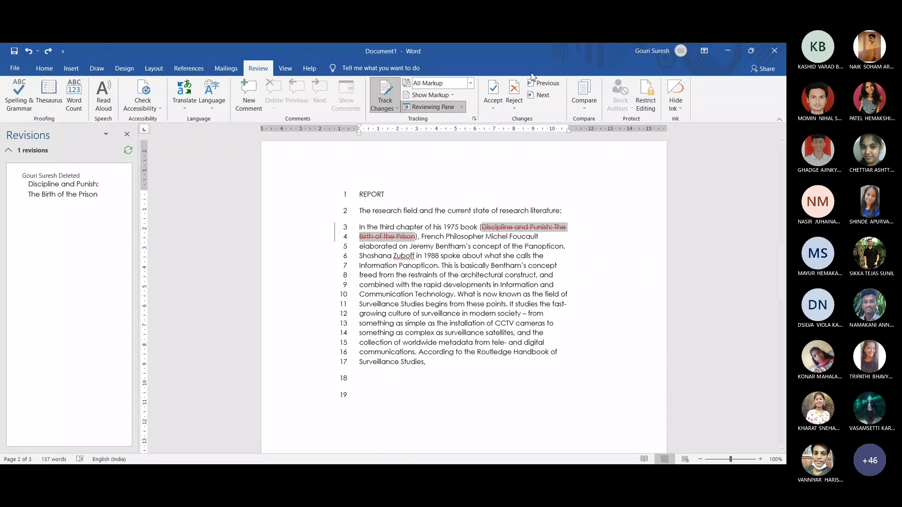
left_click(514, 89)
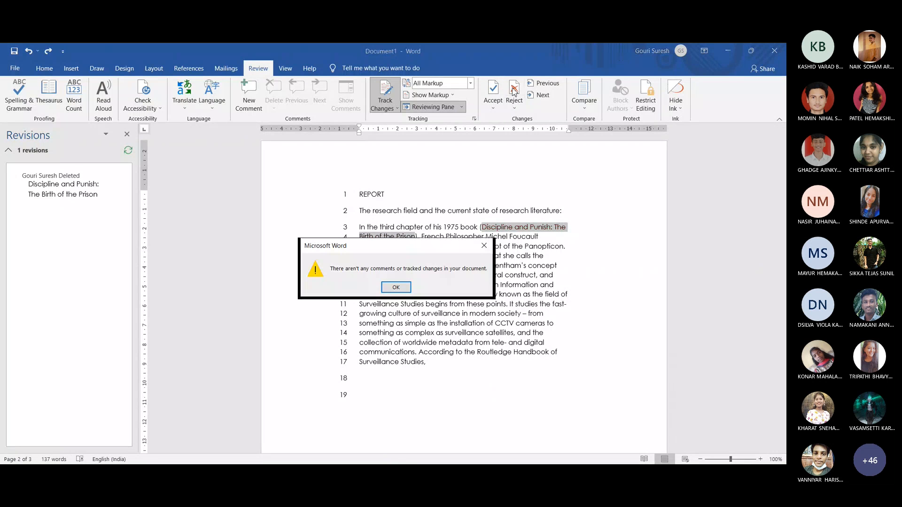
left_click(396, 288)
left_click(578, 277)
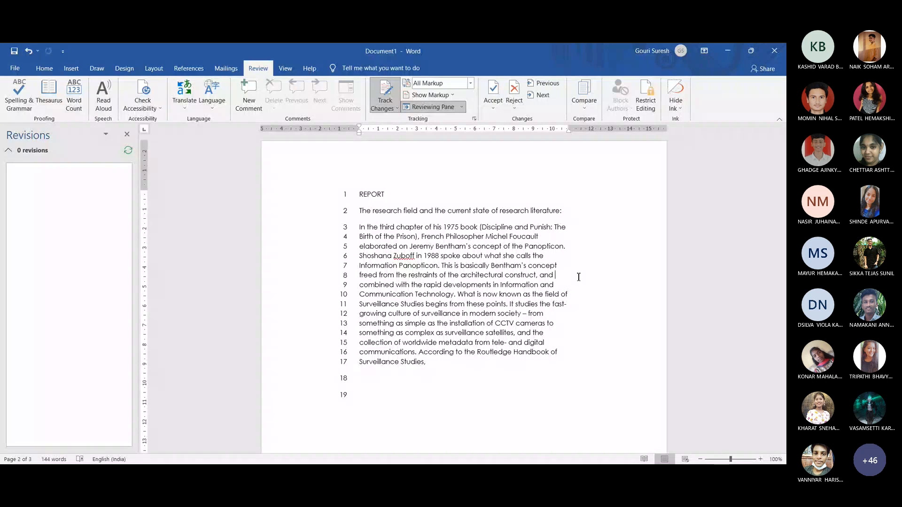
left_click(128, 137)
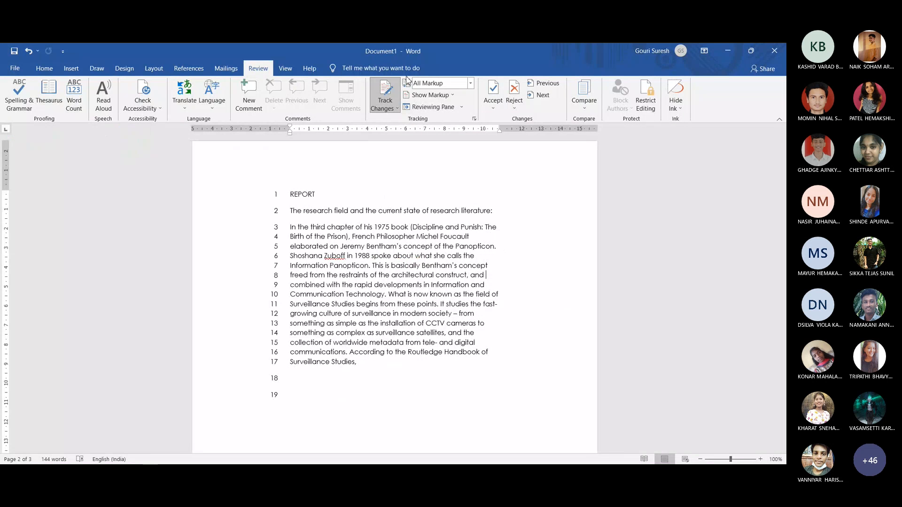
Turn off Track Changes and remove both parentheses around the book title
left_click(384, 94)
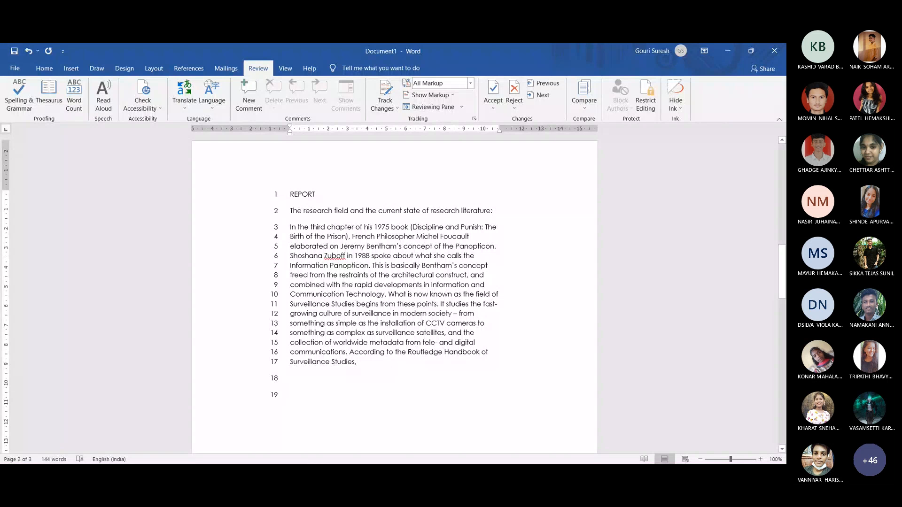
key("BackSpace")
left_click(348, 236)
key("BackSpace")
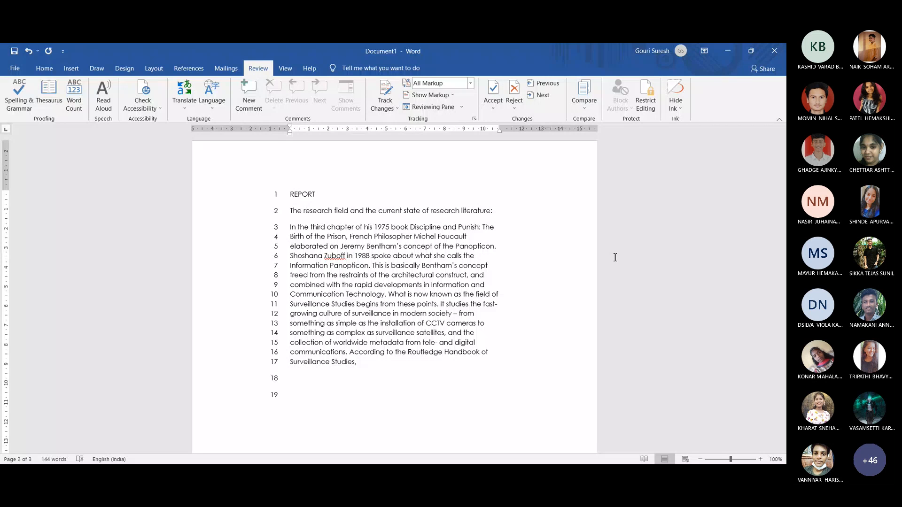
left_click(309, 69)
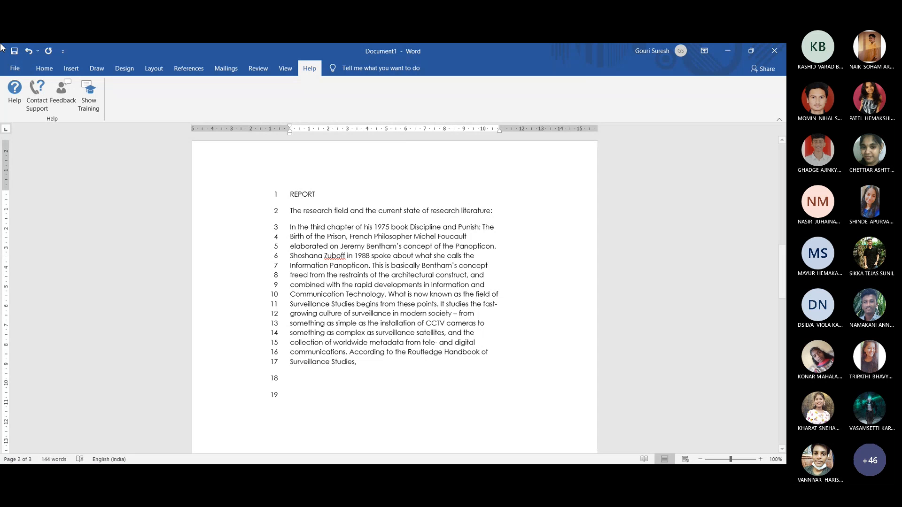
left_click(8, 70)
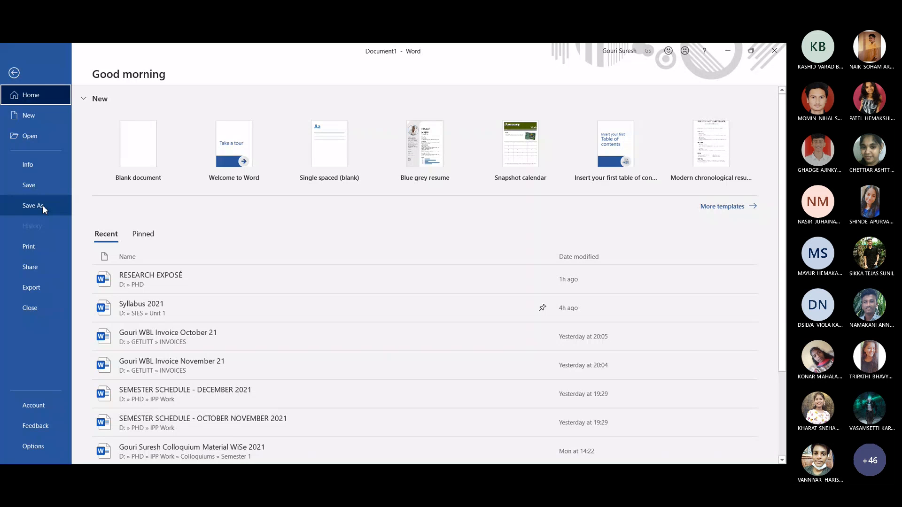
left_click(14, 72)
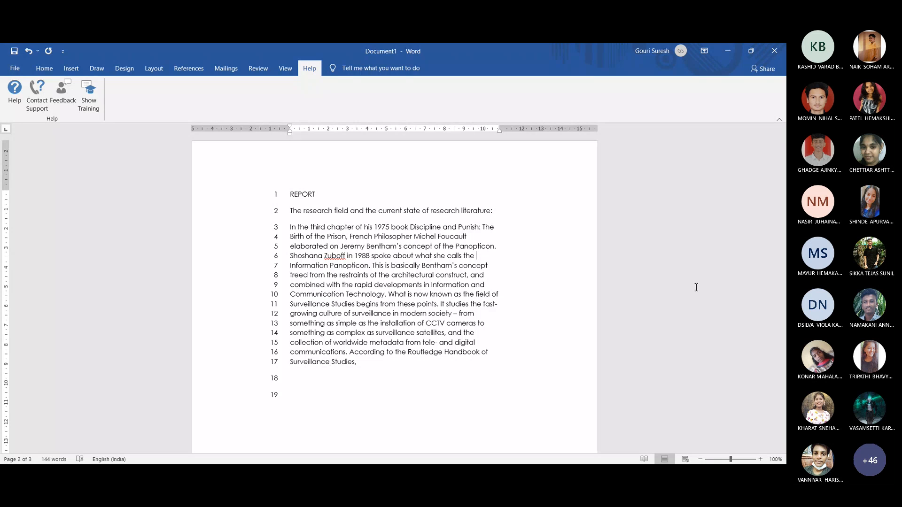
left_click(43, 69)
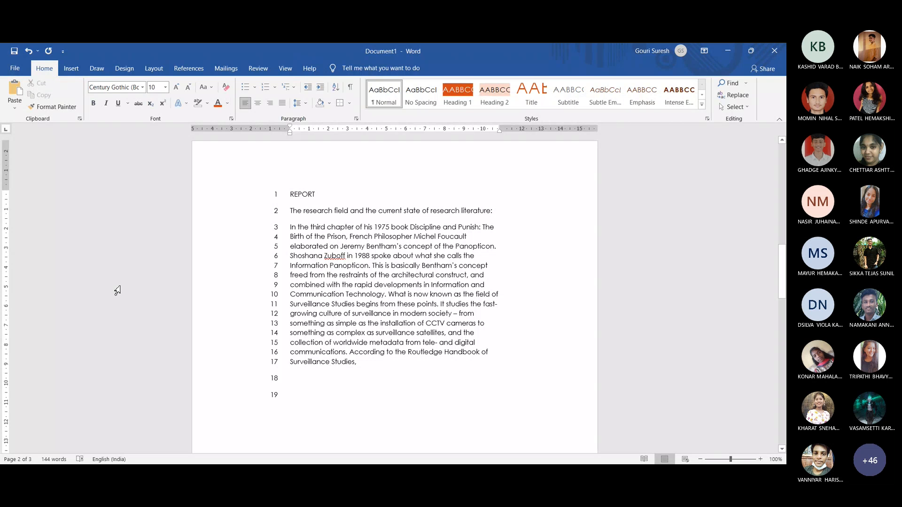